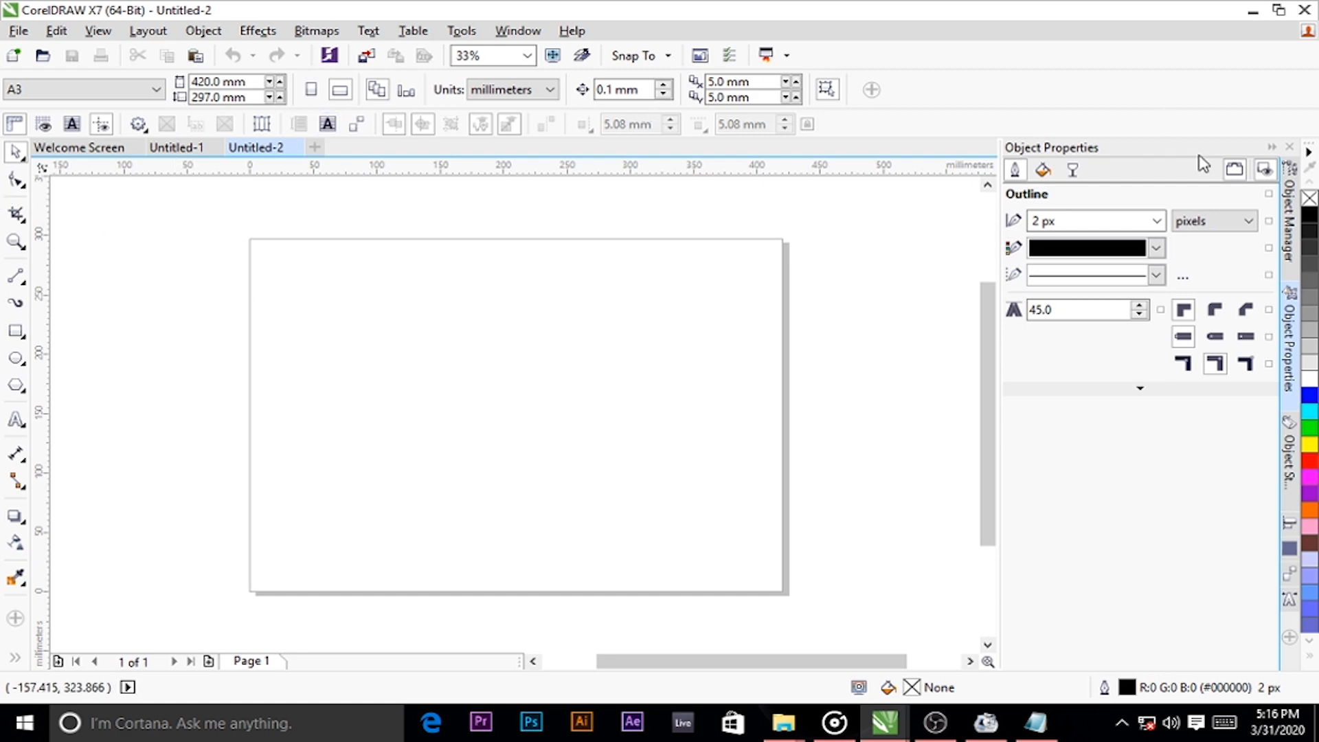
Close the Object Properties and Object Styles dockers, and bring the Object Properties docker back
{"action": "left_click", "coordinate": [1290, 406]}
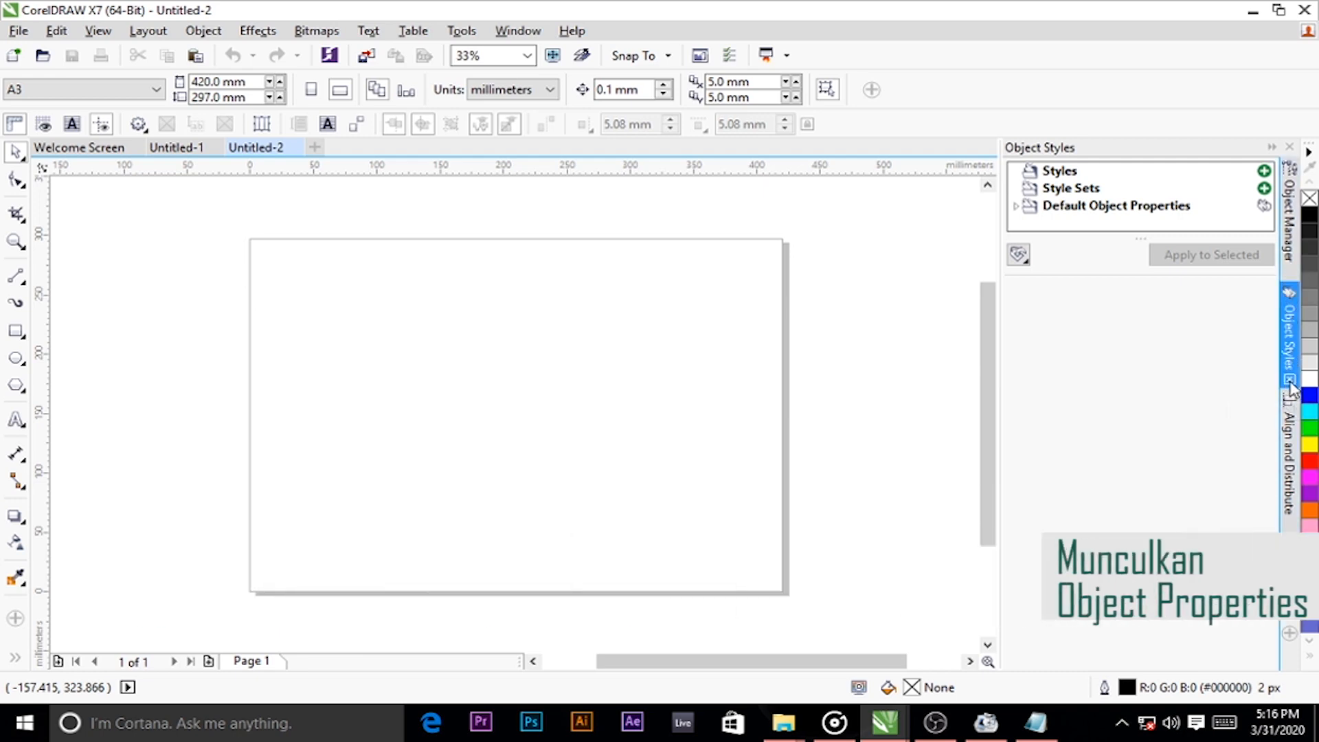
{"action": "left_click", "coordinate": [1289, 381]}
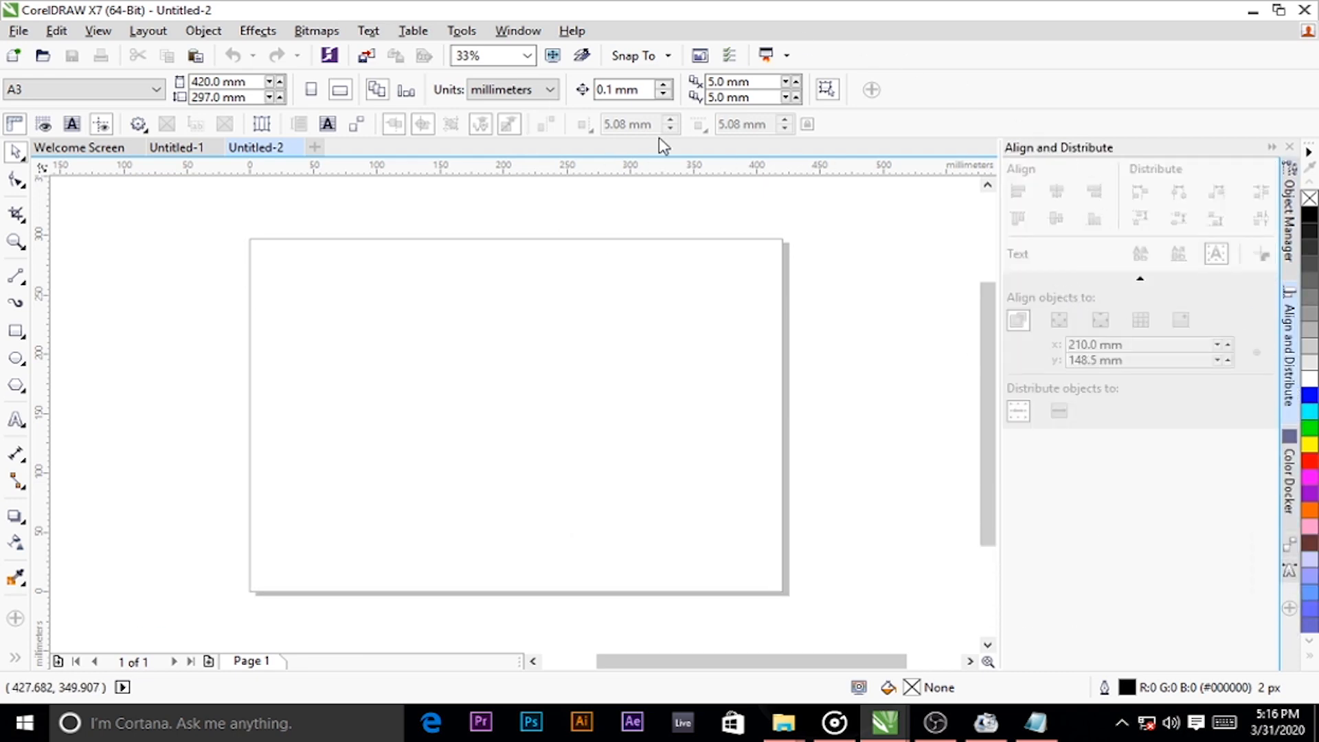
{"action": "left_click", "coordinate": [515, 36]}
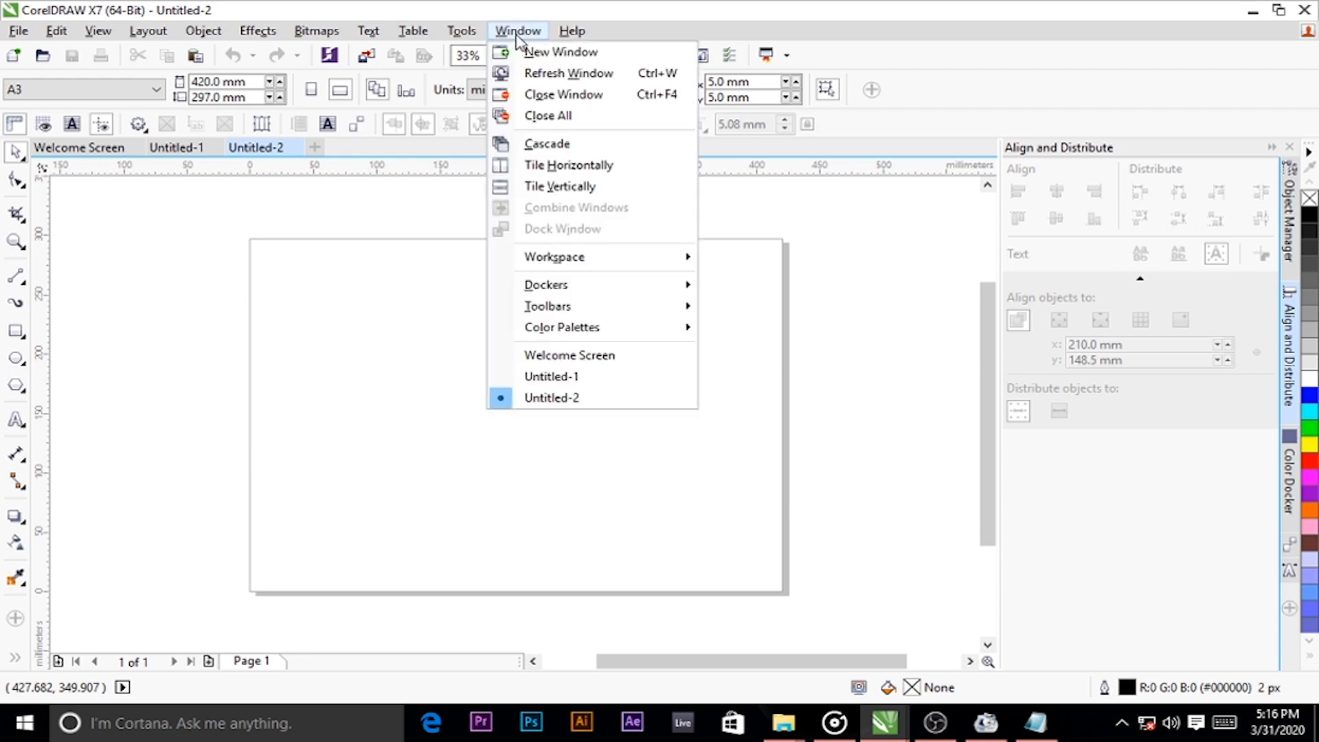
{"action": "mouse_move", "coordinate": [613, 285]}
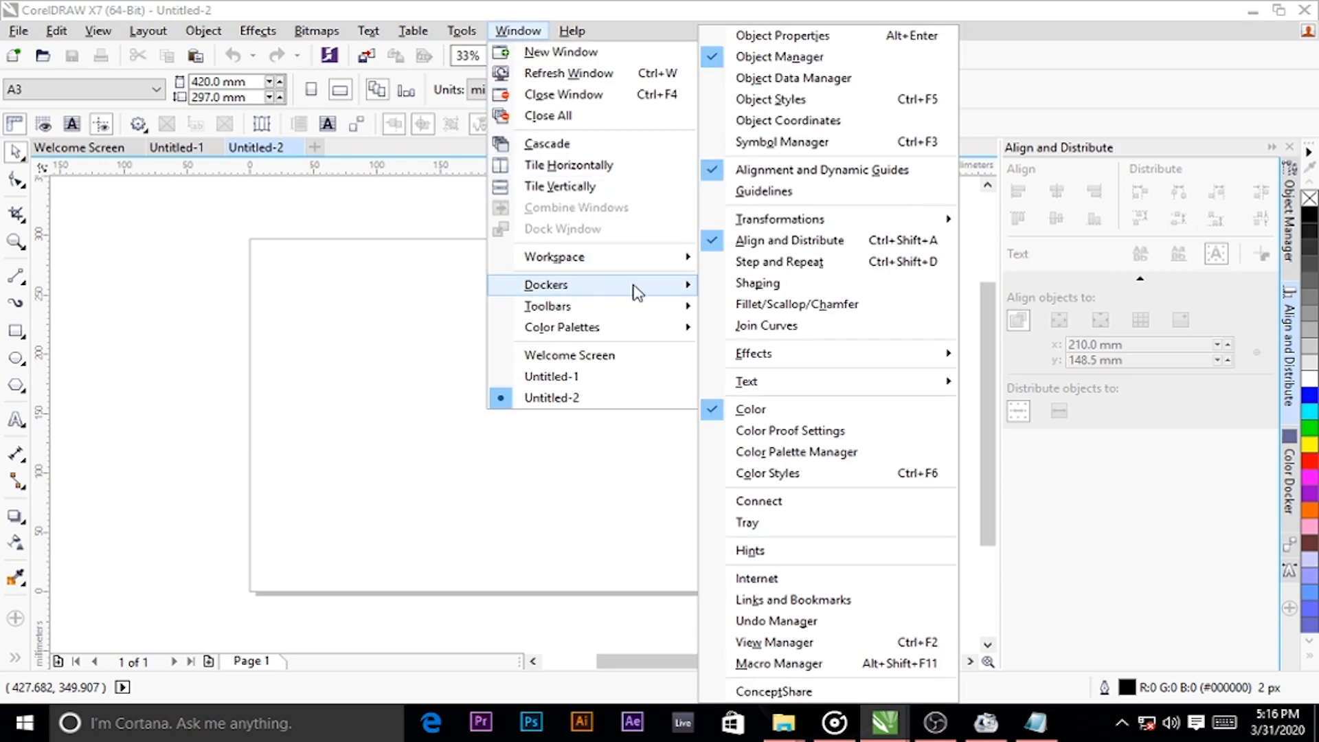
{"action": "left_click", "coordinate": [796, 45]}
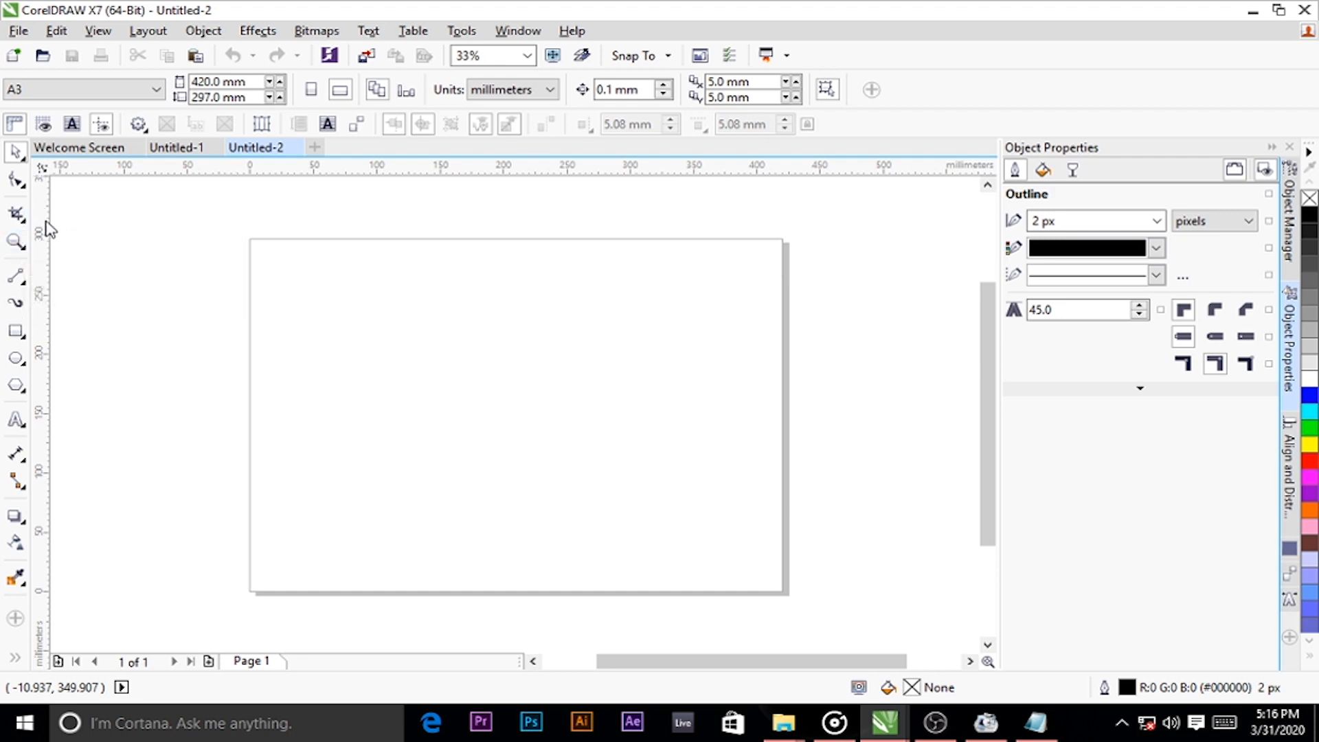
Draw a rectangle about 129 × 124 mm and an upright ellipse about 134 × 238 mm beside it on the page
{"action": "left_click", "coordinate": [16, 332]}
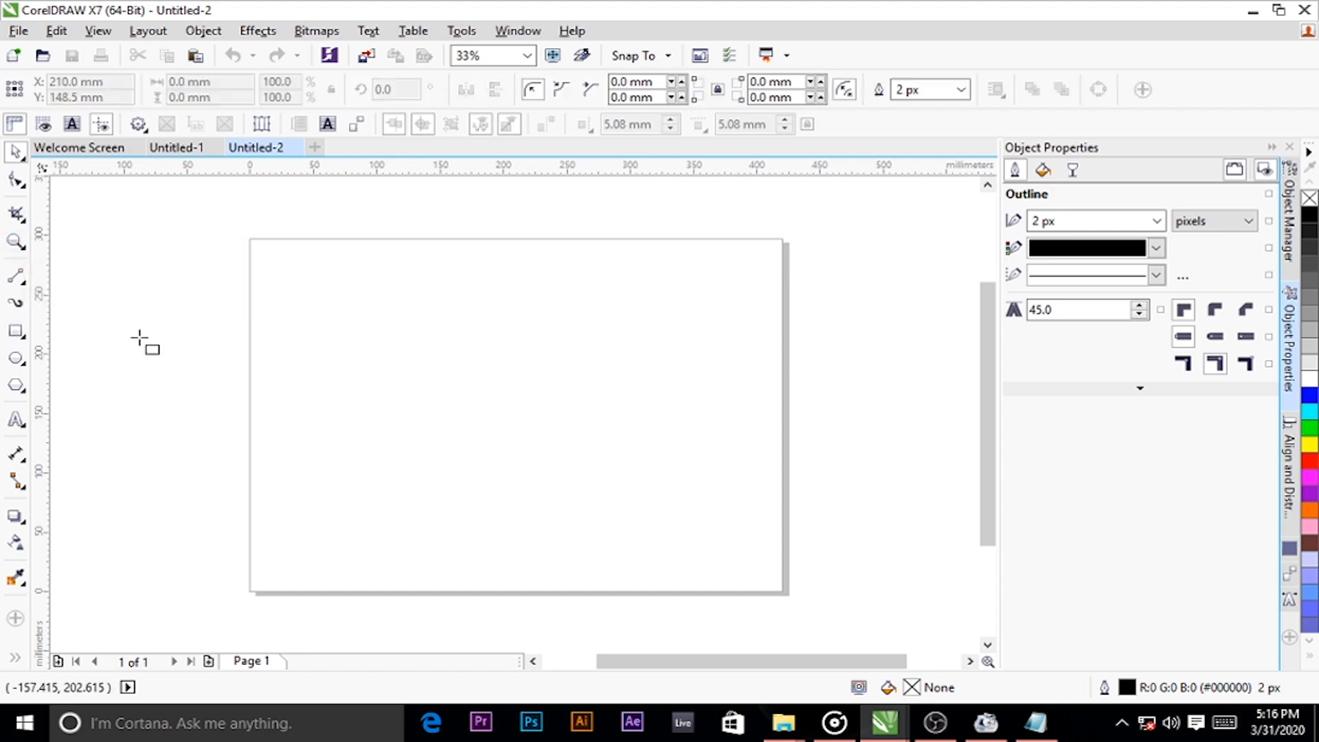
{"action": "left_click_drag", "start_coordinate": [279, 292], "coordinate": [446, 441]}
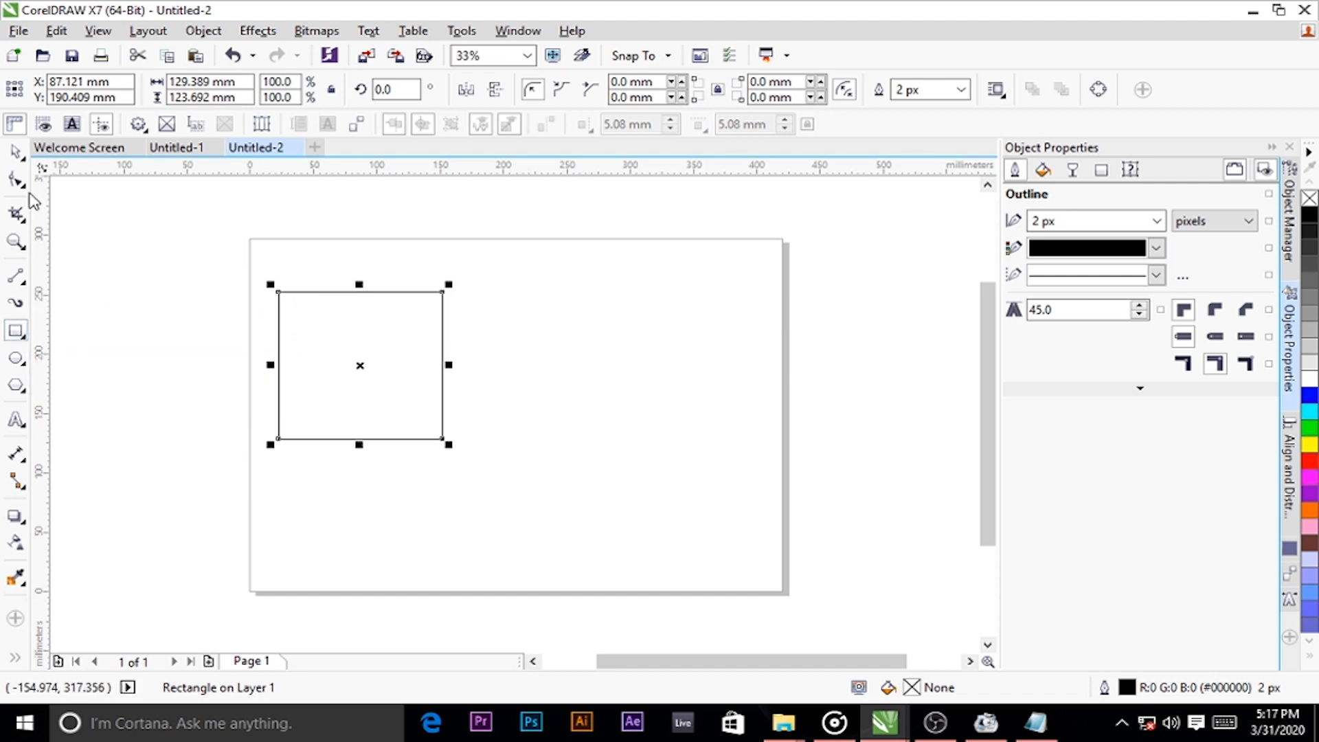
{"action": "left_click", "coordinate": [16, 360]}
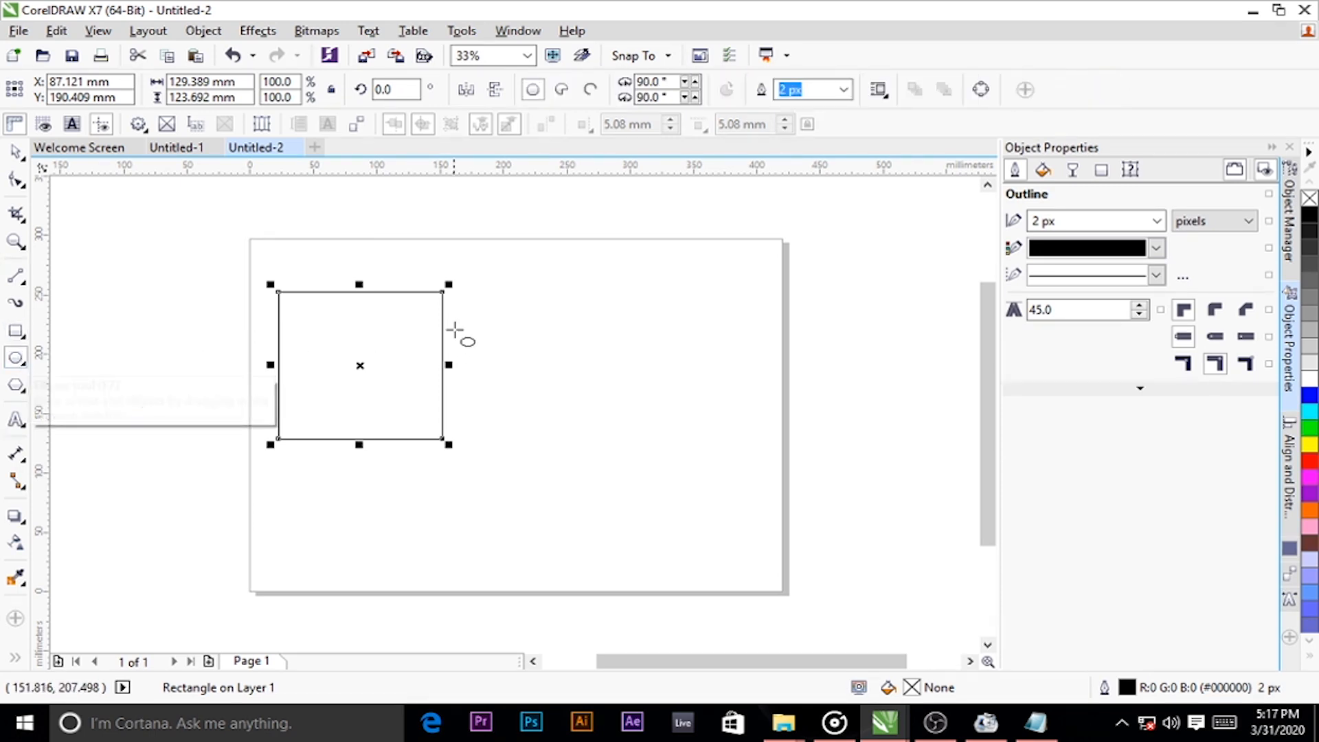
{"action": "left_click_drag", "start_coordinate": [512, 288], "coordinate": [584, 561]}
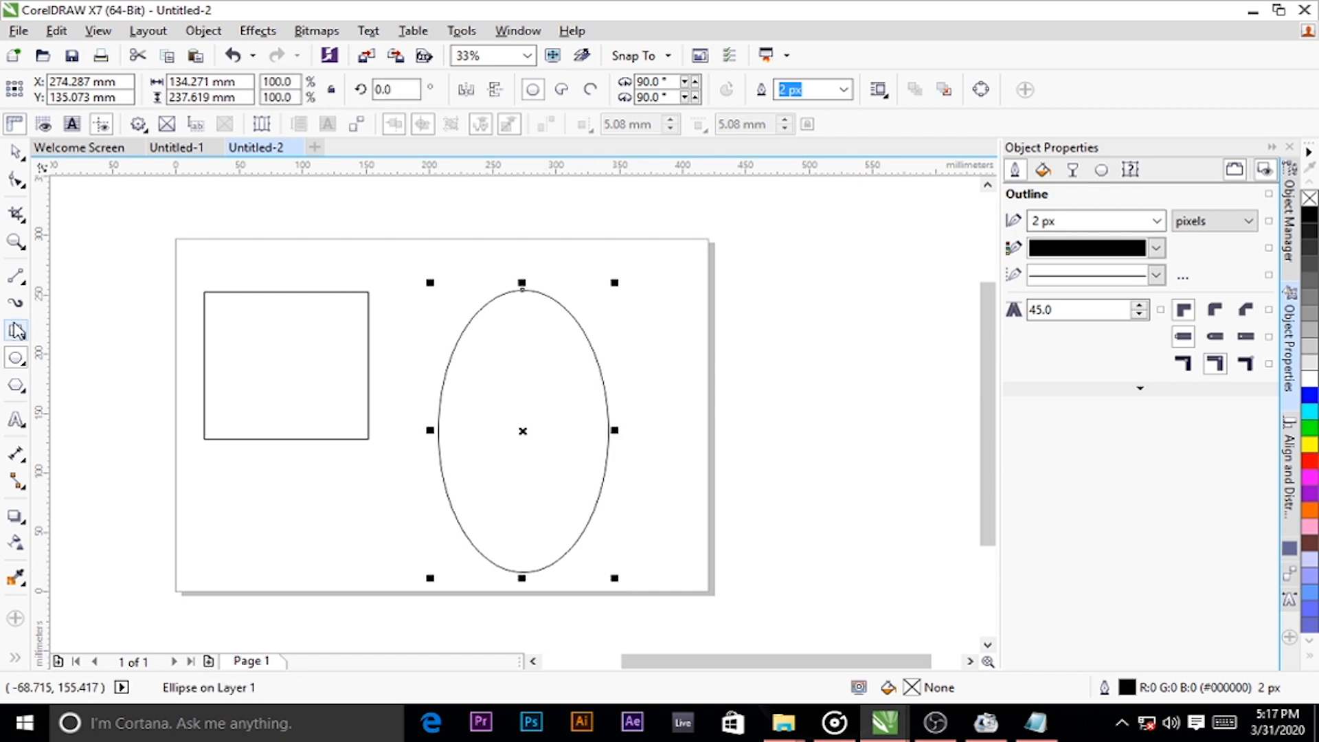
Move the ellipse just beyond the page's right edge and the rectangle up across the page's top edge
{"action": "left_click", "coordinate": [15, 154]}
{"action": "left_click_drag", "start_coordinate": [436, 433], "coordinate": [754, 365]}
{"action": "left_click", "coordinate": [344, 377]}
{"action": "left_click_drag", "start_coordinate": [342, 371], "coordinate": [640, 283]}
Draw a five-sided polygon about 216 × 205 mm on the left part of the page
{"action": "left_click", "coordinate": [15, 388]}
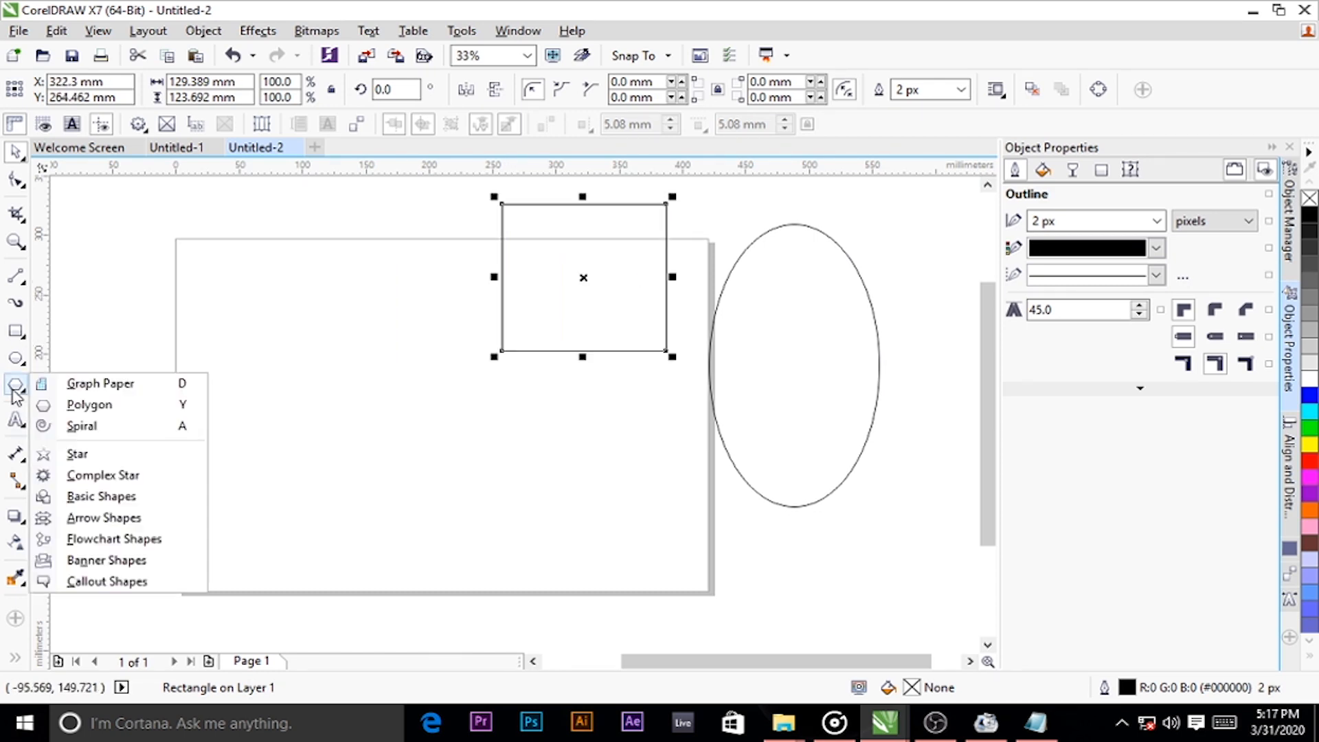
{"action": "left_click", "coordinate": [69, 407]}
{"action": "left_click_drag", "start_coordinate": [198, 248], "coordinate": [371, 510]}
{"action": "left_click", "coordinate": [79, 147]}
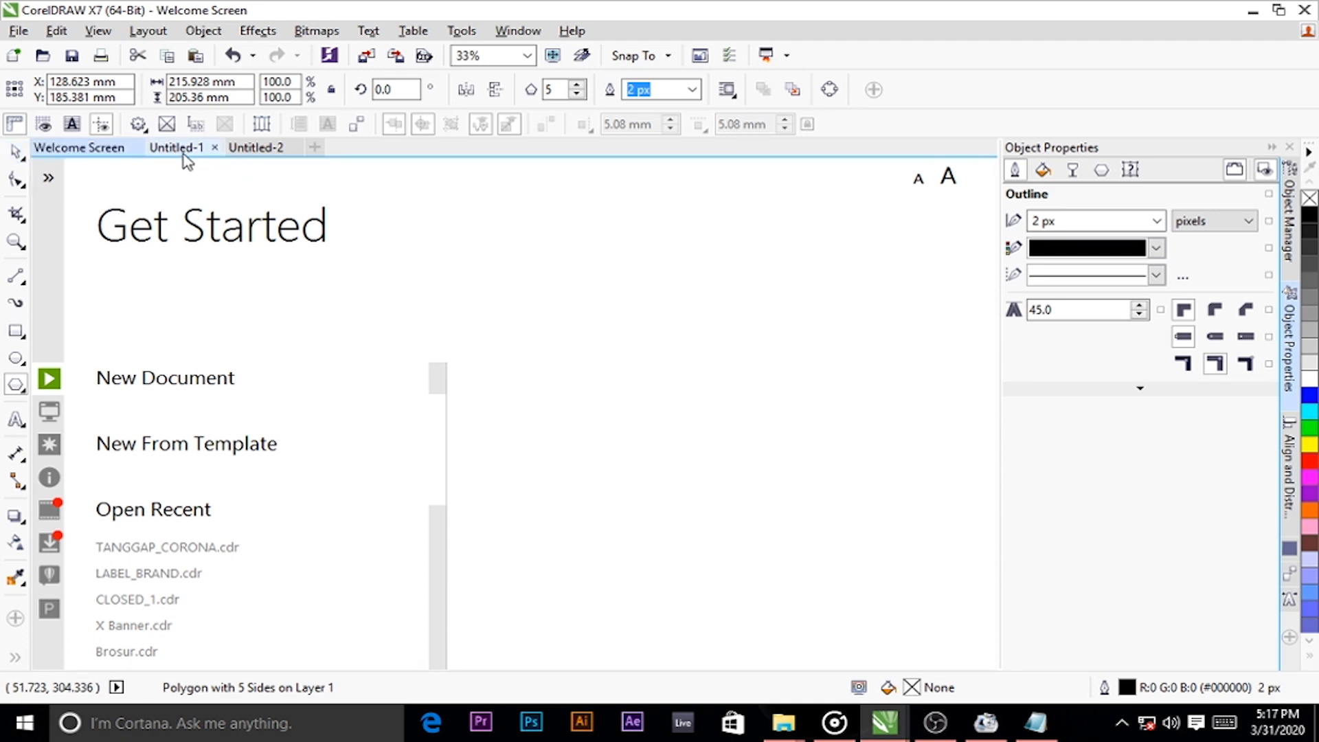
{"action": "left_click", "coordinate": [182, 149]}
{"action": "left_click", "coordinate": [251, 148]}
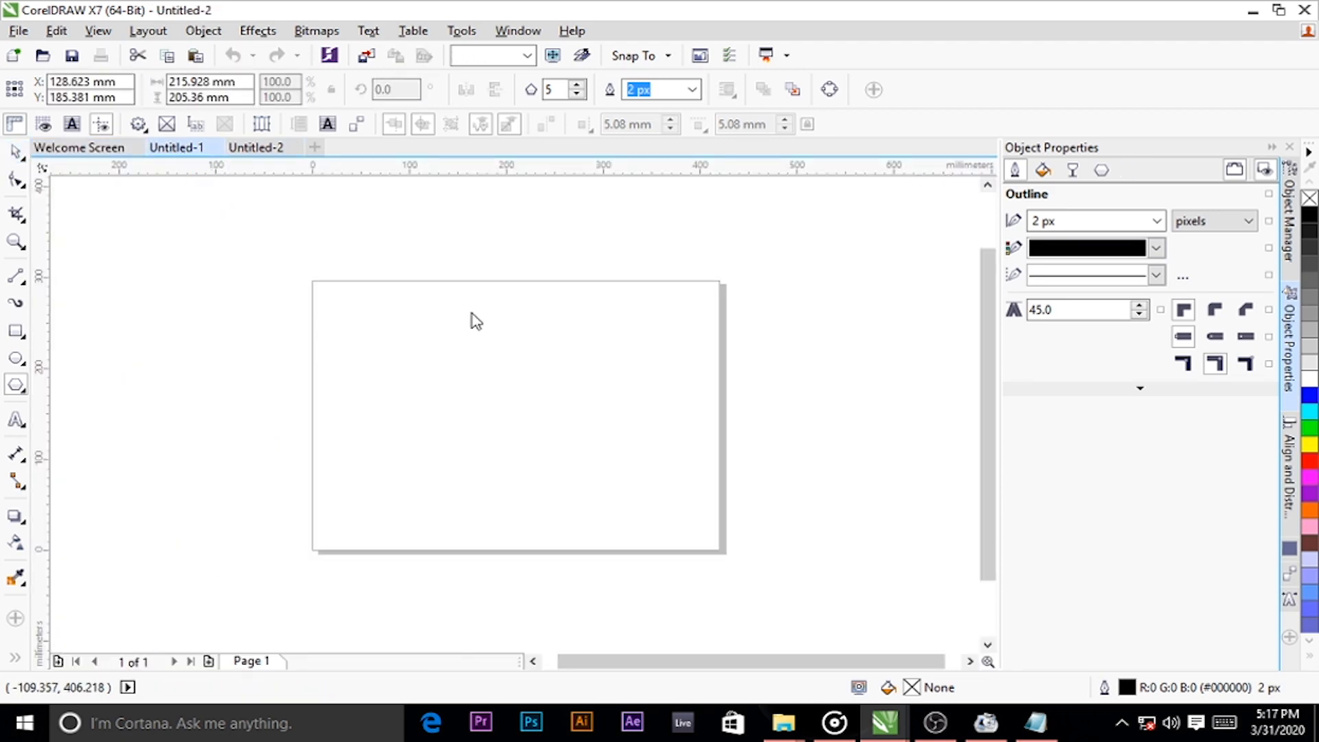
Scale the pentagon to about 61% and arrange it in a row with the rectangle and a circle about 159 mm across
{"action": "scroll", "coordinate": [342, 340], "scroll_direction": "down", "scroll_amount": 1}
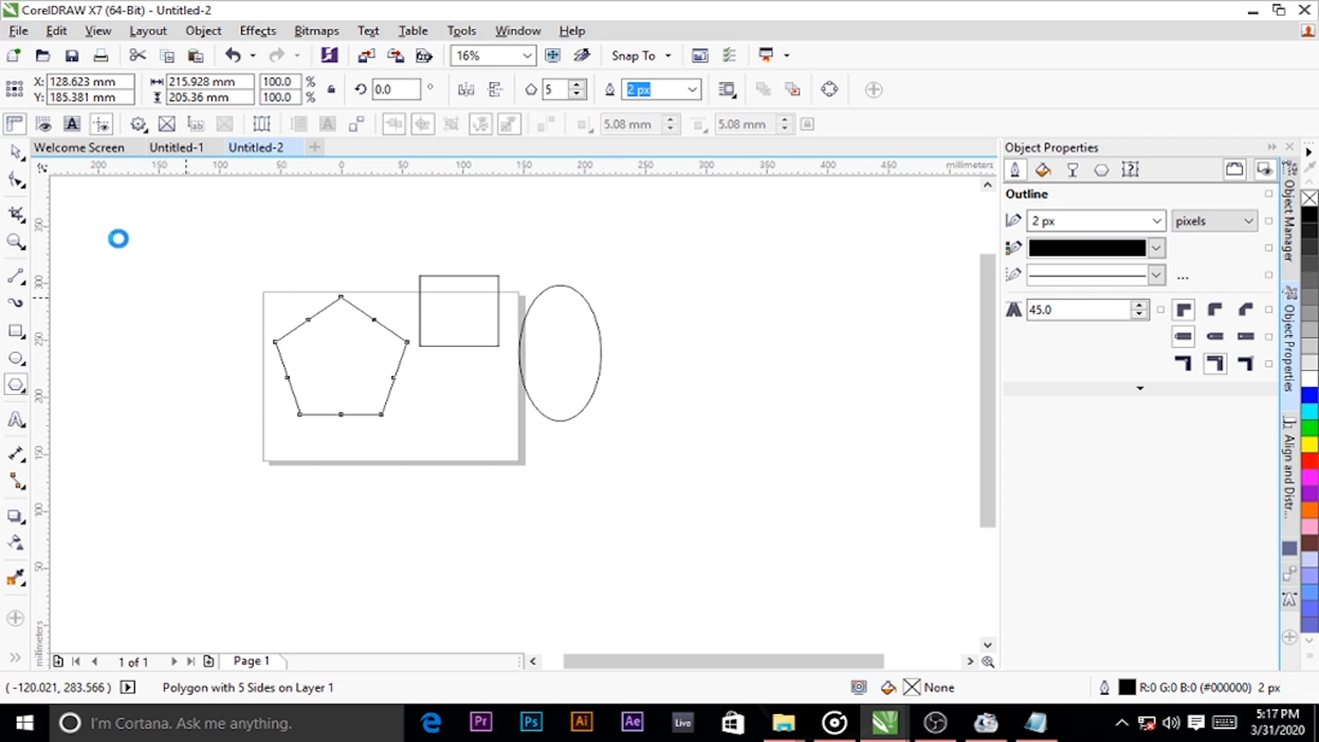
{"action": "left_click_drag", "start_coordinate": [406, 400], "coordinate": [359, 365]}
{"action": "left_click_drag", "start_coordinate": [436, 294], "coordinate": [414, 327]}
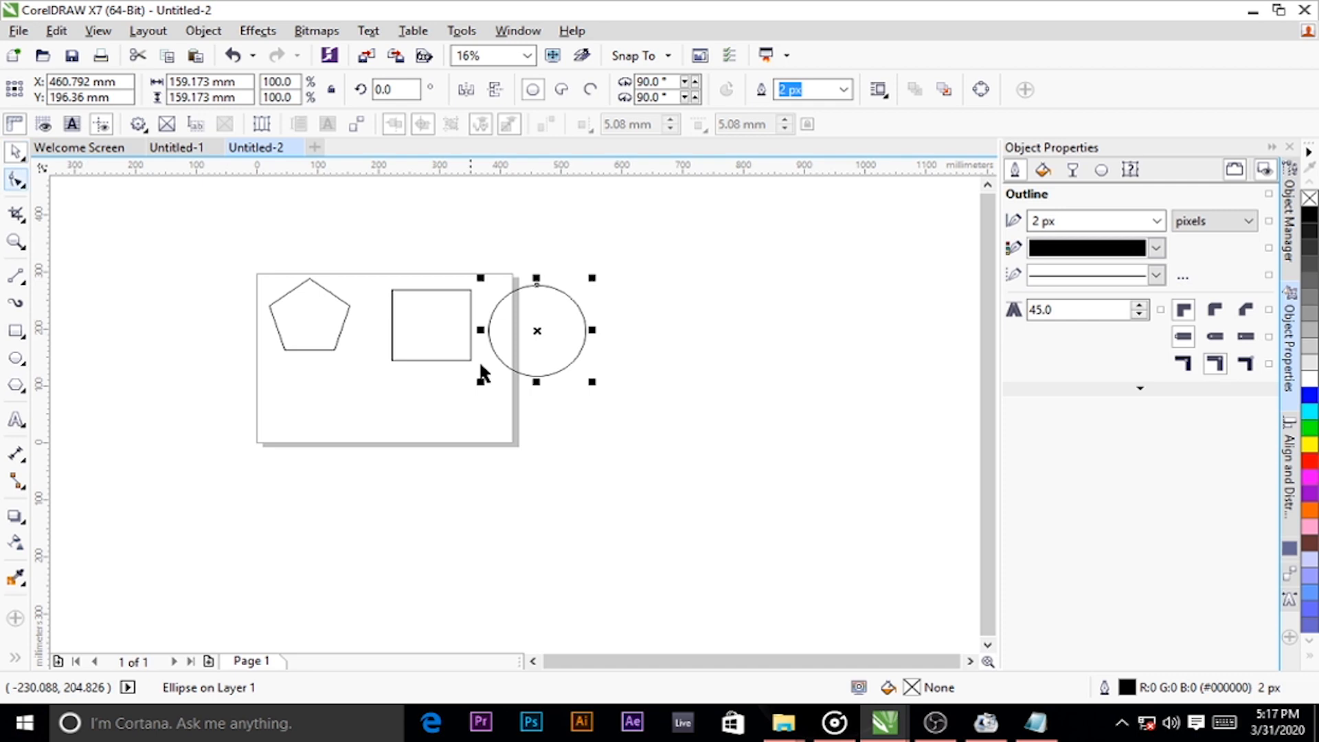
{"action": "middle_click", "coordinate": [486, 371]}
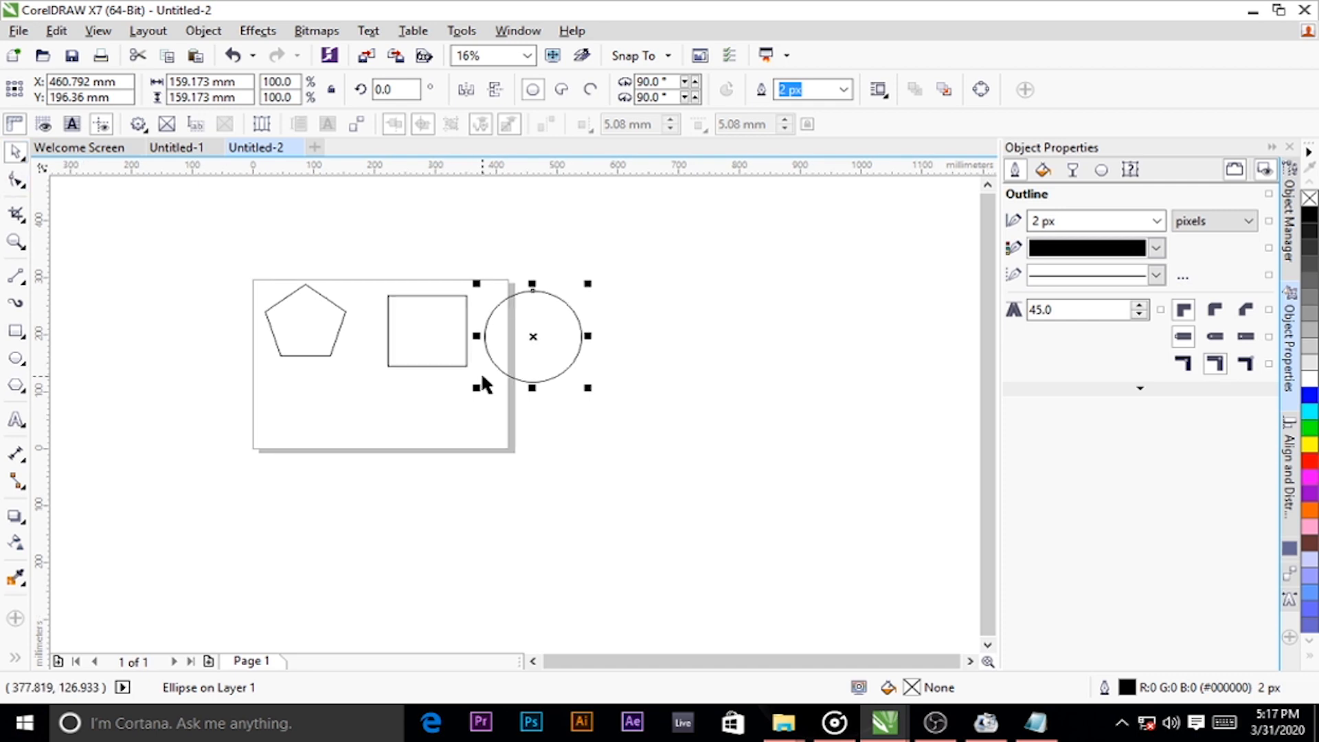
{"action": "left_click_drag", "start_coordinate": [388, 330], "coordinate": [377, 328]}
Try a fountain fill on the pentagon and settle on a uniform red fill, #B32929
{"action": "left_click", "coordinate": [340, 333]}
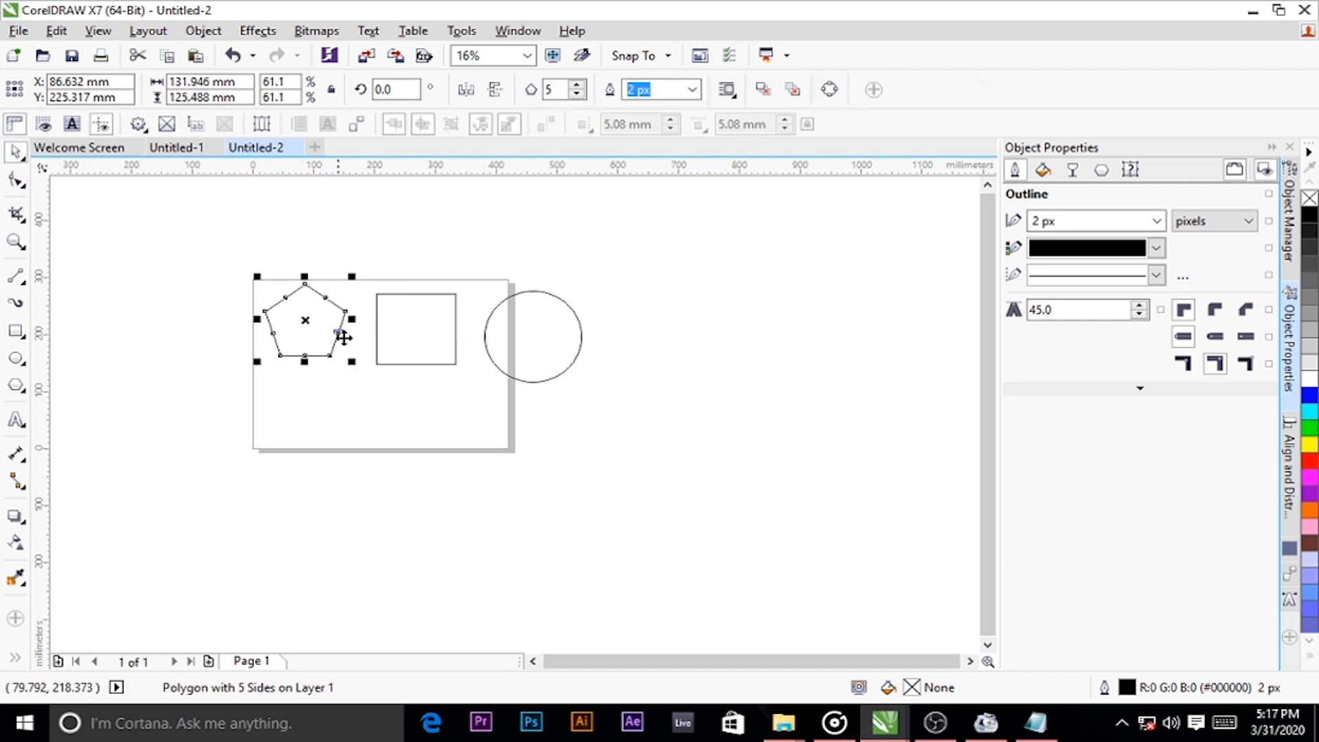
{"action": "left_click", "coordinate": [1044, 172]}
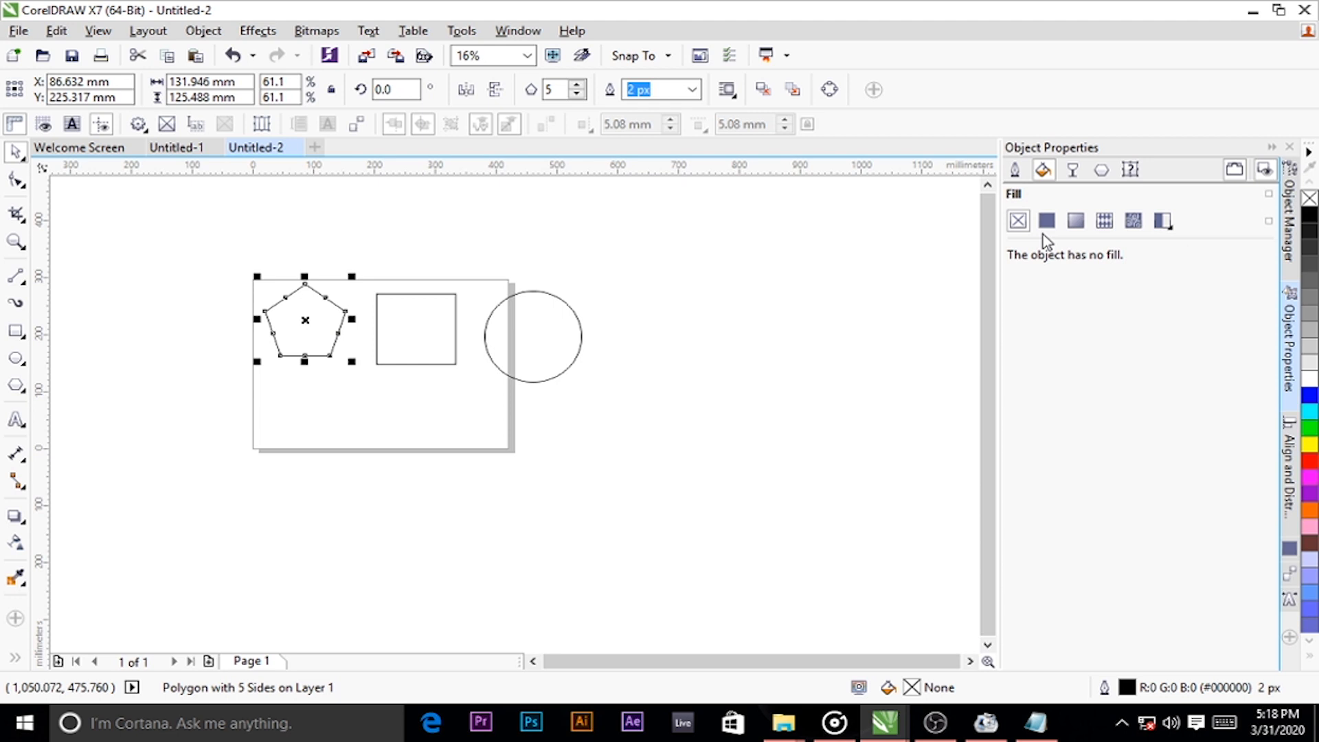
{"action": "left_click", "coordinate": [1046, 221]}
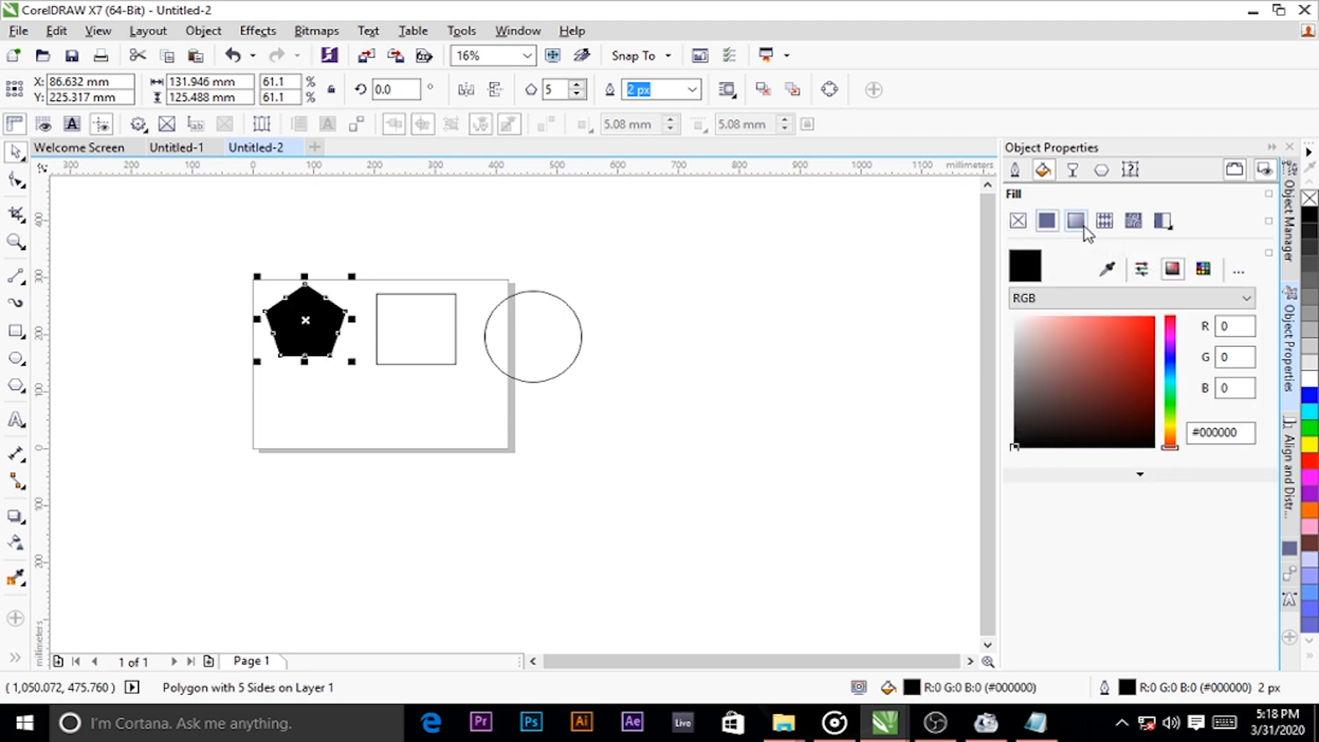
{"action": "left_click", "coordinate": [1078, 225]}
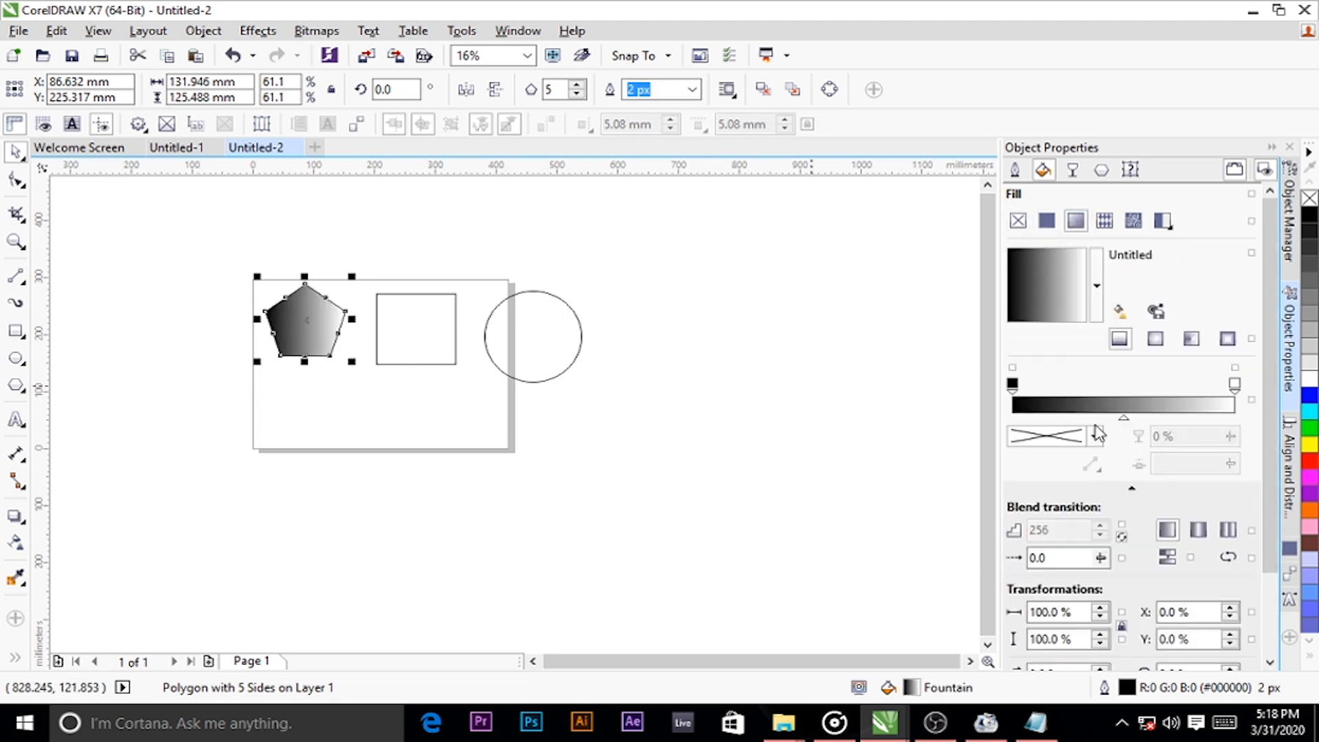
{"action": "left_click", "coordinate": [1019, 387]}
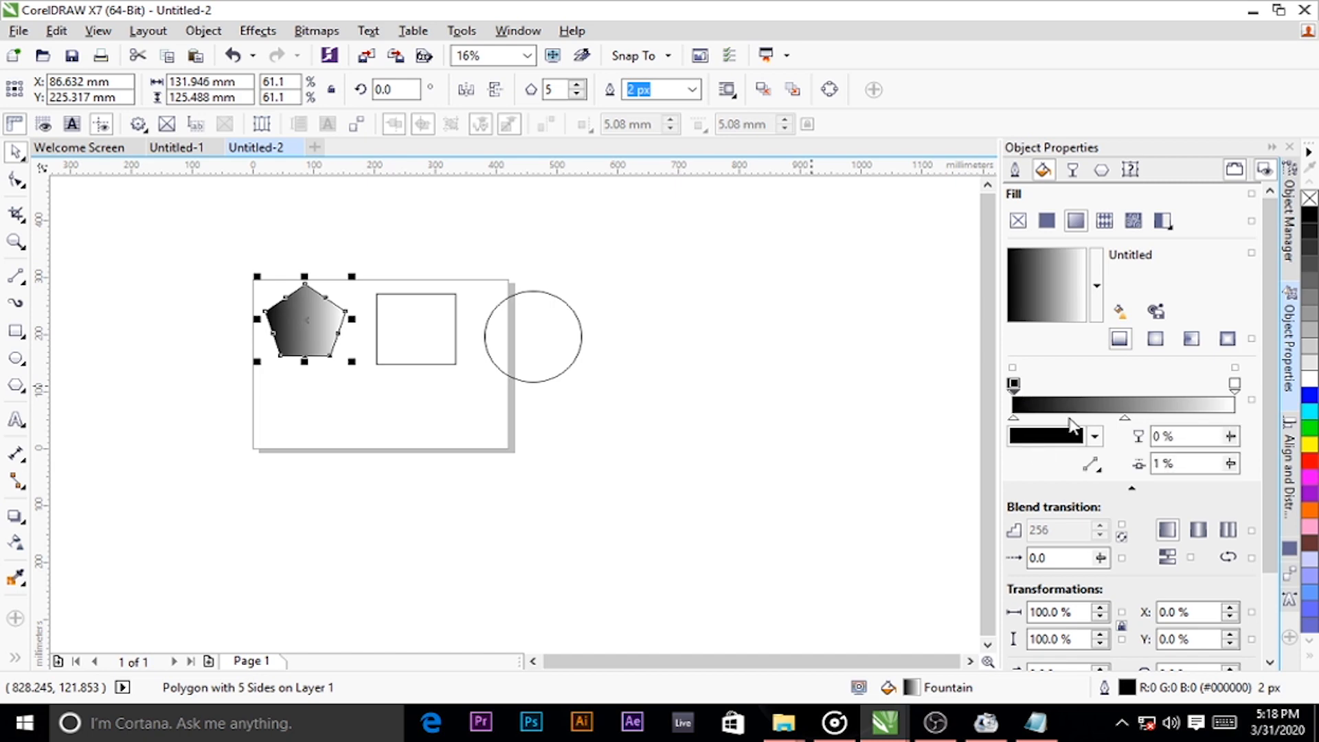
{"action": "left_click", "coordinate": [1048, 221]}
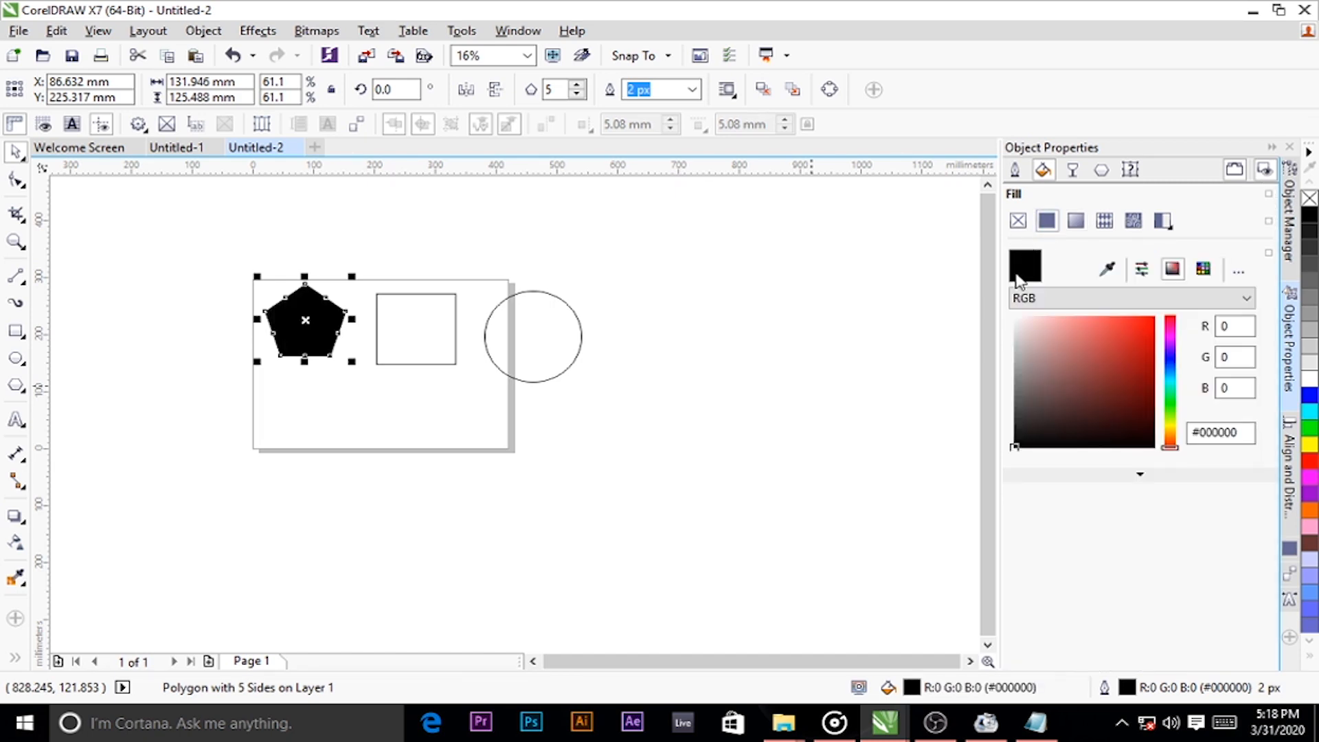
{"action": "left_click", "coordinate": [1127, 365]}
Give the rectangle a uniform golden-yellow fill, #E6B607
{"action": "left_click", "coordinate": [415, 331]}
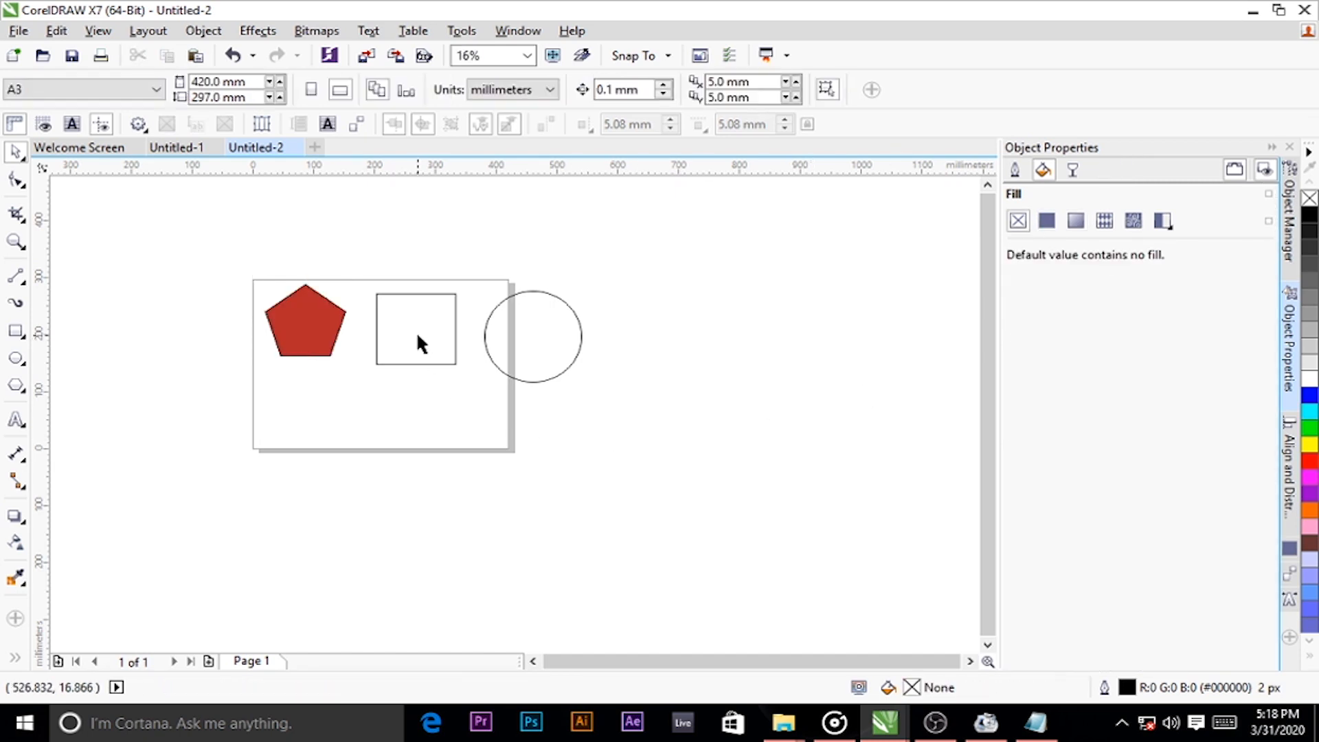
{"action": "left_click", "coordinate": [1048, 221]}
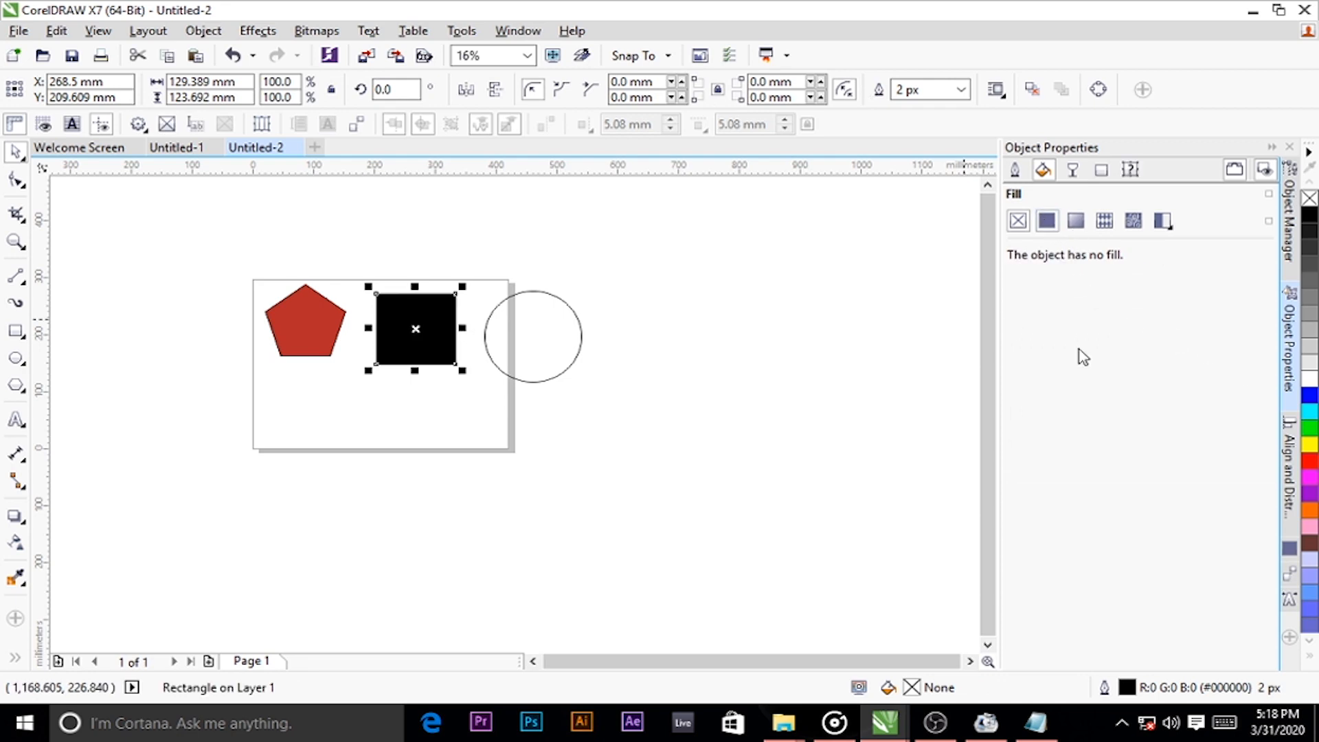
{"action": "left_click_drag", "start_coordinate": [1172, 439], "coordinate": [1171, 429]}
{"action": "left_click", "coordinate": [1149, 330]}
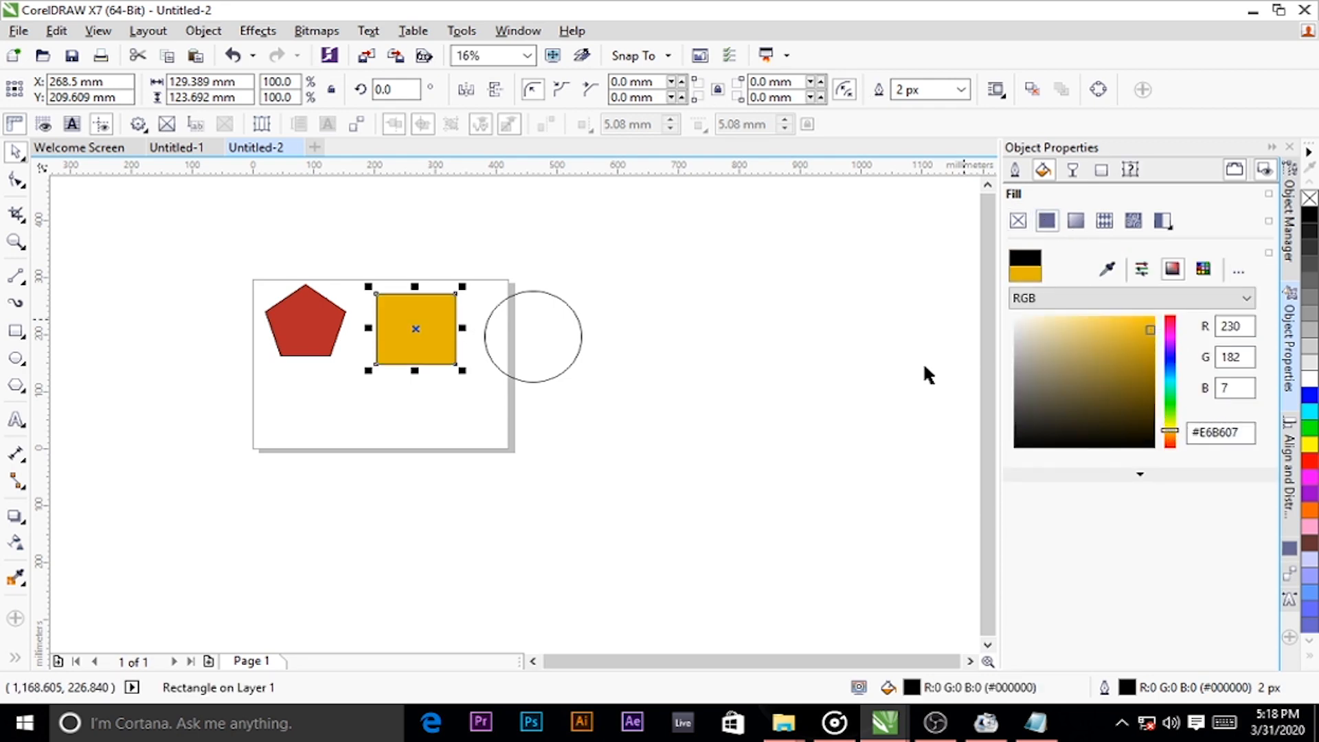
{"action": "left_click", "coordinate": [621, 353]}
Give the circle a uniform dark green fill, #307519
{"action": "left_click", "coordinate": [558, 336]}
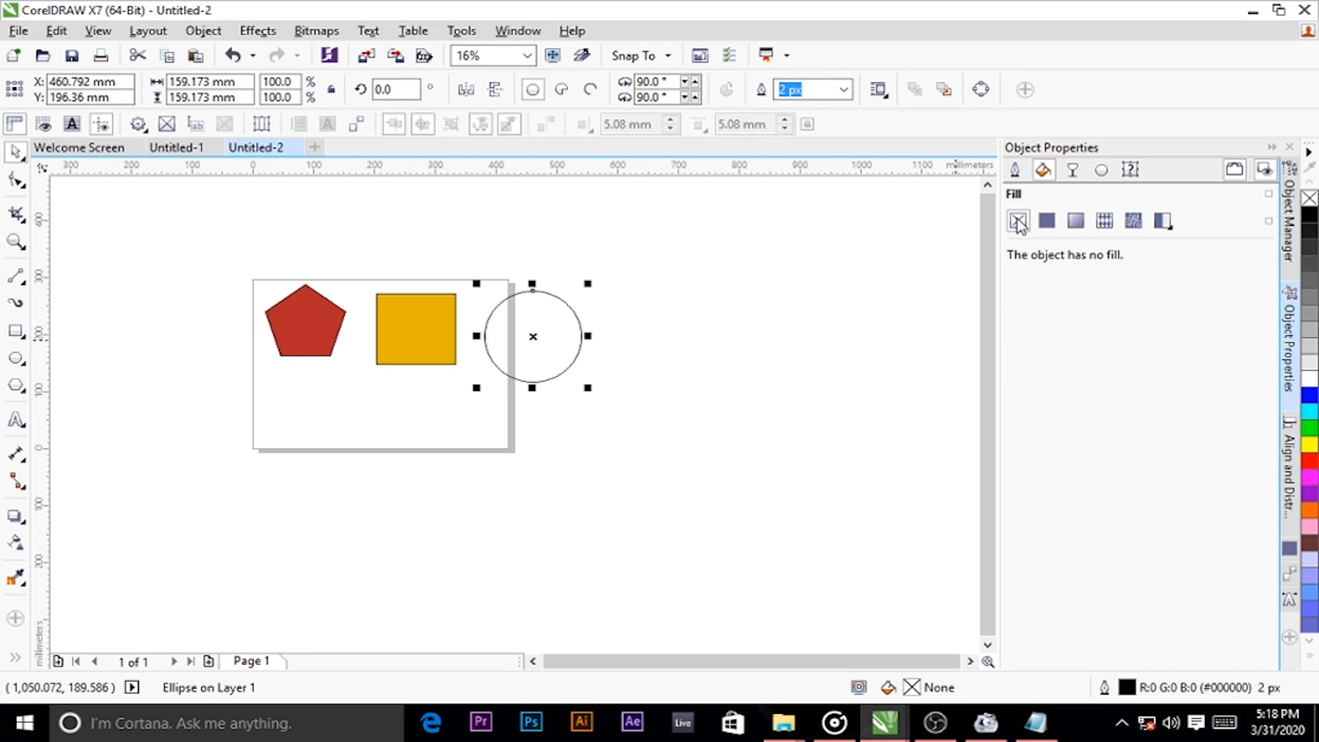
{"action": "left_click", "coordinate": [1048, 221]}
{"action": "left_click", "coordinate": [1170, 410]}
{"action": "left_click", "coordinate": [1126, 388]}
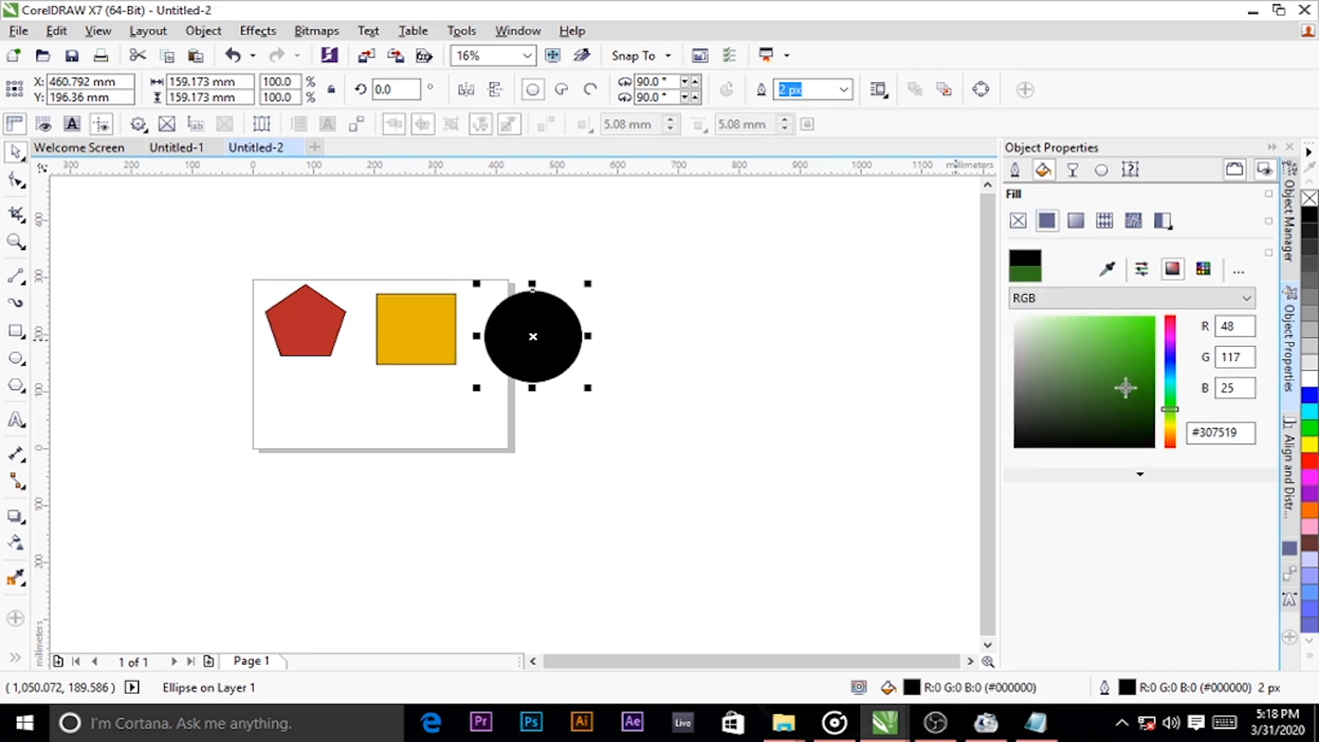
{"action": "left_click", "coordinate": [345, 307]}
Select the red pentagon and examine the thickness of its outline up close
{"action": "scroll", "coordinate": [258, 294], "scroll_direction": "up", "scroll_amount": 2}
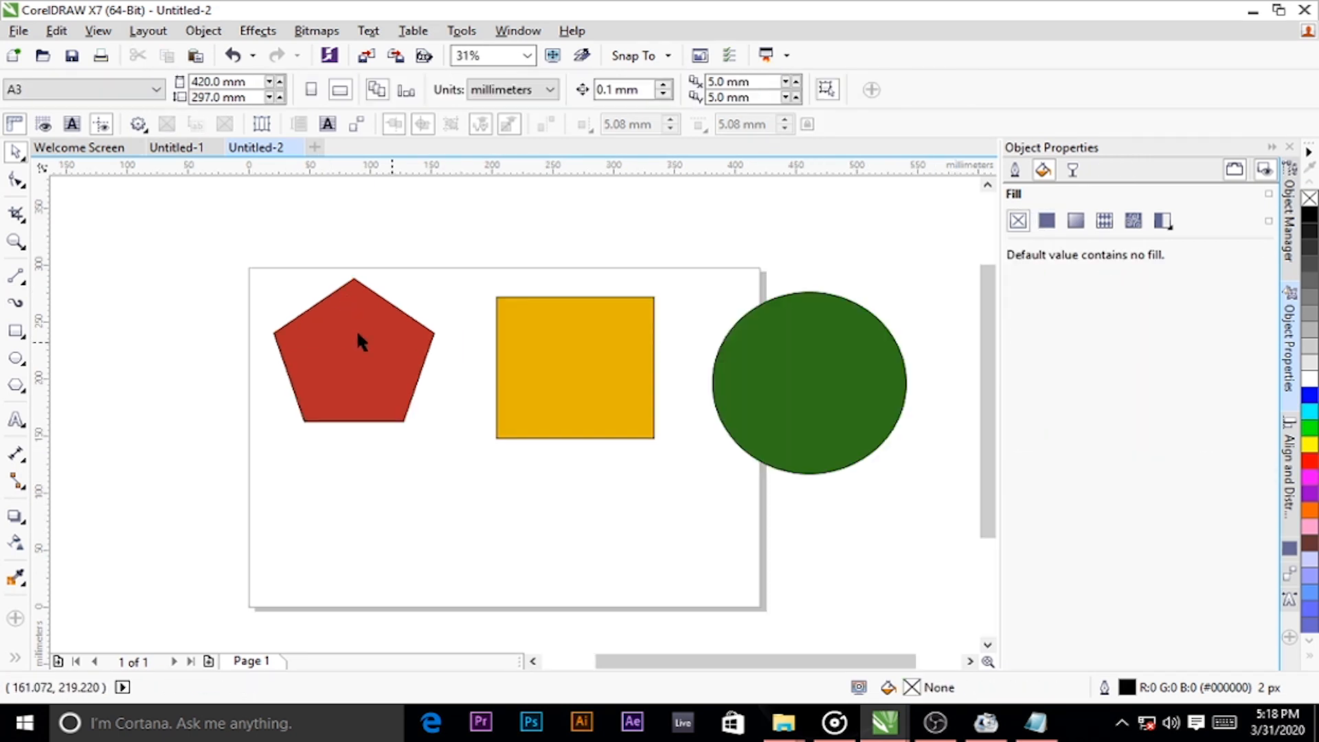
{"action": "scroll", "coordinate": [404, 412], "scroll_direction": "up", "scroll_amount": 10}
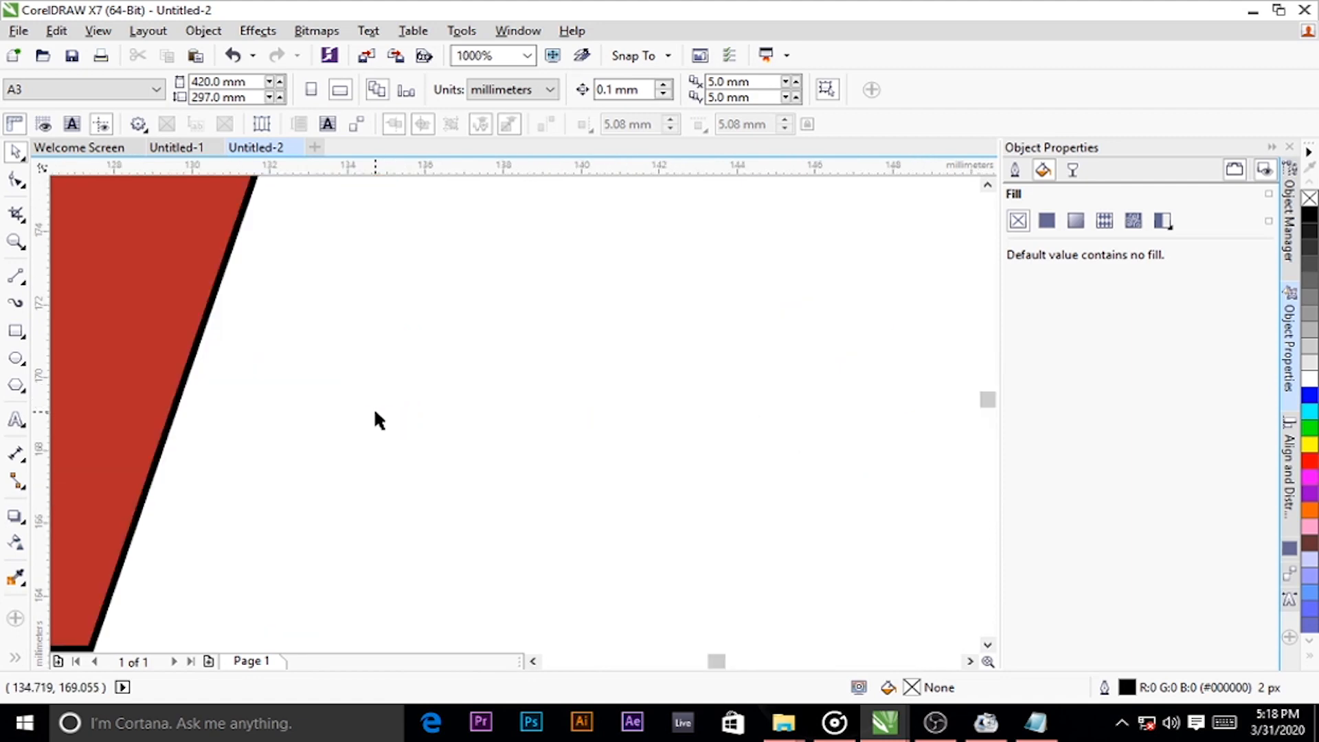
{"action": "scroll", "coordinate": [561, 454], "scroll_direction": "down", "scroll_amount": 12}
{"action": "scroll", "coordinate": [546, 405], "scroll_direction": "up", "scroll_amount": 4}
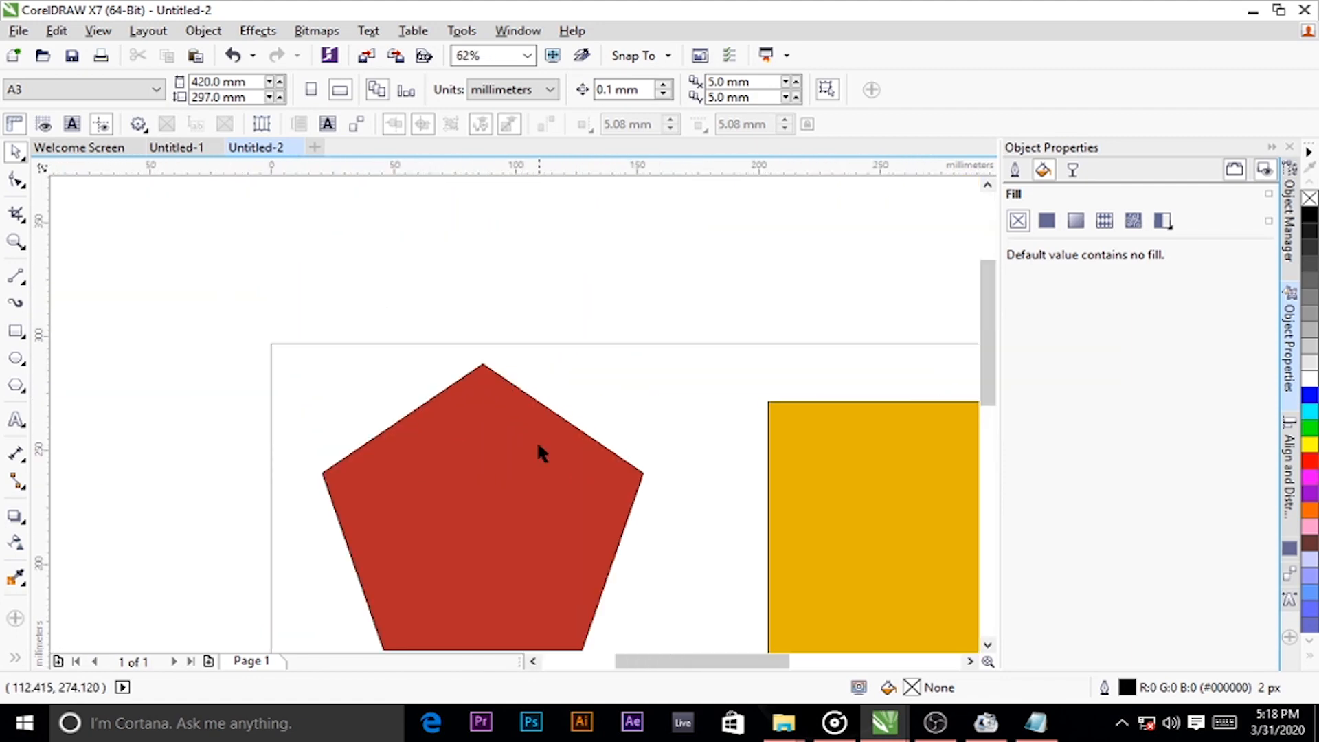
{"action": "left_click", "coordinate": [538, 440]}
{"action": "scroll", "coordinate": [678, 369], "scroll_direction": "down", "scroll_amount": 3}
{"action": "scroll", "coordinate": [671, 392], "scroll_direction": "up", "scroll_amount": 3}
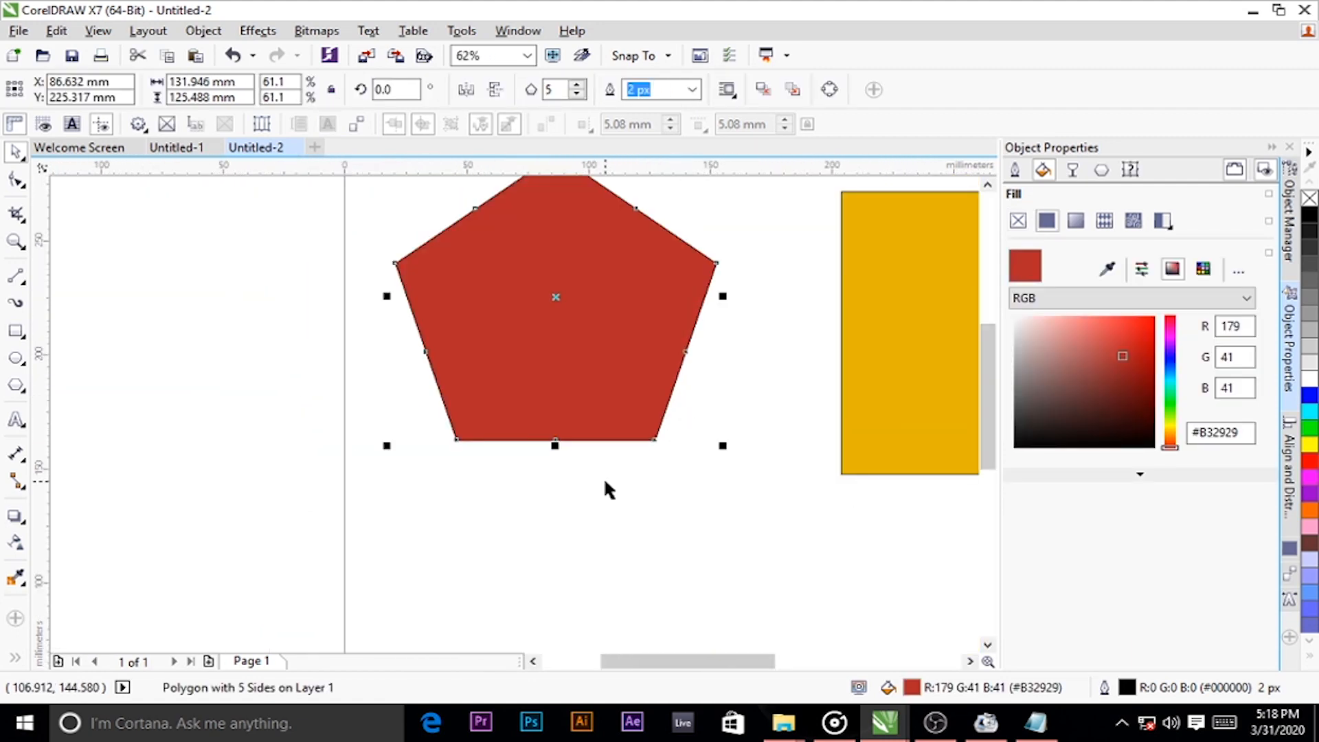
{"action": "scroll", "coordinate": [587, 371], "scroll_direction": "up", "scroll_amount": 2}
{"action": "scroll", "coordinate": [588, 371], "scroll_direction": "up", "scroll_amount": 3}
{"action": "scroll", "coordinate": [604, 365], "scroll_direction": "down", "scroll_amount": 2}
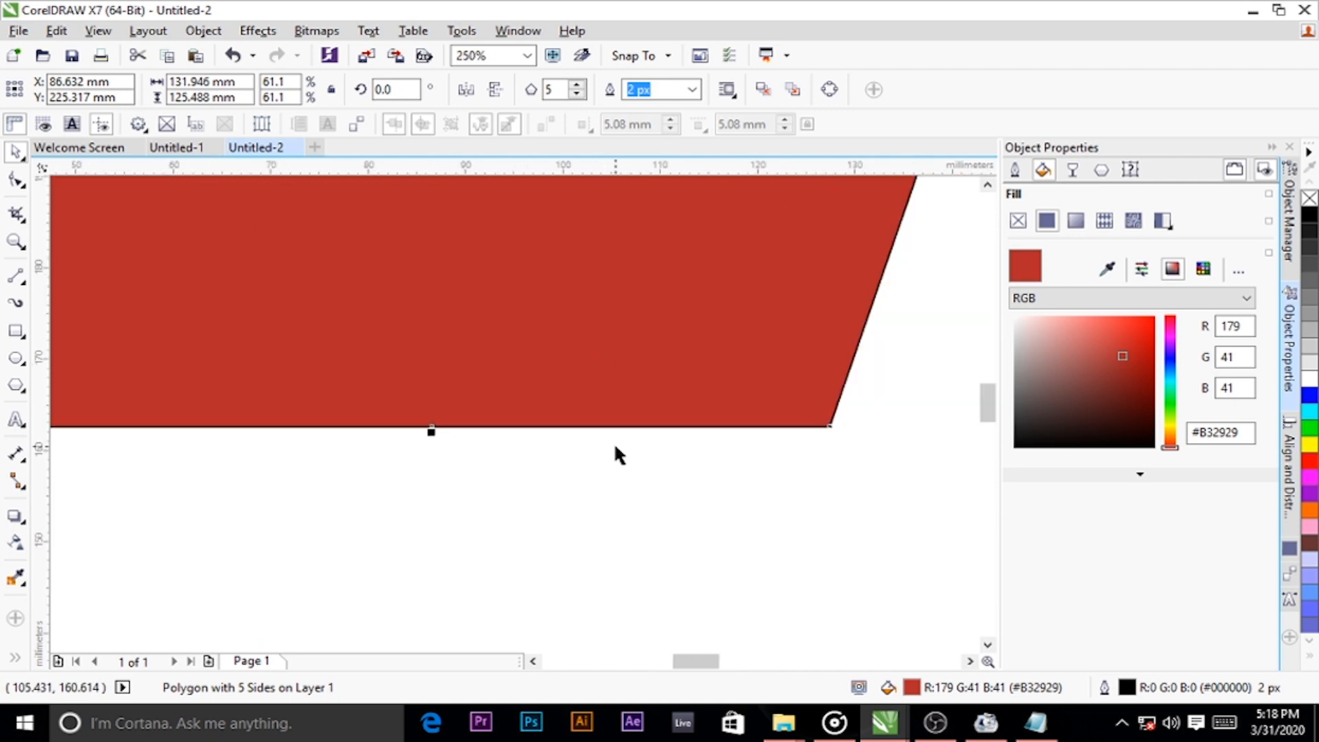
{"action": "scroll", "coordinate": [613, 442], "scroll_direction": "up", "scroll_amount": 2}
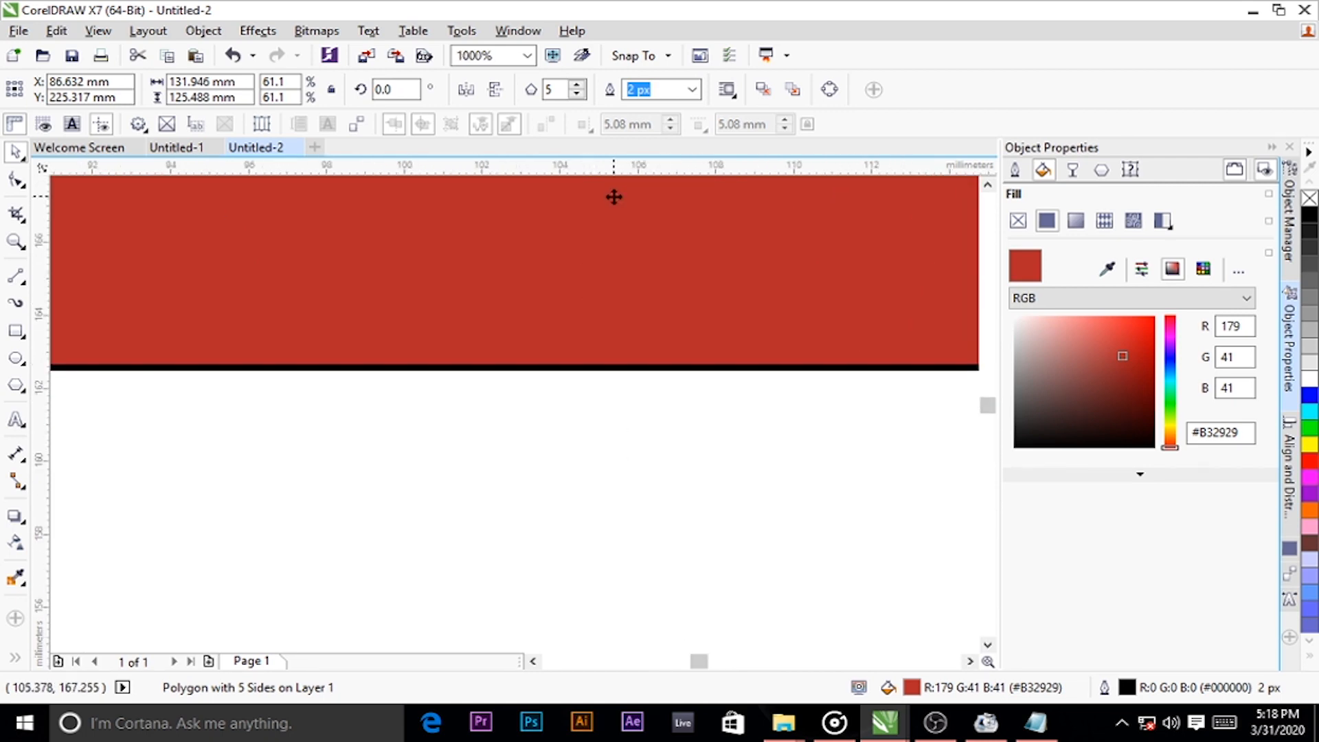
Set the pentagon's outline width to 25 px and check the thicker border along its bottom edge
{"action": "left_click", "coordinate": [1015, 172]}
{"action": "left_click", "coordinate": [1157, 221]}
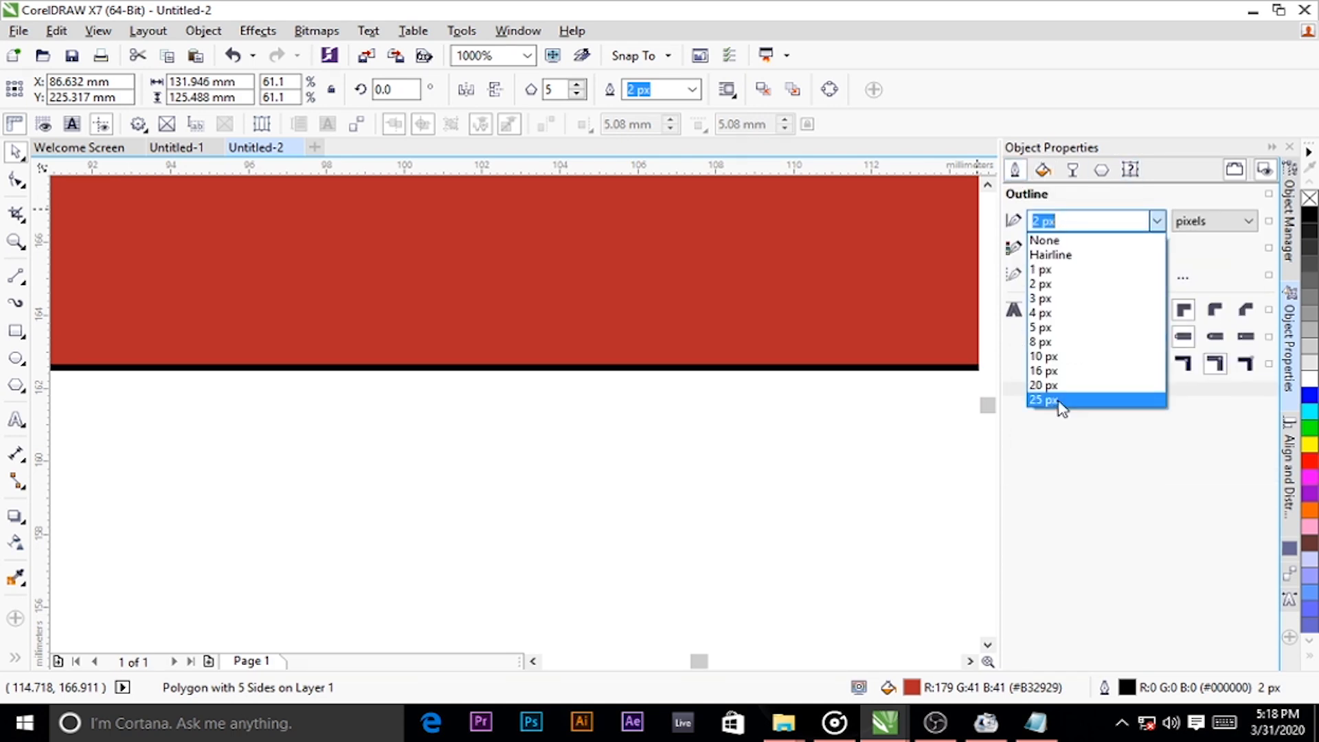
{"action": "left_click", "coordinate": [1060, 400]}
{"action": "scroll", "coordinate": [668, 387], "scroll_direction": "up", "scroll_amount": 1}
{"action": "scroll", "coordinate": [590, 364], "scroll_direction": "down", "scroll_amount": 3}
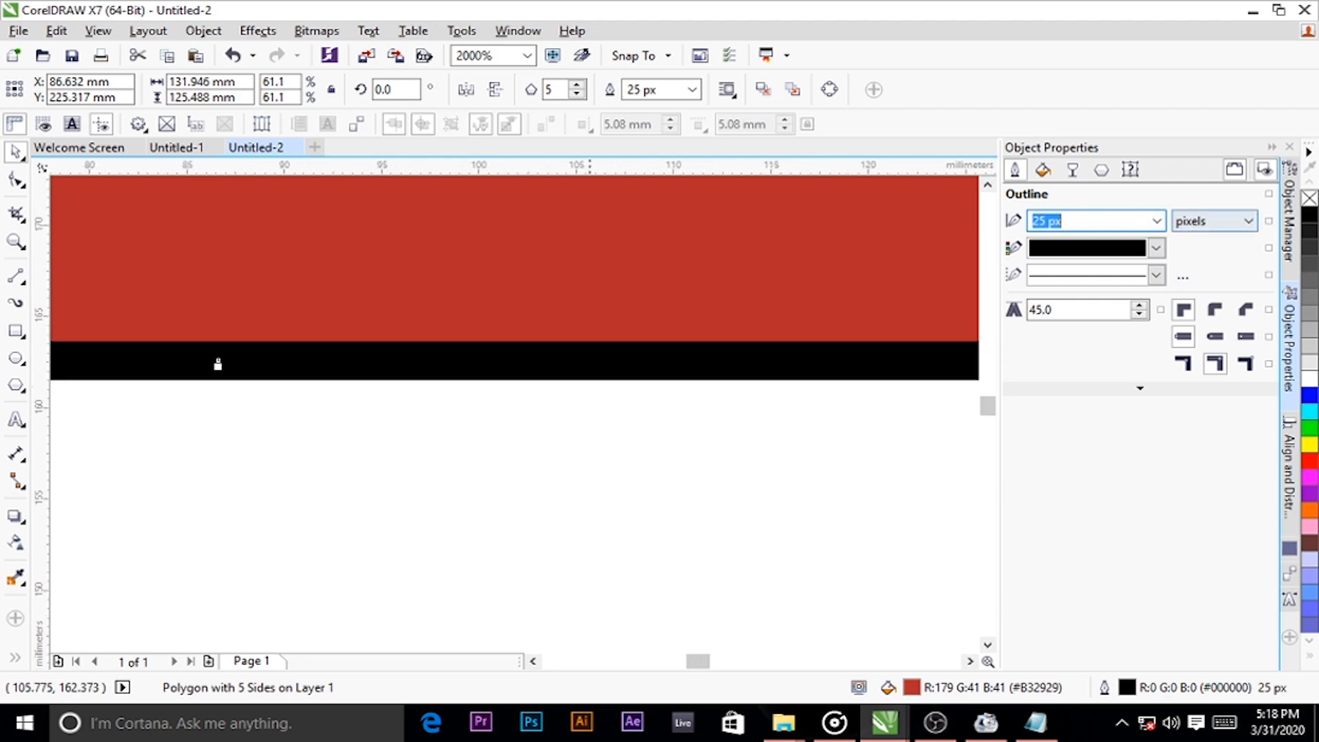
{"action": "scroll", "coordinate": [615, 352], "scroll_direction": "up", "scroll_amount": 1}
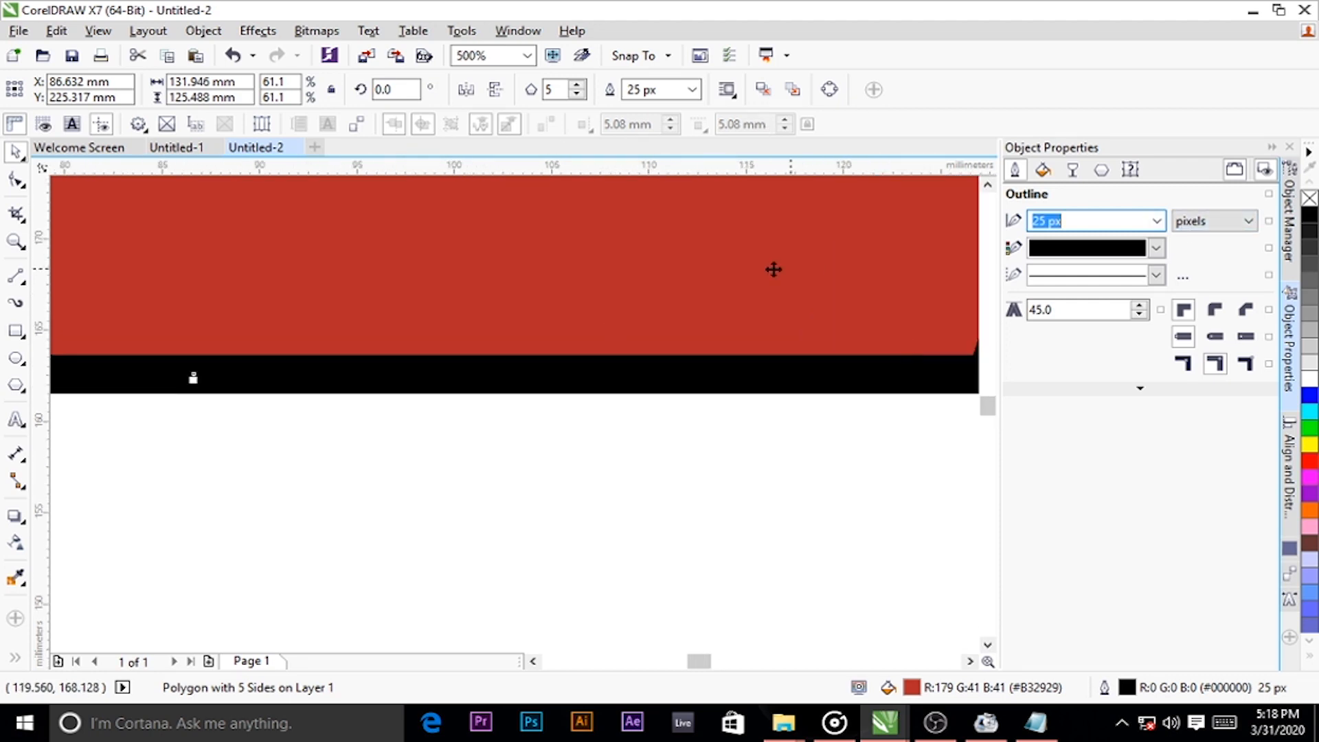
Recolour the pentagon's outline, trying bright green #00FF00 before settling on light grey #E6E6E6
{"action": "scroll", "coordinate": [449, 355], "scroll_direction": "right", "scroll_amount": 2}
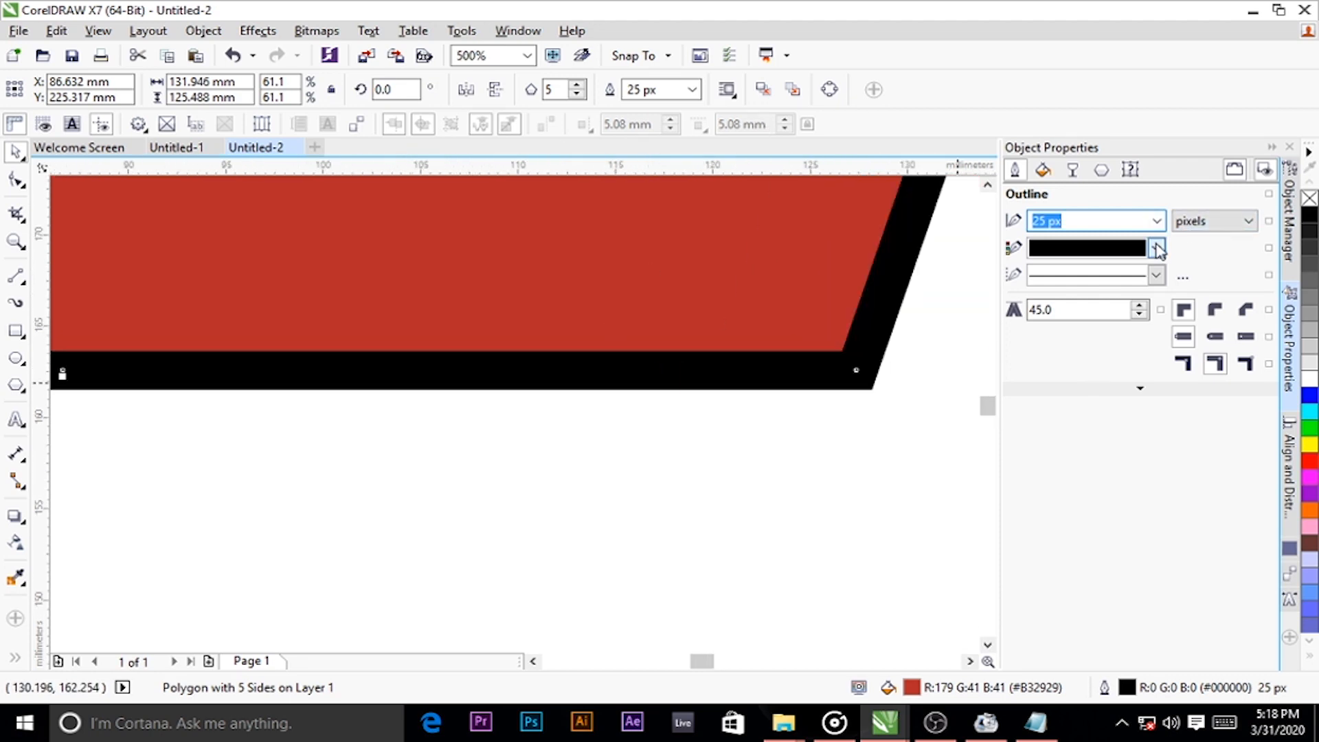
{"action": "left_click", "coordinate": [1158, 247]}
{"action": "left_click", "coordinate": [1070, 299]}
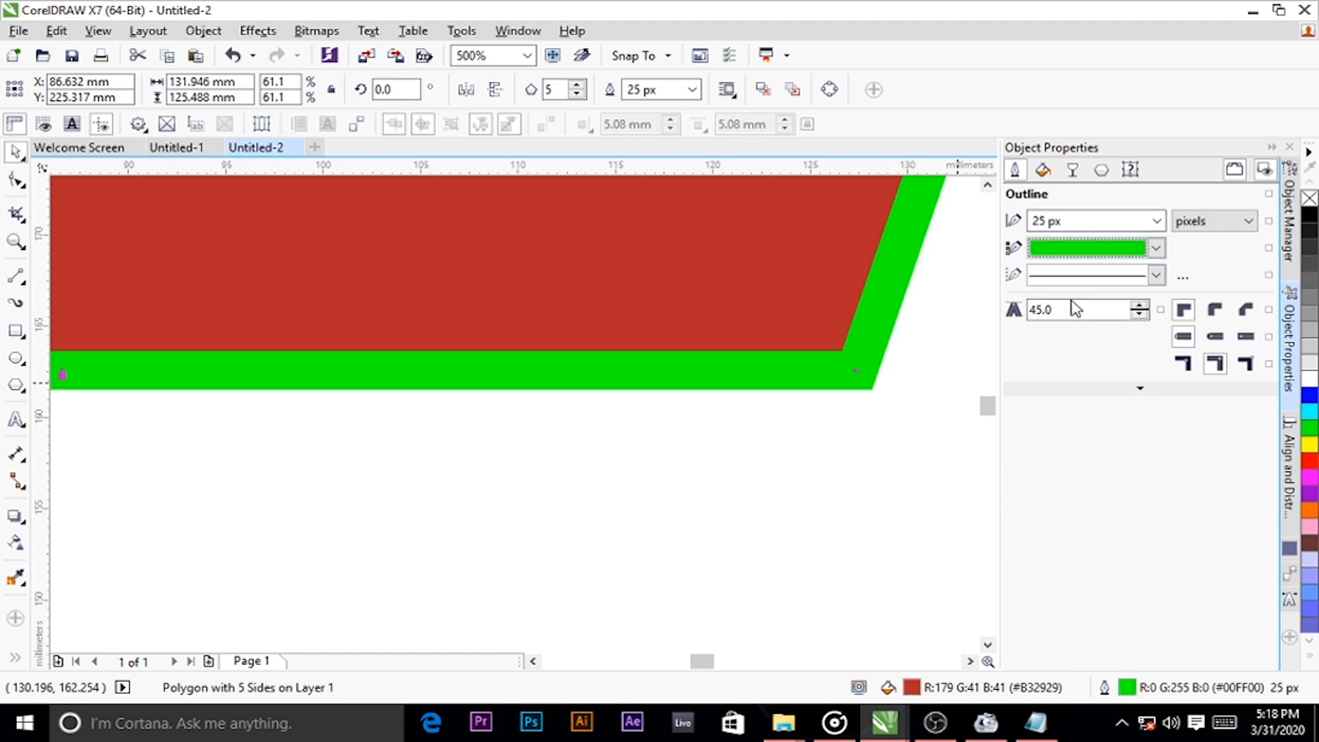
{"action": "left_click", "coordinate": [1157, 249]}
{"action": "left_click", "coordinate": [1107, 283]}
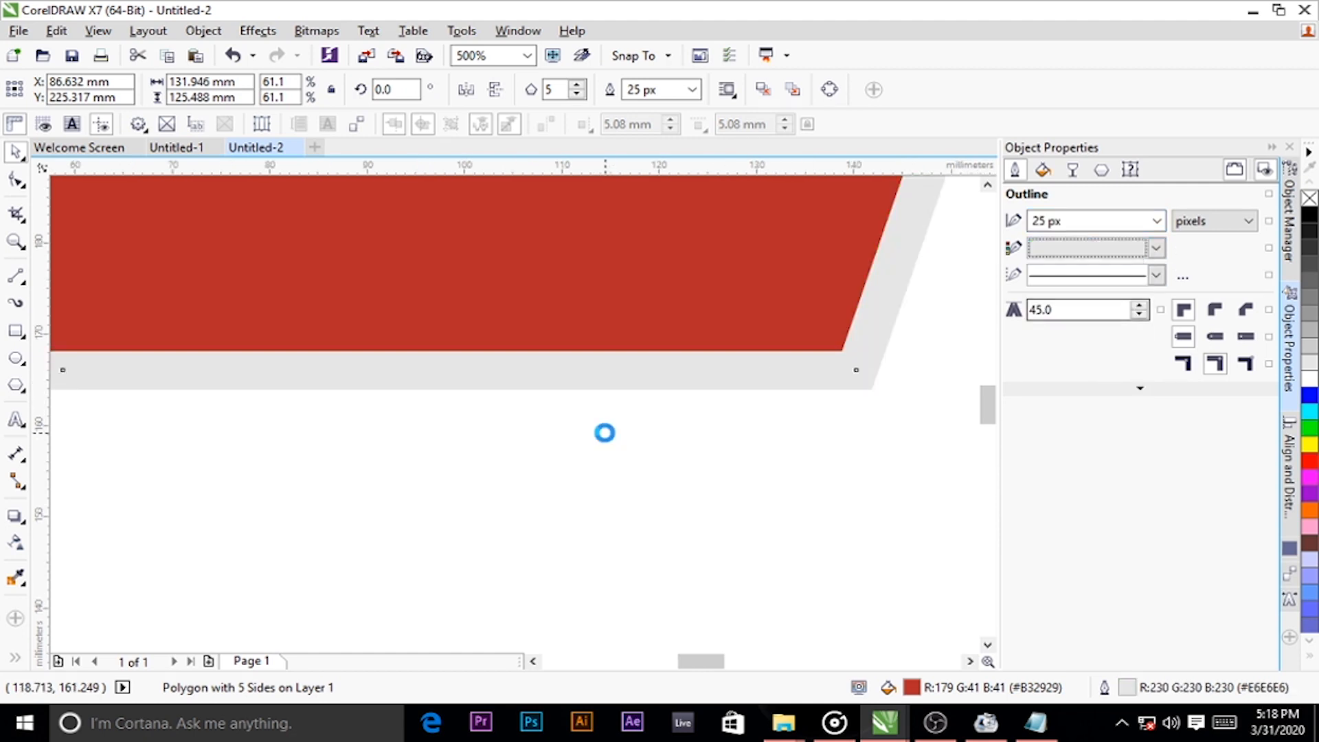
Move the golden-yellow rectangle up and closer to the pentagon, and bring the green circle close beside the rectangle
{"action": "scroll", "coordinate": [603, 429], "scroll_direction": "down", "scroll_amount": 4}
{"action": "scroll", "coordinate": [598, 425], "scroll_direction": "down", "scroll_amount": 4}
{"action": "scroll", "coordinate": [673, 406], "scroll_direction": "up", "scroll_amount": 4}
{"action": "scroll", "coordinate": [674, 407], "scroll_direction": "down", "scroll_amount": 4}
{"action": "scroll", "coordinate": [673, 415], "scroll_direction": "up", "scroll_amount": 1}
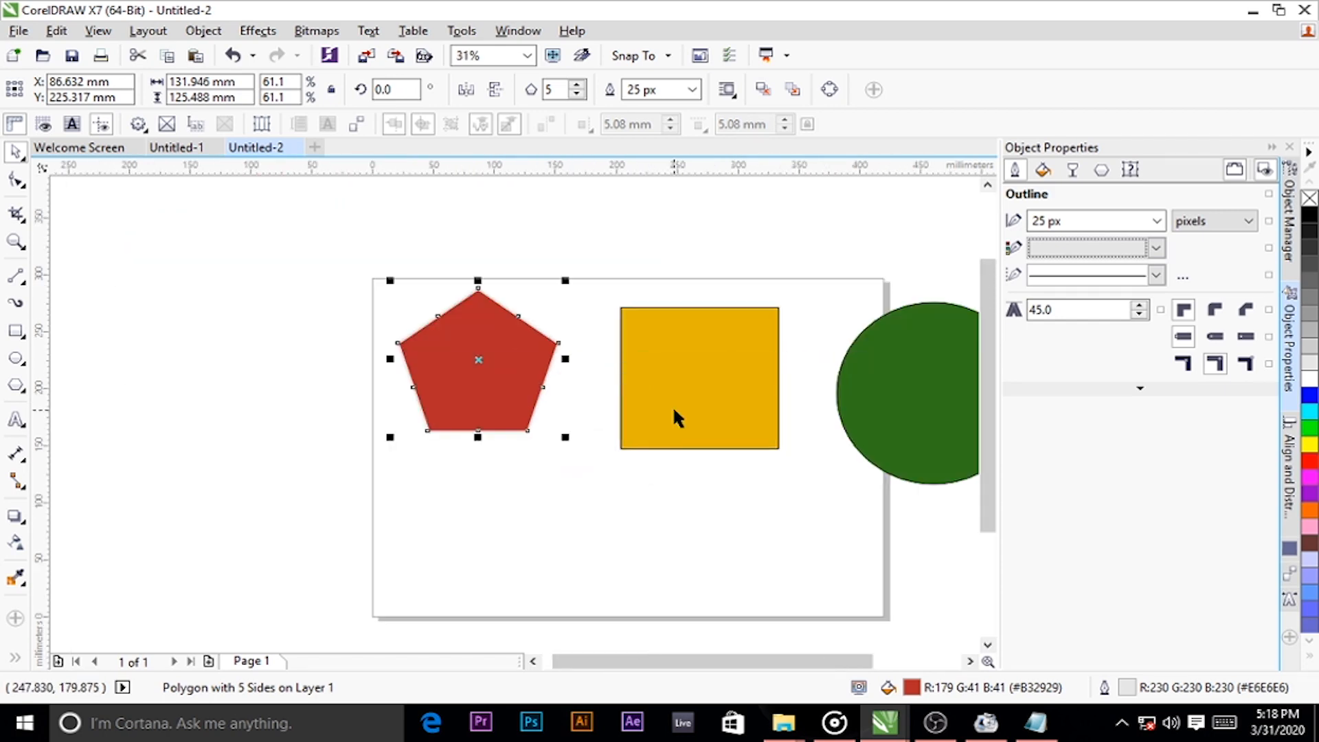
{"action": "left_click", "coordinate": [577, 393]}
{"action": "left_click", "coordinate": [692, 383]}
{"action": "left_click_drag", "start_coordinate": [692, 383], "coordinate": [659, 361]}
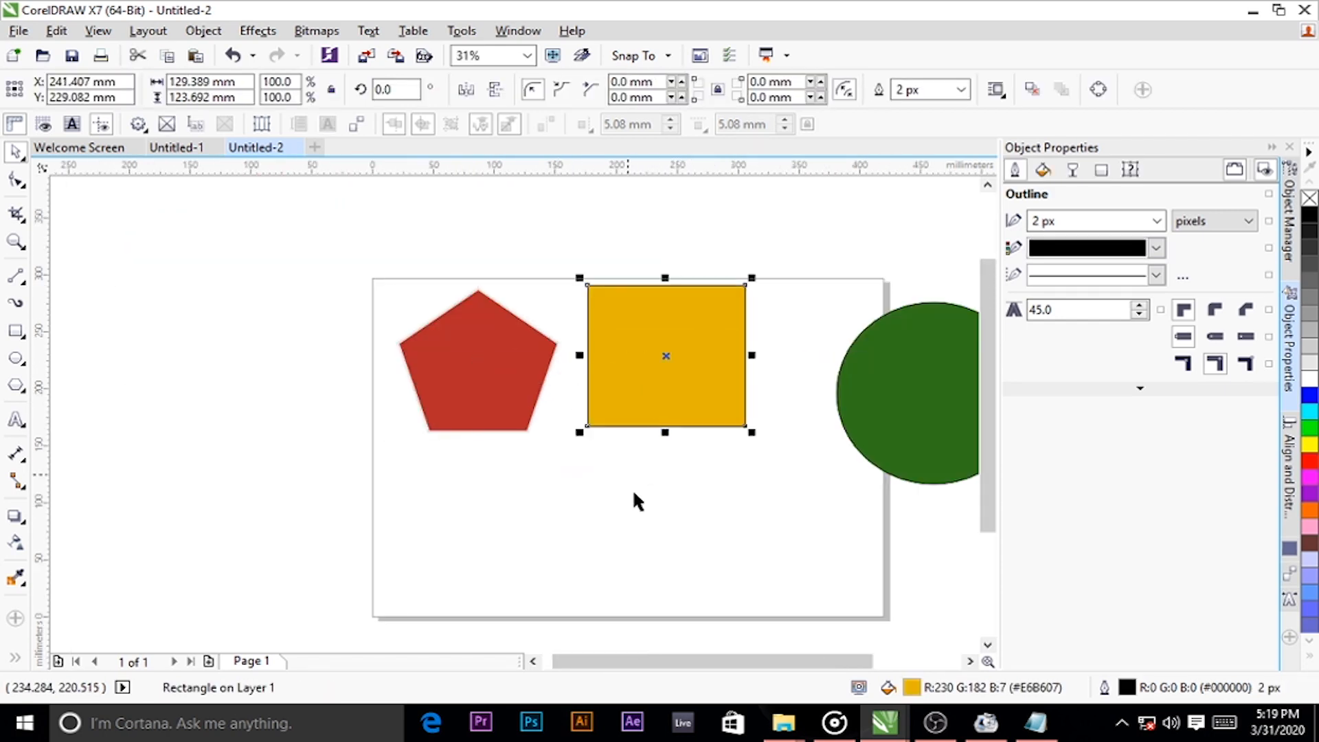
{"action": "left_click", "coordinate": [636, 498]}
{"action": "left_click_drag", "start_coordinate": [912, 384], "coordinate": [837, 366]}
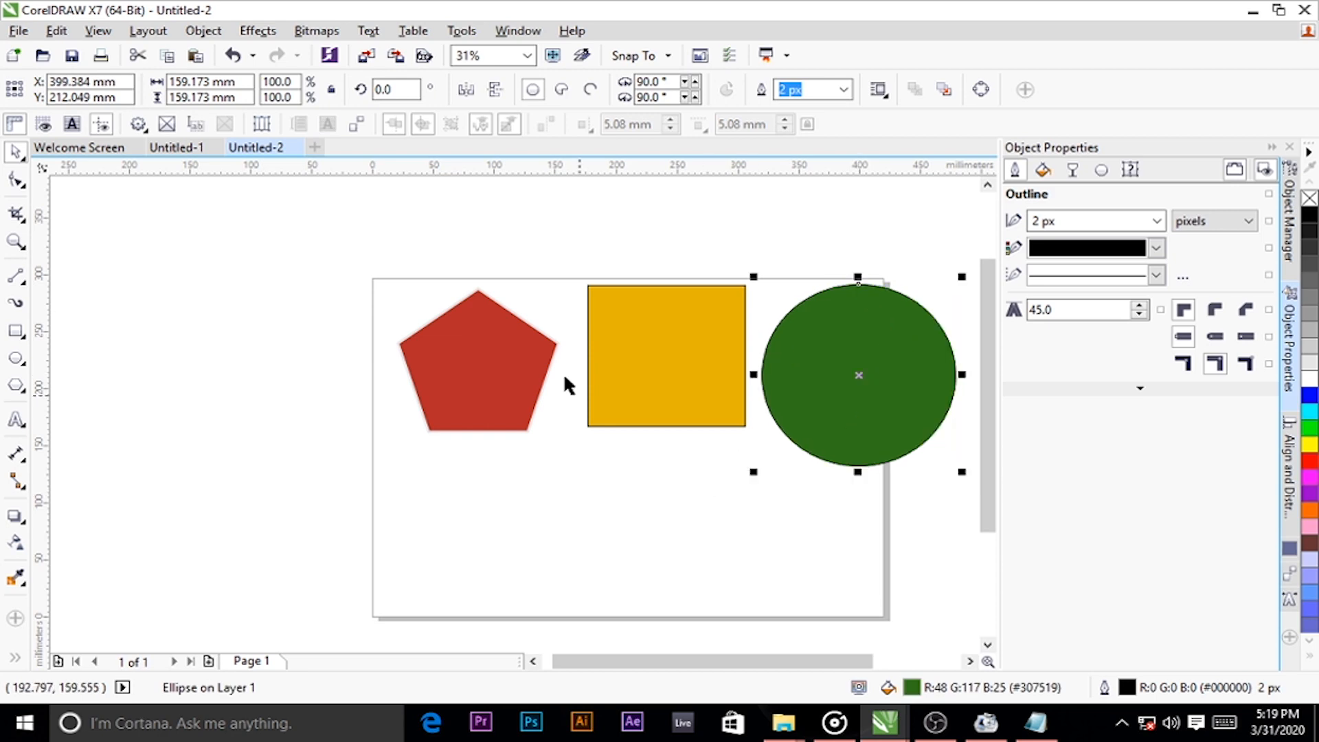
Shift the pentagon left across the page edge to about X 21 mm, and the rectangle left to about X 173 mm
{"action": "scroll", "coordinate": [567, 356], "scroll_direction": "down", "scroll_amount": 1}
{"action": "scroll", "coordinate": [550, 354], "scroll_direction": "up", "scroll_amount": 2}
{"action": "scroll", "coordinate": [474, 344], "scroll_direction": "down", "scroll_amount": 1}
{"action": "left_click", "coordinate": [442, 355]}
{"action": "left_click_drag", "start_coordinate": [442, 355], "coordinate": [363, 356]}
{"action": "left_click", "coordinate": [632, 369]}
{"action": "left_click_drag", "start_coordinate": [632, 369], "coordinate": [549, 381]}
Shrink the circle to about 115 mm across and place it over the rectangle's right edge, centred near X 237 mm, Y 224 mm
{"action": "left_click", "coordinate": [760, 371]}
{"action": "left_click_drag", "start_coordinate": [898, 278], "coordinate": [845, 327]}
{"action": "left_click_drag", "start_coordinate": [765, 424], "coordinate": [655, 383]}
{"action": "scroll", "coordinate": [619, 356], "scroll_direction": "up", "scroll_amount": 1}
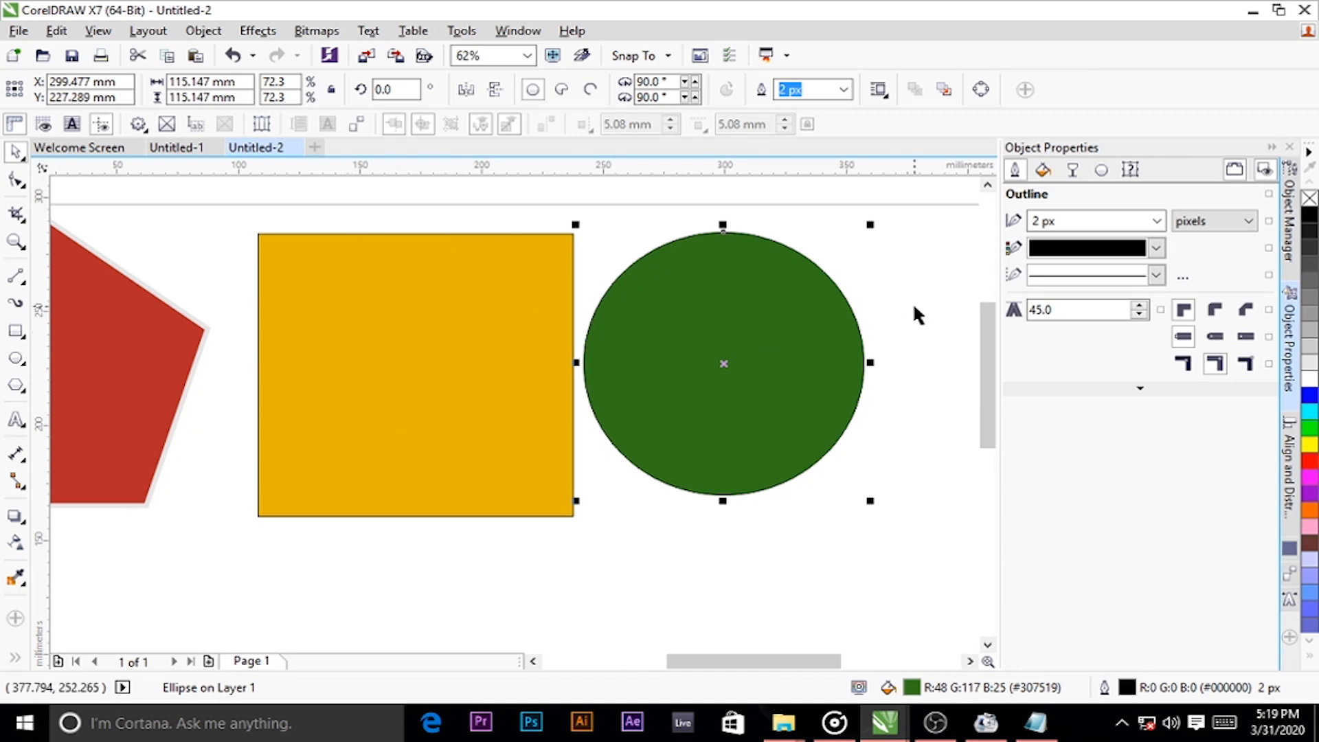
{"action": "left_click_drag", "start_coordinate": [727, 344], "coordinate": [611, 331]}
{"action": "mouse_move", "coordinate": [687, 384]}
{"action": "left_mouse_down"}
{"action": "mouse_move", "coordinate": [839, 391]}
{"action": "mouse_move", "coordinate": [674, 400]}
{"action": "mouse_move", "coordinate": [653, 389]}
{"action": "mouse_move", "coordinate": [706, 383]}
{"action": "left_mouse_up"}
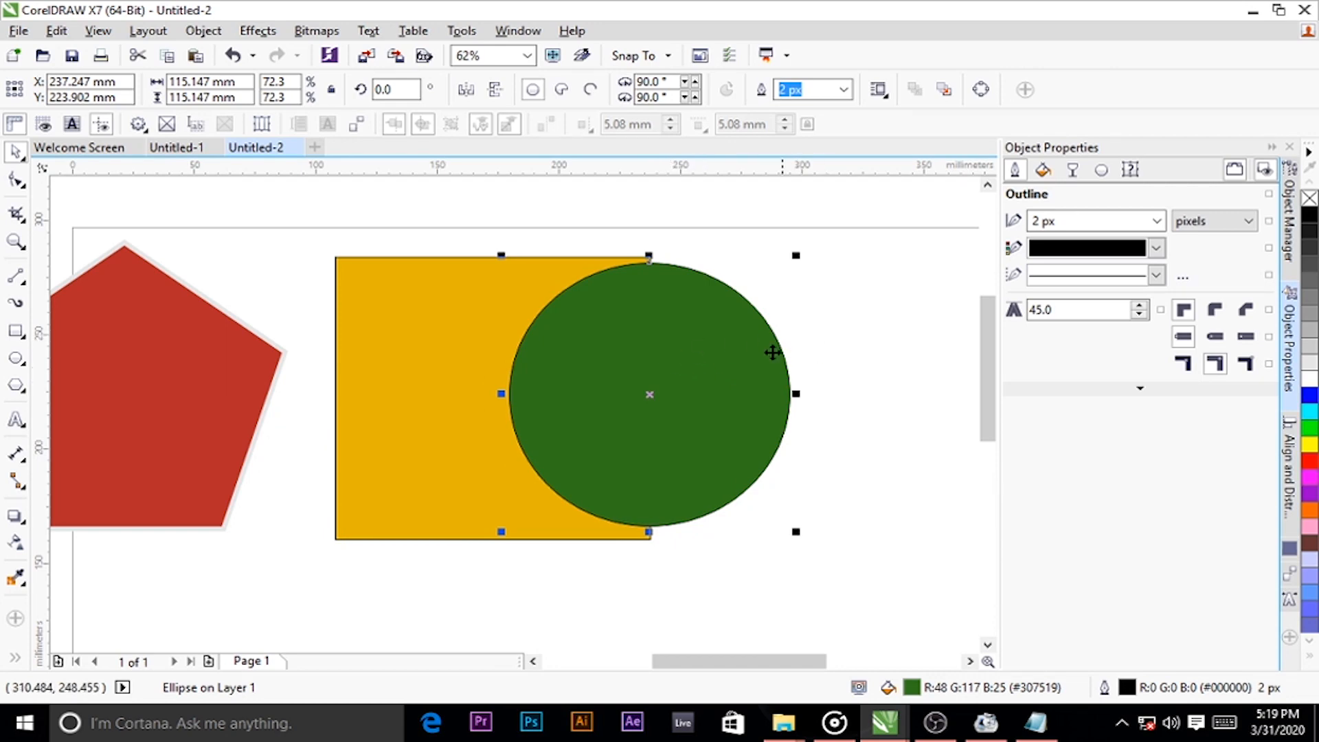
Try cutting the circle out of the rectangle with Back minus front, and undo the cut
{"action": "left_click", "coordinate": [442, 328], "text": "shift"}
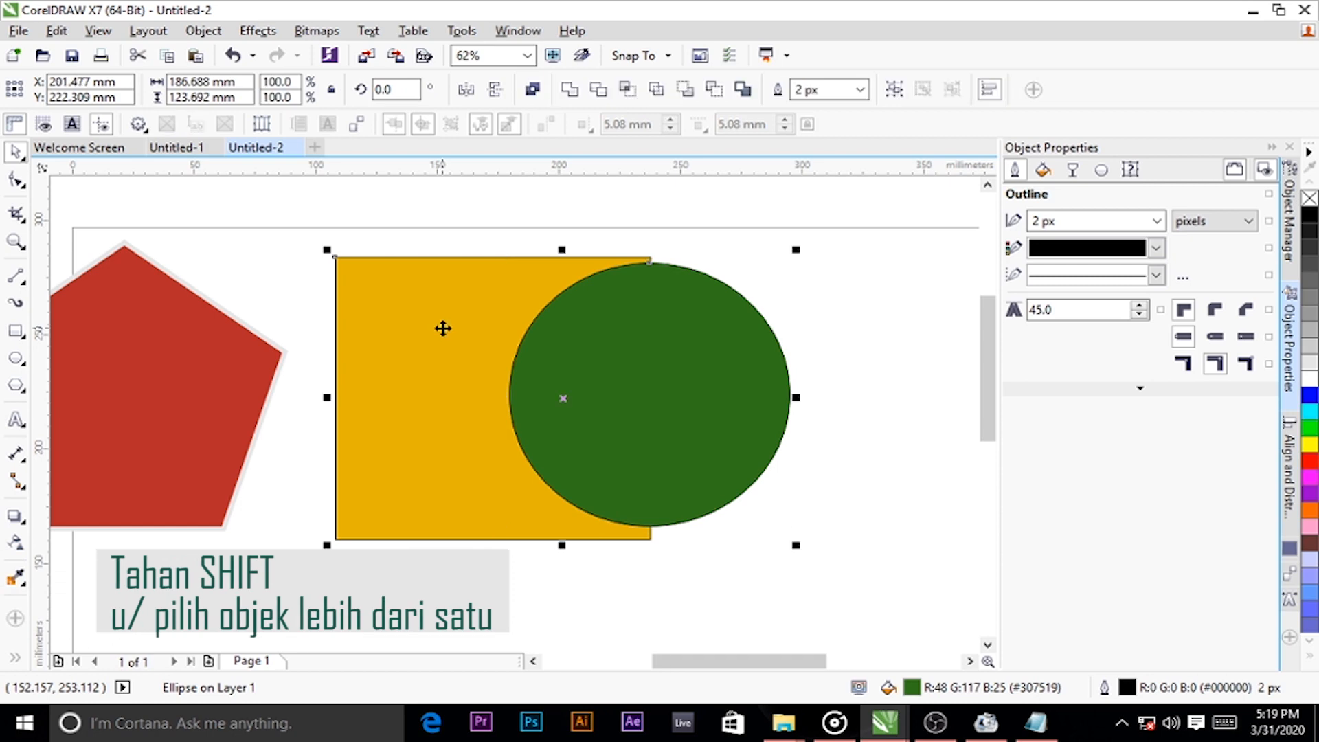
{"action": "left_click", "coordinate": [716, 90]}
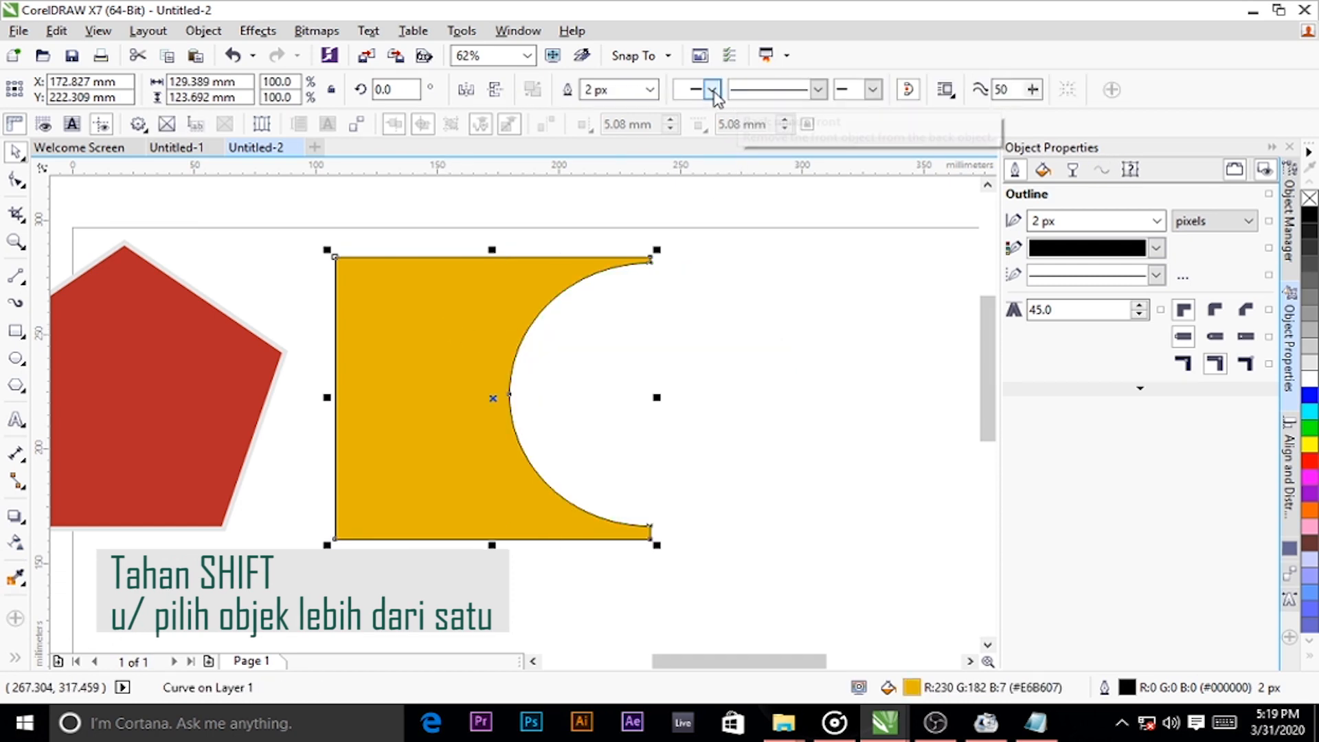
{"action": "left_click", "coordinate": [752, 253]}
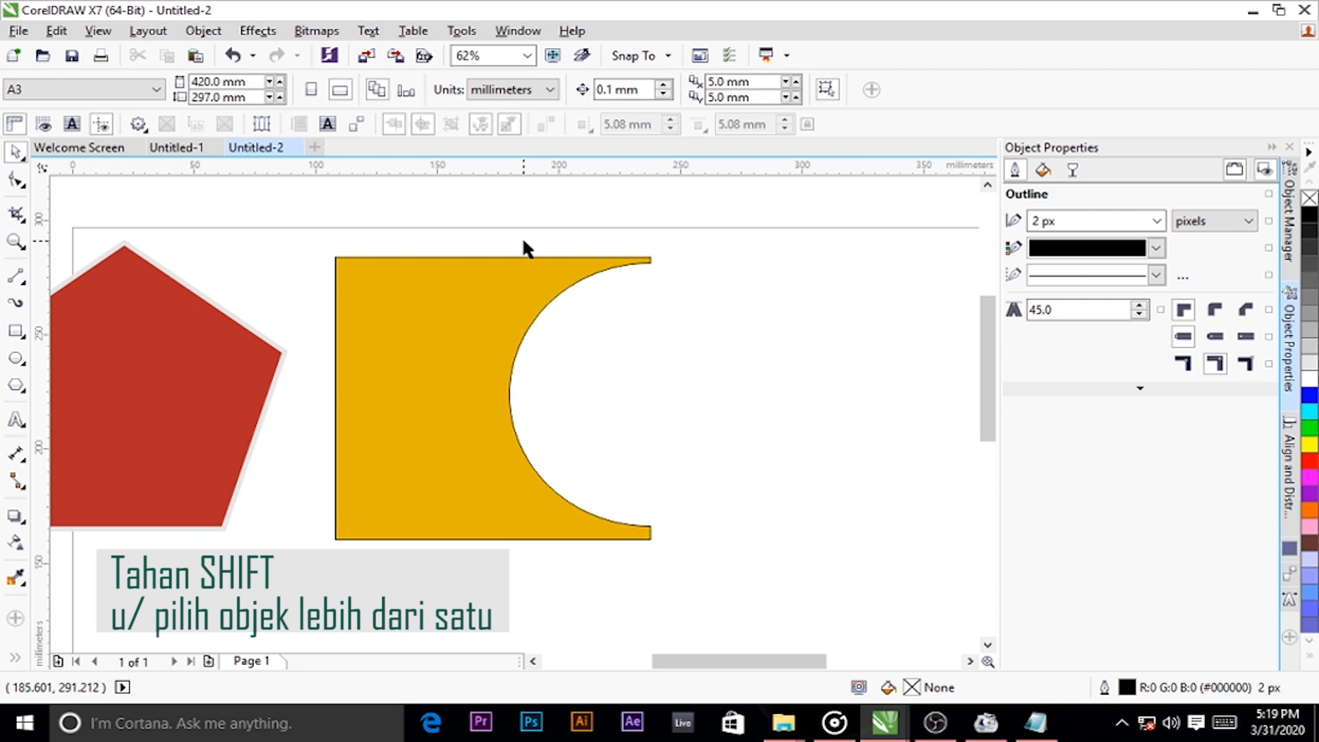
{"action": "scroll", "coordinate": [523, 237], "scroll_direction": "down", "scroll_amount": 1}
{"action": "scroll", "coordinate": [521, 257], "scroll_direction": "up", "scroll_amount": 1}
{"action": "scroll", "coordinate": [510, 427], "scroll_direction": "up", "scroll_amount": 2}
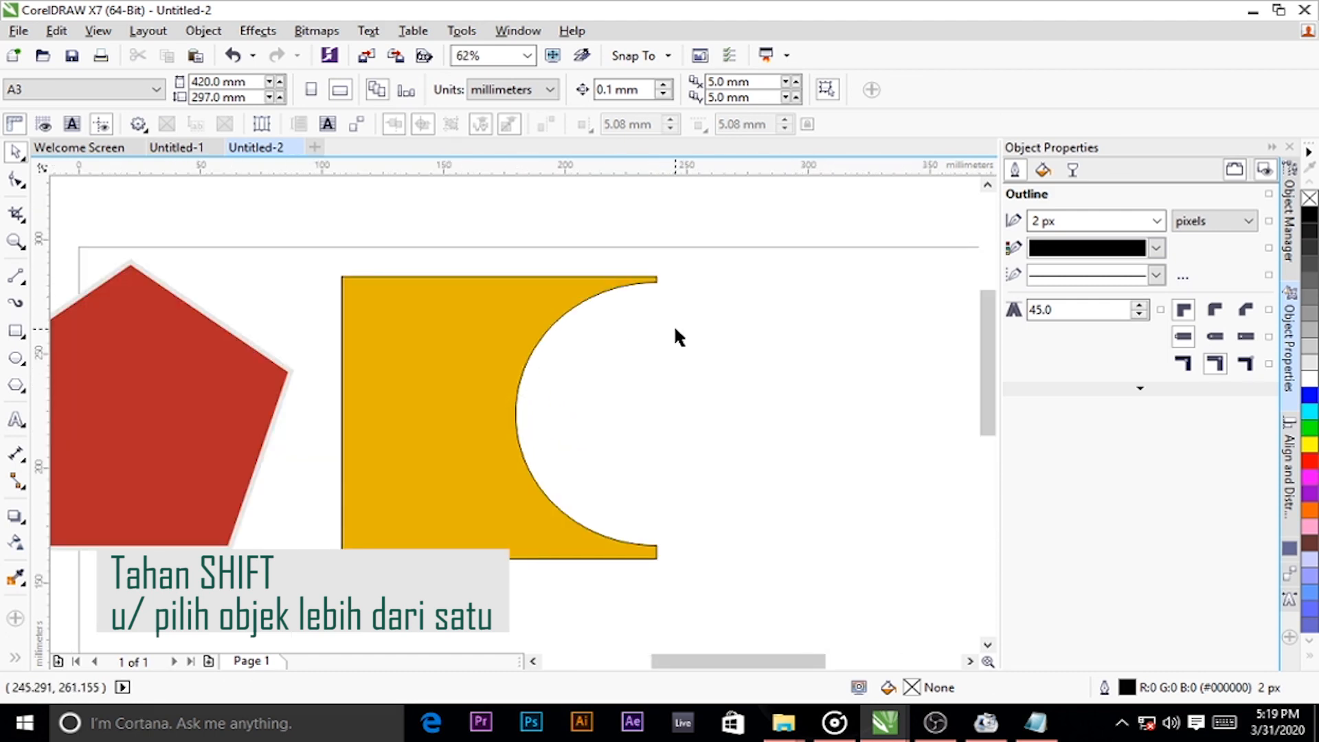
{"action": "scroll", "coordinate": [554, 328], "scroll_direction": "down", "scroll_amount": 2}
{"action": "scroll", "coordinate": [554, 326], "scroll_direction": "up", "scroll_amount": 2}
{"action": "key", "text": "ctrl+z"}
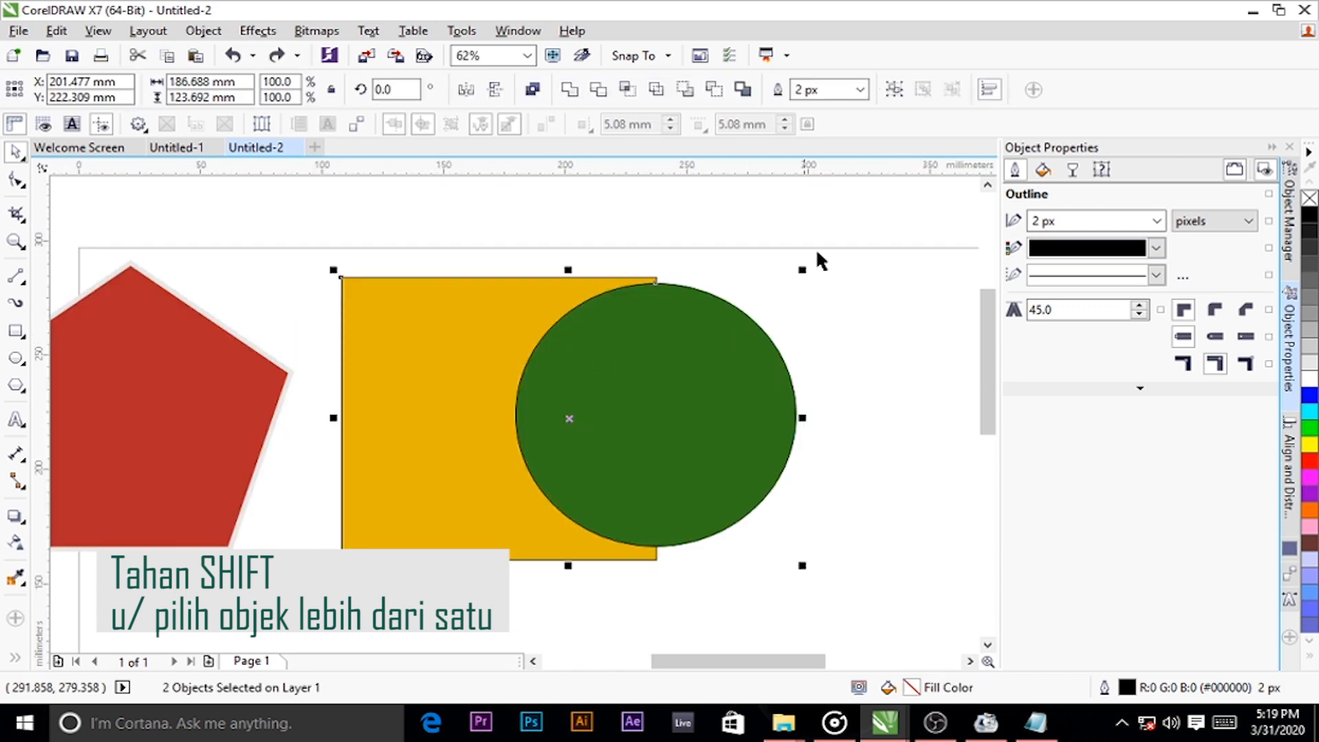
{"action": "left_click", "coordinate": [832, 230]}
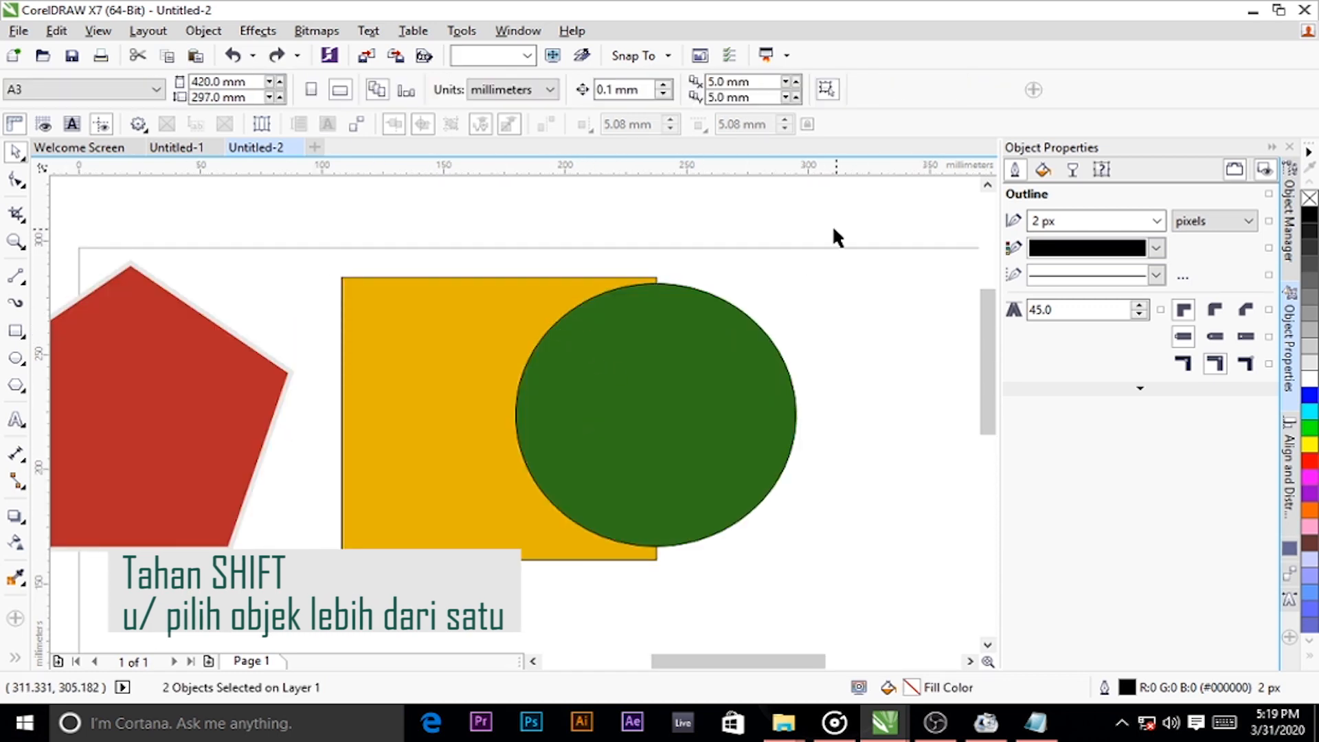
Nudge the circle slightly, try subtracting the rectangle from it with Front minus back, and undo the subtraction
{"action": "left_click", "coordinate": [695, 321]}
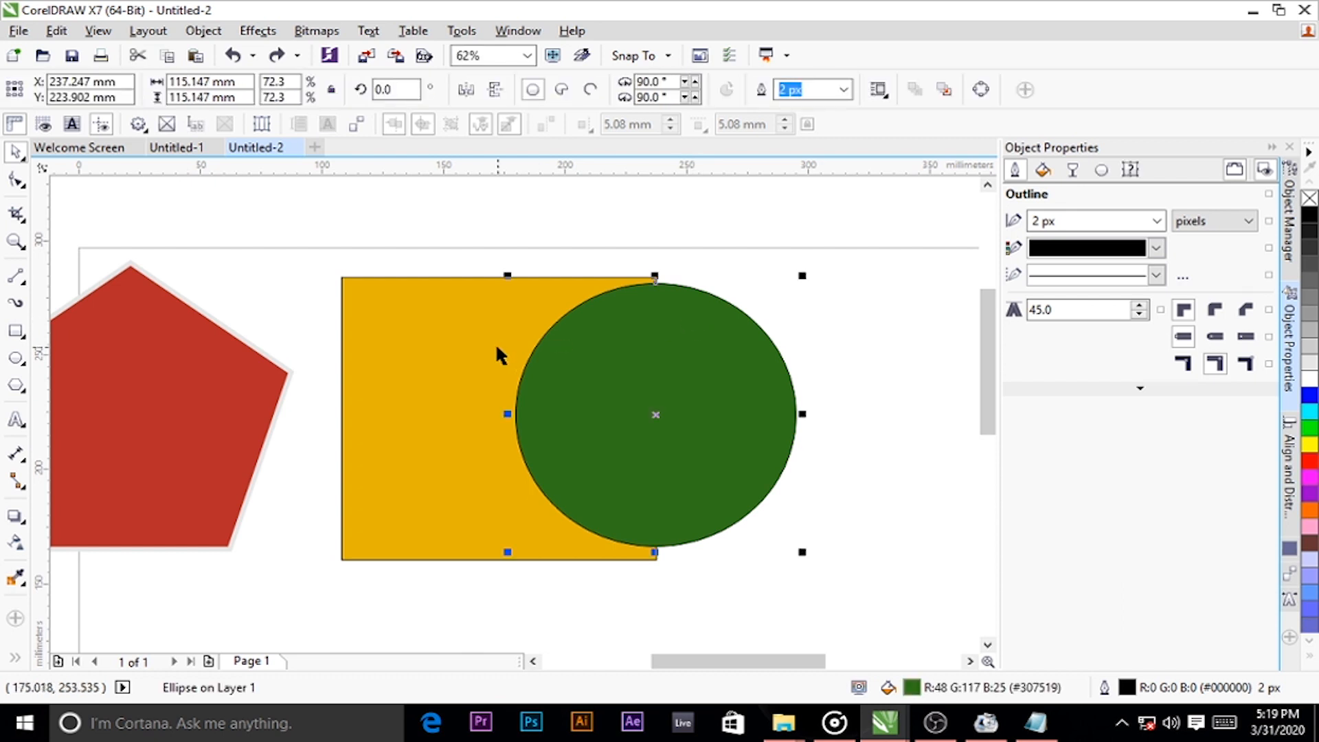
{"action": "mouse_move", "coordinate": [727, 368]}
{"action": "left_mouse_down"}
{"action": "mouse_move", "coordinate": [740, 365]}
{"action": "mouse_move", "coordinate": [729, 371]}
{"action": "left_mouse_up"}
{"action": "left_click", "coordinate": [455, 390], "text": "shift"}
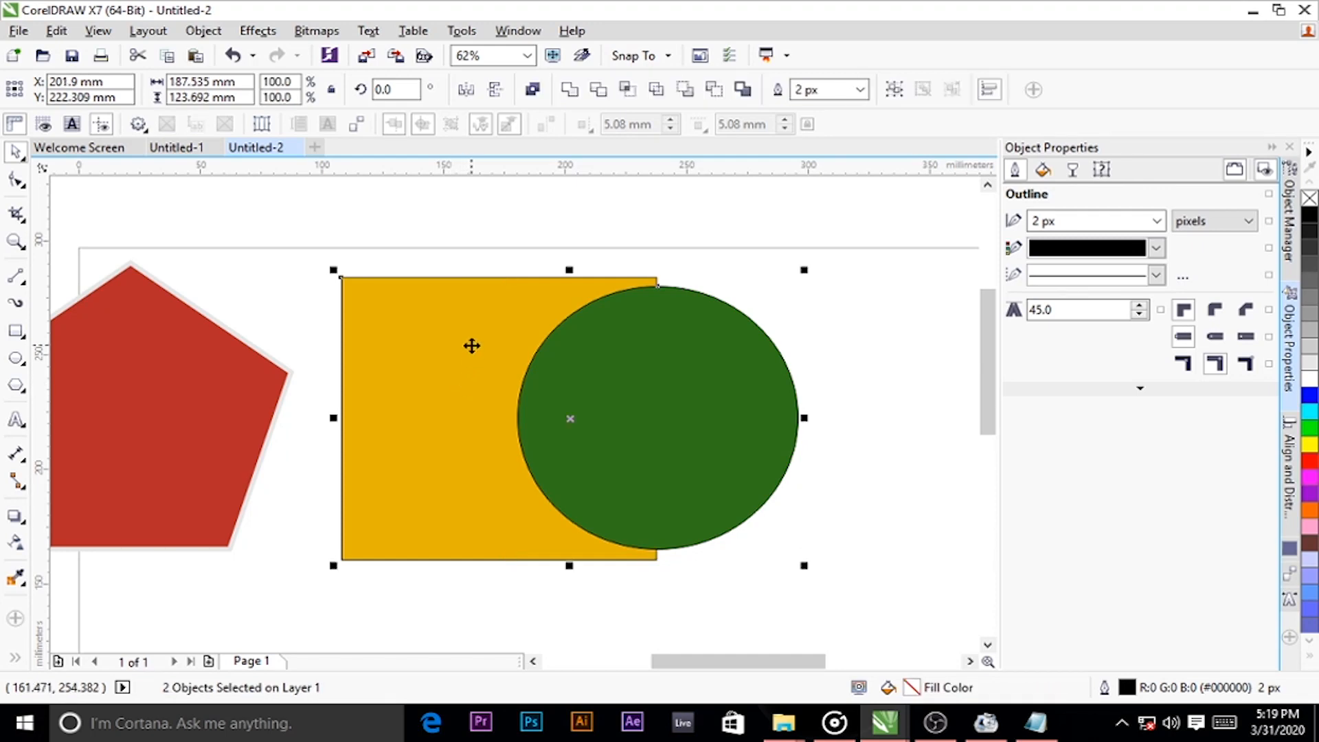
{"action": "left_click", "coordinate": [688, 91]}
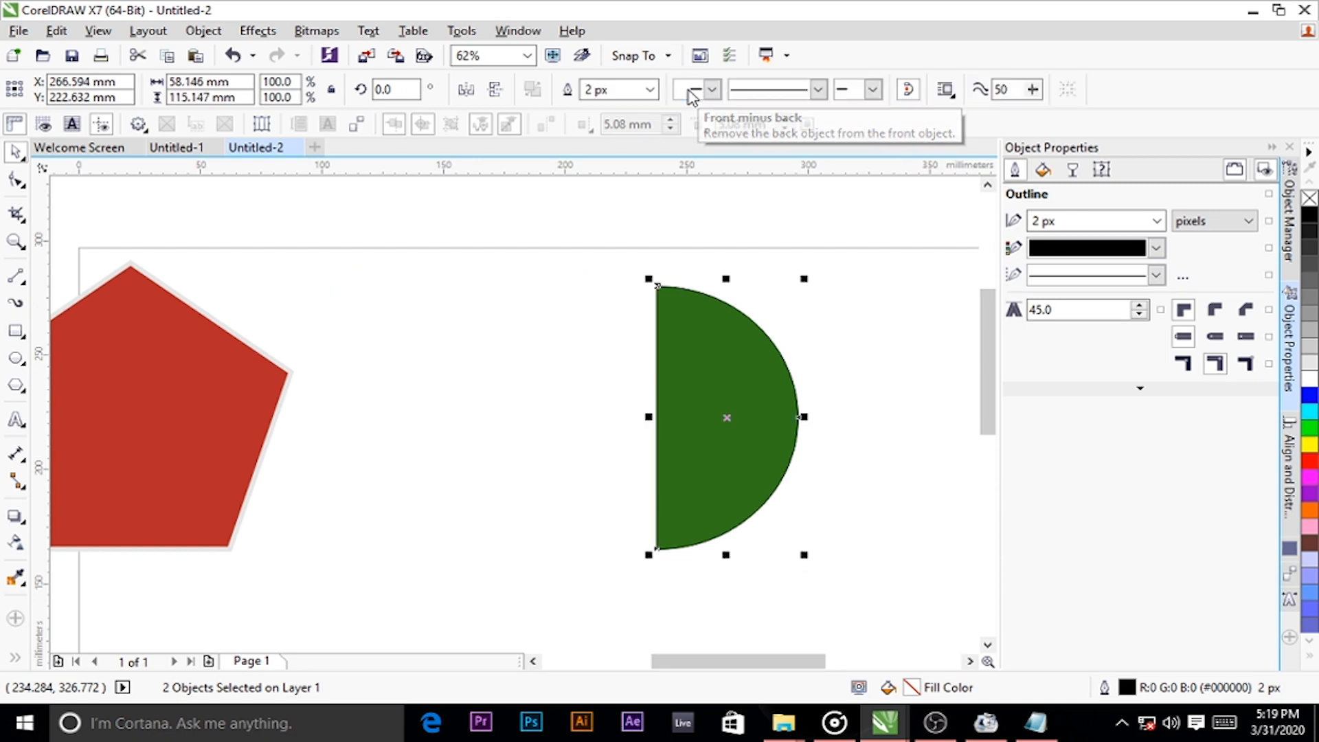
{"action": "left_click", "coordinate": [677, 237]}
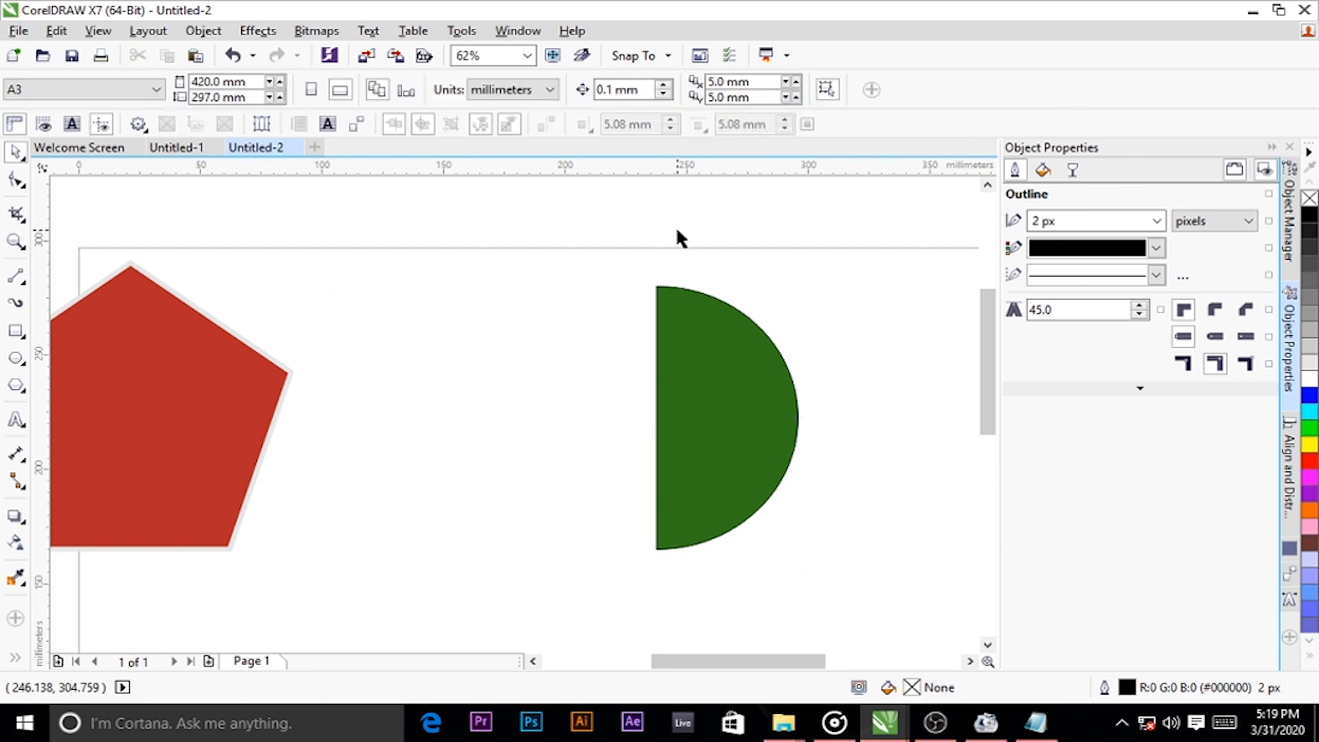
{"action": "scroll", "coordinate": [675, 237], "scroll_direction": "down", "scroll_amount": 2}
{"action": "scroll", "coordinate": [612, 343], "scroll_direction": "down", "scroll_amount": 2}
{"action": "scroll", "coordinate": [614, 262], "scroll_direction": "up", "scroll_amount": 2}
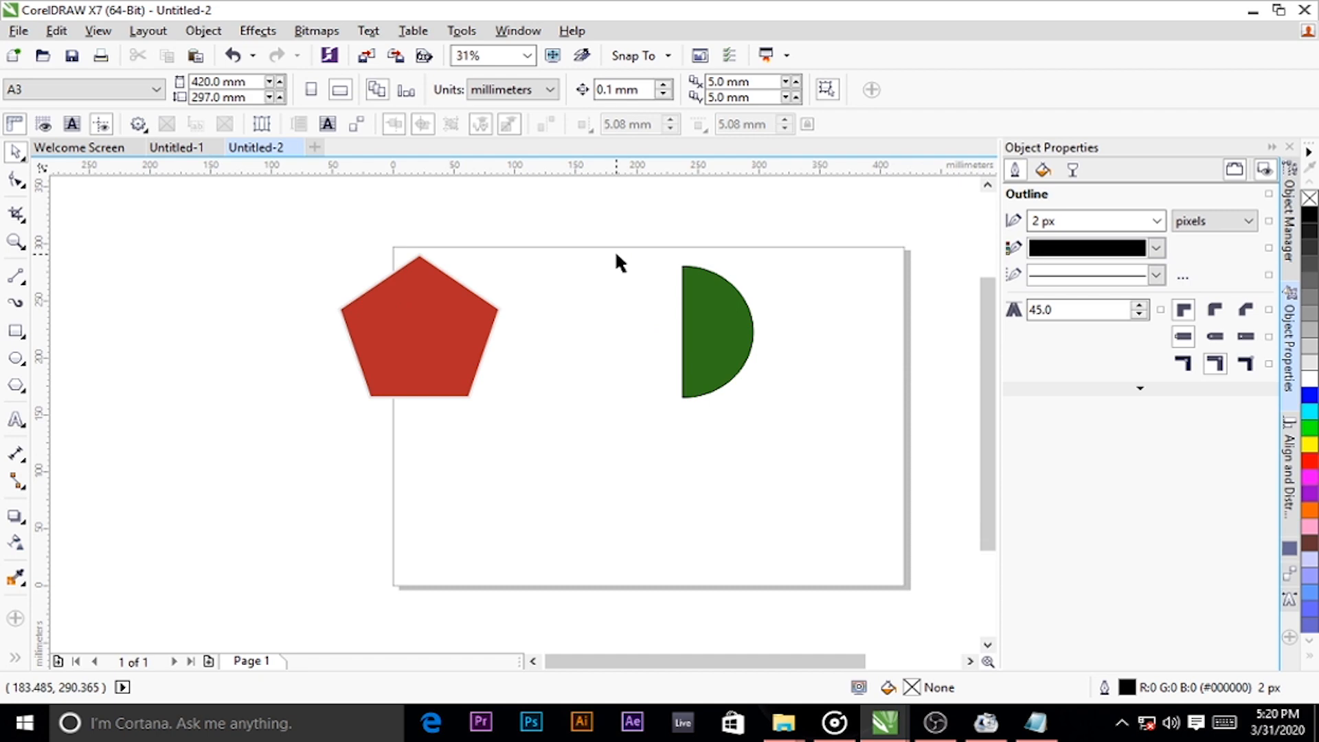
{"action": "key", "text": "ctrl+z"}
{"action": "left_click", "coordinate": [638, 518]}
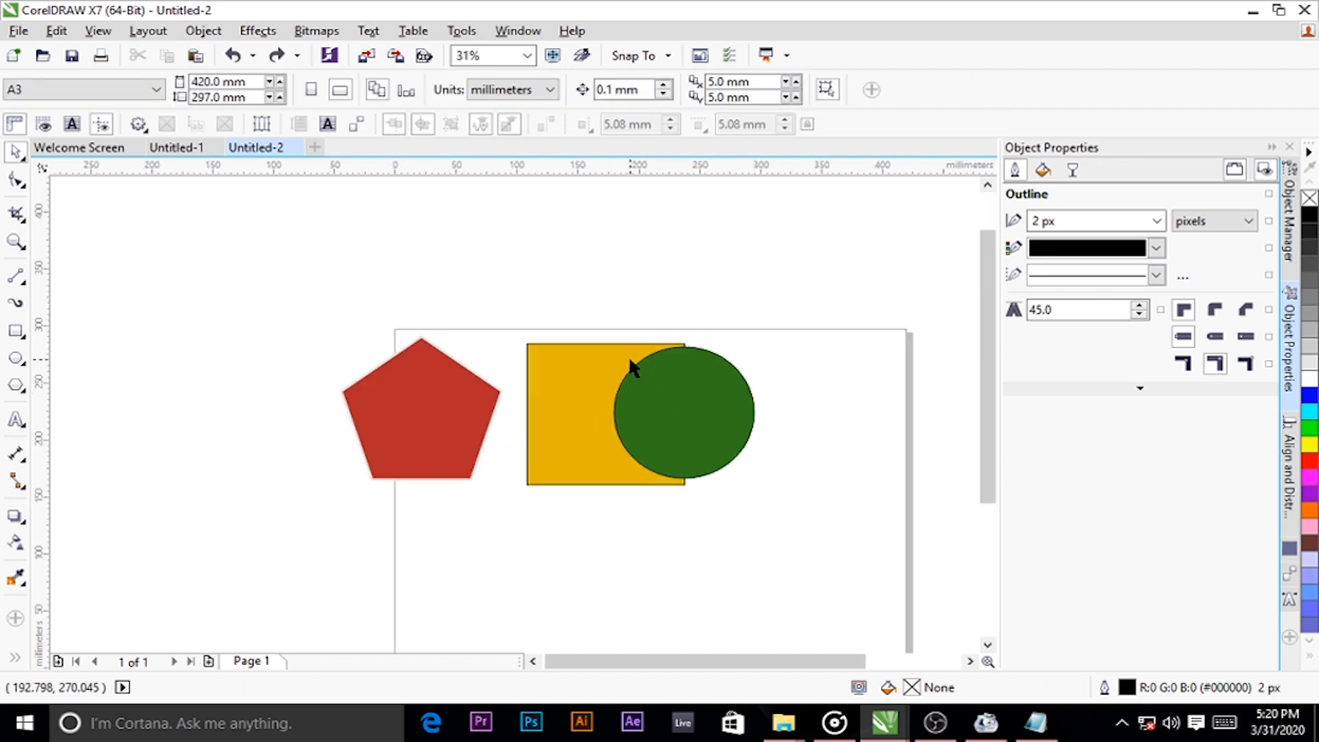
Move the green circle clear of the rectangle on its right, centred at about X 325 mm, Y 231 mm
{"action": "scroll", "coordinate": [627, 368], "scroll_direction": "up", "scroll_amount": 2}
{"action": "scroll", "coordinate": [632, 355], "scroll_direction": "down", "scroll_amount": 3}
{"action": "scroll", "coordinate": [627, 354], "scroll_direction": "up", "scroll_amount": 2}
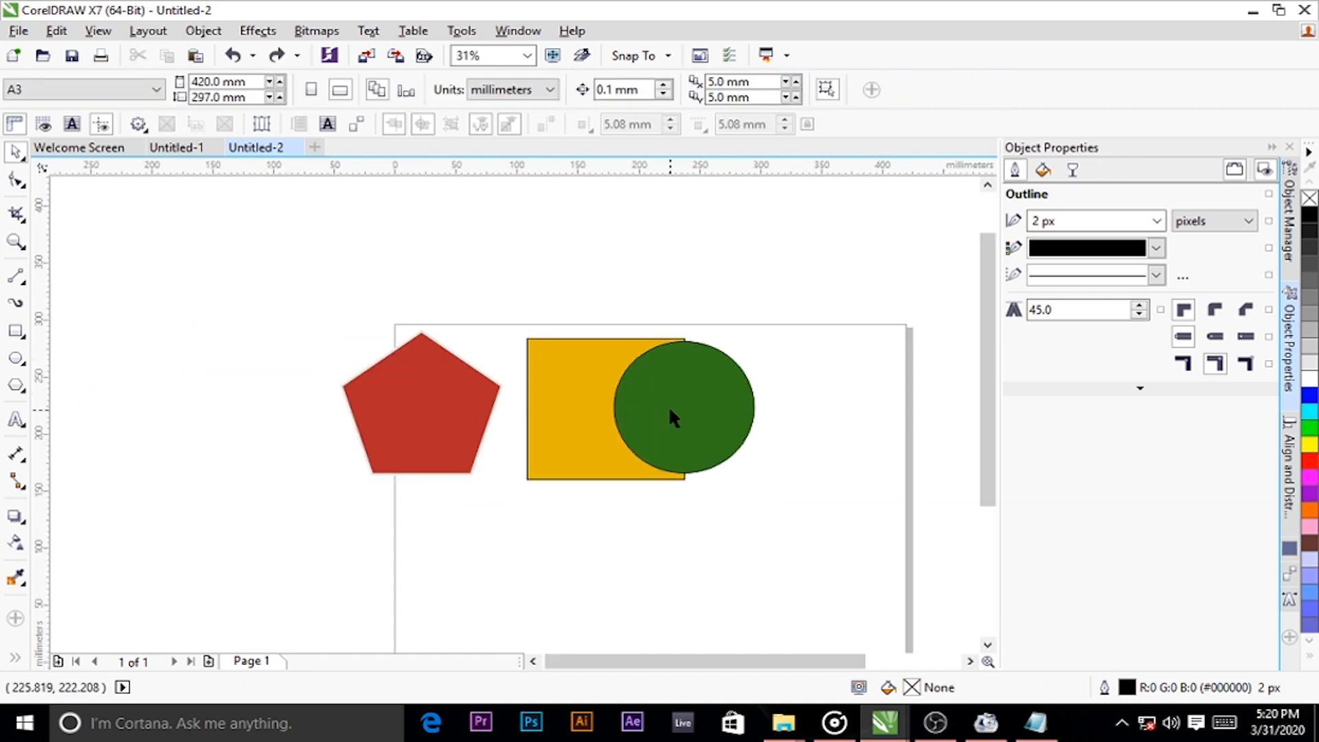
{"action": "left_click", "coordinate": [722, 422]}
{"action": "left_click_drag", "start_coordinate": [723, 422], "coordinate": [829, 415]}
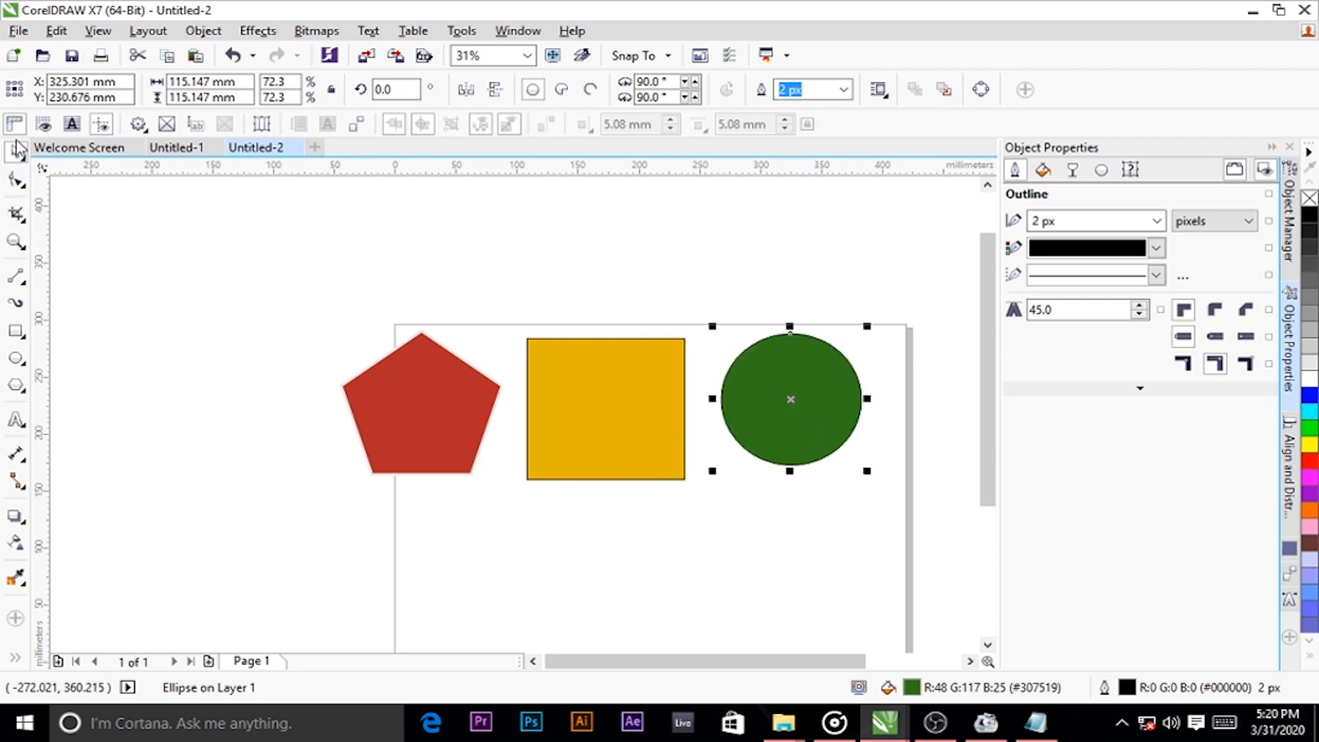
Convert the red pentagon to curves and deselect it
{"action": "left_click", "coordinate": [596, 318]}
{"action": "scroll", "coordinate": [595, 310], "scroll_direction": "up", "scroll_amount": 2}
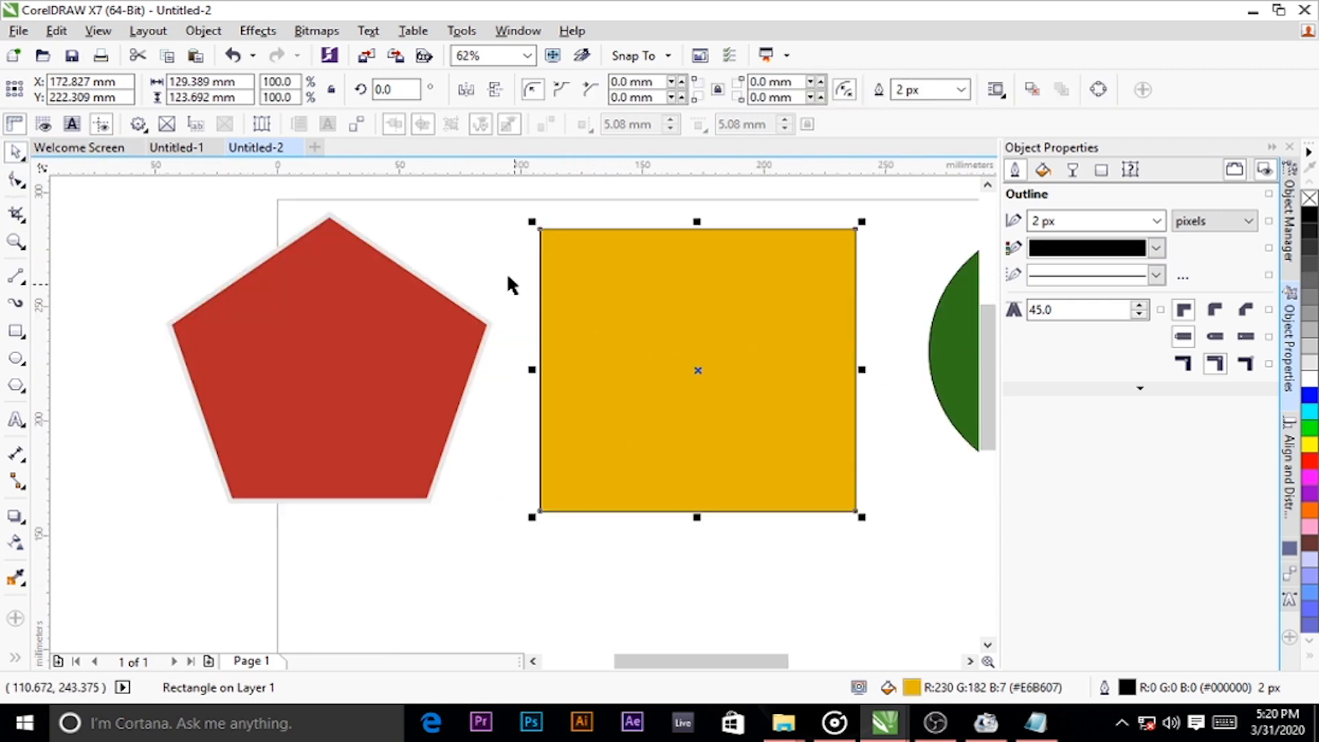
{"action": "left_click", "coordinate": [426, 364]}
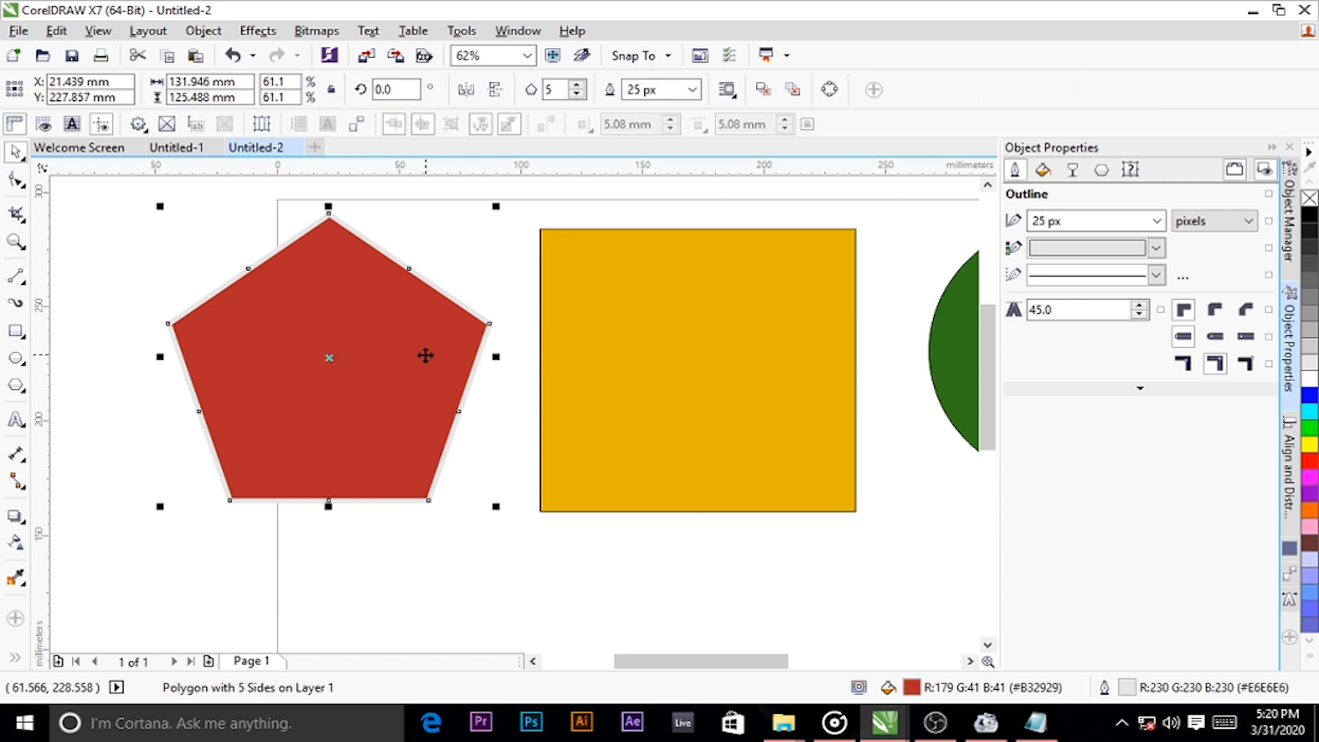
{"action": "right_click", "coordinate": [354, 350]}
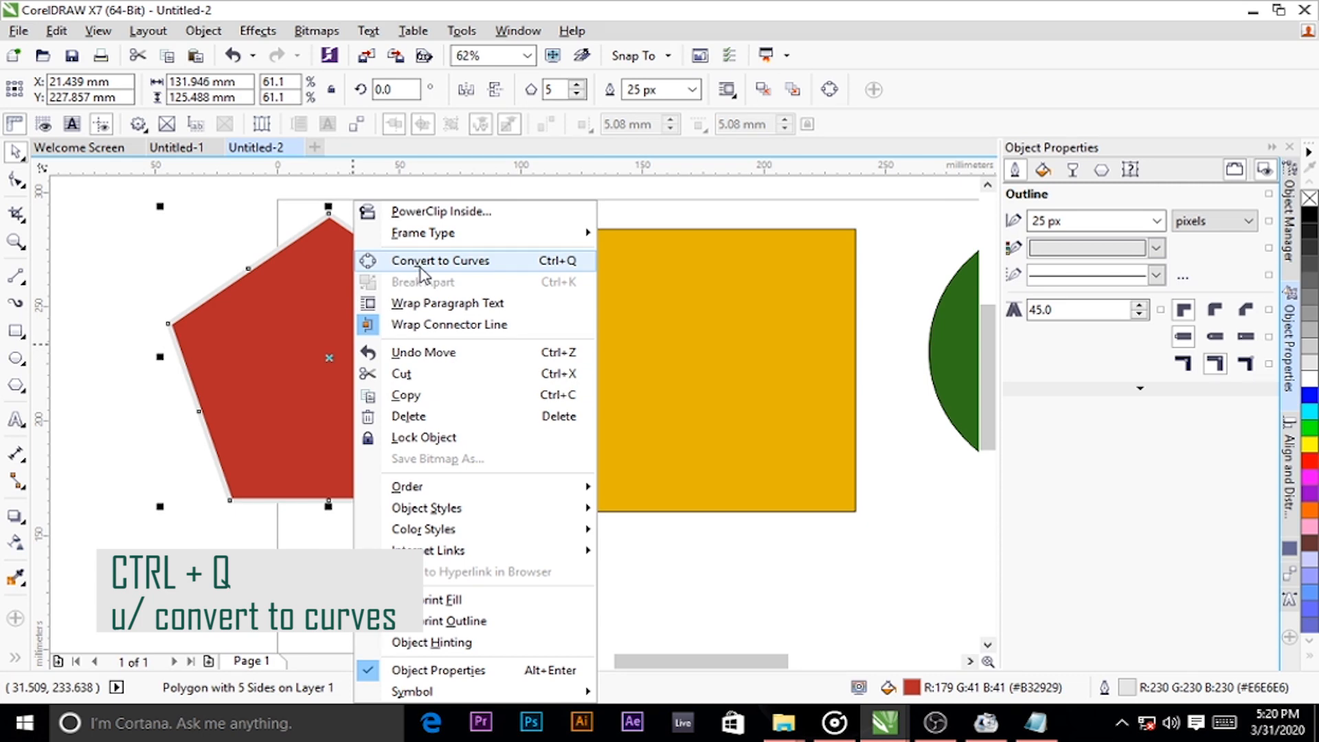
{"action": "left_click", "coordinate": [440, 261]}
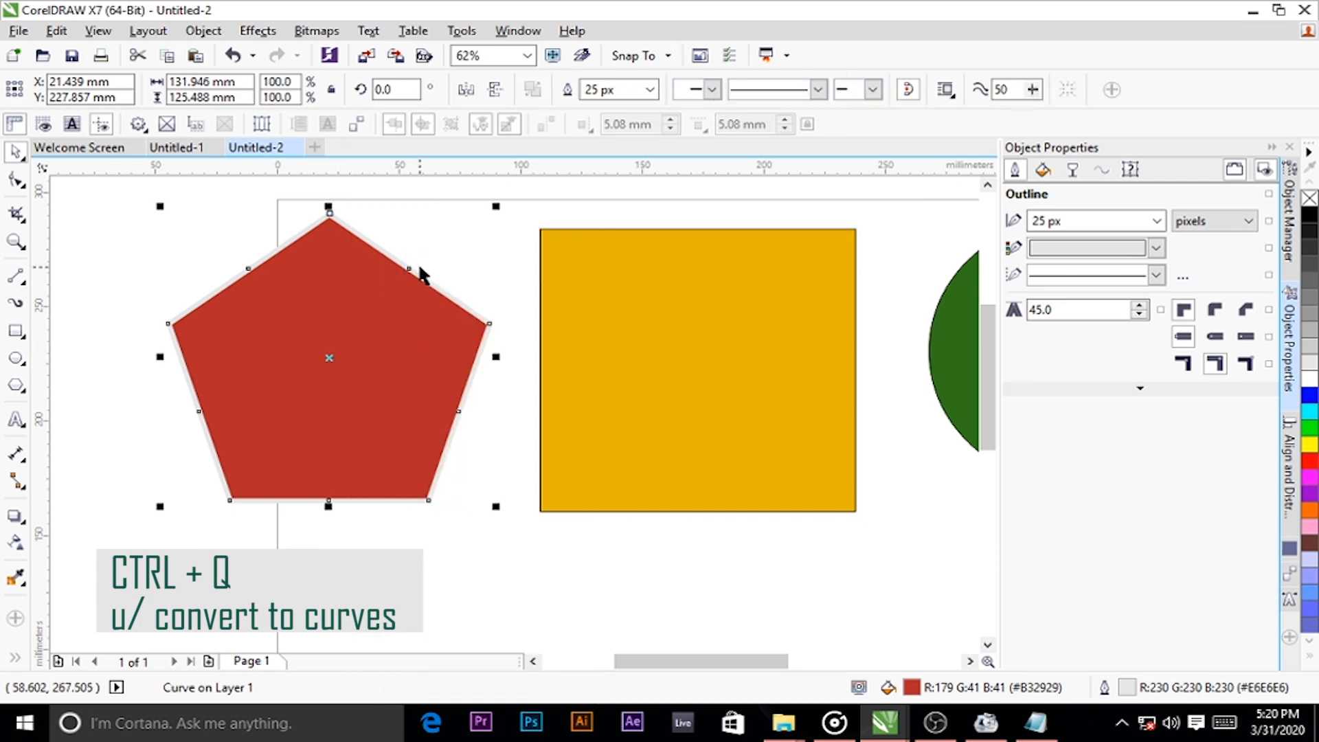
{"action": "left_click", "coordinate": [523, 210]}
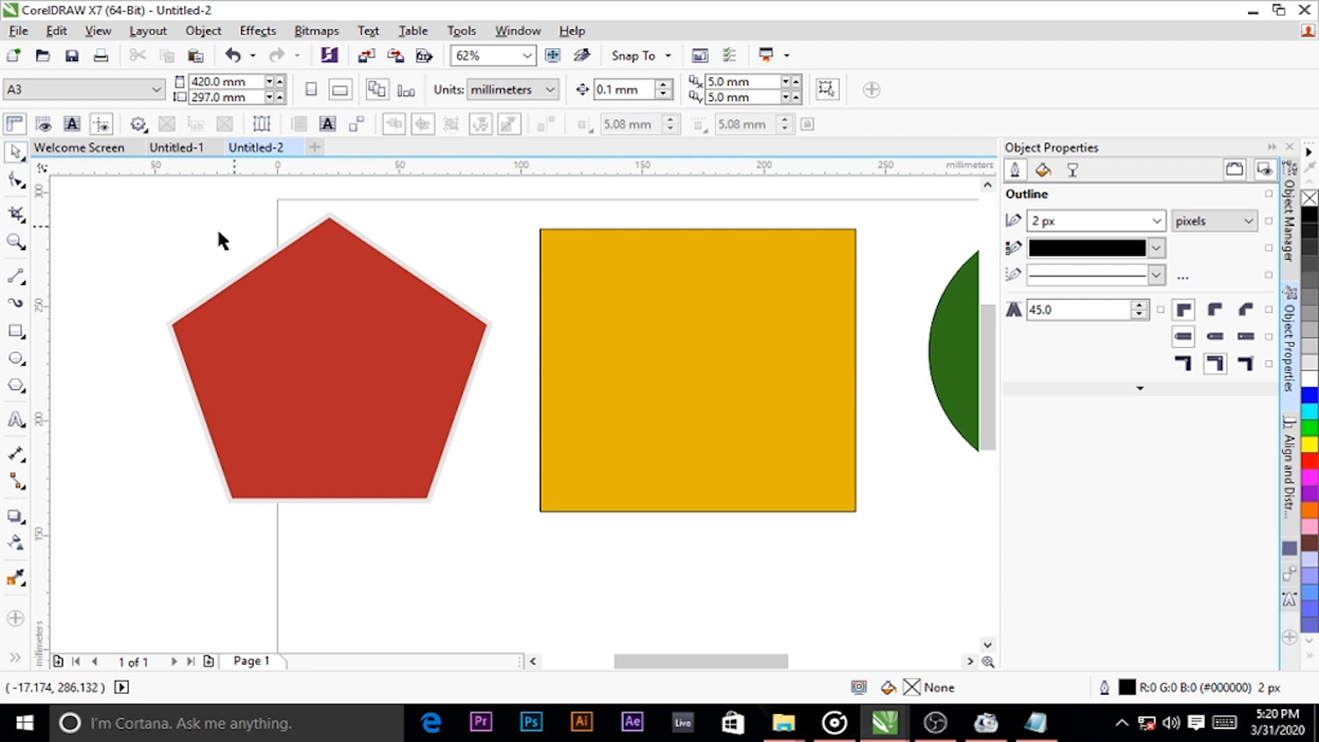
Round the rectangle's corners to about 16 mm with the Shape tool, try the scalloped style and set them to chamfered
{"action": "left_click", "coordinate": [573, 275]}
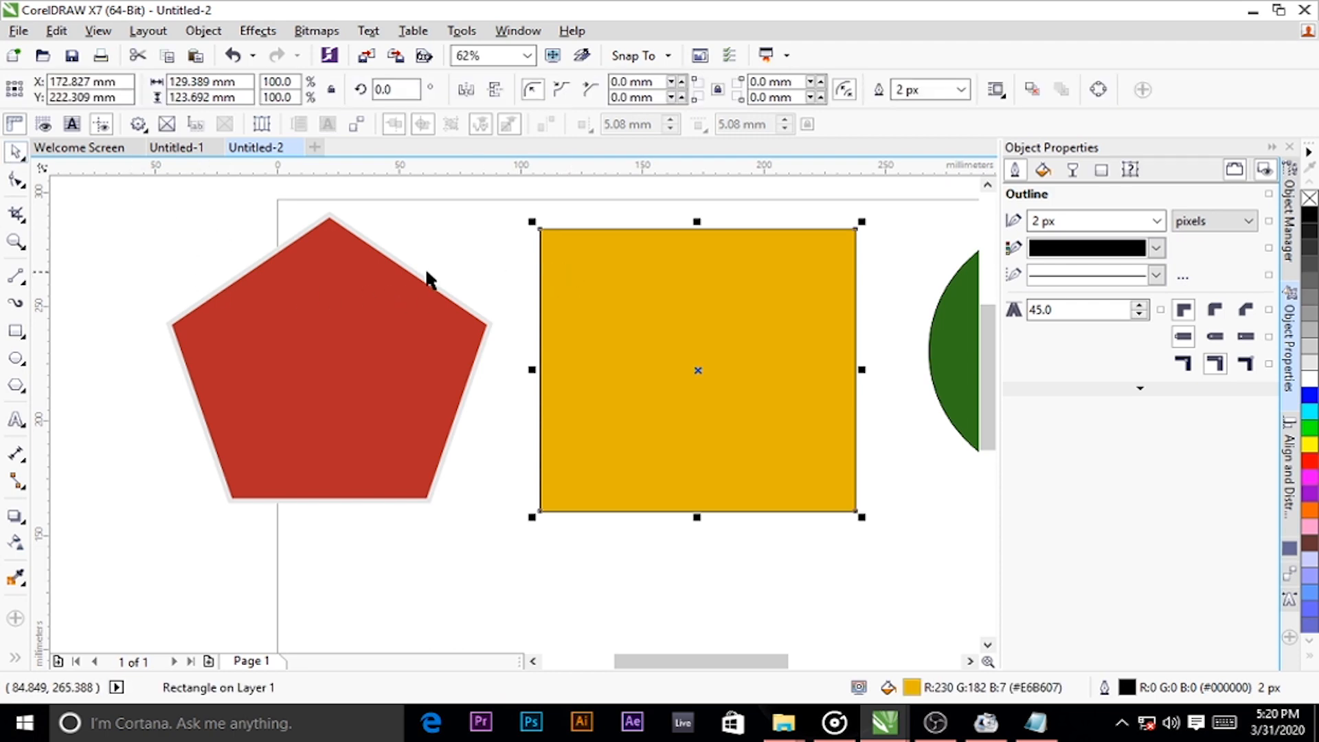
{"action": "left_click", "coordinate": [20, 184]}
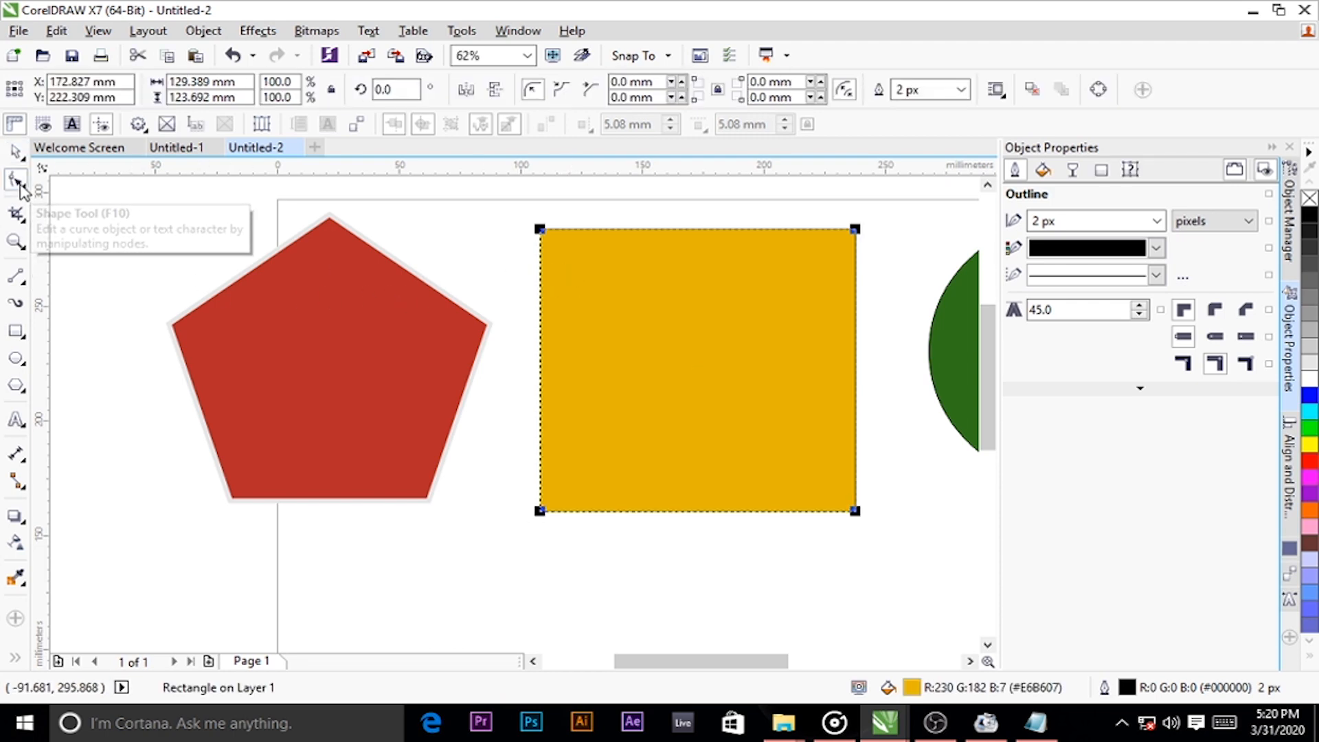
{"action": "left_click_drag", "start_coordinate": [540, 231], "coordinate": [579, 229]}
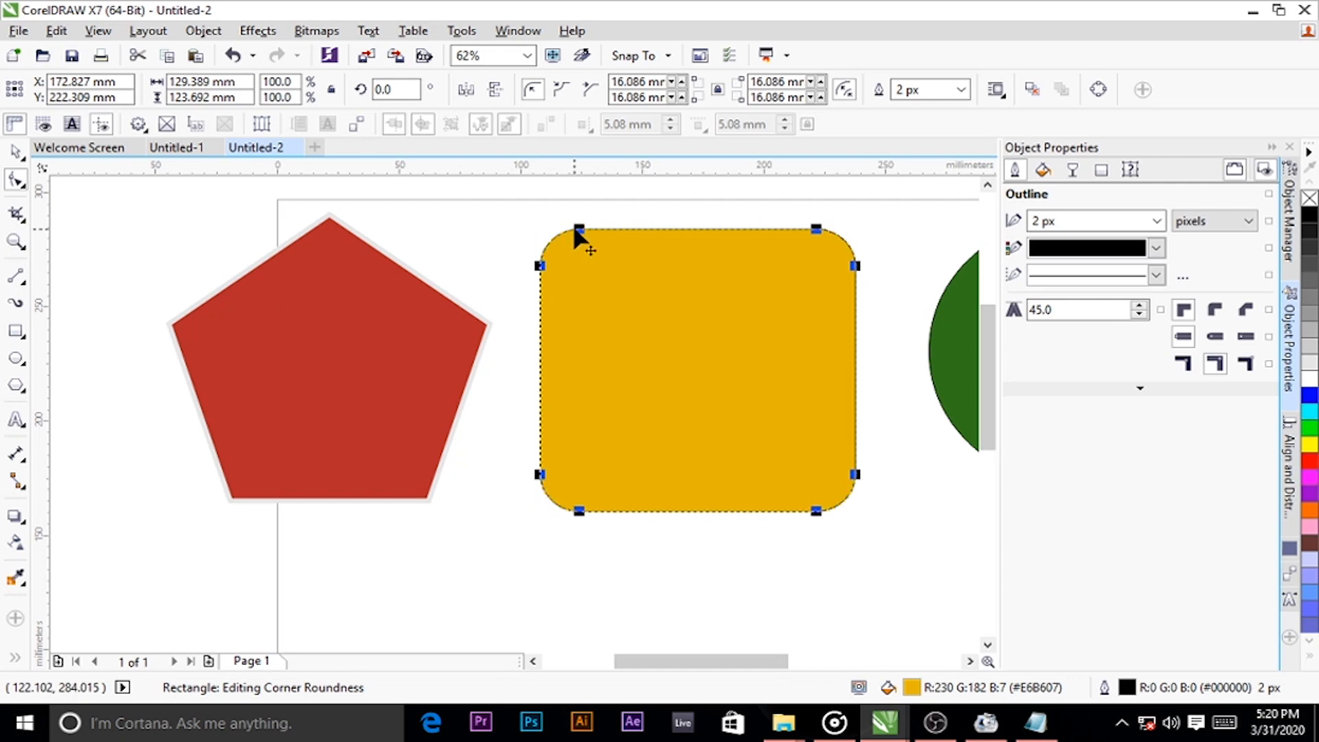
{"action": "left_click", "coordinate": [562, 91]}
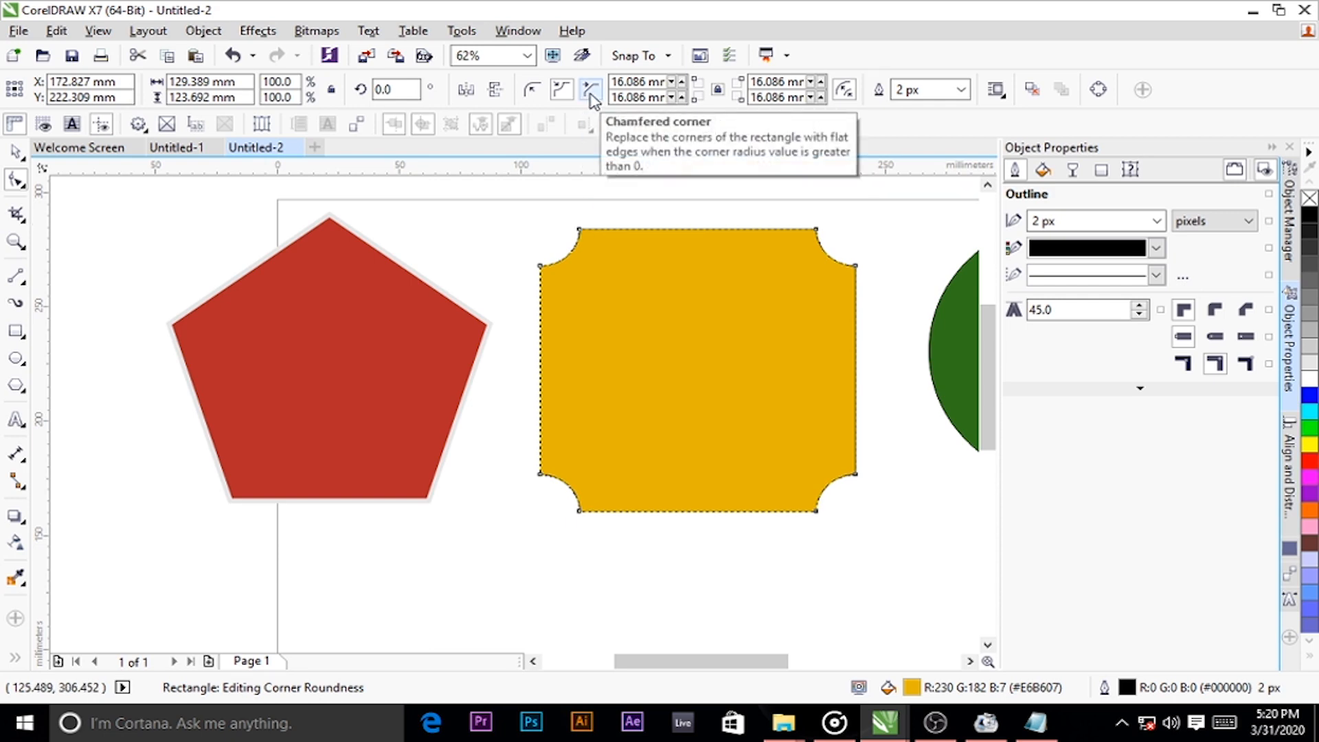
{"action": "left_click", "coordinate": [590, 90]}
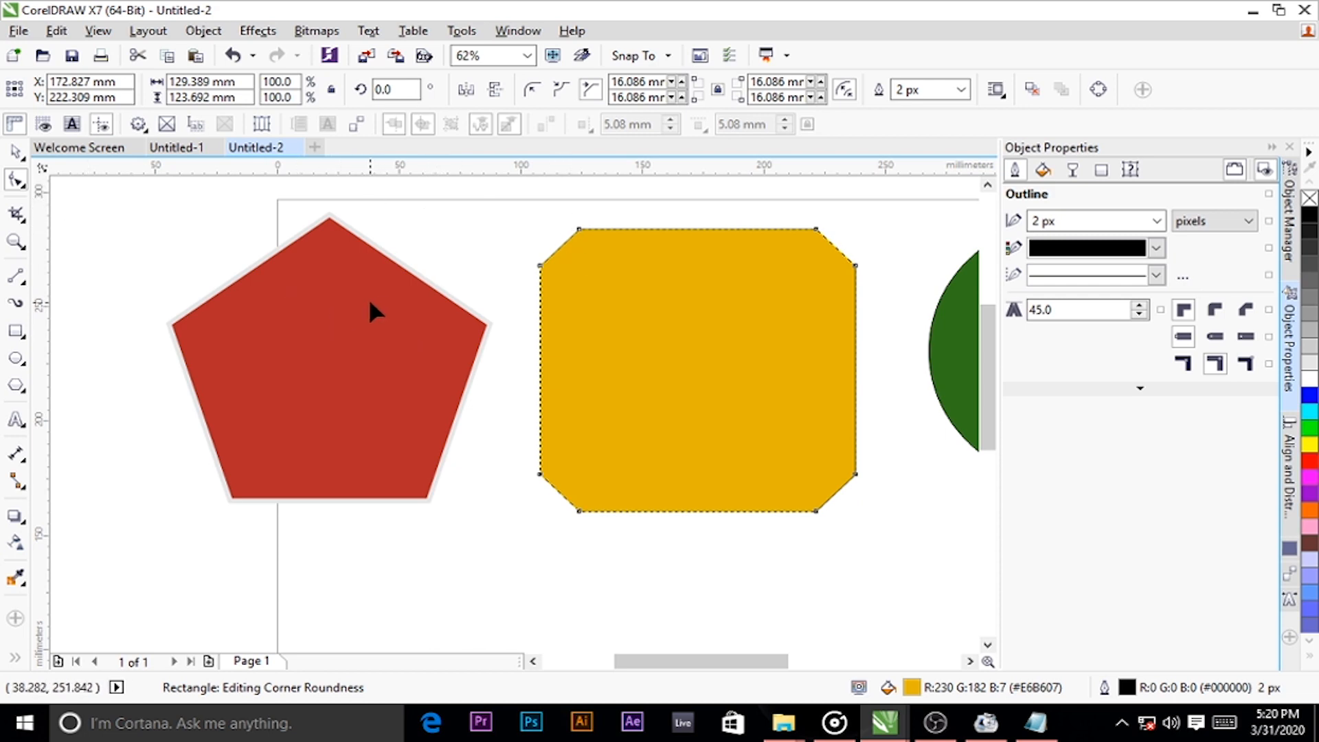
Reshape the pentagon curve by moving its top node down and to the right, slightly below the neighbouring nodes
{"action": "left_click", "coordinate": [352, 326]}
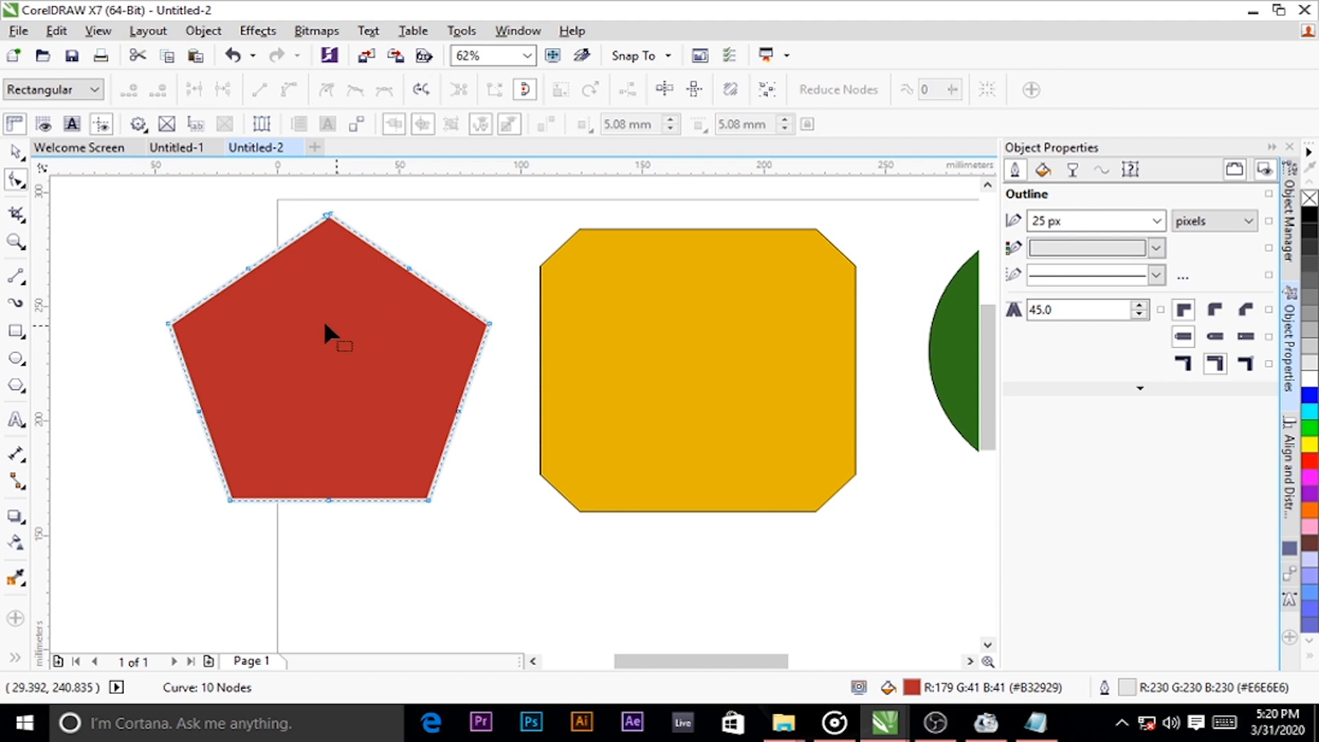
{"action": "scroll", "coordinate": [317, 218], "scroll_direction": "up", "scroll_amount": 2}
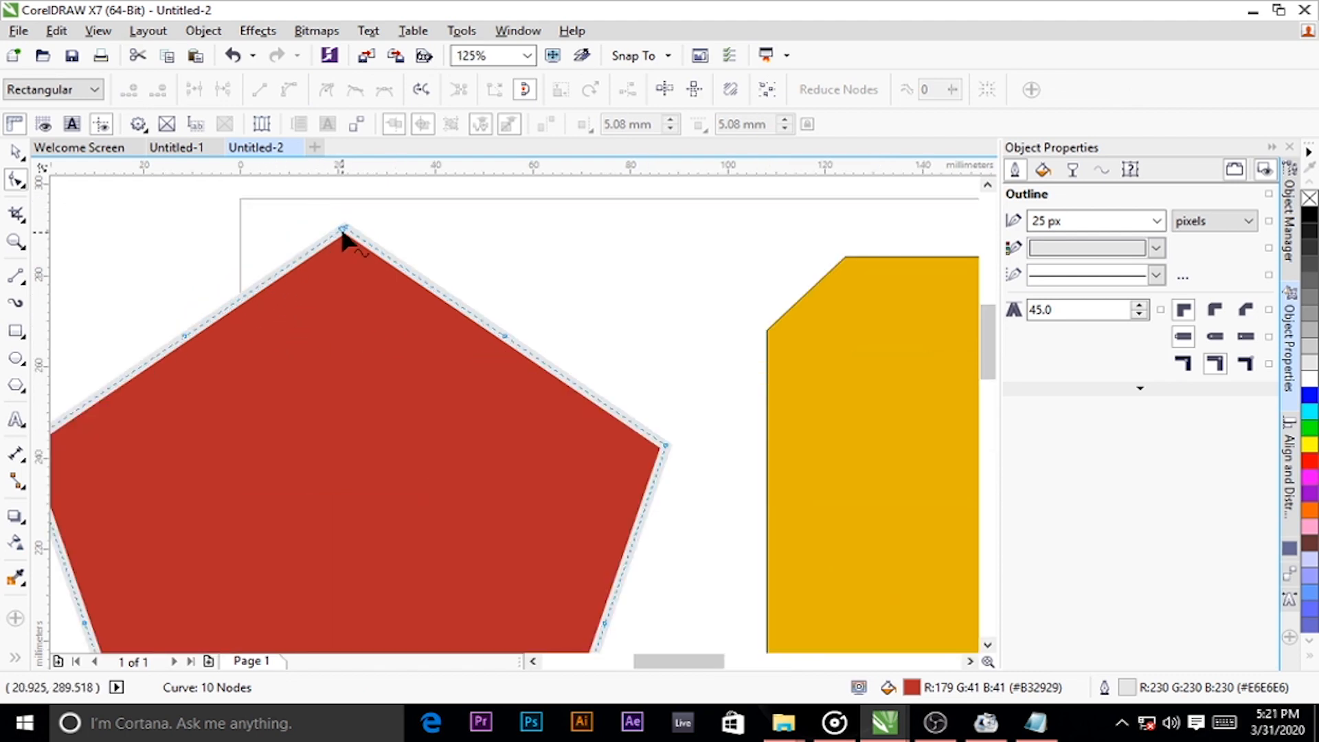
{"action": "left_click_drag", "start_coordinate": [346, 237], "coordinate": [451, 347]}
{"action": "scroll", "coordinate": [481, 330], "scroll_direction": "down", "scroll_amount": 2}
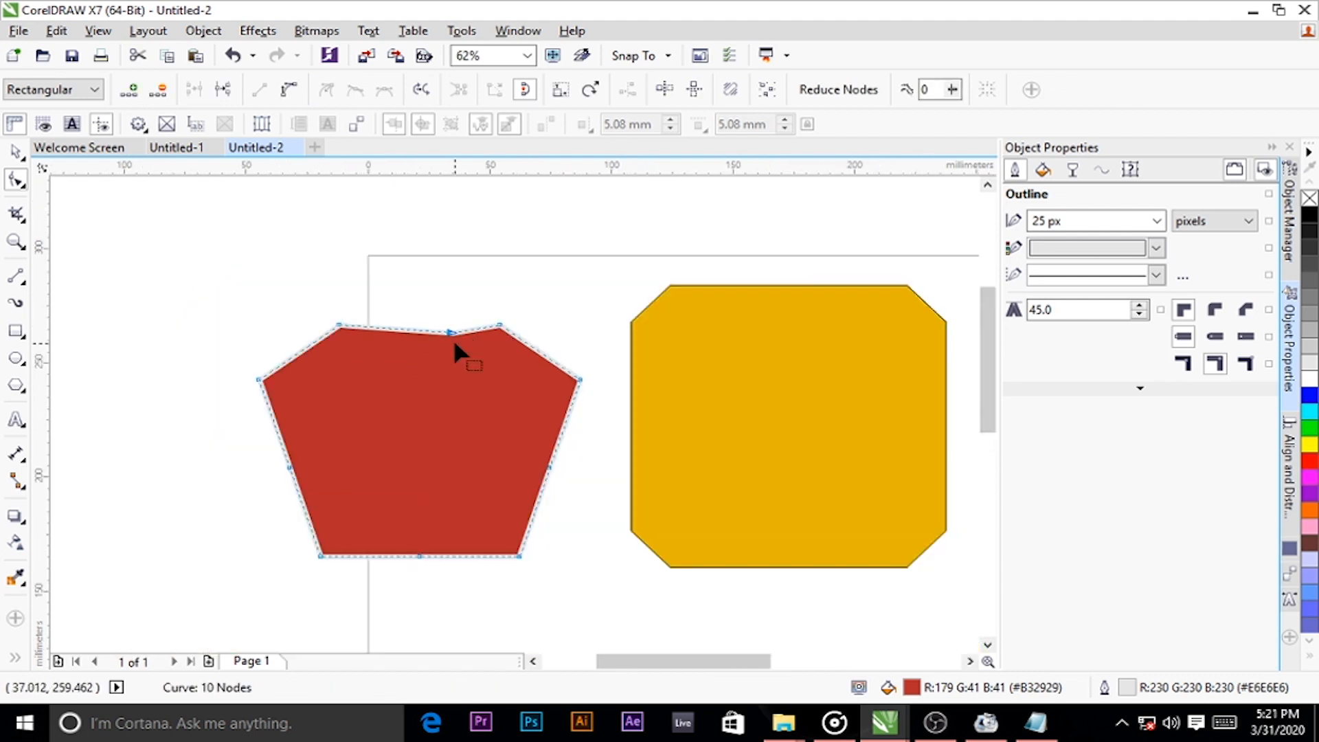
Centre the red curve's top middle node lower down and move both bottom corner nodes inward and up to form a narrow downward point
{"action": "scroll", "coordinate": [452, 340], "scroll_direction": "up", "scroll_amount": 2}
{"action": "left_click", "coordinate": [383, 425]}
{"action": "left_click_drag", "start_coordinate": [451, 323], "coordinate": [391, 378]}
{"action": "scroll", "coordinate": [457, 353], "scroll_direction": "down", "scroll_amount": 6}
{"action": "scroll", "coordinate": [454, 343], "scroll_direction": "up", "scroll_amount": 4}
{"action": "left_click_drag", "start_coordinate": [289, 455], "coordinate": [356, 368]}
{"action": "left_click_drag", "start_coordinate": [485, 455], "coordinate": [414, 363]}
{"action": "scroll", "coordinate": [414, 362], "scroll_direction": "down", "scroll_amount": 2}
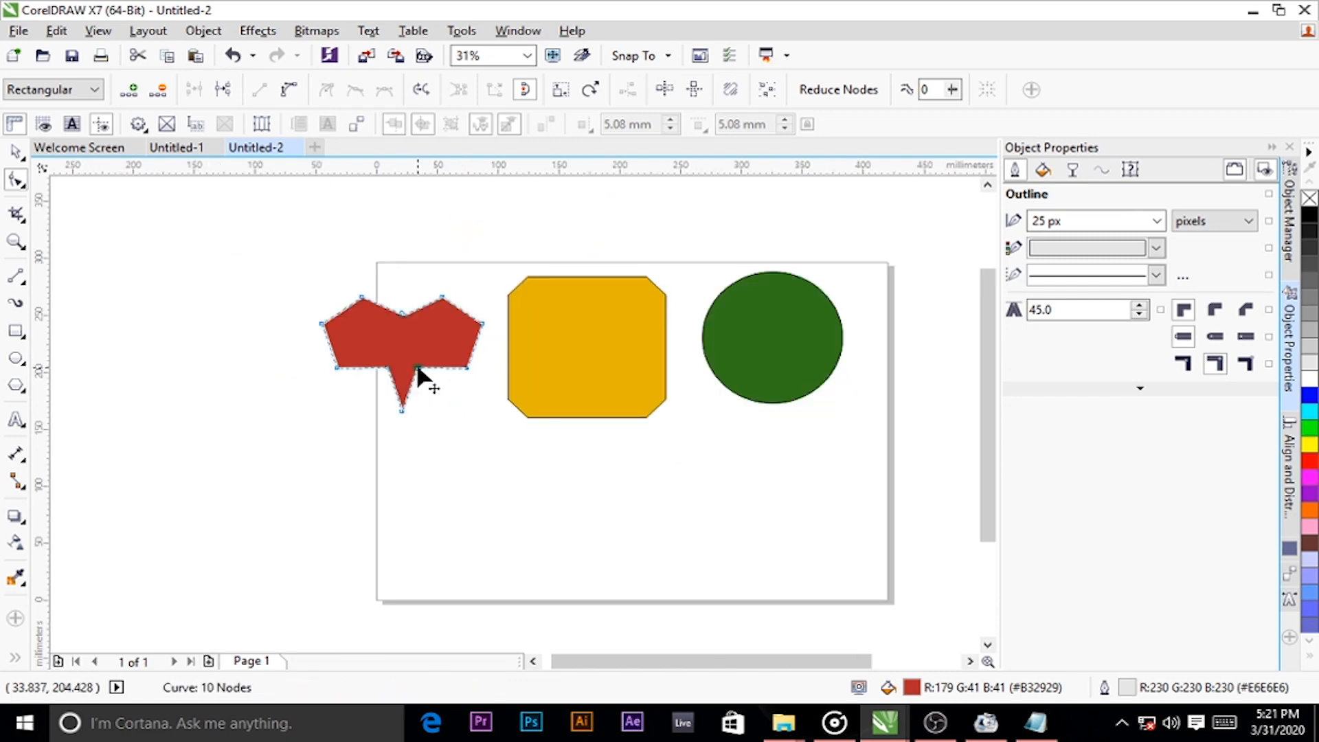
{"action": "scroll", "coordinate": [414, 363], "scroll_direction": "up", "scroll_amount": 4}
{"action": "scroll", "coordinate": [413, 363], "scroll_direction": "down", "scroll_amount": 6}
{"action": "scroll", "coordinate": [411, 326], "scroll_direction": "up", "scroll_amount": 4}
{"action": "scroll", "coordinate": [407, 317], "scroll_direction": "down", "scroll_amount": 6}
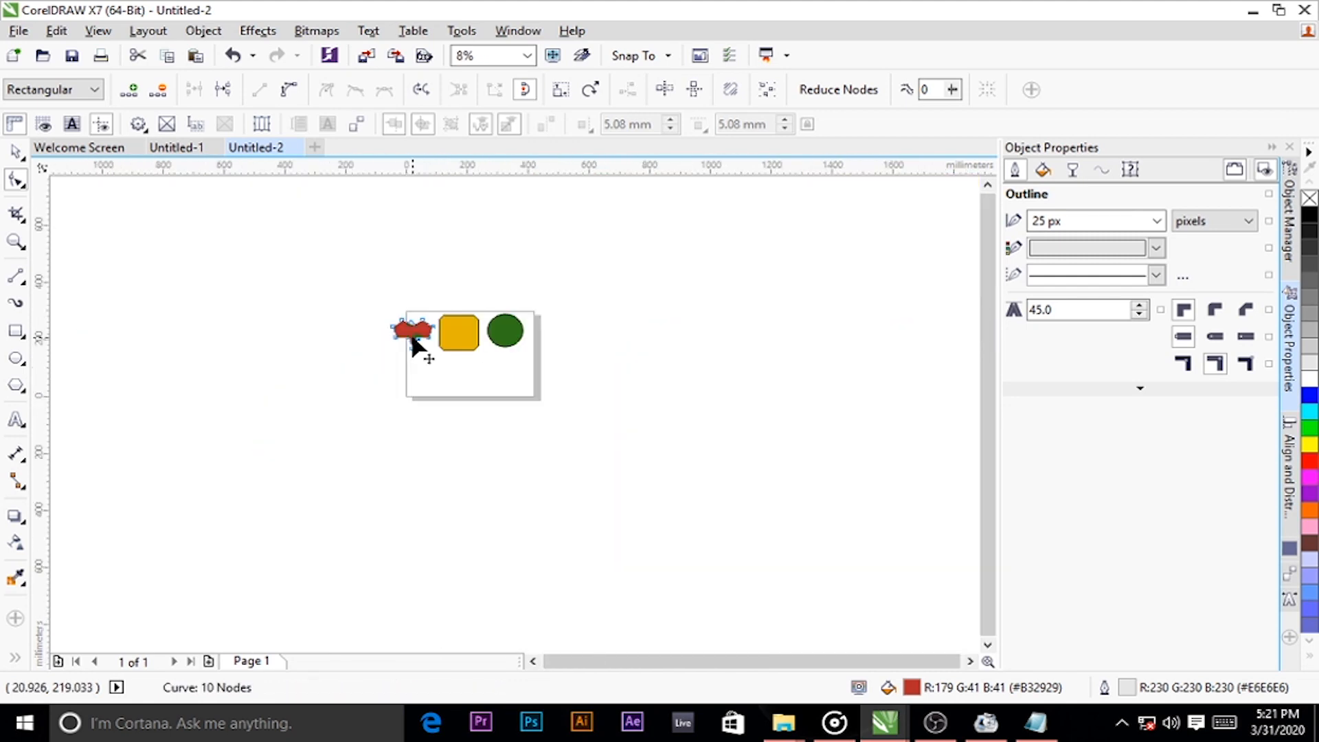
{"action": "scroll", "coordinate": [411, 323], "scroll_direction": "up", "scroll_amount": 6}
{"action": "scroll", "coordinate": [392, 279], "scroll_direction": "down", "scroll_amount": 1}
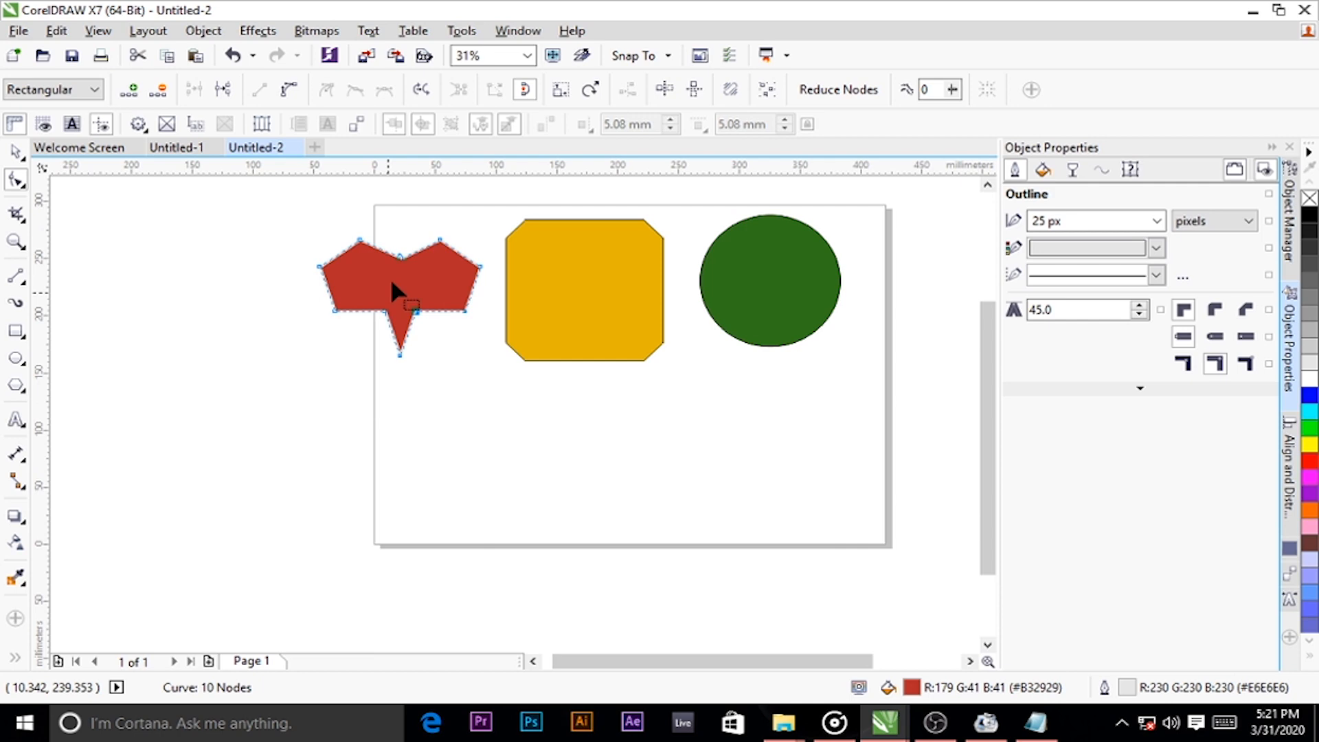
Add a node midway along the red curve's upper-left edge, move it inward to cut a notch, and deselect the curve
{"action": "scroll", "coordinate": [192, 259], "scroll_direction": "up", "scroll_amount": 2}
{"action": "right_click", "coordinate": [136, 279]}
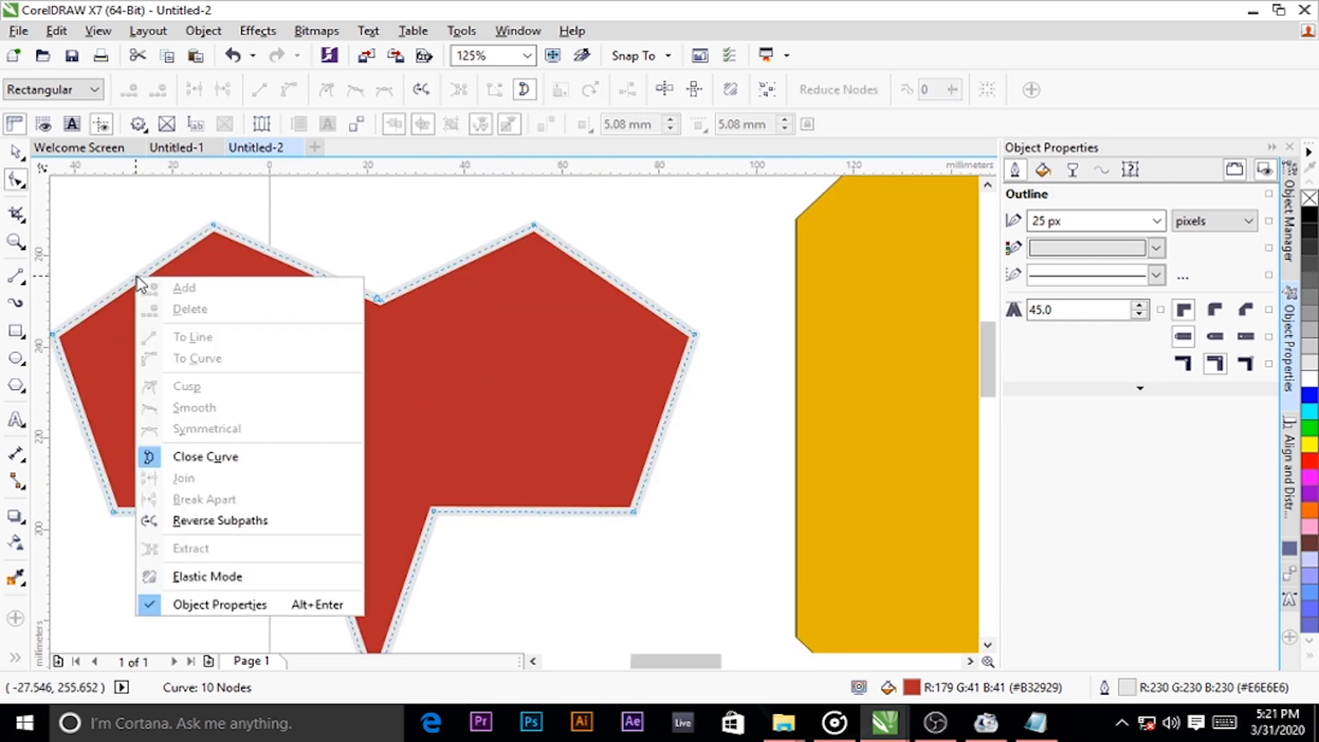
{"action": "right_click", "coordinate": [135, 279]}
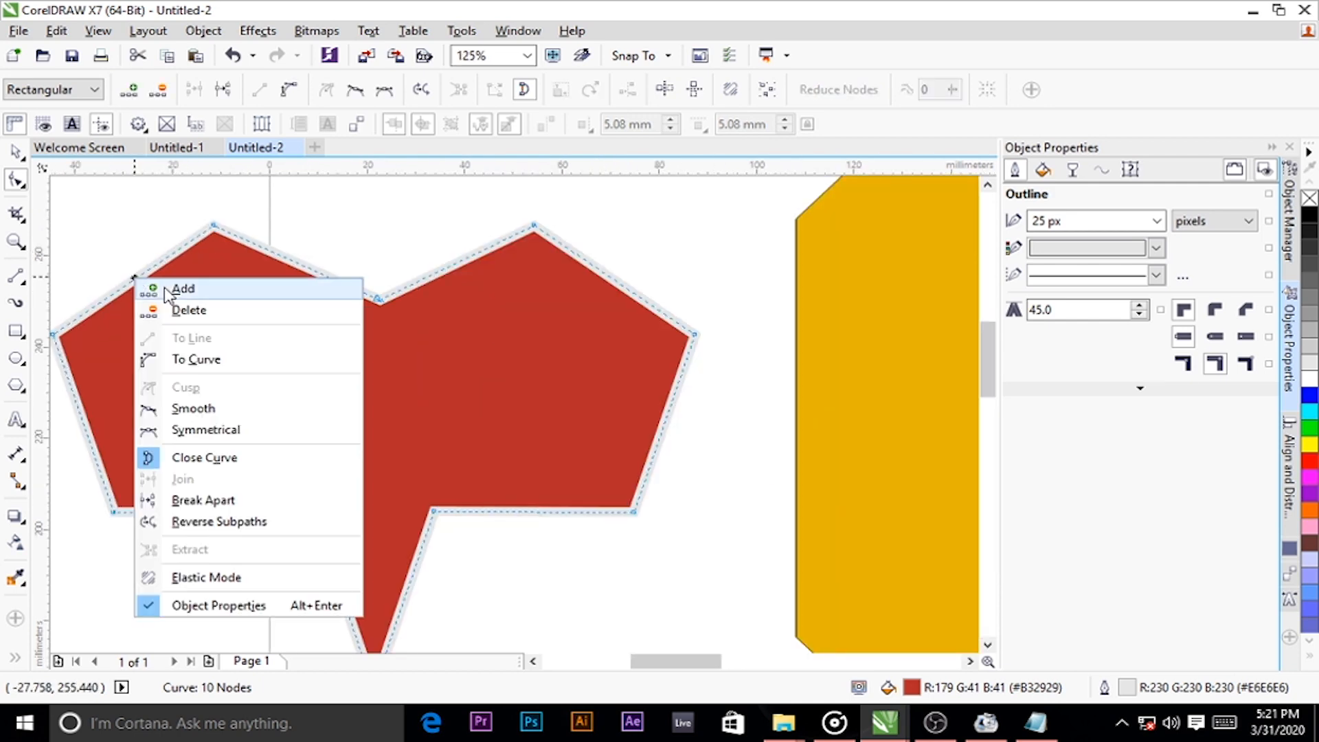
{"action": "left_click", "coordinate": [165, 288]}
{"action": "left_click_drag", "start_coordinate": [130, 275], "coordinate": [219, 334]}
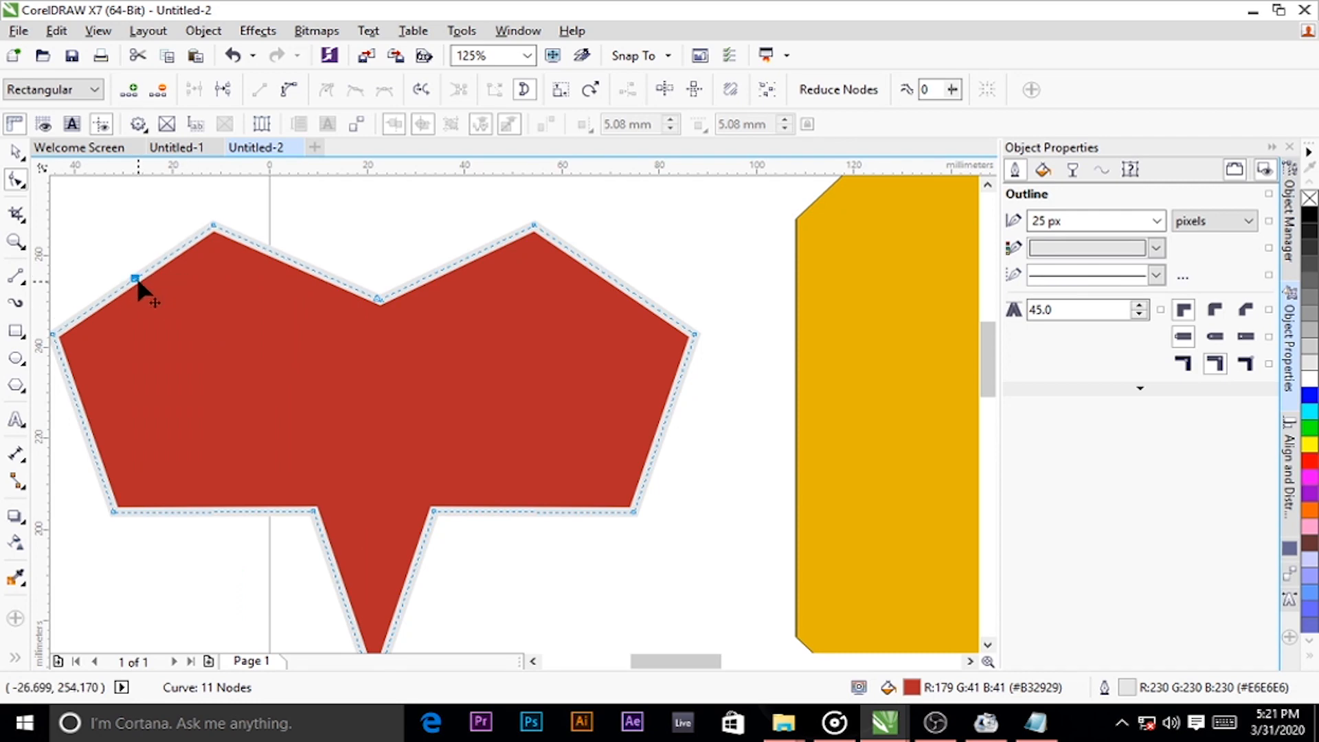
{"action": "left_click_drag", "start_coordinate": [138, 289], "coordinate": [227, 337]}
{"action": "scroll", "coordinate": [477, 313], "scroll_direction": "down", "scroll_amount": 2}
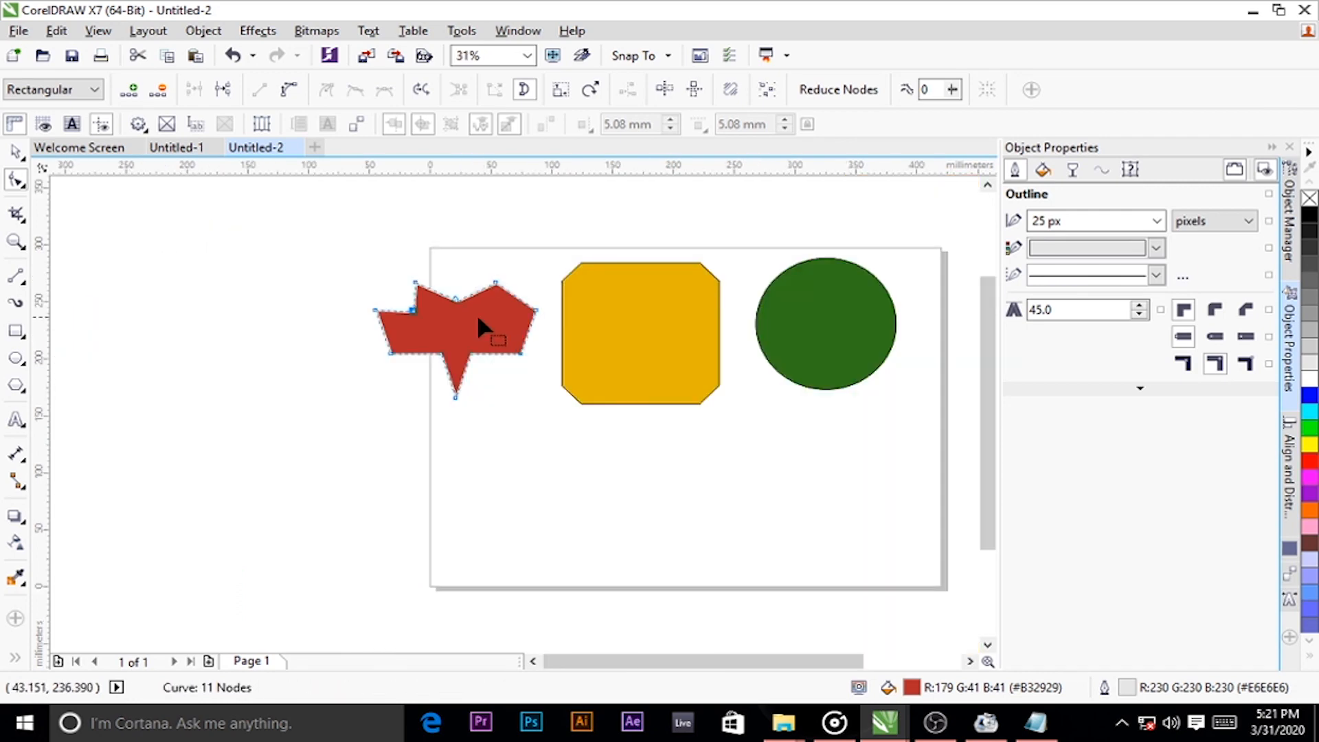
{"action": "scroll", "coordinate": [477, 314], "scroll_direction": "up", "scroll_amount": 1}
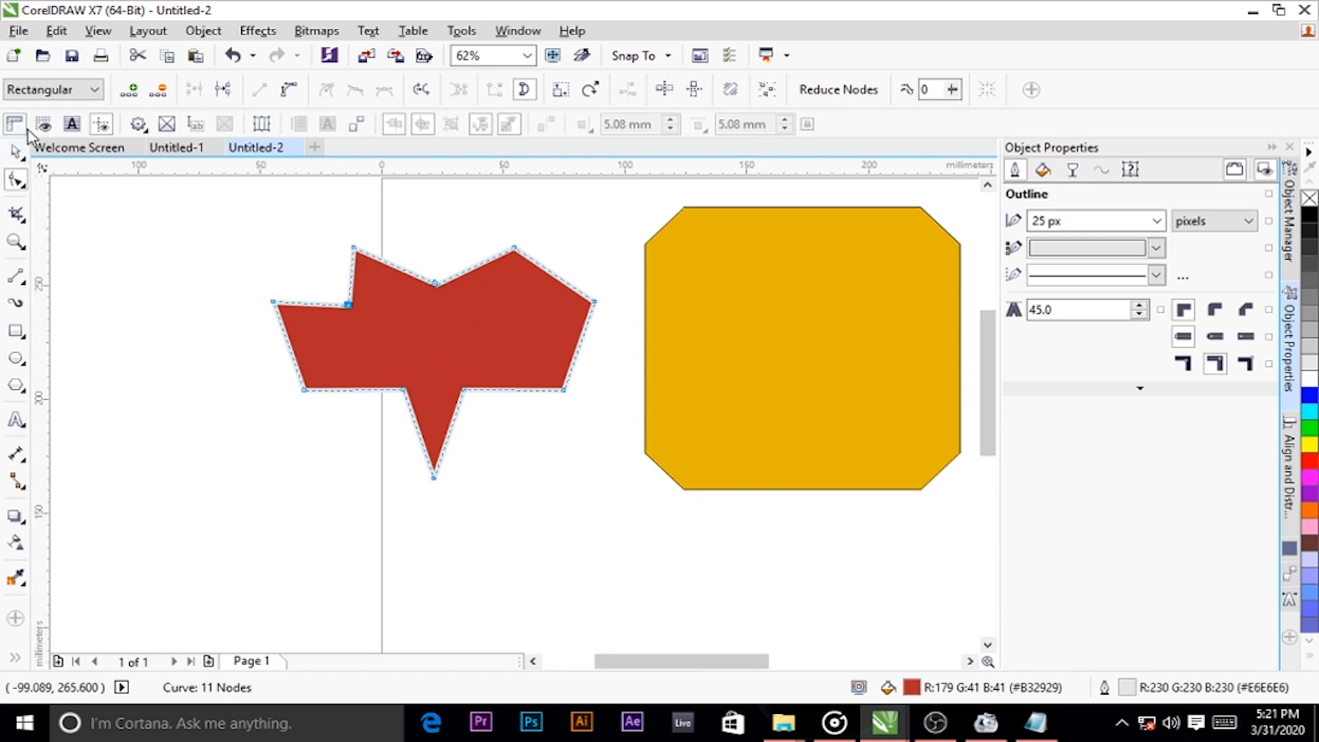
{"action": "key", "text": "space"}
{"action": "left_click", "coordinate": [146, 256]}
{"action": "scroll", "coordinate": [147, 253], "scroll_direction": "down", "scroll_amount": 1}
{"action": "scroll", "coordinate": [291, 292], "scroll_direction": "up", "scroll_amount": 1}
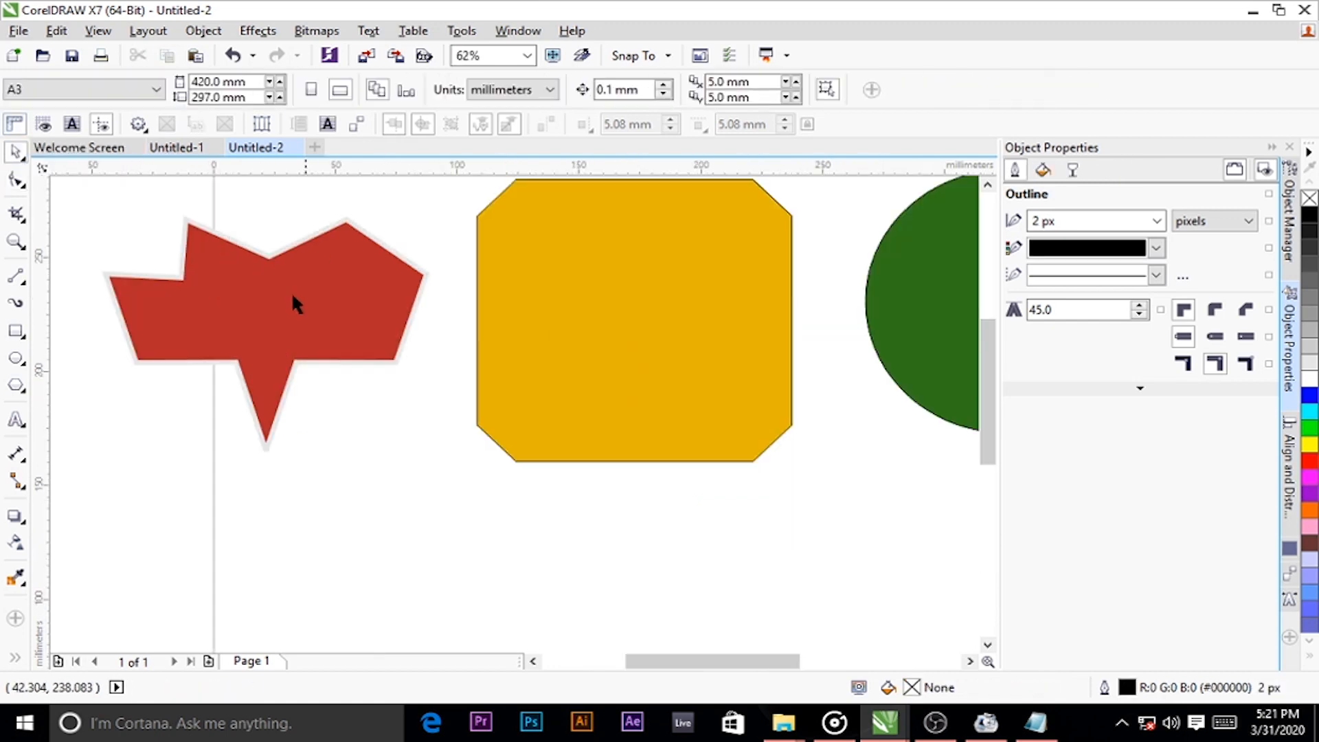
Add the artistic text "COREL DRAW" in 24 pt Arial on the empty page area below the shapes
{"action": "left_click", "coordinate": [16, 423]}
{"action": "scroll", "coordinate": [185, 259], "scroll_direction": "down", "scroll_amount": 1}
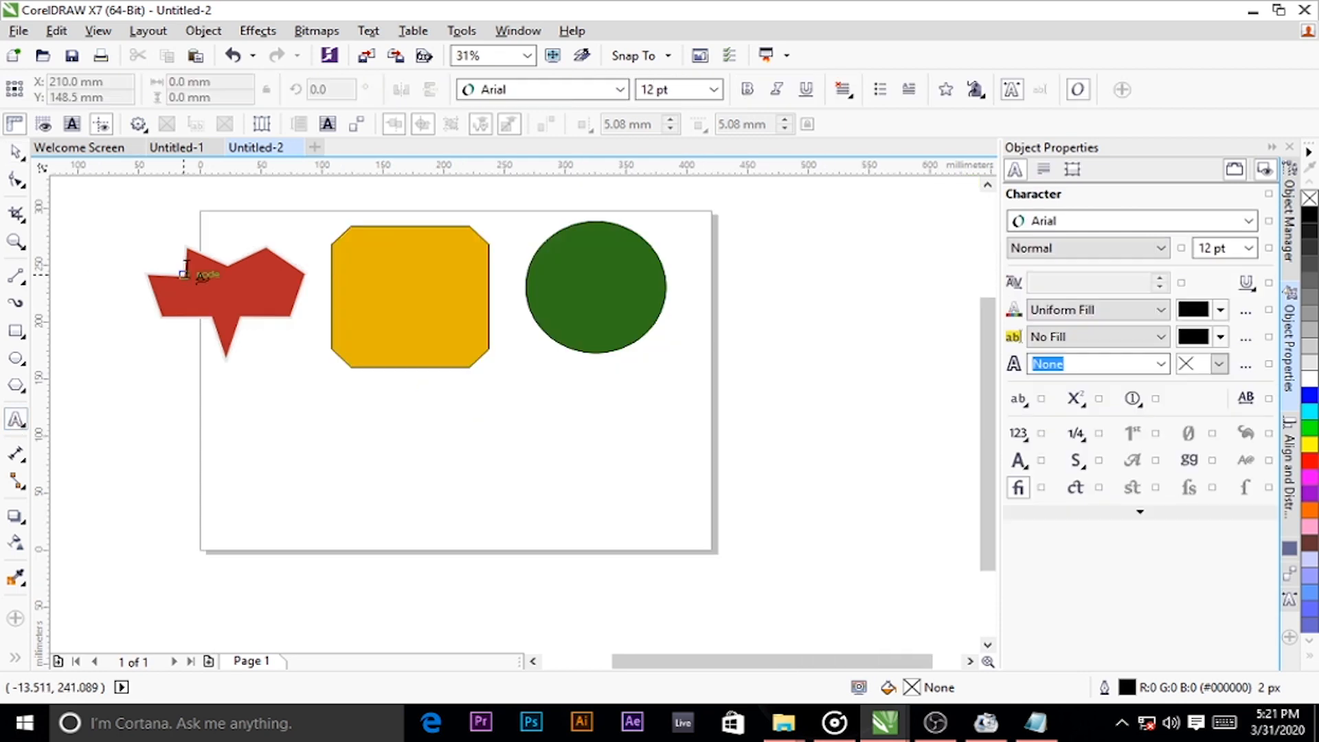
{"action": "scroll", "coordinate": [177, 295], "scroll_direction": "down", "scroll_amount": 1}
{"action": "scroll", "coordinate": [290, 337], "scroll_direction": "up", "scroll_amount": 1}
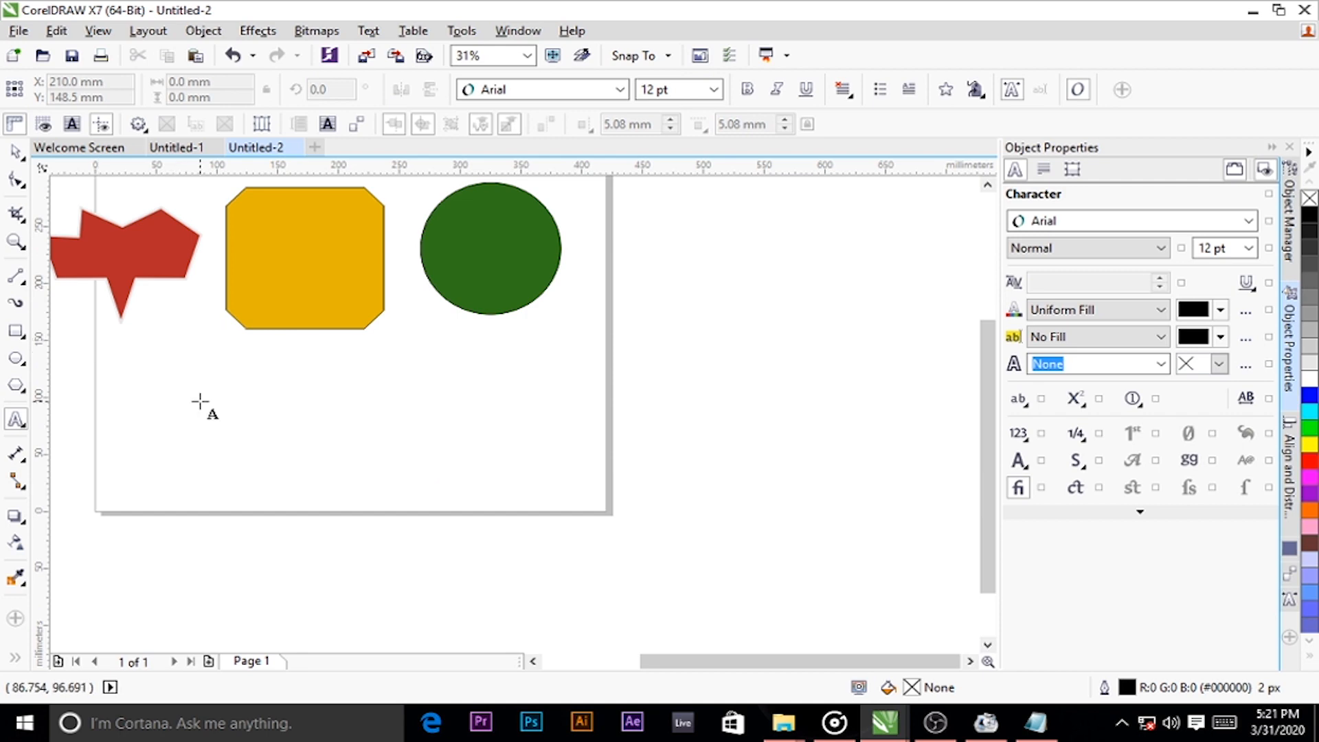
{"action": "left_click", "coordinate": [211, 422]}
{"action": "scroll", "coordinate": [213, 433], "scroll_direction": "up", "scroll_amount": 3}
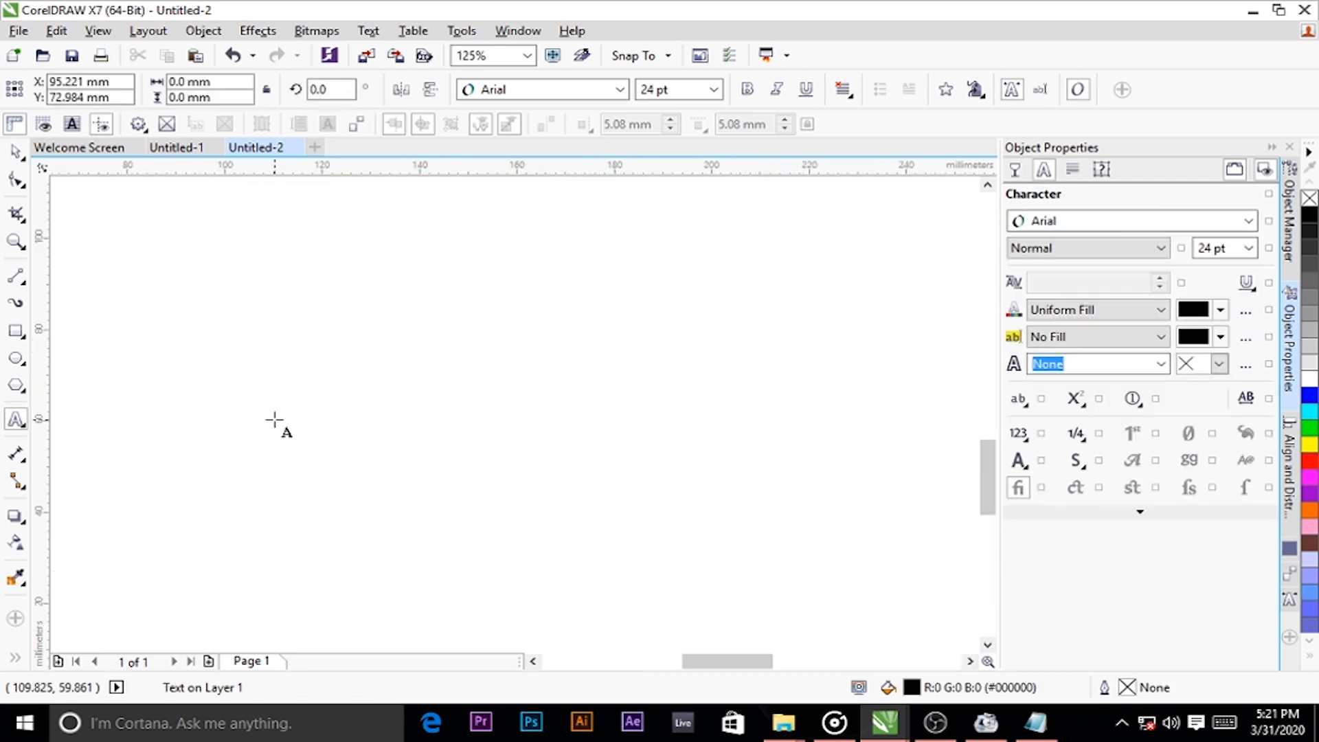
{"action": "type", "text": "CORE"}
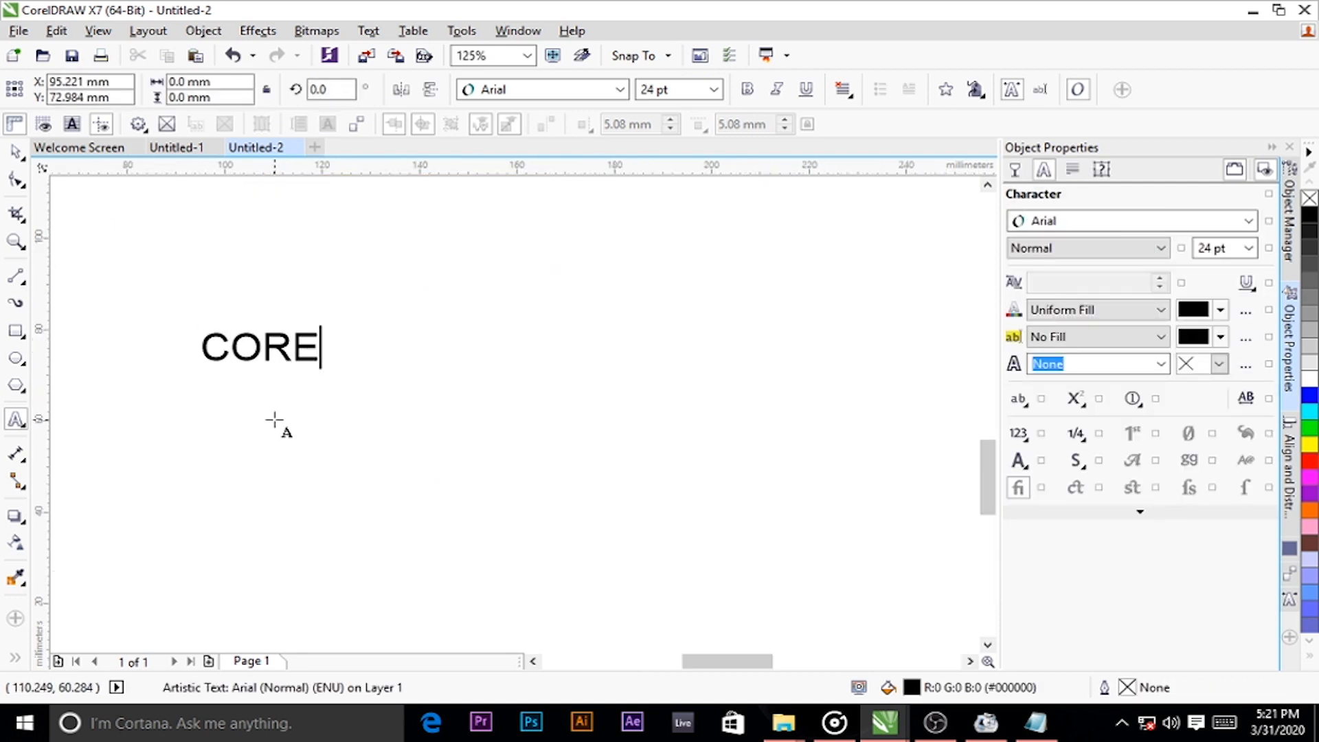
{"action": "type", "text": "L DRAW"}
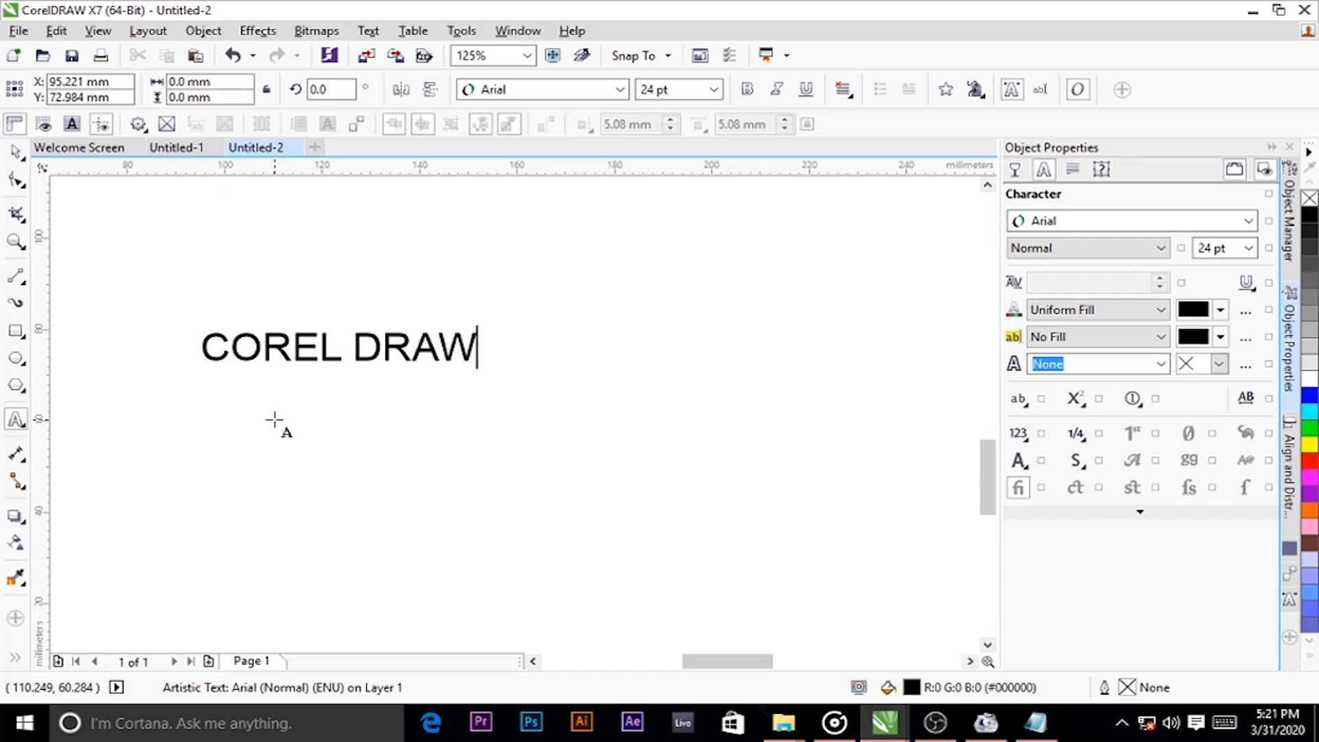
{"action": "key", "text": "ctrl+space"}
Scale the COREL DRAW text up proportionally to about 127 mm wide
{"action": "mouse_move", "coordinate": [485, 367]}
{"action": "left_mouse_down"}
{"action": "mouse_move", "coordinate": [674, 493]}
{"action": "mouse_move", "coordinate": [451, 336]}
{"action": "mouse_move", "coordinate": [692, 486]}
{"action": "mouse_move", "coordinate": [664, 470]}
{"action": "mouse_move", "coordinate": [678, 472]}
{"action": "left_mouse_up"}
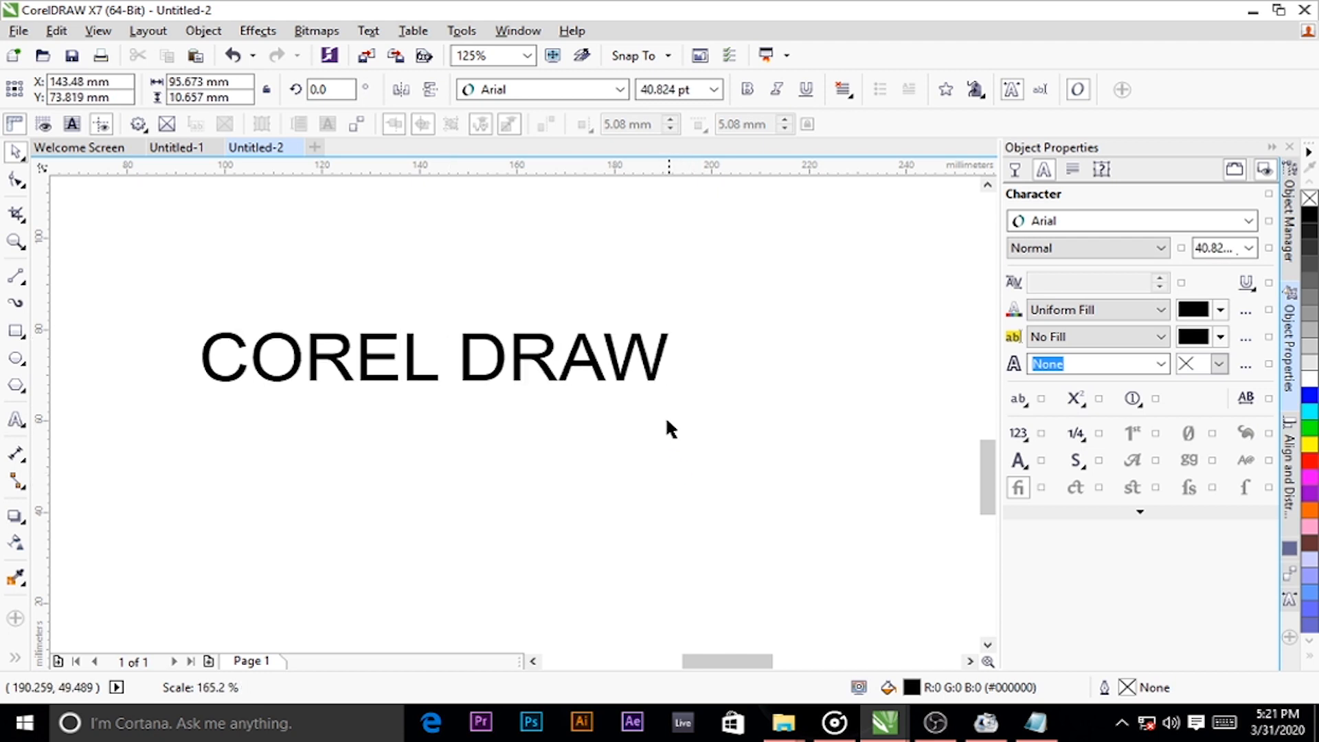
{"action": "mouse_move", "coordinate": [680, 320]}
{"action": "left_mouse_down"}
{"action": "mouse_move", "coordinate": [753, 288]}
{"action": "mouse_move", "coordinate": [681, 321]}
{"action": "left_mouse_up"}
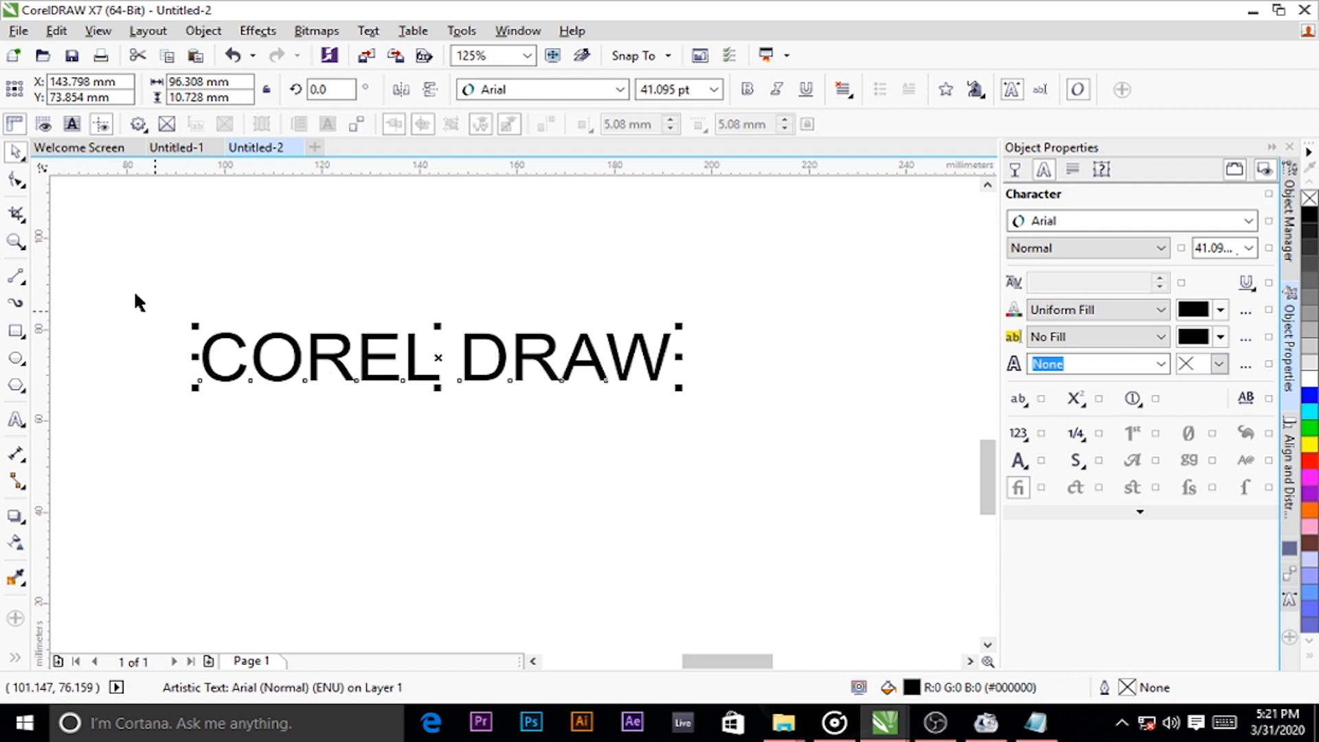
{"action": "left_click_drag", "start_coordinate": [679, 388], "coordinate": [834, 485]}
{"action": "scroll", "coordinate": [474, 419], "scroll_direction": "down", "scroll_amount": 3}
{"action": "scroll", "coordinate": [519, 397], "scroll_direction": "up", "scroll_amount": 3}
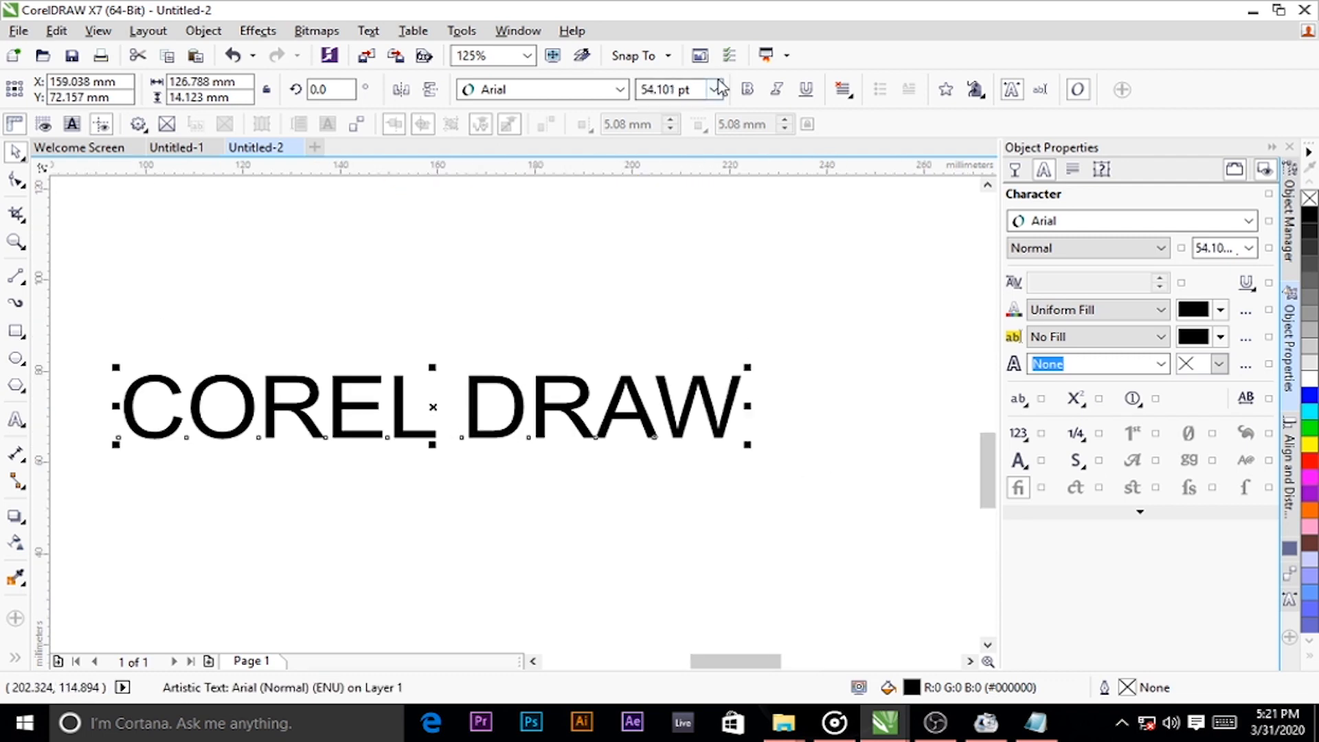
Set the text's font size to 150 pt and scale it down proportionally to about 318 mm wide
{"action": "left_click", "coordinate": [715, 90]}
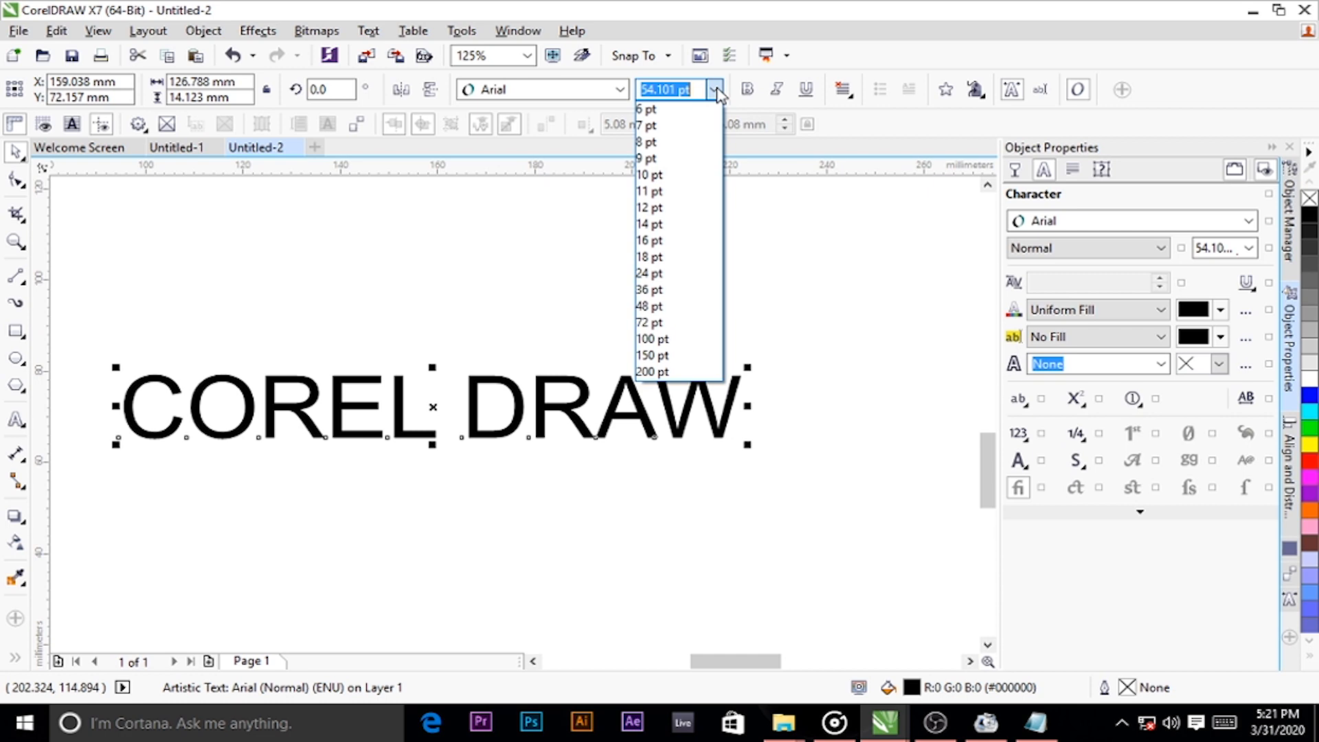
{"action": "left_click", "coordinate": [672, 356]}
{"action": "scroll", "coordinate": [522, 359], "scroll_direction": "down", "scroll_amount": 4}
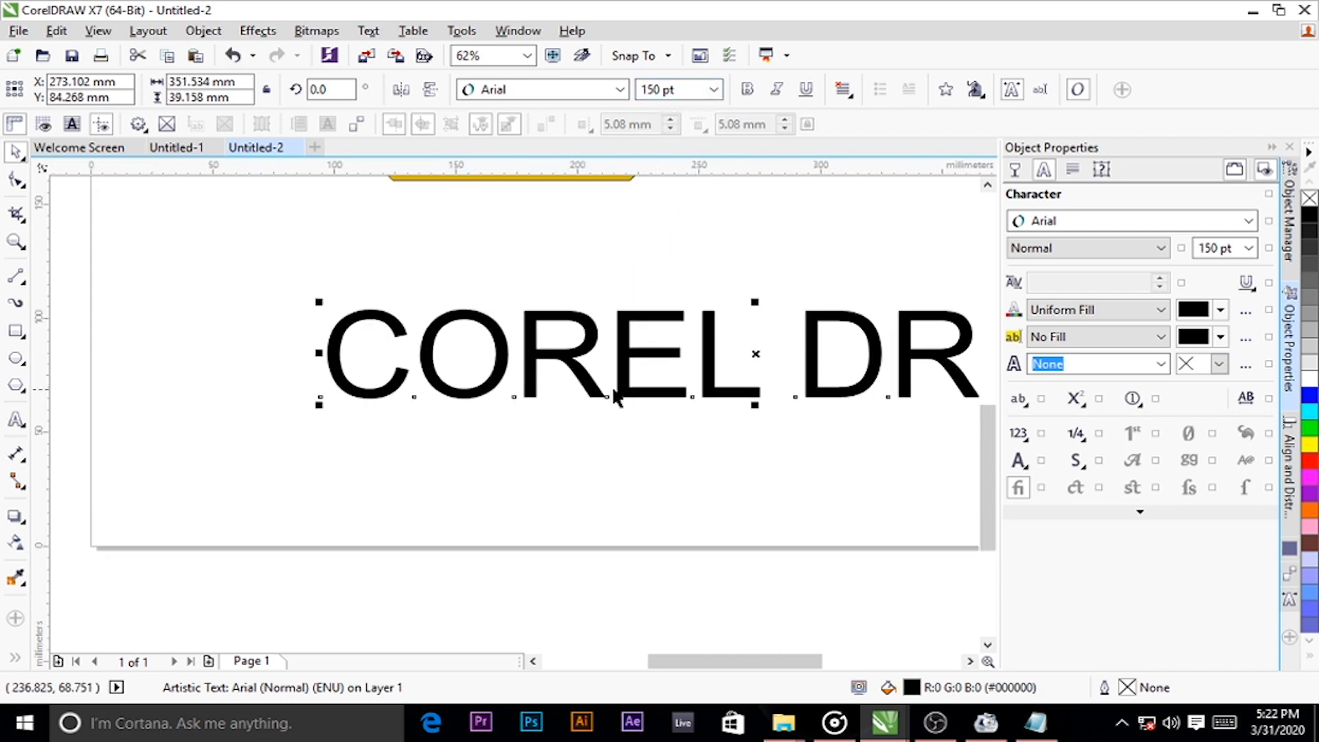
{"action": "scroll", "coordinate": [885, 390], "scroll_direction": "up", "scroll_amount": 2}
{"action": "left_click_drag", "start_coordinate": [926, 374], "coordinate": [841, 368]}
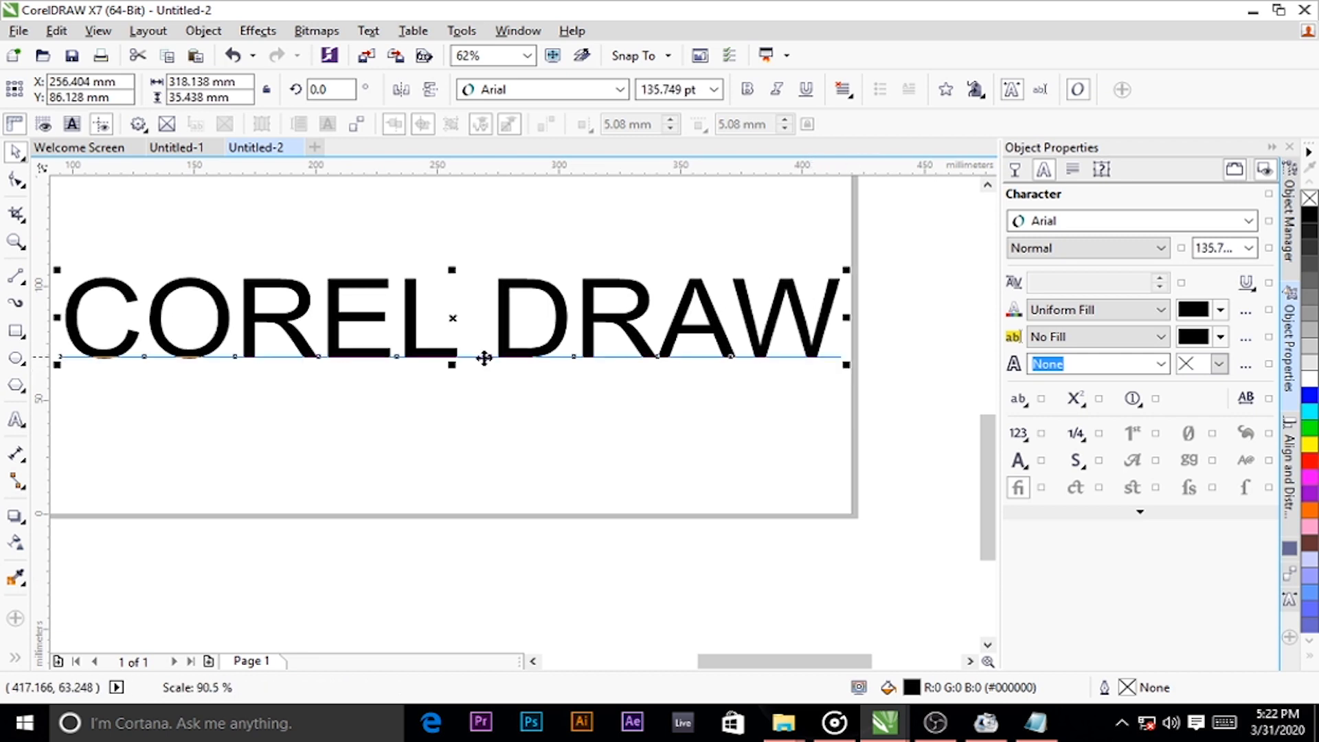
Change the font of the COREL DRAW text to Elephant
{"action": "left_click", "coordinate": [620, 90]}
{"action": "scroll", "coordinate": [565, 272], "scroll_direction": "down", "scroll_amount": 10}
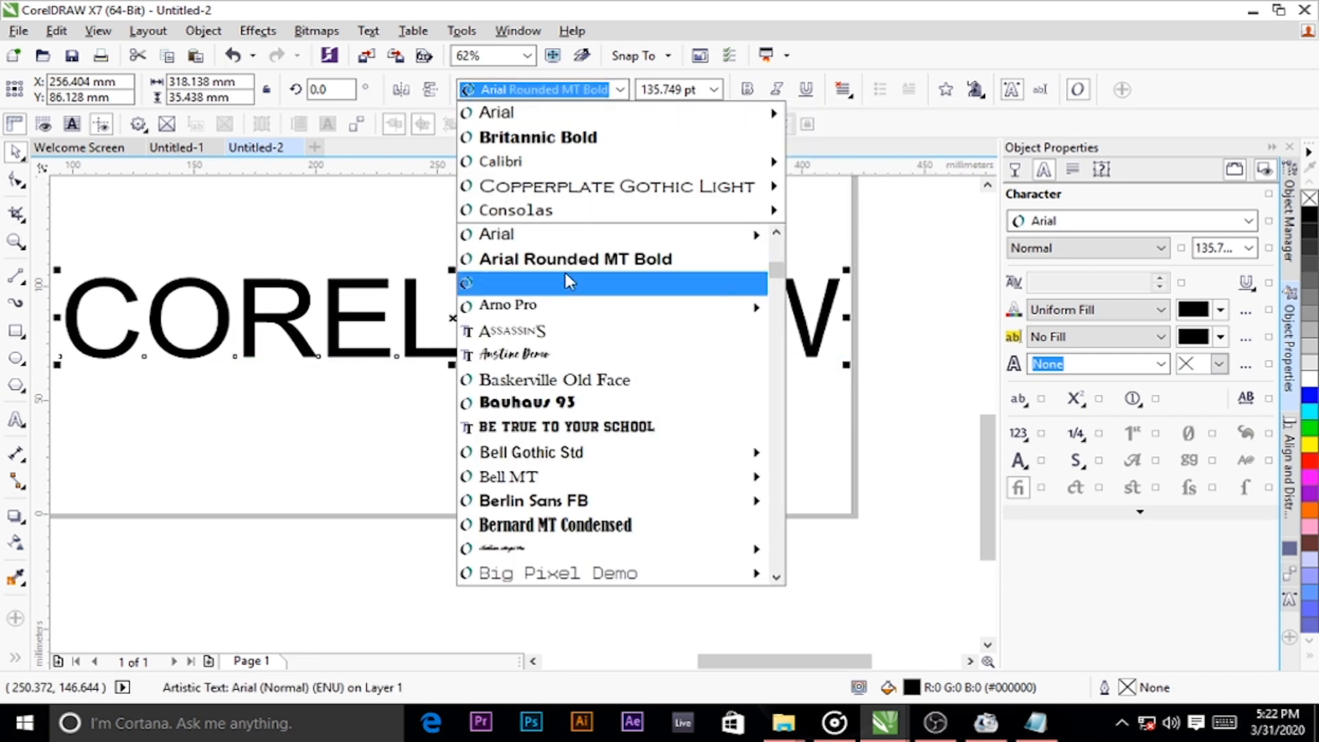
{"action": "scroll", "coordinate": [563, 382], "scroll_direction": "down", "scroll_amount": 12}
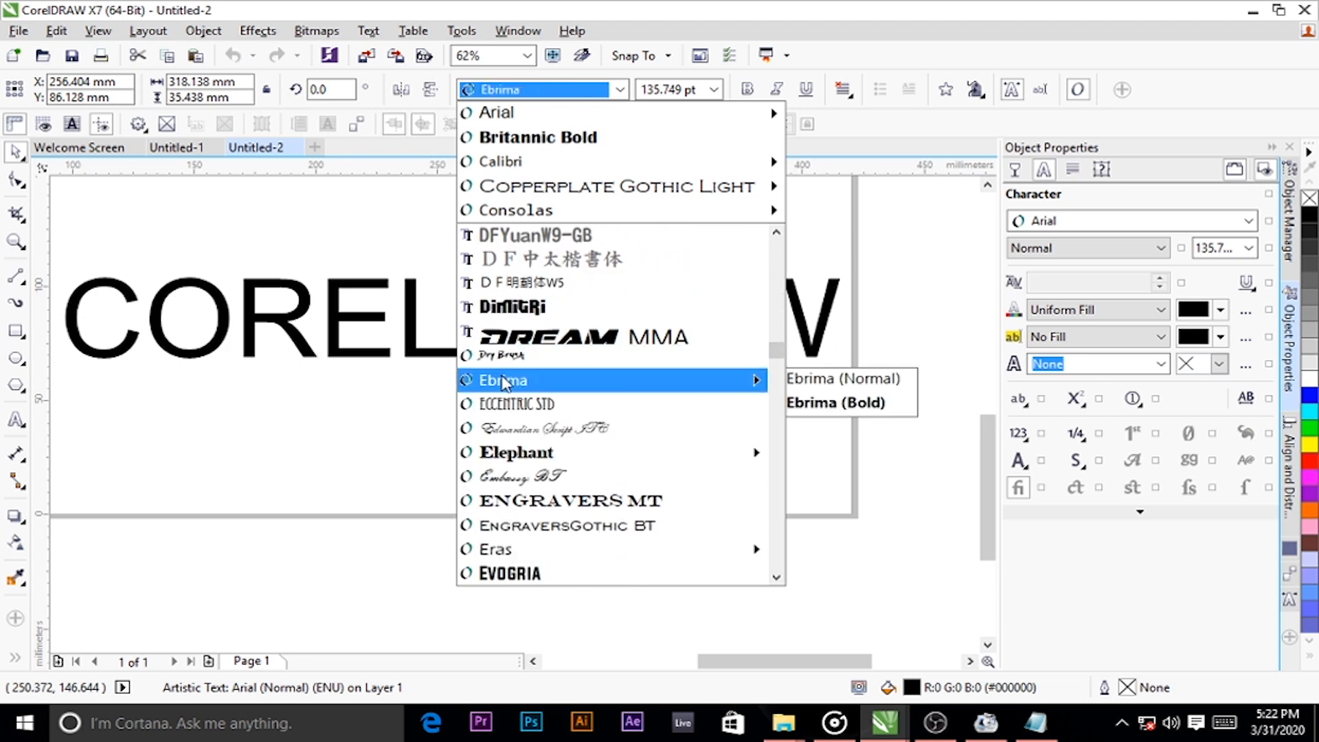
{"action": "left_click", "coordinate": [517, 452]}
{"action": "scroll", "coordinate": [436, 374], "scroll_direction": "down", "scroll_amount": 2}
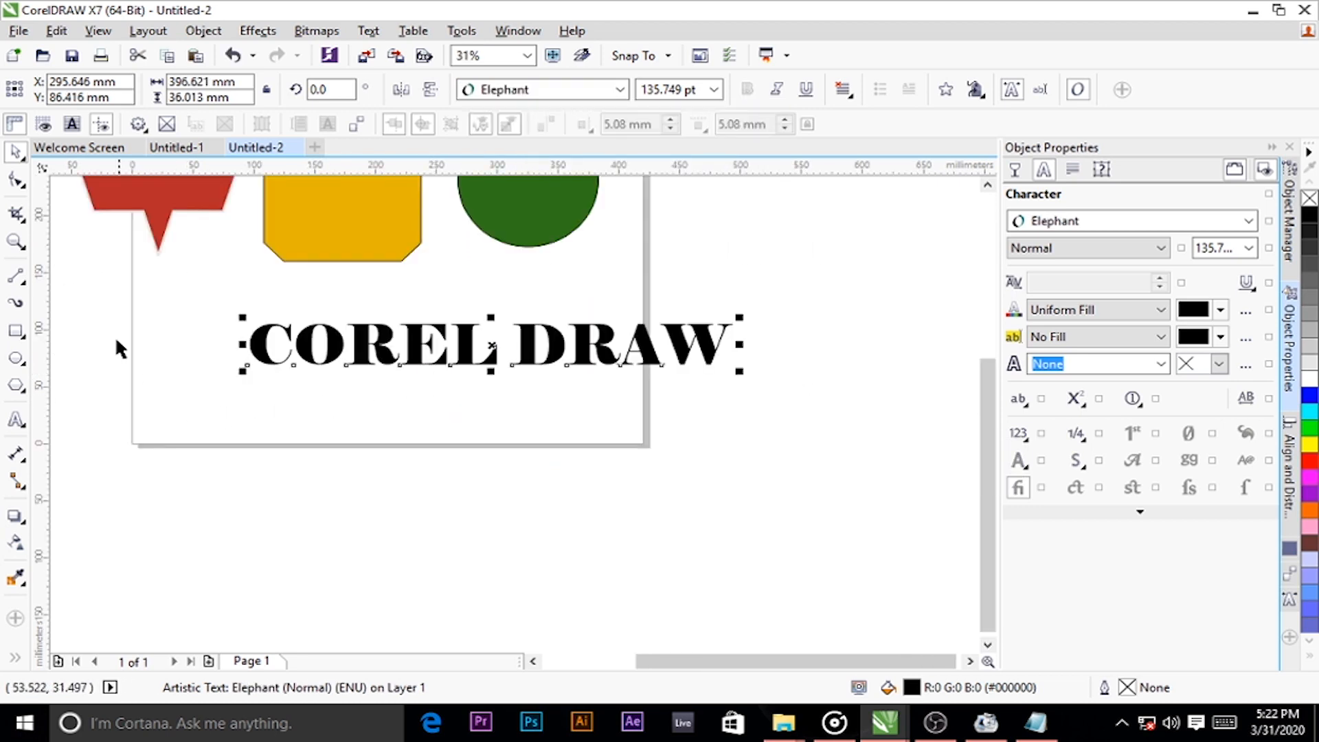
Move the text within the page just below the shapes, centred at about X 214 mm, Y 114 mm, and deselect it
{"action": "scroll", "coordinate": [426, 337], "scroll_direction": "down", "scroll_amount": 1}
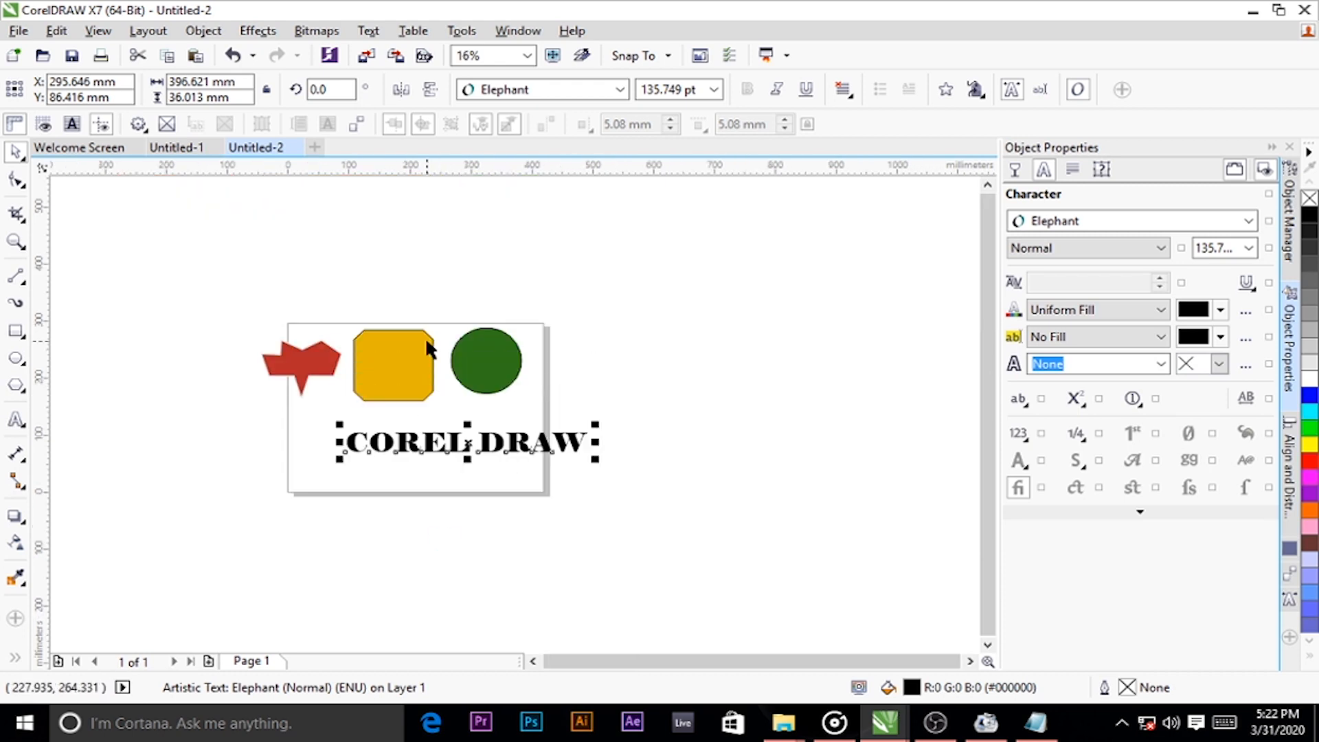
{"action": "scroll", "coordinate": [426, 336], "scroll_direction": "up", "scroll_amount": 2}
{"action": "scroll", "coordinate": [501, 408], "scroll_direction": "down", "scroll_amount": 2}
{"action": "scroll", "coordinate": [535, 456], "scroll_direction": "up", "scroll_amount": 1}
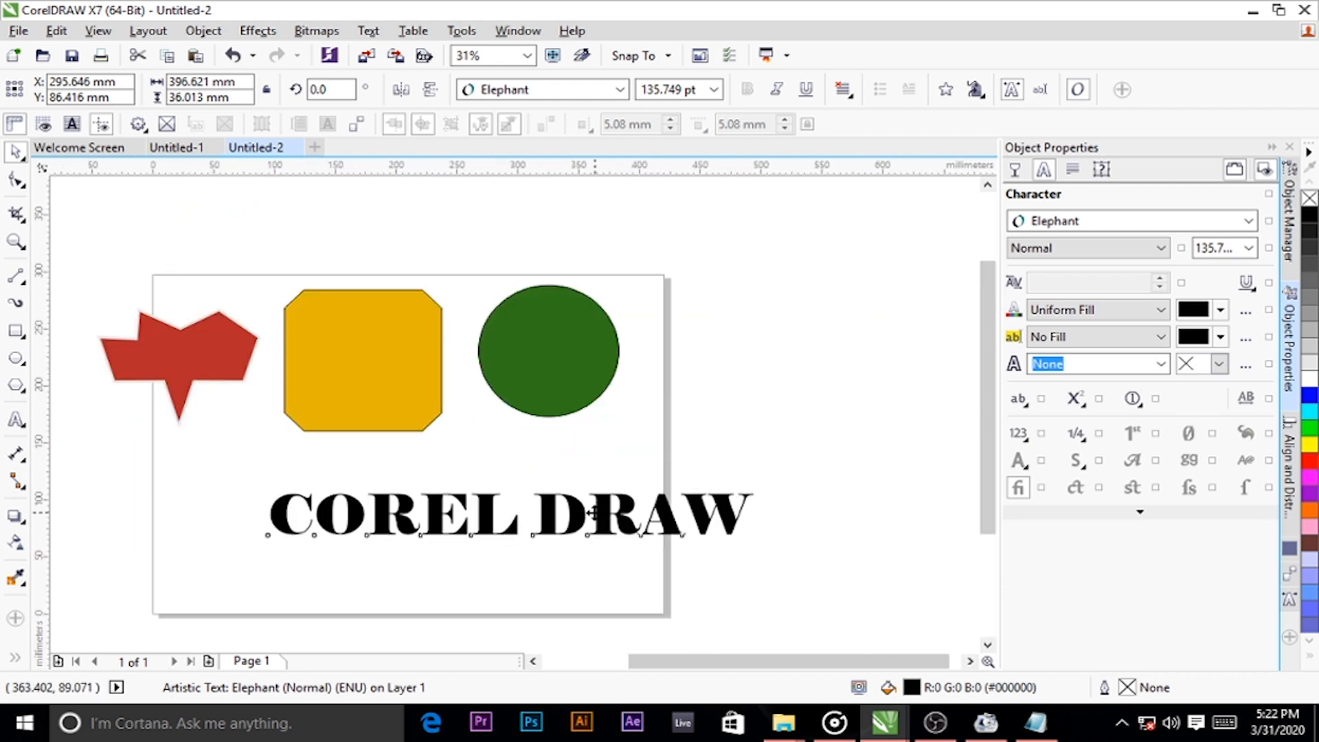
{"action": "left_click_drag", "start_coordinate": [552, 490], "coordinate": [451, 460]}
{"action": "left_click", "coordinate": [685, 397]}
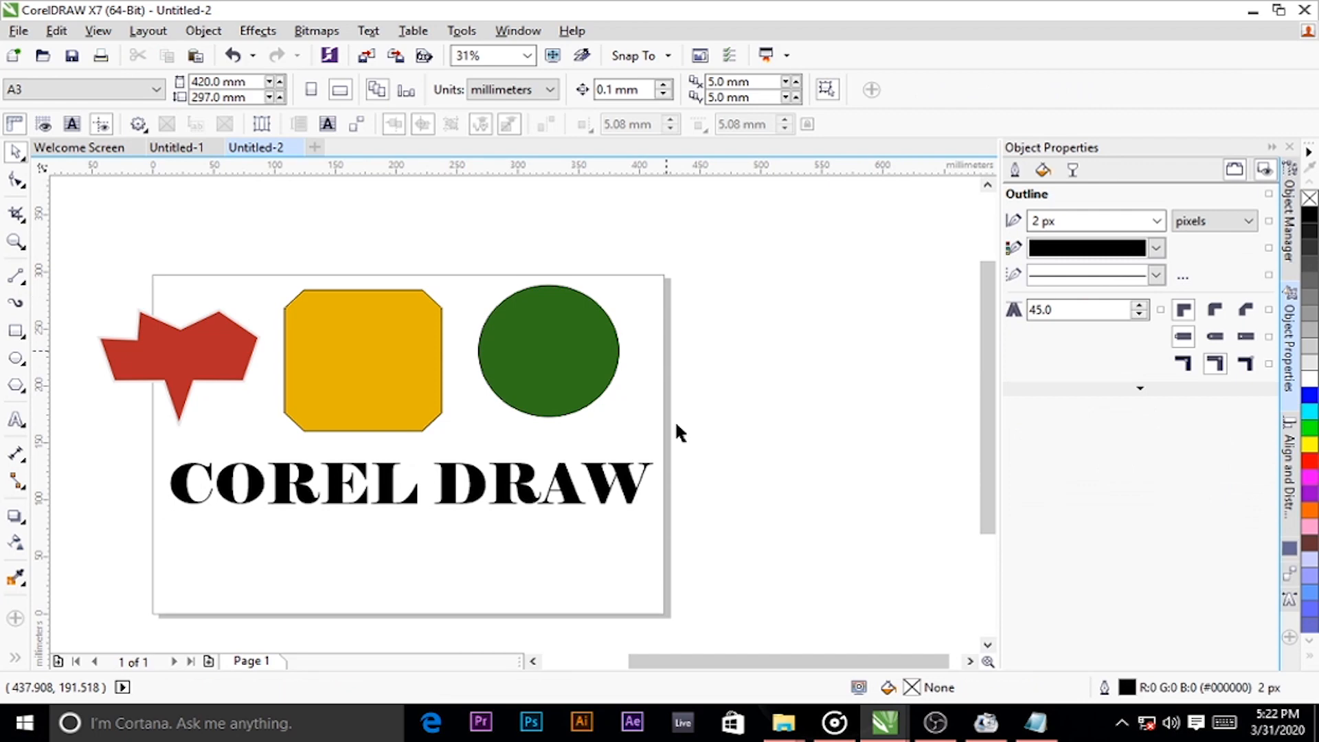
Move the COREL DRAW text down to about X 222 mm, Y 79 mm and deselect it
{"action": "left_click", "coordinate": [283, 484]}
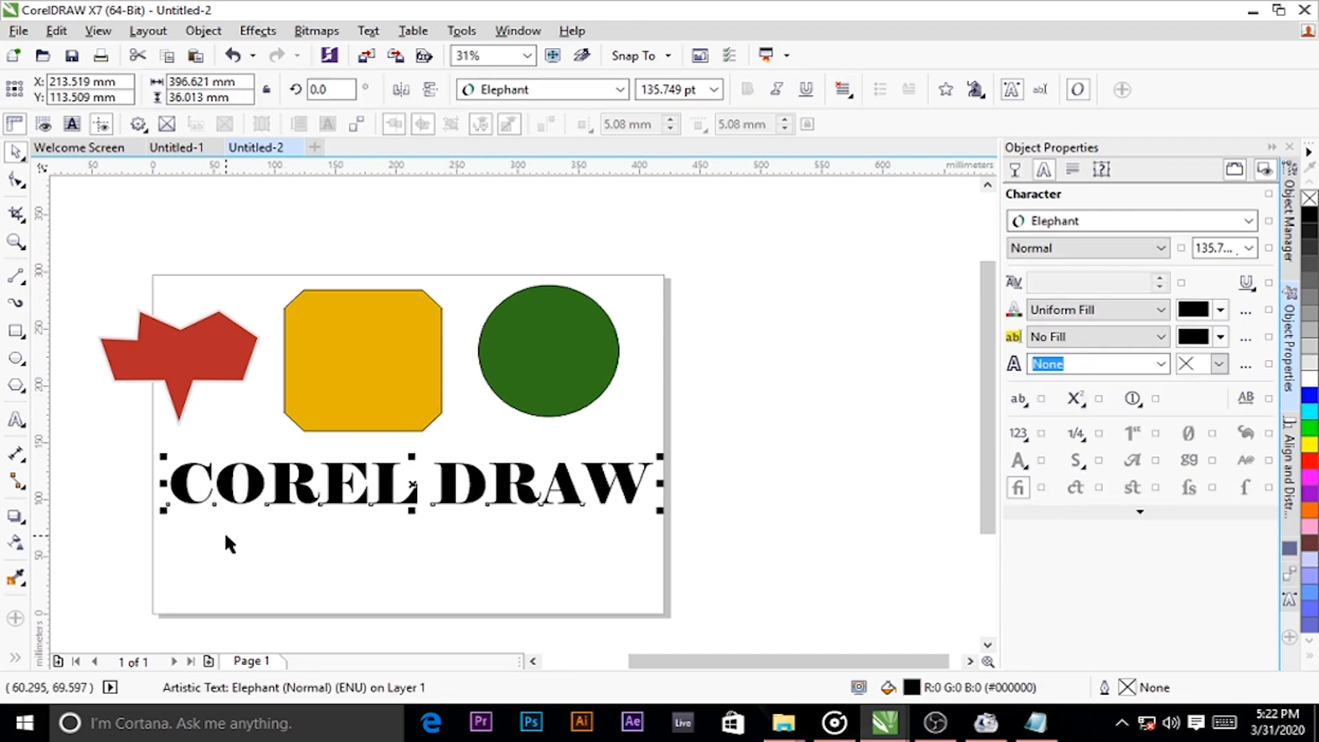
{"action": "mouse_move", "coordinate": [487, 490]}
{"action": "left_mouse_down"}
{"action": "mouse_move", "coordinate": [482, 521]}
{"action": "mouse_move", "coordinate": [504, 529]}
{"action": "left_mouse_up"}
{"action": "left_click", "coordinate": [676, 439]}
Cast a mirrored drop shadow almost straight down from the base of the COREL DRAW text, at an angle of about 261°
{"action": "left_click", "coordinate": [604, 509]}
{"action": "scroll", "coordinate": [610, 380], "scroll_direction": "down", "scroll_amount": 1}
{"action": "scroll", "coordinate": [558, 472], "scroll_direction": "up", "scroll_amount": 1}
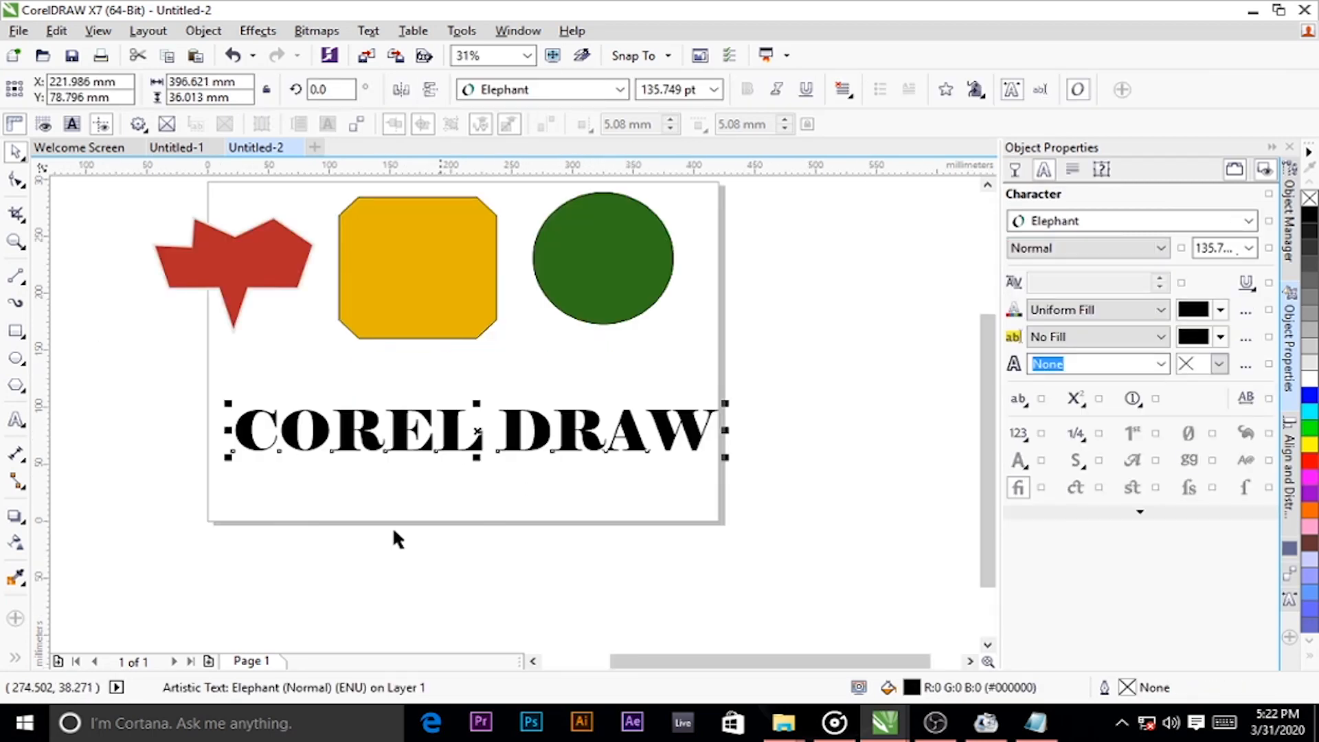
{"action": "left_click", "coordinate": [13, 518]}
{"action": "left_click_drag", "start_coordinate": [441, 461], "coordinate": [470, 495]}
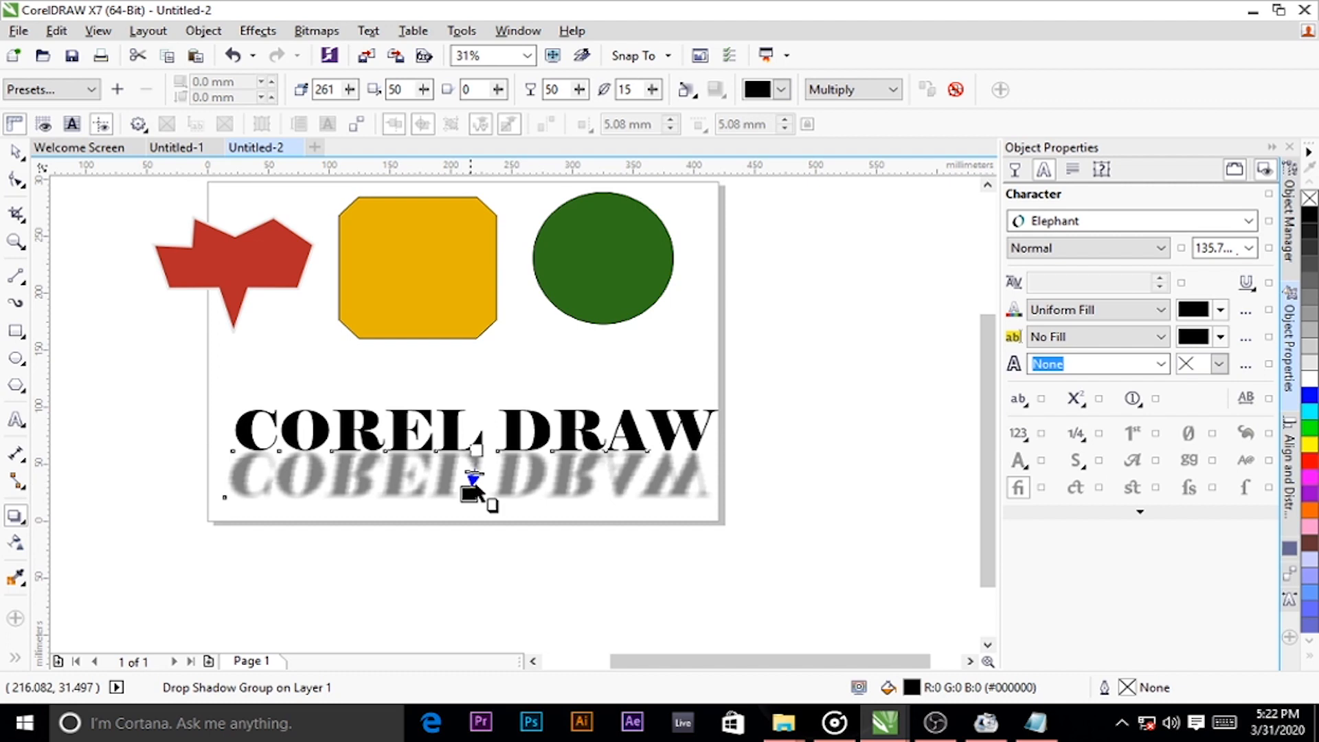
Slant the text's drop shadow further to the left, at an angle of about 231°
{"action": "scroll", "coordinate": [470, 495], "scroll_direction": "up", "scroll_amount": 4}
{"action": "scroll", "coordinate": [466, 486], "scroll_direction": "down", "scroll_amount": 2}
{"action": "left_click_drag", "start_coordinate": [467, 508], "coordinate": [414, 496]}
{"action": "scroll", "coordinate": [347, 473], "scroll_direction": "down", "scroll_amount": 2}
{"action": "scroll", "coordinate": [370, 475], "scroll_direction": "up", "scroll_amount": 2}
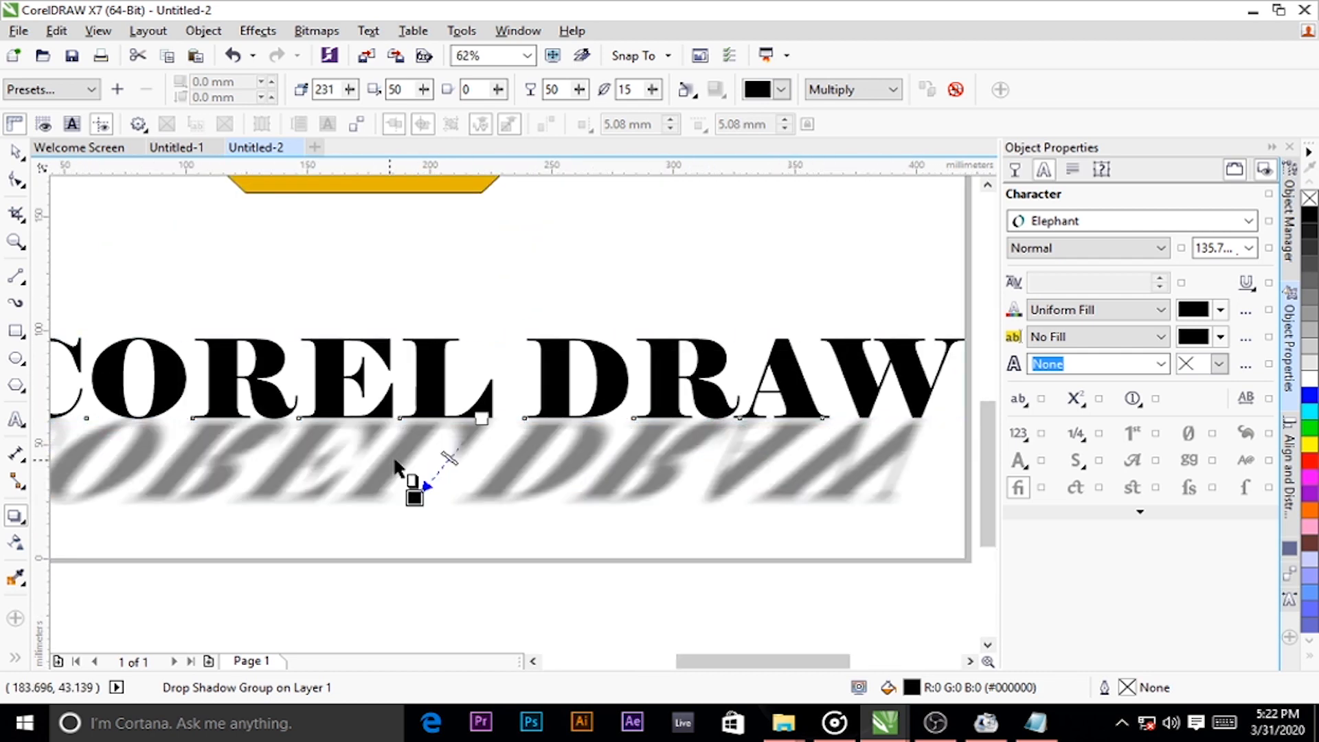
{"action": "scroll", "coordinate": [395, 462], "scroll_direction": "down", "scroll_amount": 1}
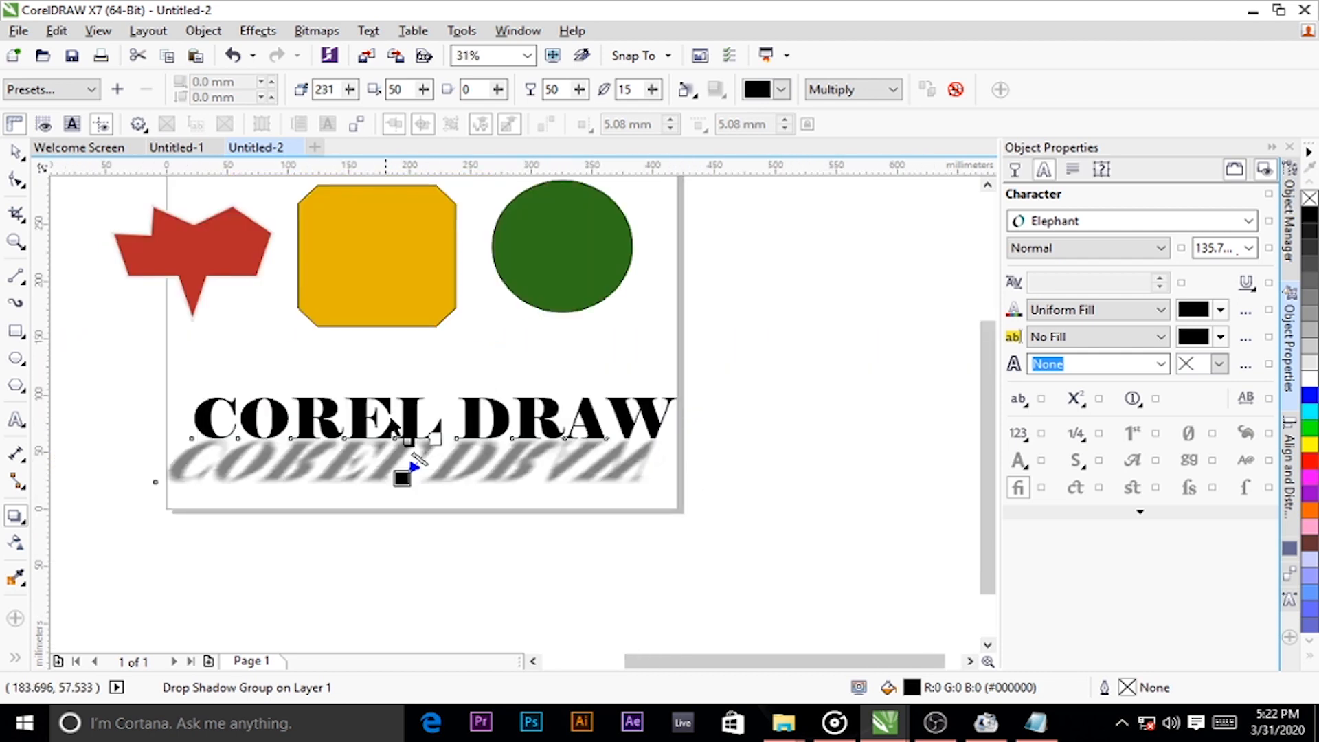
Cast a drop shadow from the base of the green circle down to the left, at an angle of about 206°
{"action": "left_click", "coordinate": [535, 262]}
{"action": "left_click_drag", "start_coordinate": [561, 311], "coordinate": [450, 364]}
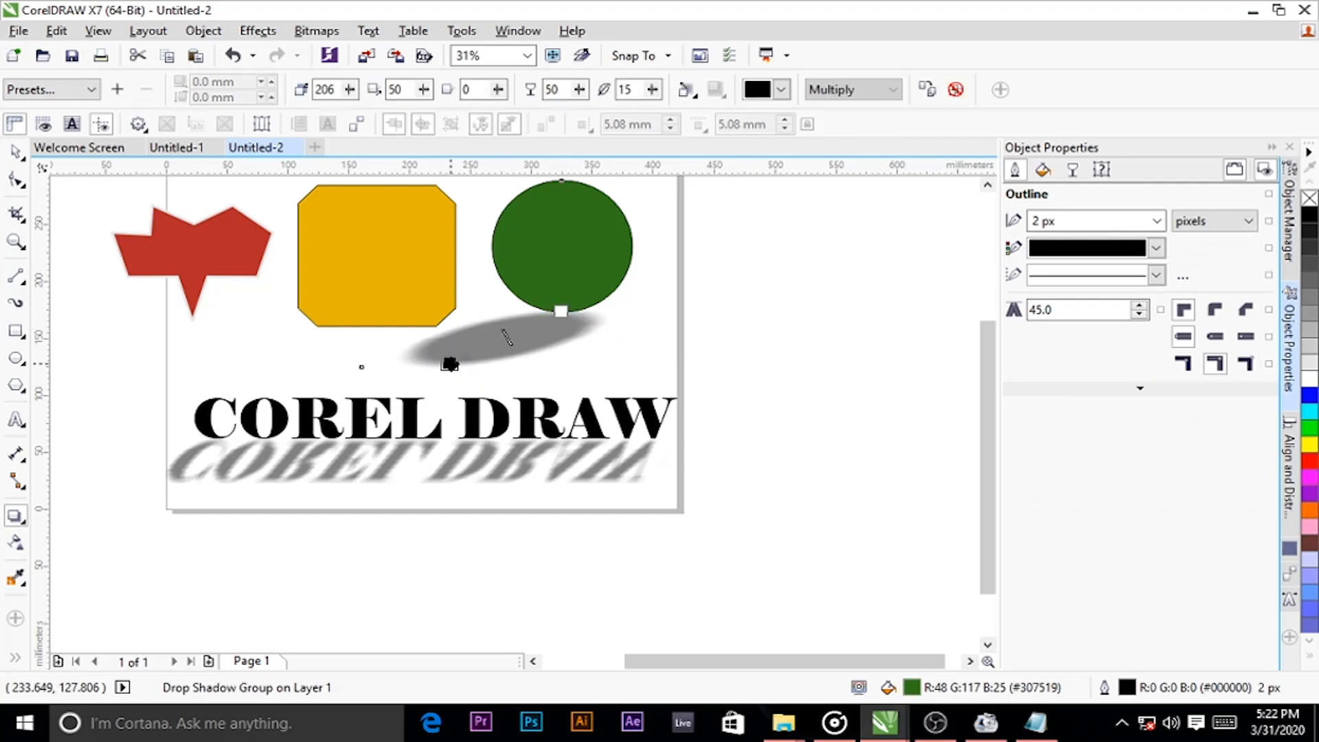
{"action": "scroll", "coordinate": [553, 366], "scroll_direction": "down", "scroll_amount": 1}
{"action": "scroll", "coordinate": [523, 302], "scroll_direction": "up", "scroll_amount": 1}
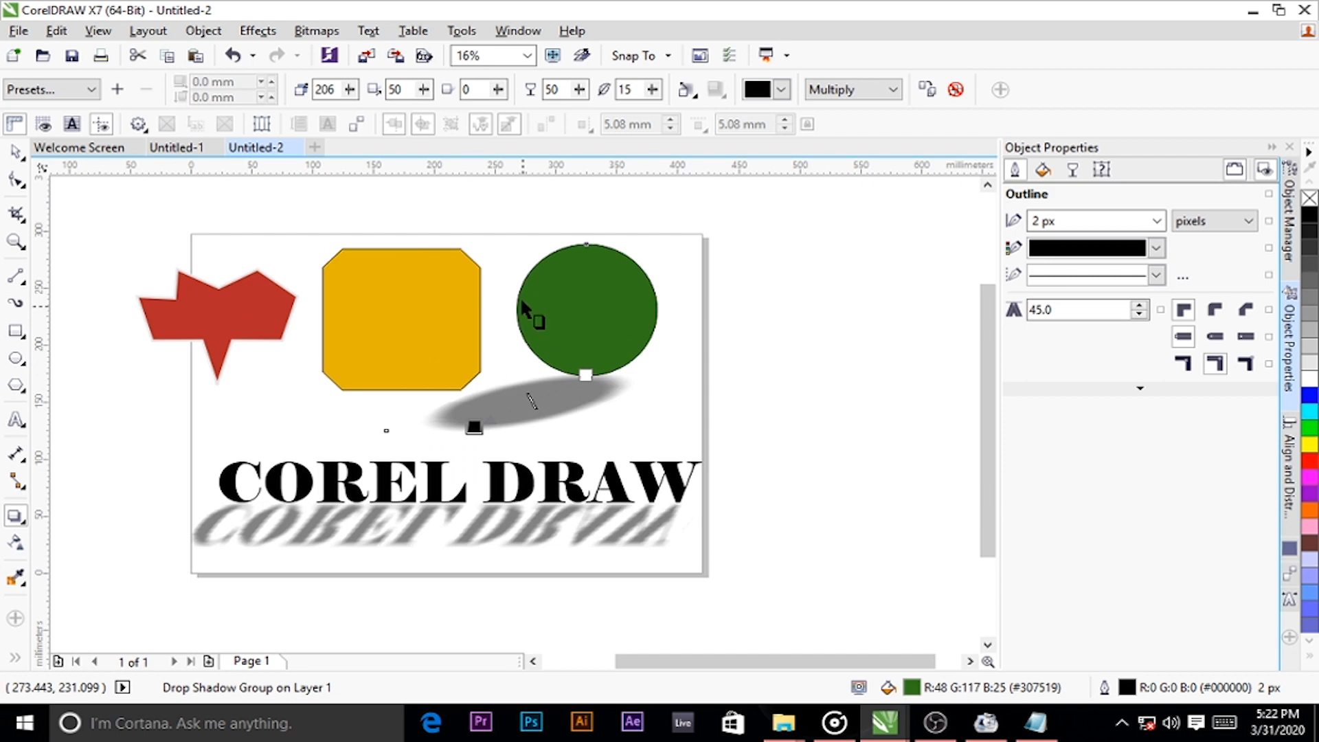
Undo the circle's drop shadow, the text's drop shadow and the last move of the text
{"action": "key", "text": "ctrl+z"}
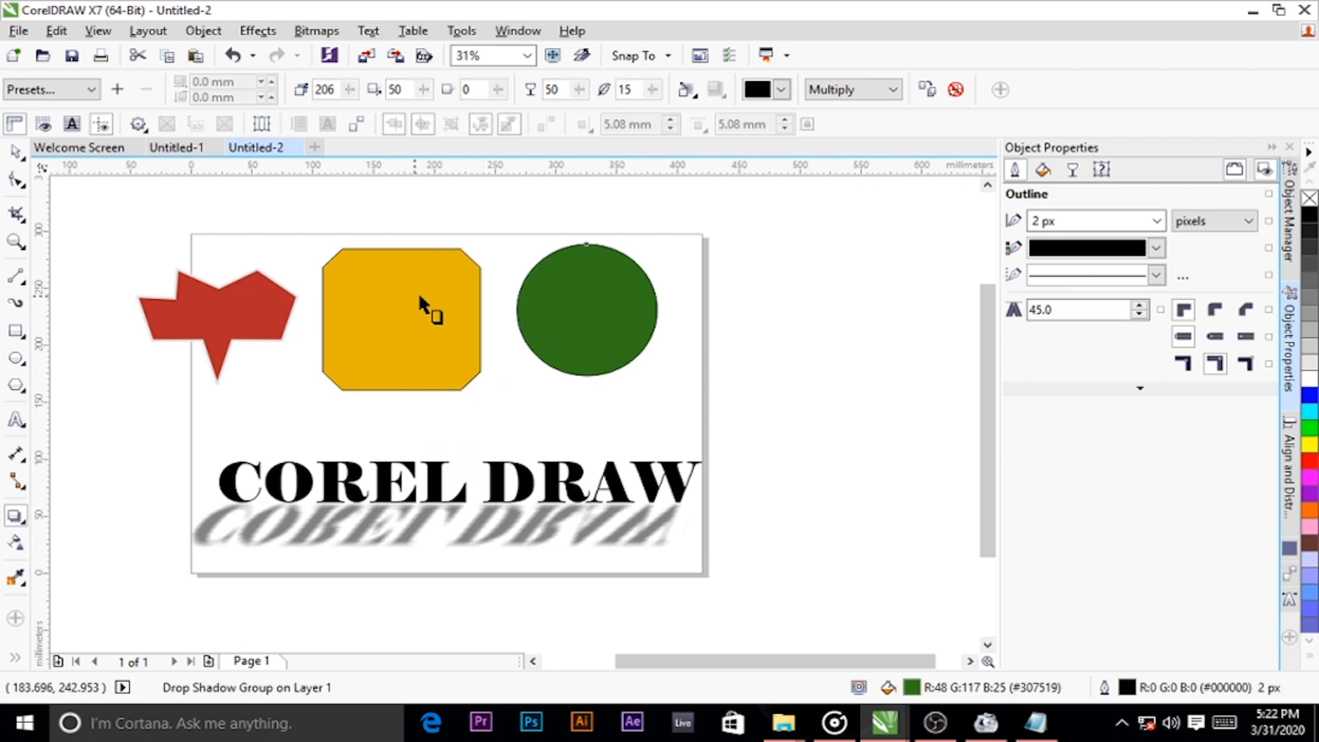
{"action": "key", "text": "ctrl+z"}
{"action": "key", "text": "ctrl+z"}
{"action": "key", "text": "ctrl+z"}
{"action": "key", "text": "ctrl+z"}
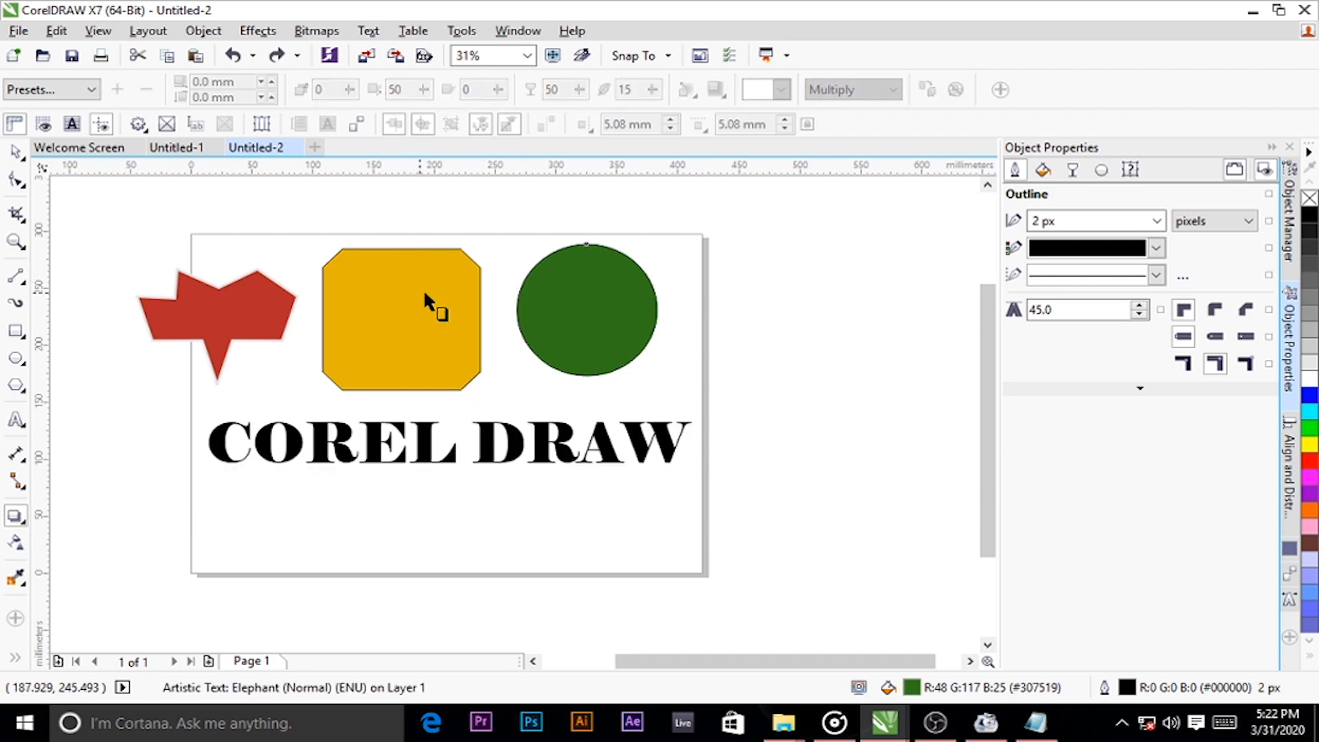
{"action": "left_click", "coordinate": [29, 520]}
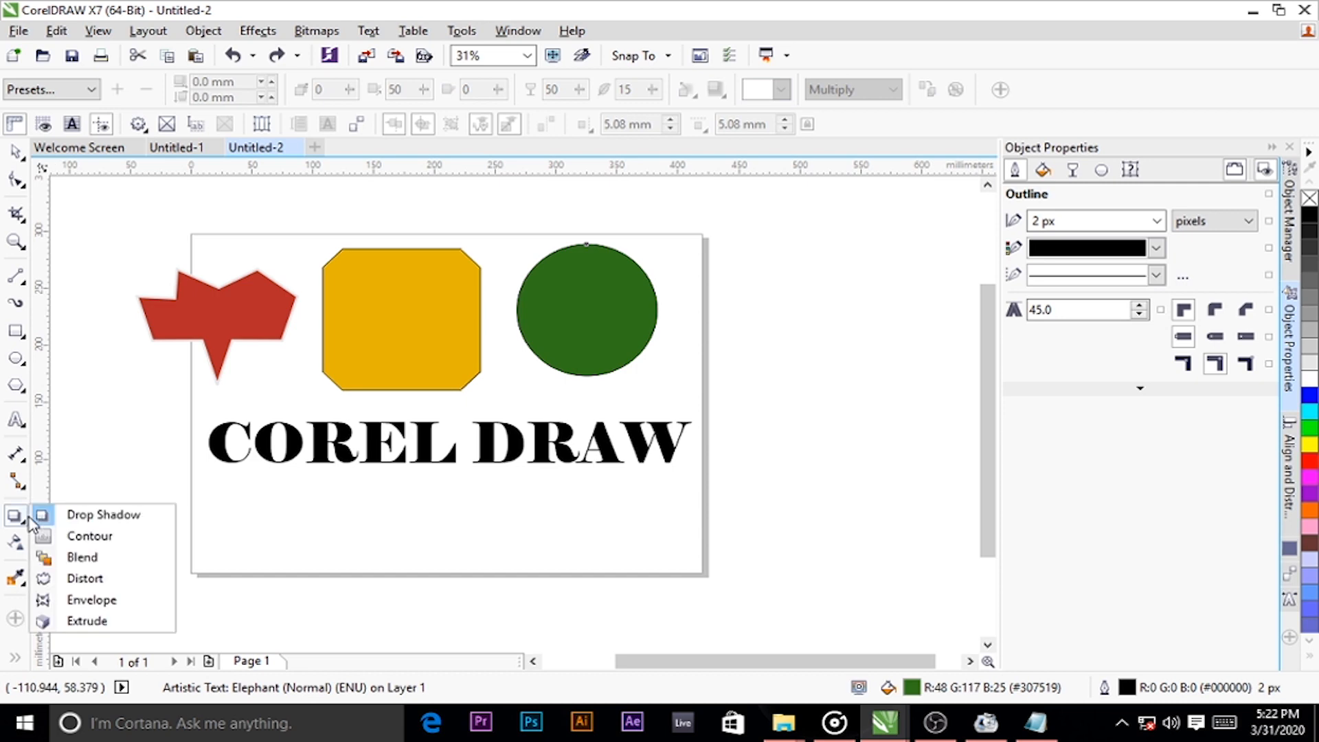
{"action": "left_click", "coordinate": [104, 542]}
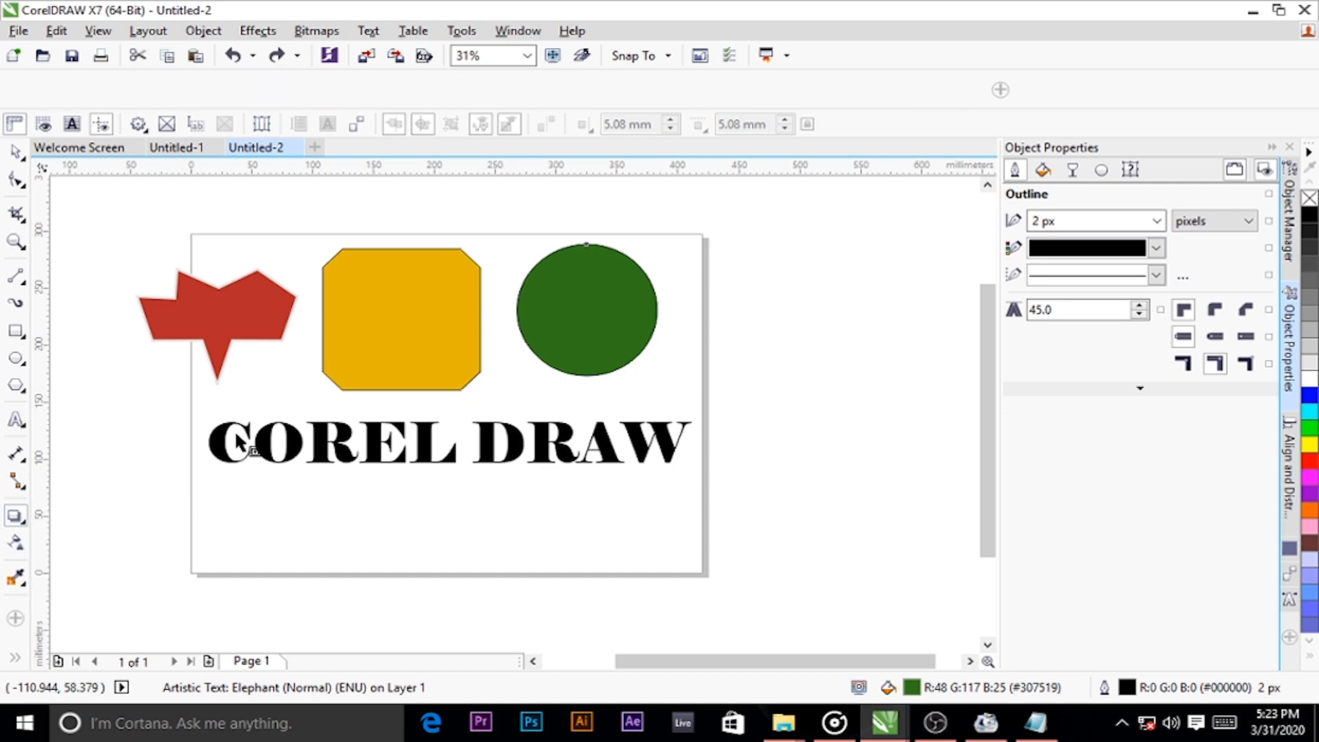
{"action": "scroll", "coordinate": [359, 376], "scroll_direction": "down", "scroll_amount": 2}
{"action": "scroll", "coordinate": [364, 420], "scroll_direction": "up", "scroll_amount": 2}
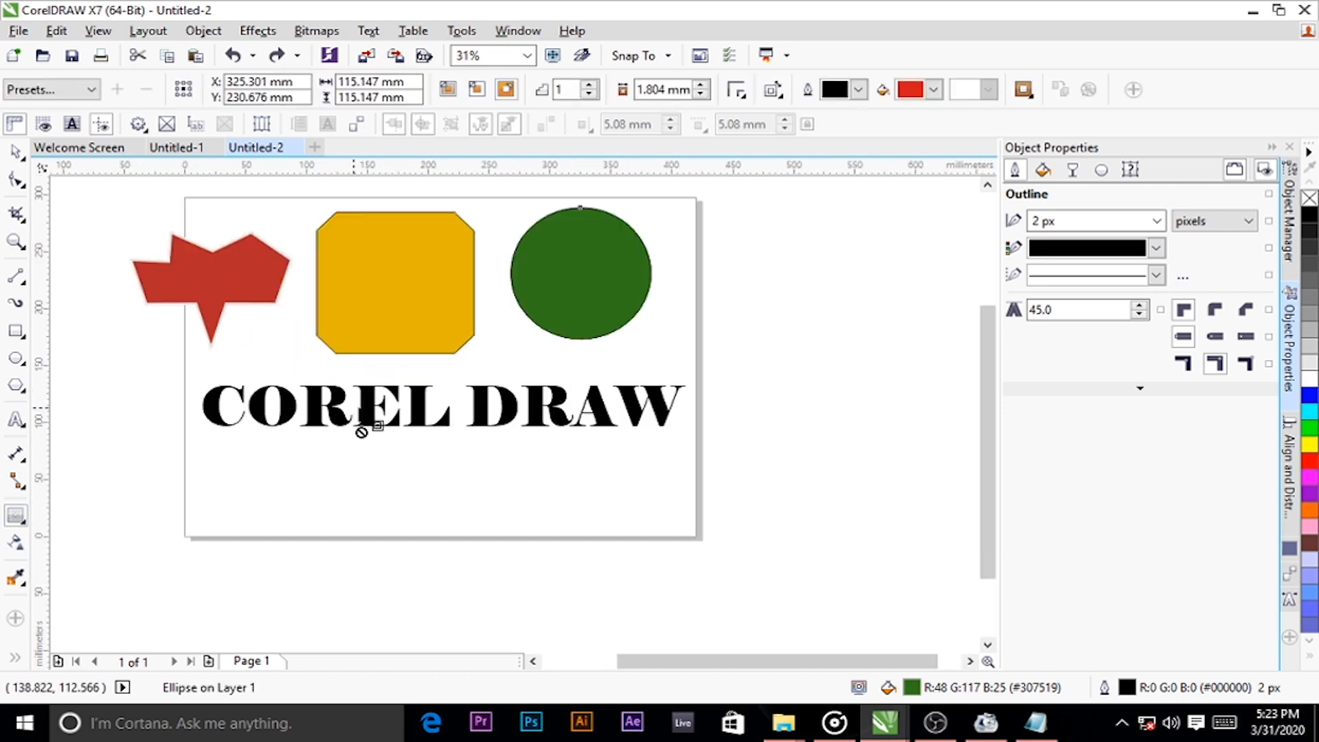
Change the font of the COREL DRAW text to Friend Head
{"action": "left_click", "coordinate": [15, 153]}
{"action": "scroll", "coordinate": [354, 401], "scroll_direction": "up", "scroll_amount": 1}
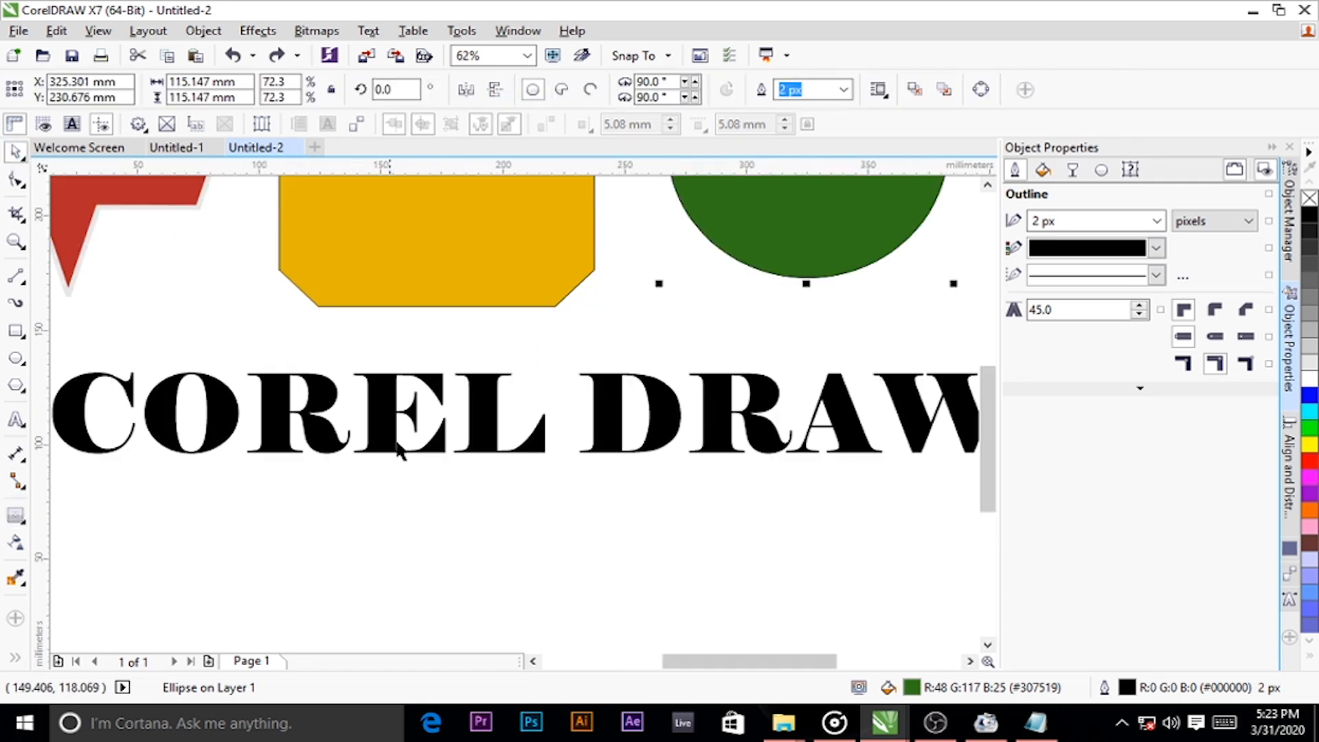
{"action": "left_click", "coordinate": [415, 492]}
{"action": "left_click", "coordinate": [622, 411]}
{"action": "left_click", "coordinate": [597, 90]}
{"action": "scroll", "coordinate": [543, 440], "scroll_direction": "down", "scroll_amount": 4}
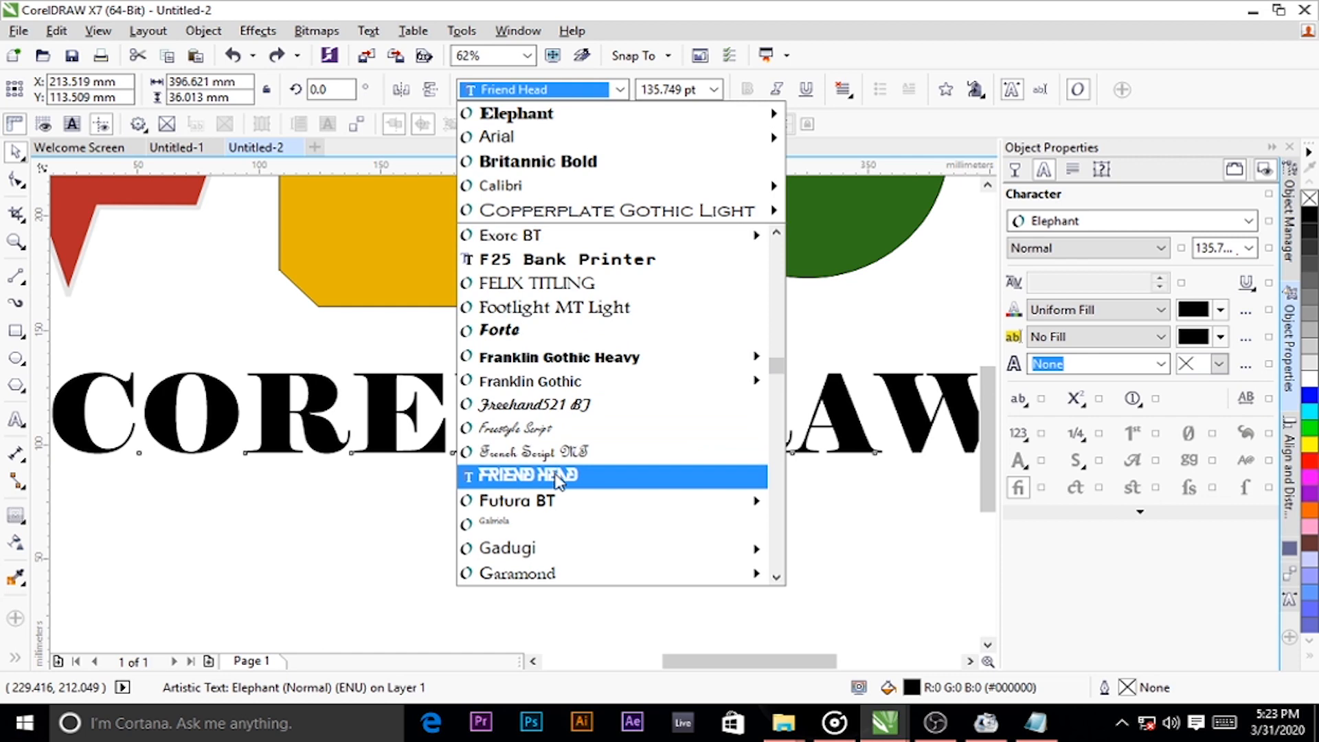
{"action": "left_click", "coordinate": [529, 474]}
Scale the COREL DRAW text to about 334 mm wide, place it below the three shapes and deselect it
{"action": "scroll", "coordinate": [474, 426], "scroll_direction": "down", "scroll_amount": 2}
{"action": "left_click_drag", "start_coordinate": [589, 421], "coordinate": [691, 459]}
{"action": "left_click_drag", "start_coordinate": [646, 392], "coordinate": [654, 410]}
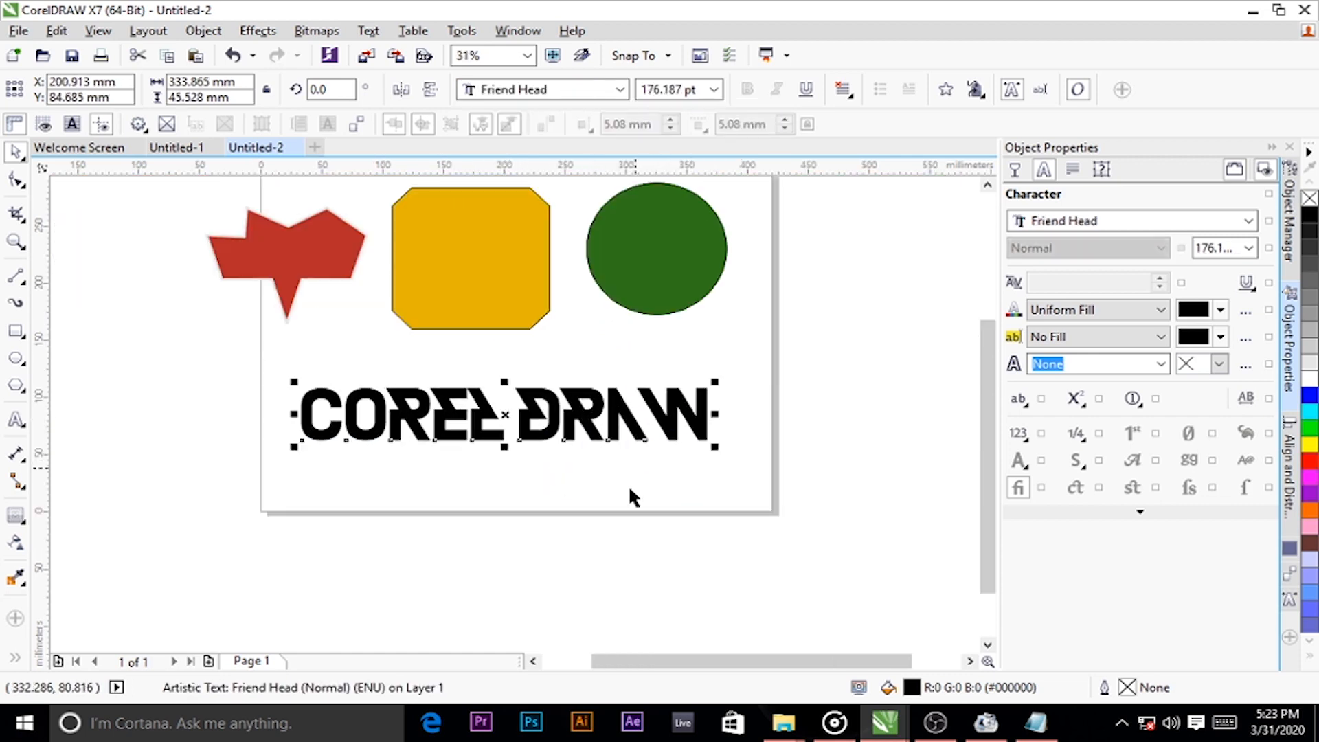
{"action": "left_click", "coordinate": [629, 474]}
Fill the COREL DRAW text with light grey (#B3B3B3)
{"action": "scroll", "coordinate": [536, 390], "scroll_direction": "up", "scroll_amount": 1}
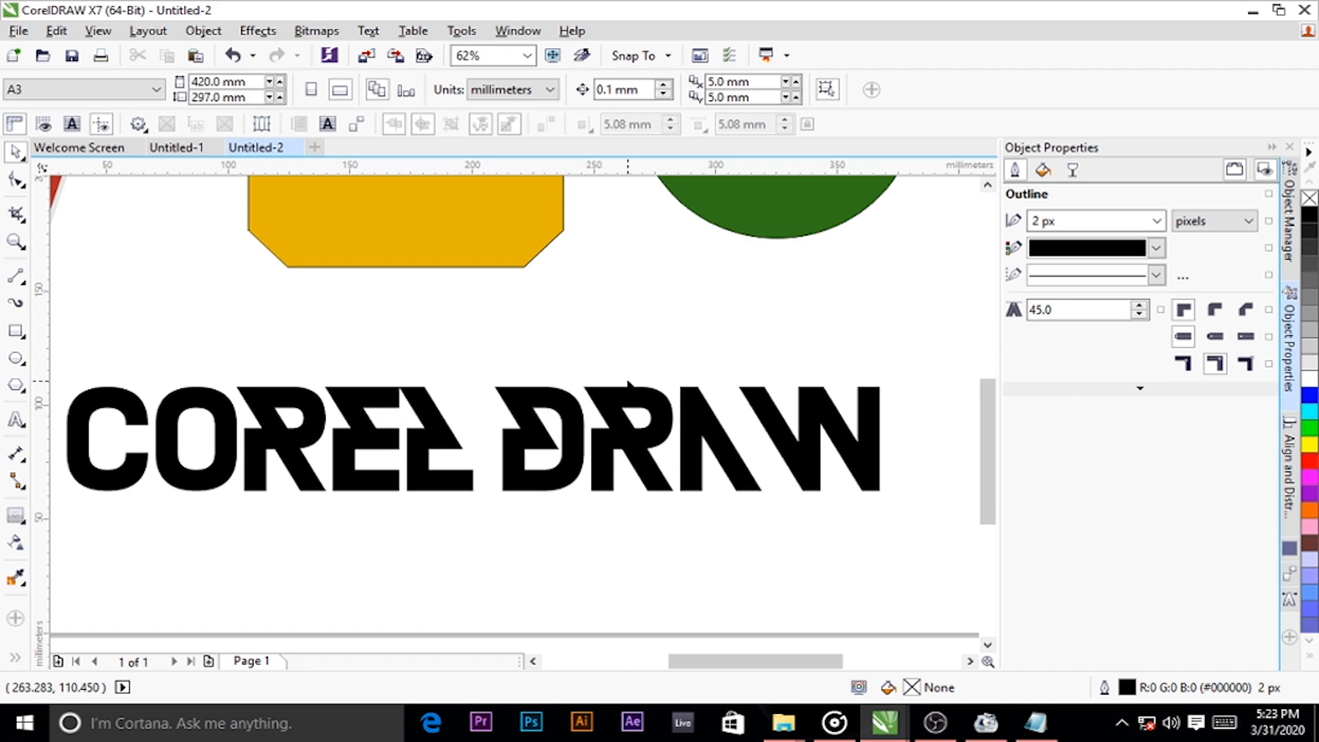
{"action": "scroll", "coordinate": [559, 448], "scroll_direction": "down", "scroll_amount": 1}
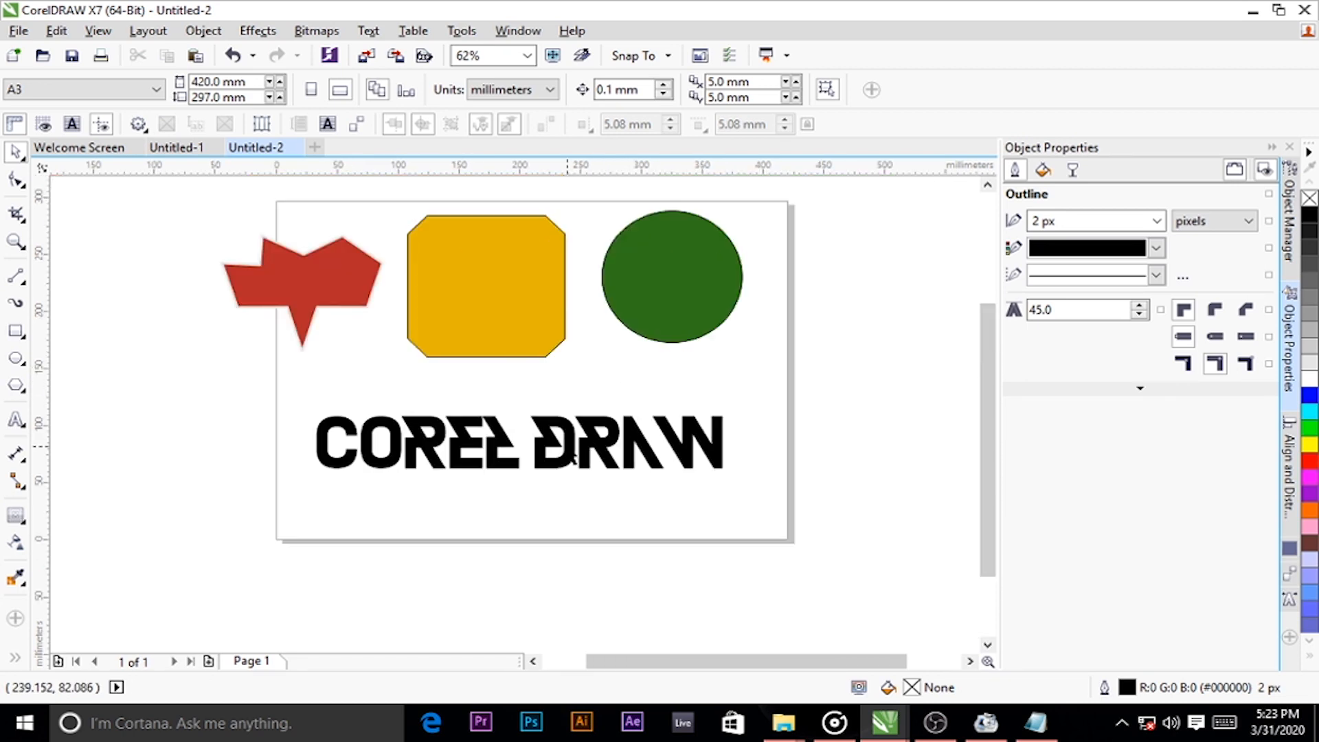
{"action": "scroll", "coordinate": [559, 447], "scroll_direction": "up", "scroll_amount": 1}
{"action": "left_click", "coordinate": [559, 454]}
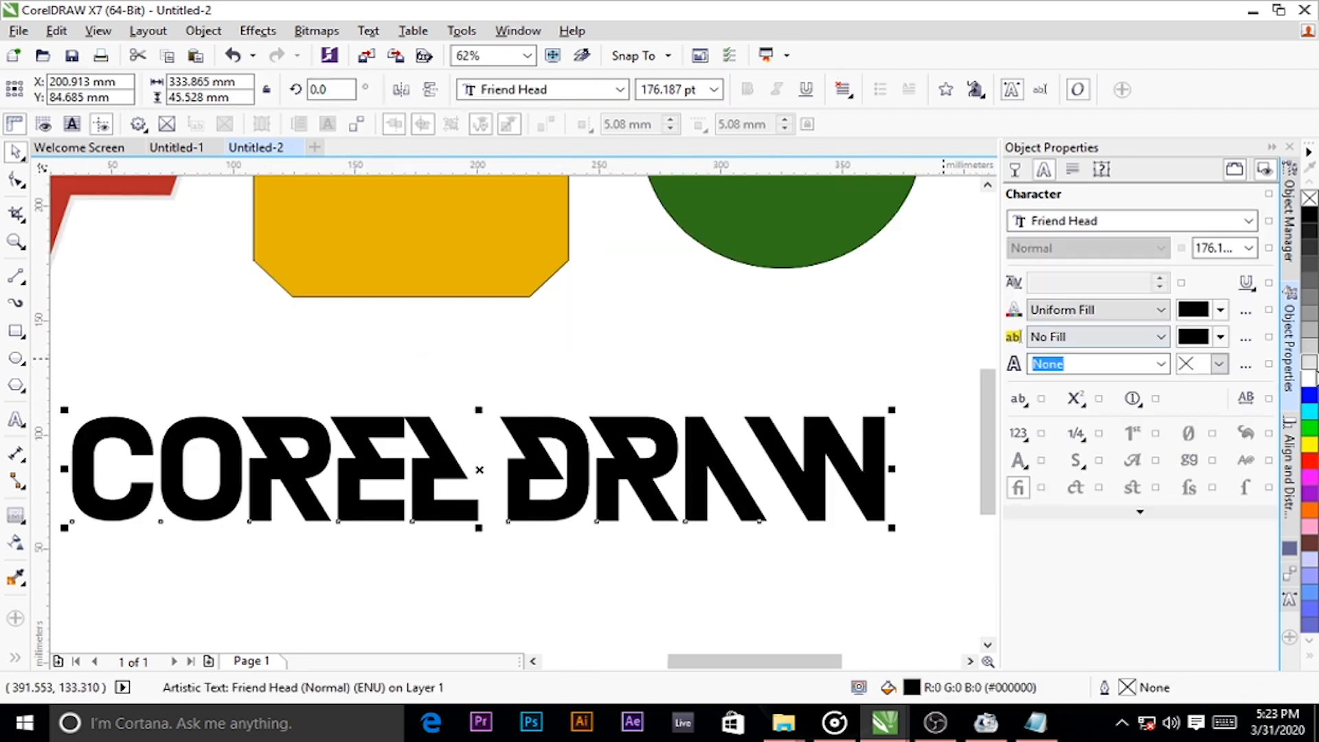
{"action": "left_click", "coordinate": [1310, 330]}
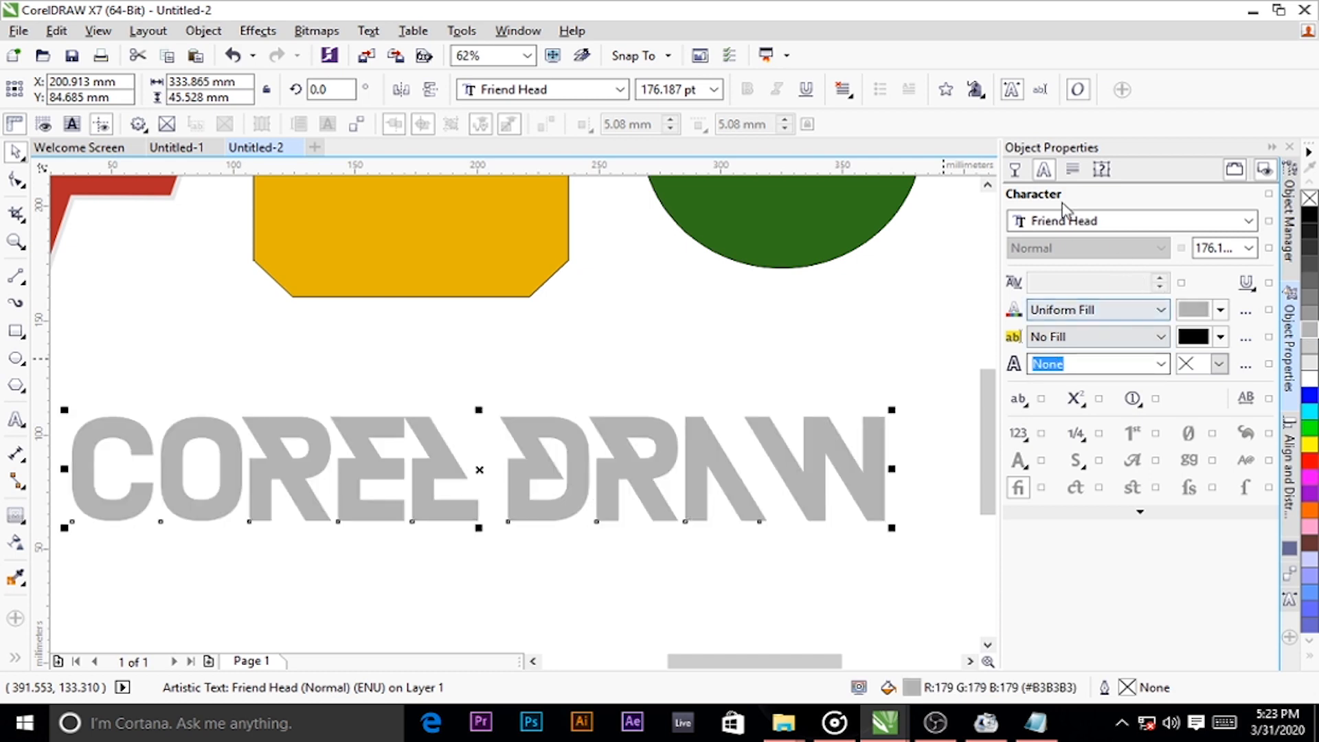
Try a 5 px outline on the COREL DRAW text and inspect the letter edges
{"action": "left_click", "coordinate": [1016, 170]}
{"action": "left_click", "coordinate": [1161, 364]}
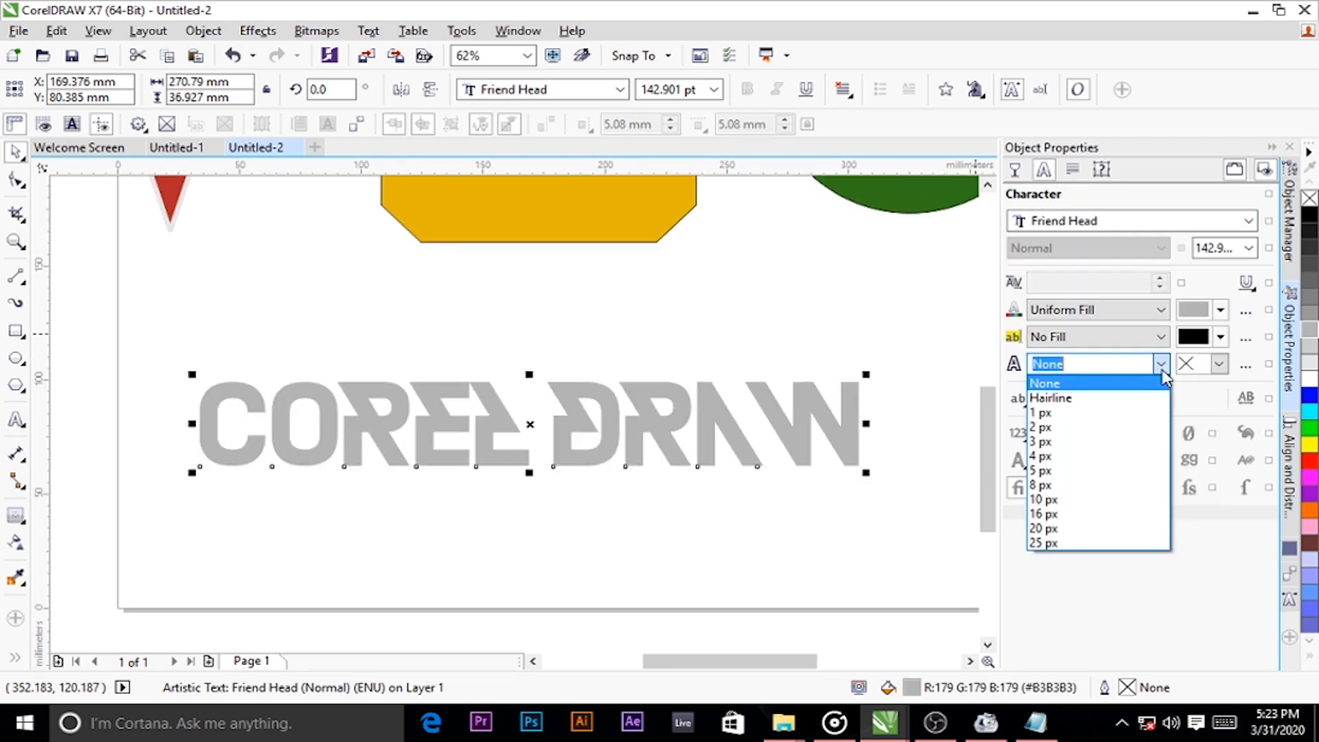
{"action": "left_click", "coordinate": [1043, 471]}
{"action": "scroll", "coordinate": [885, 435], "scroll_direction": "up", "scroll_amount": 3}
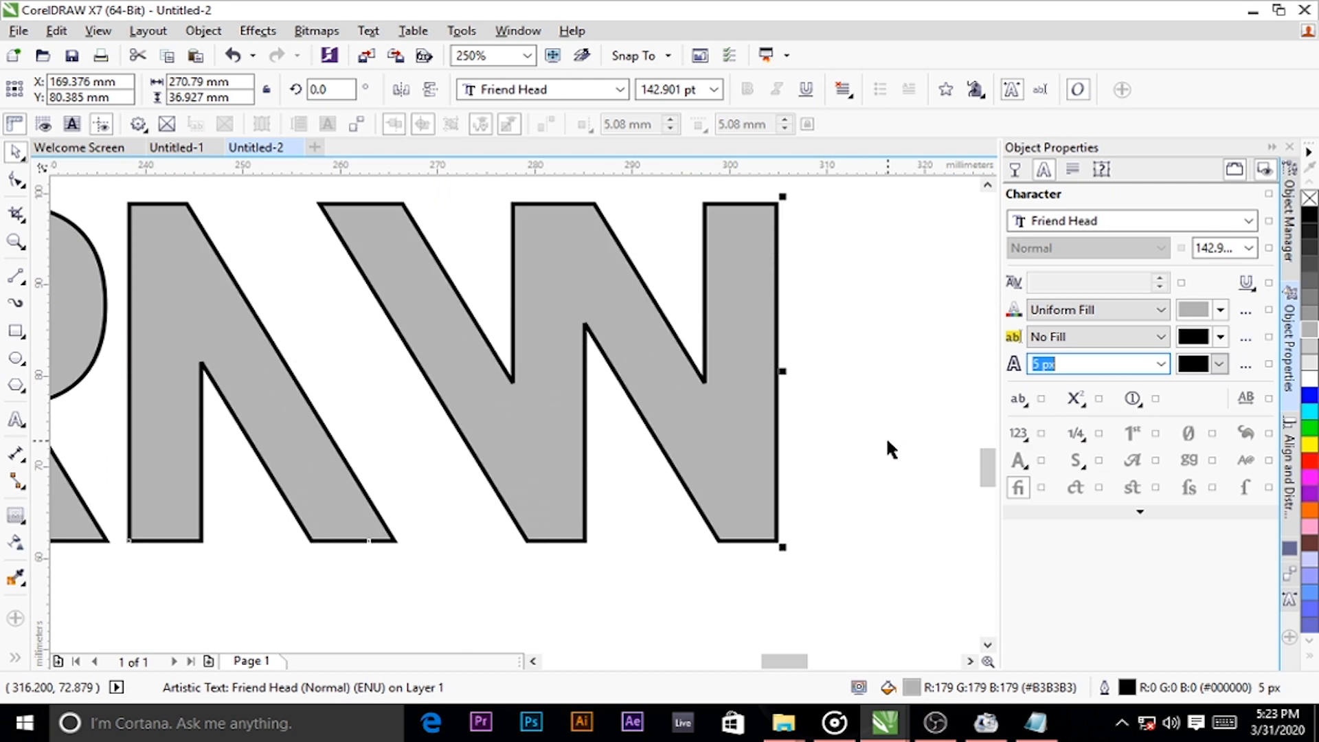
{"action": "scroll", "coordinate": [767, 417], "scroll_direction": "up", "scroll_amount": 3}
{"action": "scroll", "coordinate": [767, 417], "scroll_direction": "down", "scroll_amount": 4}
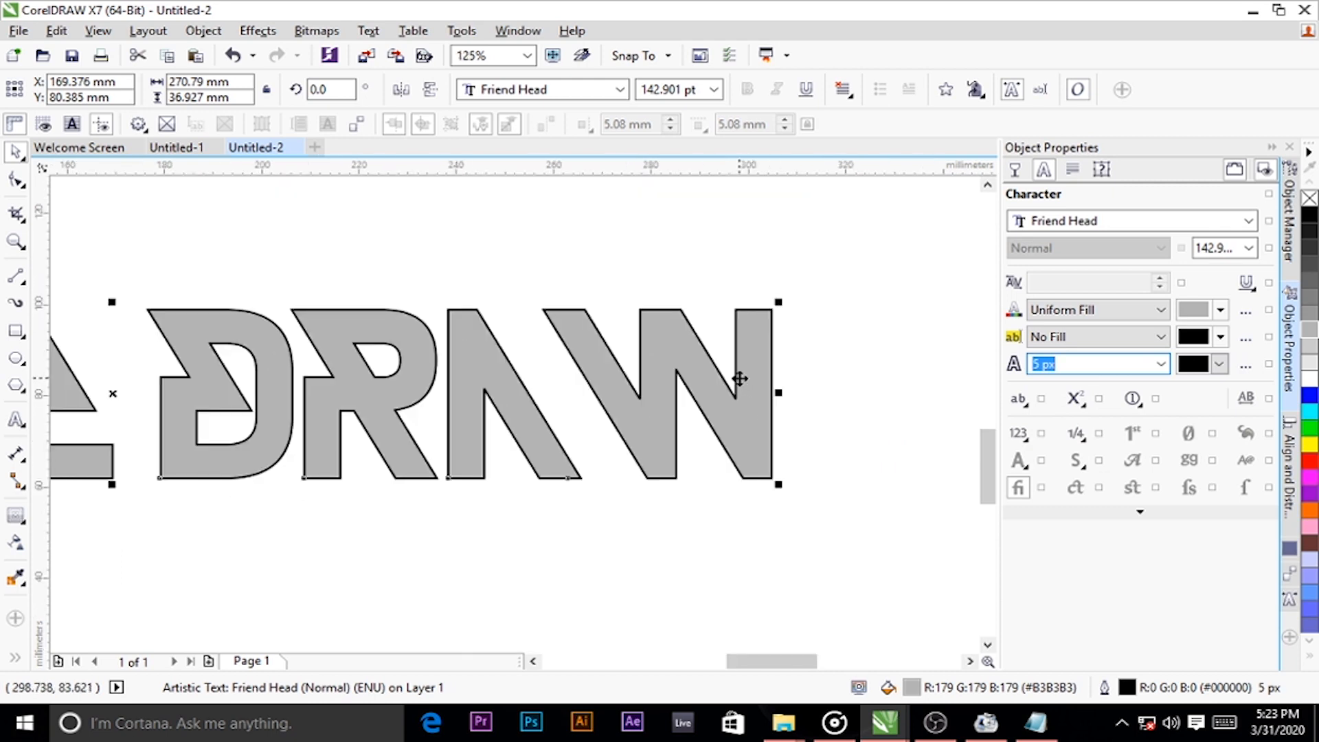
{"action": "scroll", "coordinate": [740, 379], "scroll_direction": "up", "scroll_amount": 2}
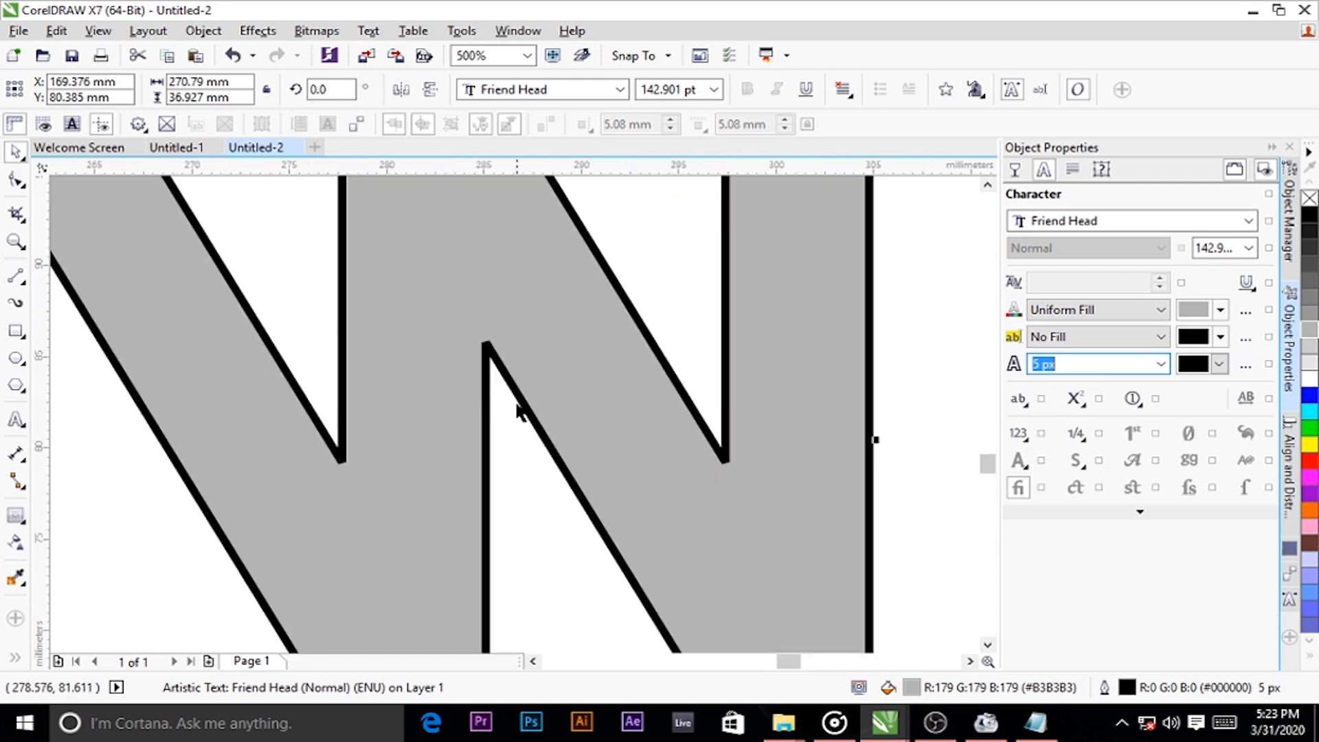
{"action": "scroll", "coordinate": [518, 411], "scroll_direction": "down", "scroll_amount": 1}
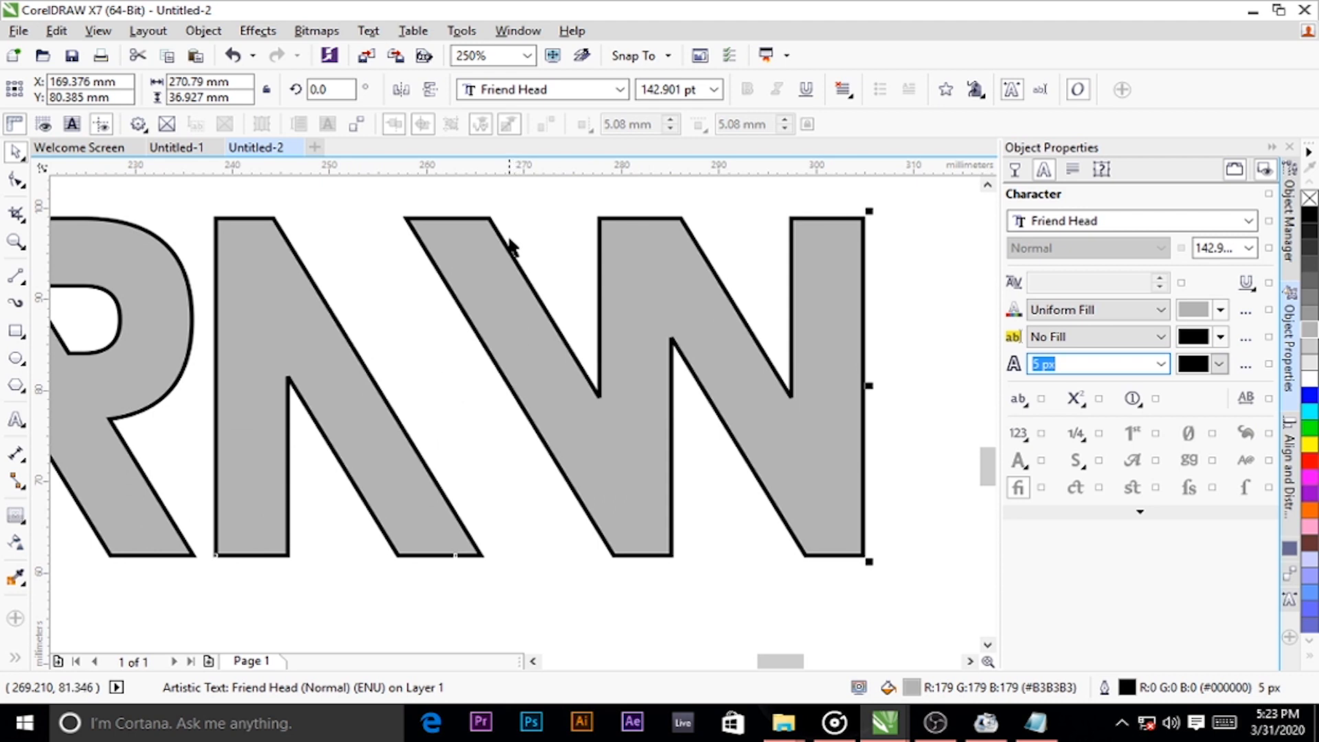
{"action": "scroll", "coordinate": [512, 246], "scroll_direction": "up", "scroll_amount": 1}
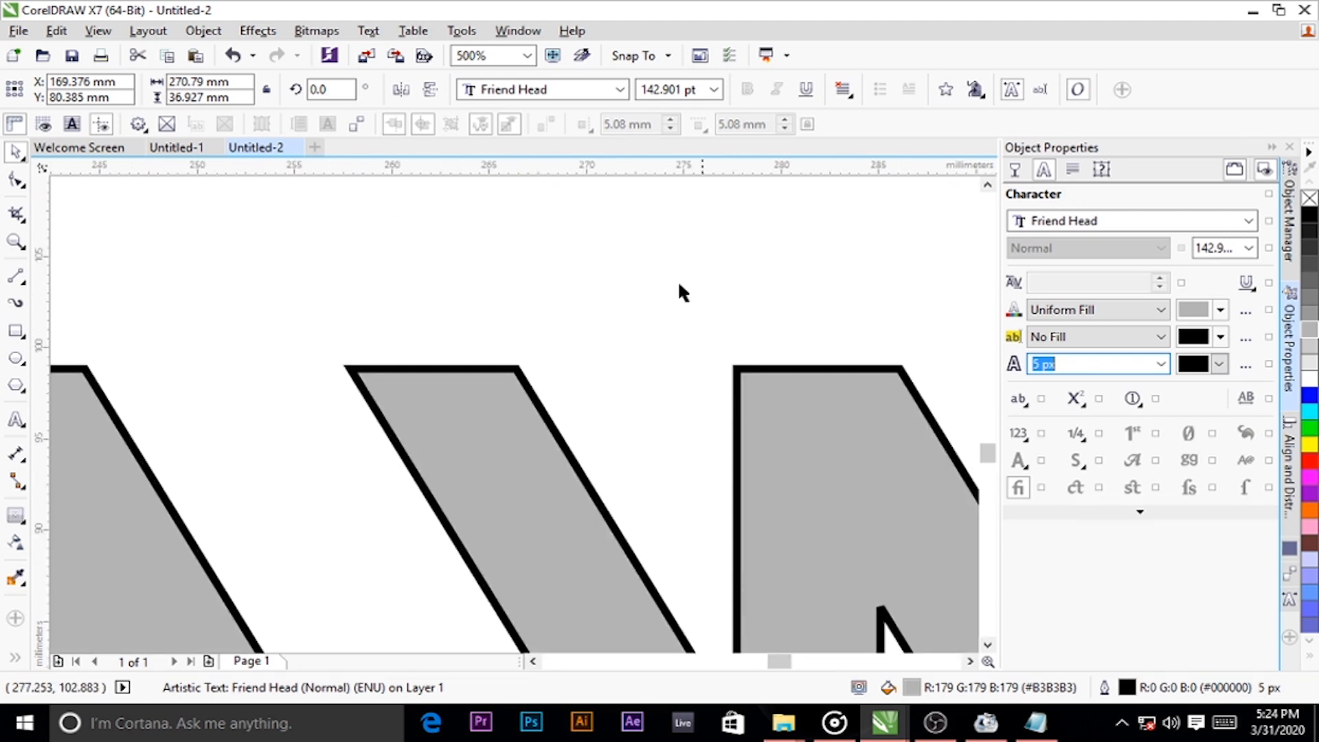
{"action": "scroll", "coordinate": [677, 279], "scroll_direction": "down", "scroll_amount": 3}
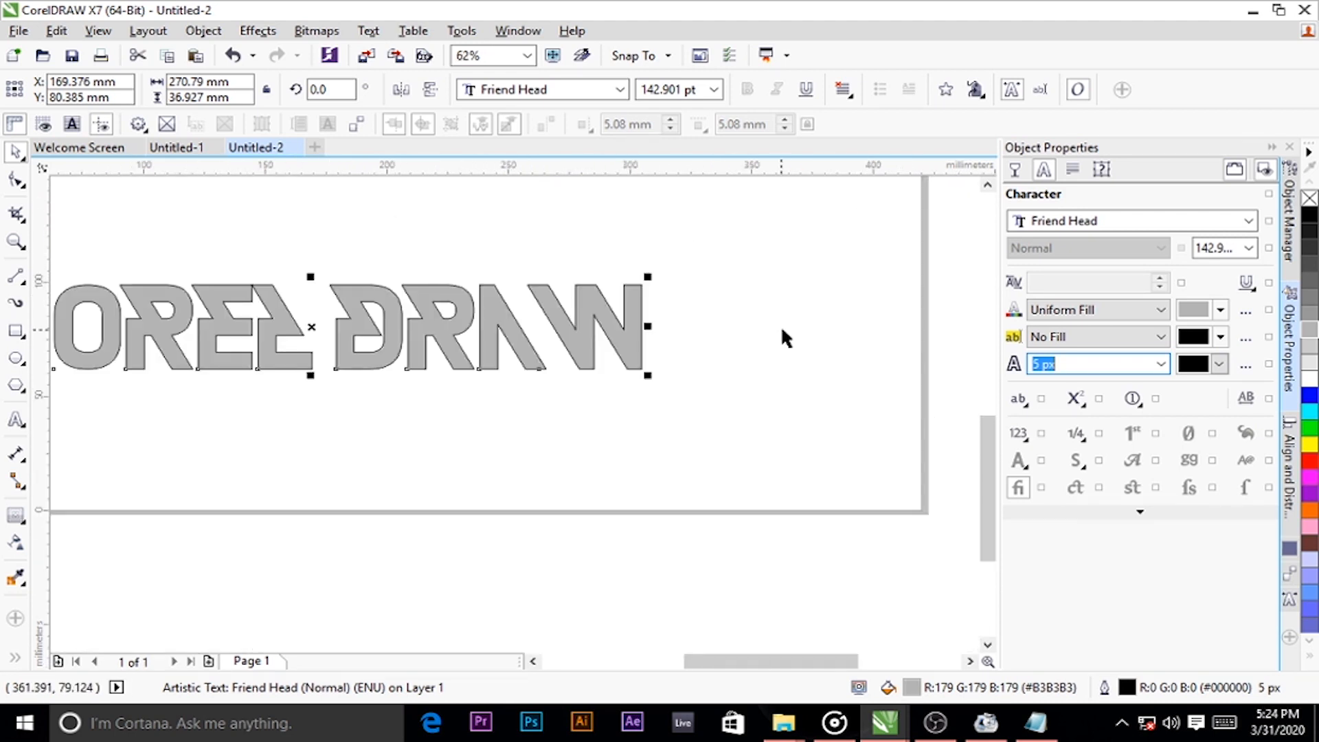
Remove the text's outline and move the text about 17 mm down and 5 mm to the left
{"action": "left_click", "coordinate": [1161, 364]}
{"action": "left_click", "coordinate": [1101, 389]}
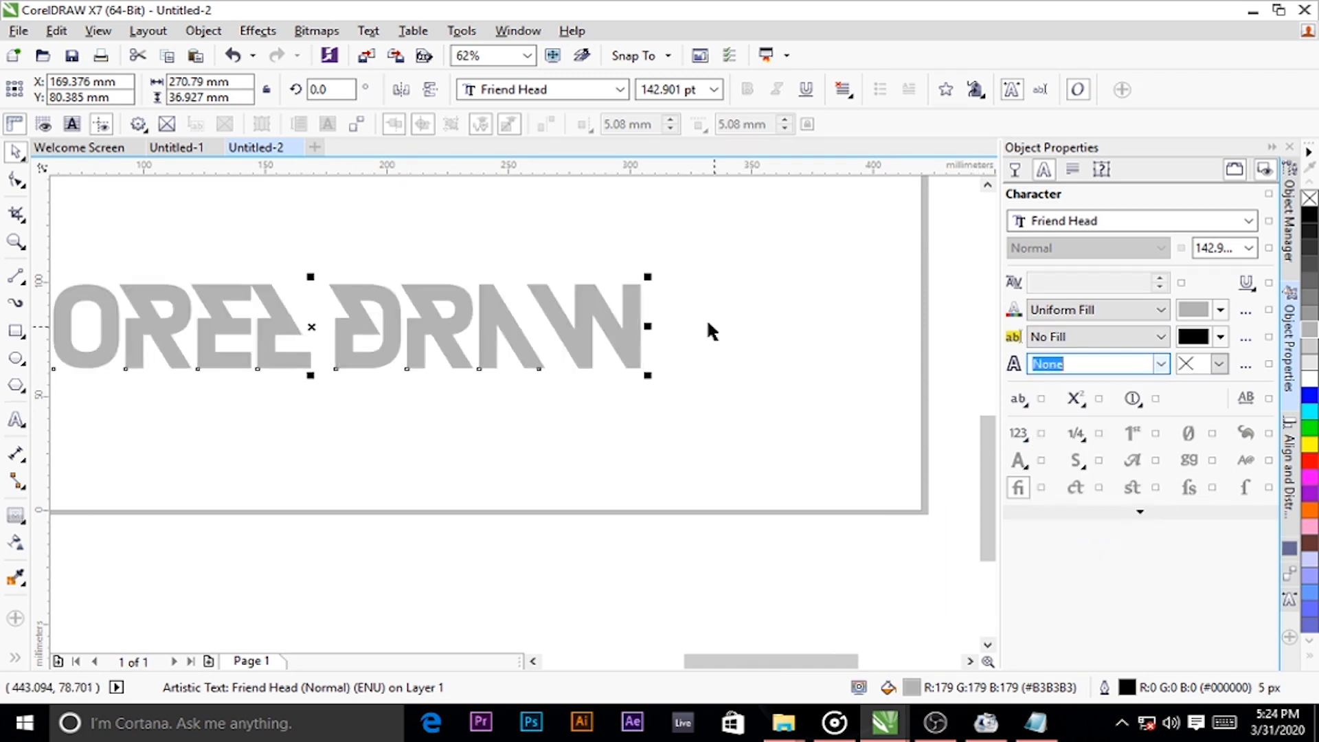
{"action": "scroll", "coordinate": [706, 318], "scroll_direction": "down", "scroll_amount": 2}
{"action": "scroll", "coordinate": [577, 310], "scroll_direction": "up", "scroll_amount": 2}
{"action": "left_click_drag", "start_coordinate": [563, 334], "coordinate": [550, 372]}
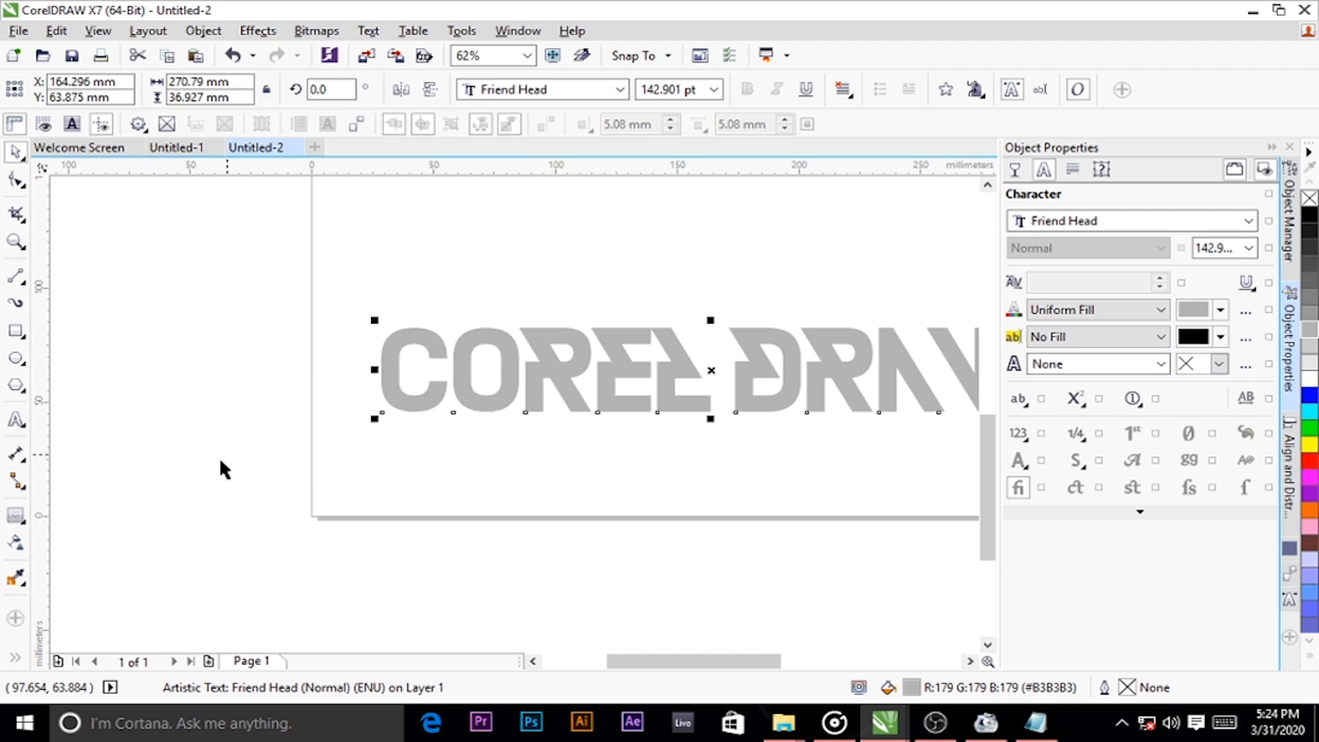
Add a one-step outside contour with an offset of about 3.3 mm around the COREL DRAW text
{"action": "left_click", "coordinate": [15, 515]}
{"action": "scroll", "coordinate": [295, 432], "scroll_direction": "down", "scroll_amount": 1}
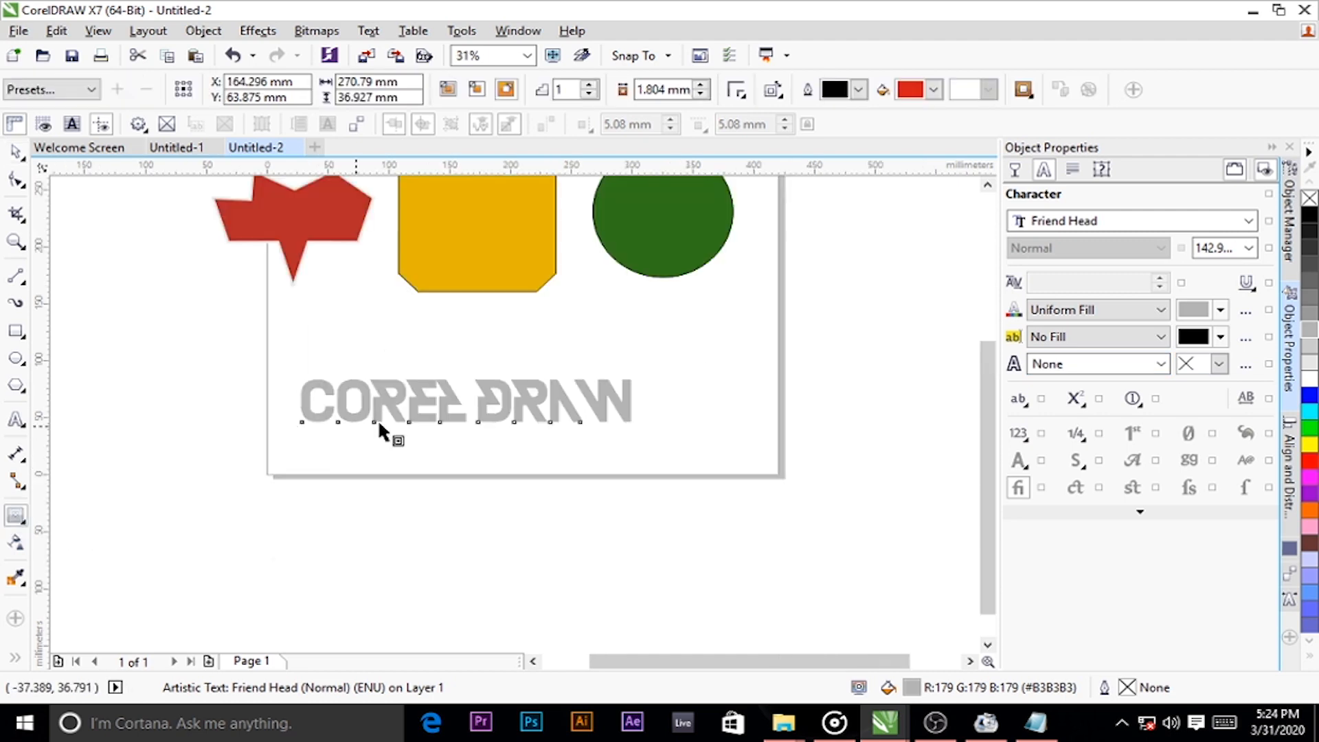
{"action": "scroll", "coordinate": [378, 419], "scroll_direction": "up", "scroll_amount": 1}
{"action": "scroll", "coordinate": [319, 435], "scroll_direction": "up", "scroll_amount": 1}
{"action": "mouse_move", "coordinate": [301, 437]}
{"action": "left_mouse_down"}
{"action": "mouse_move", "coordinate": [282, 419]}
{"action": "mouse_move", "coordinate": [241, 483]}
{"action": "mouse_move", "coordinate": [308, 425]}
{"action": "mouse_move", "coordinate": [317, 433]}
{"action": "left_mouse_up"}
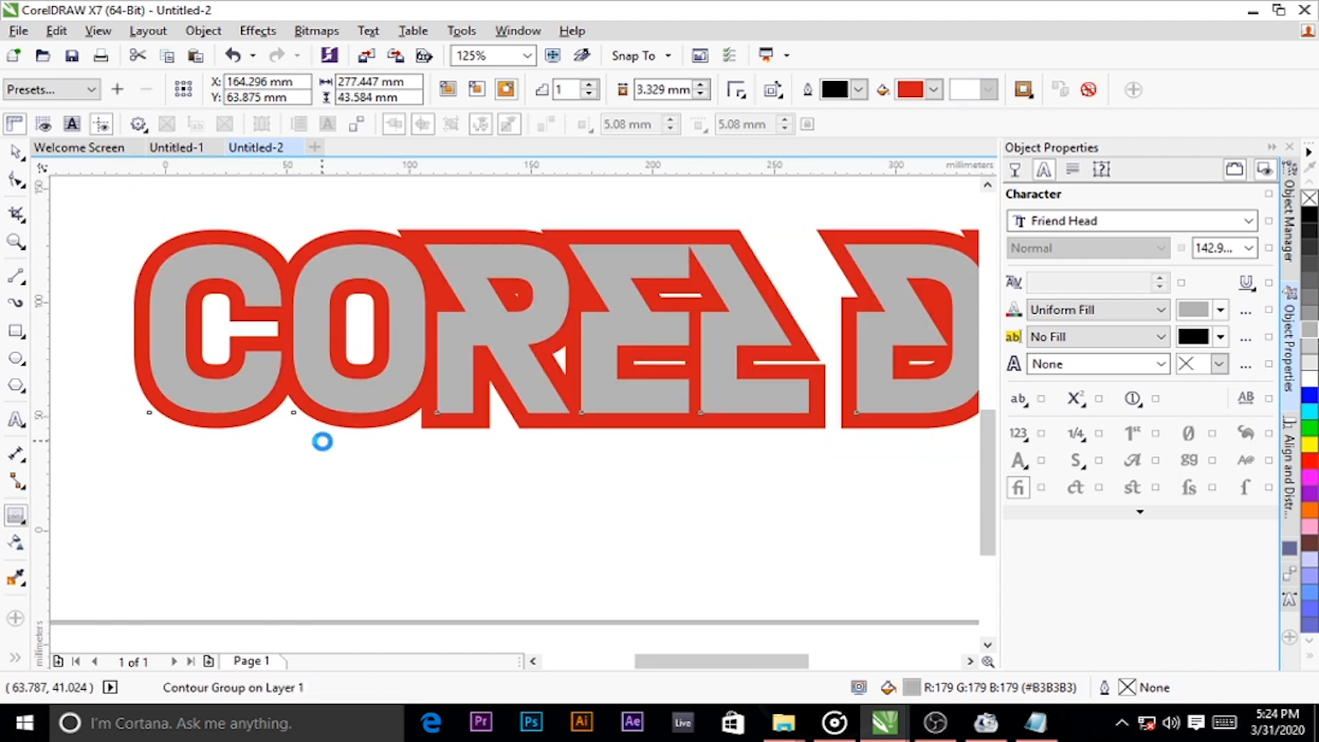
Try near-black, pale lavender and medium blue as the contour's fill color
{"action": "scroll", "coordinate": [333, 447], "scroll_direction": "down", "scroll_amount": 1}
{"action": "left_click", "coordinate": [933, 90]}
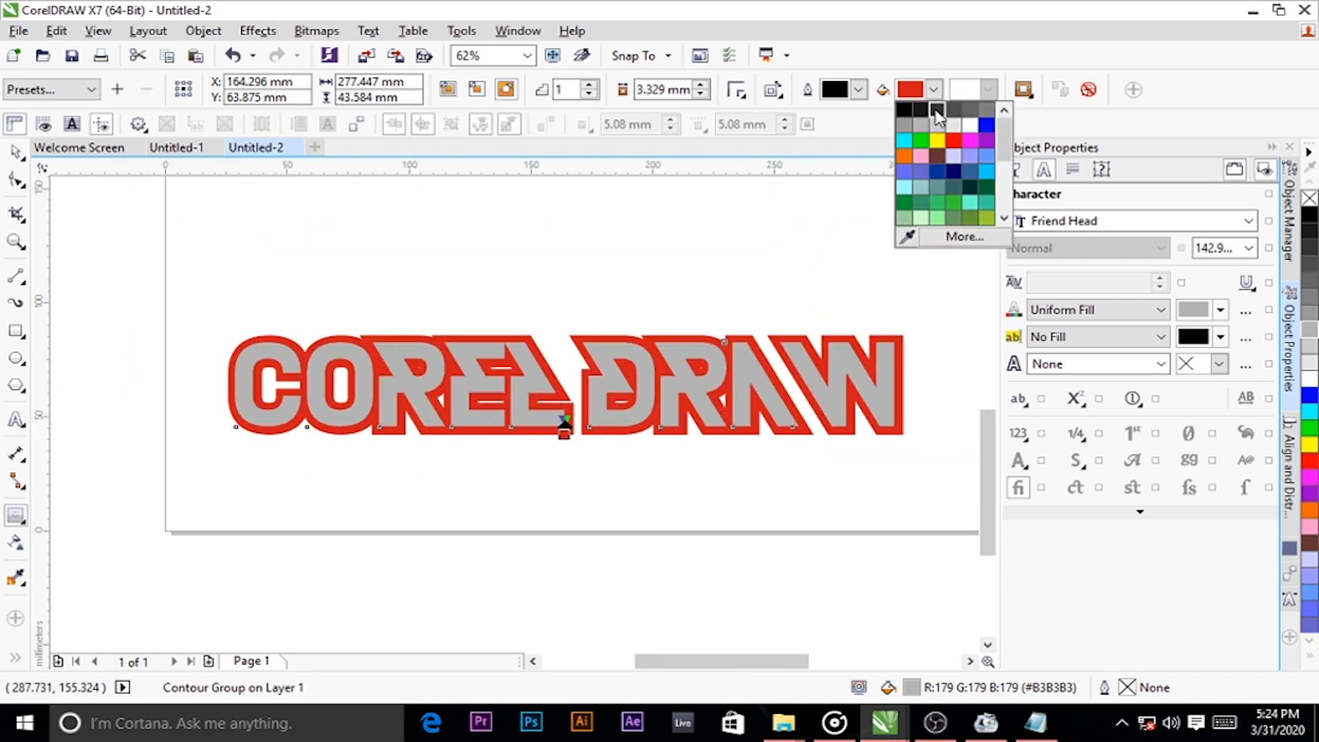
{"action": "left_click", "coordinate": [938, 110]}
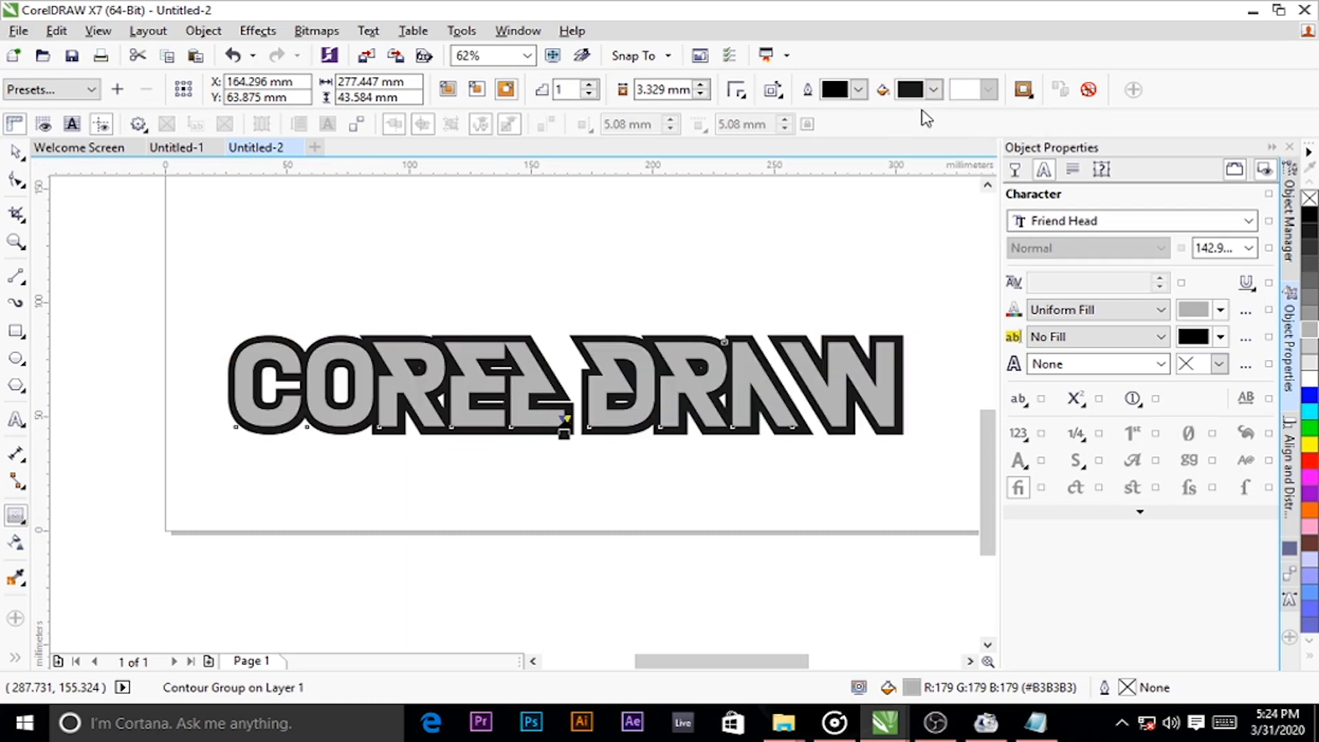
{"action": "left_click", "coordinate": [933, 90]}
{"action": "left_click", "coordinate": [950, 154]}
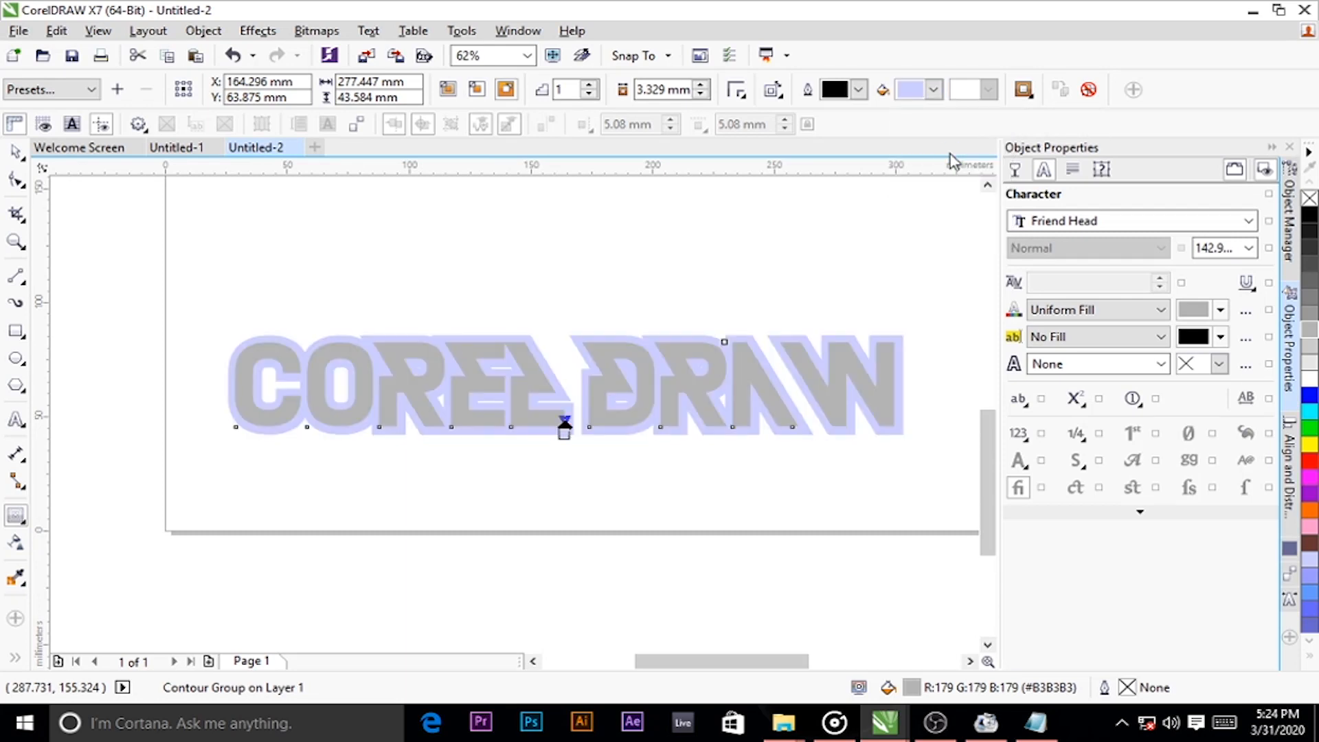
{"action": "left_click", "coordinate": [934, 90]}
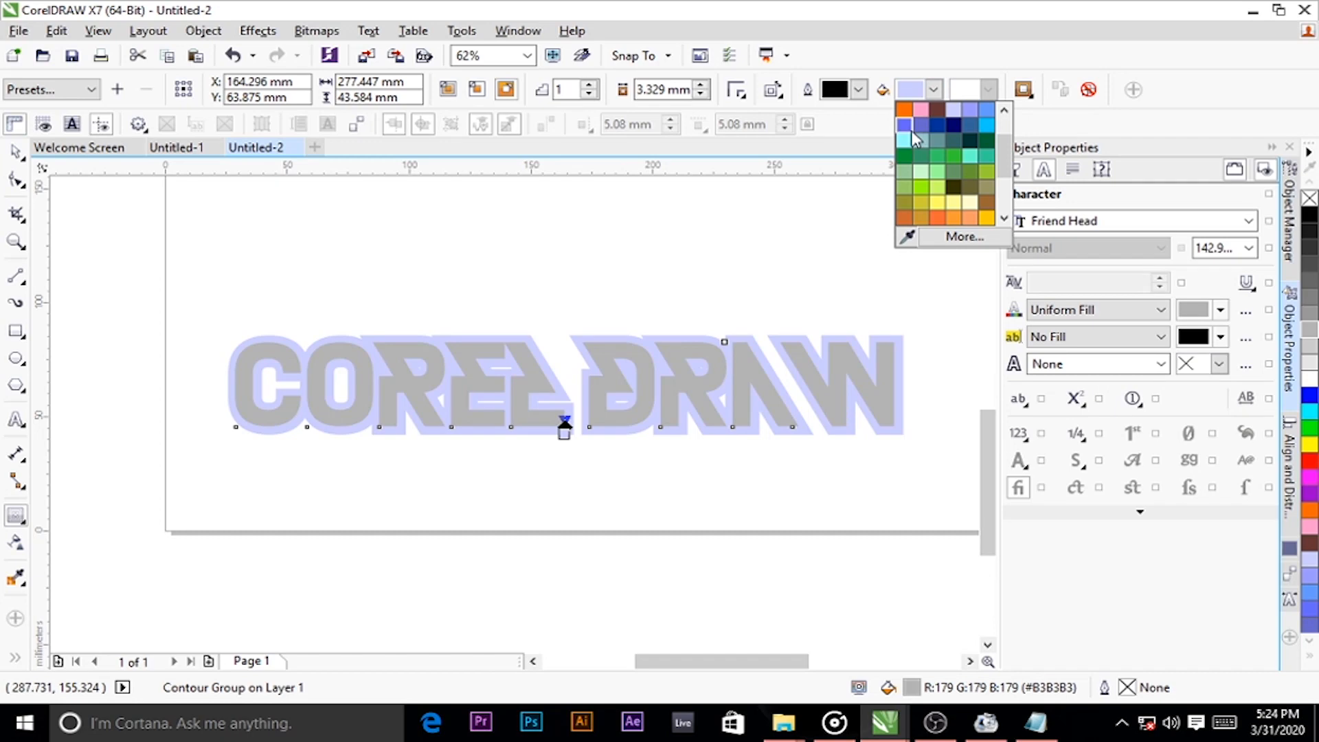
{"action": "left_click", "coordinate": [914, 128]}
Set the contour's fill color to dark grey
{"action": "left_click", "coordinate": [934, 90]}
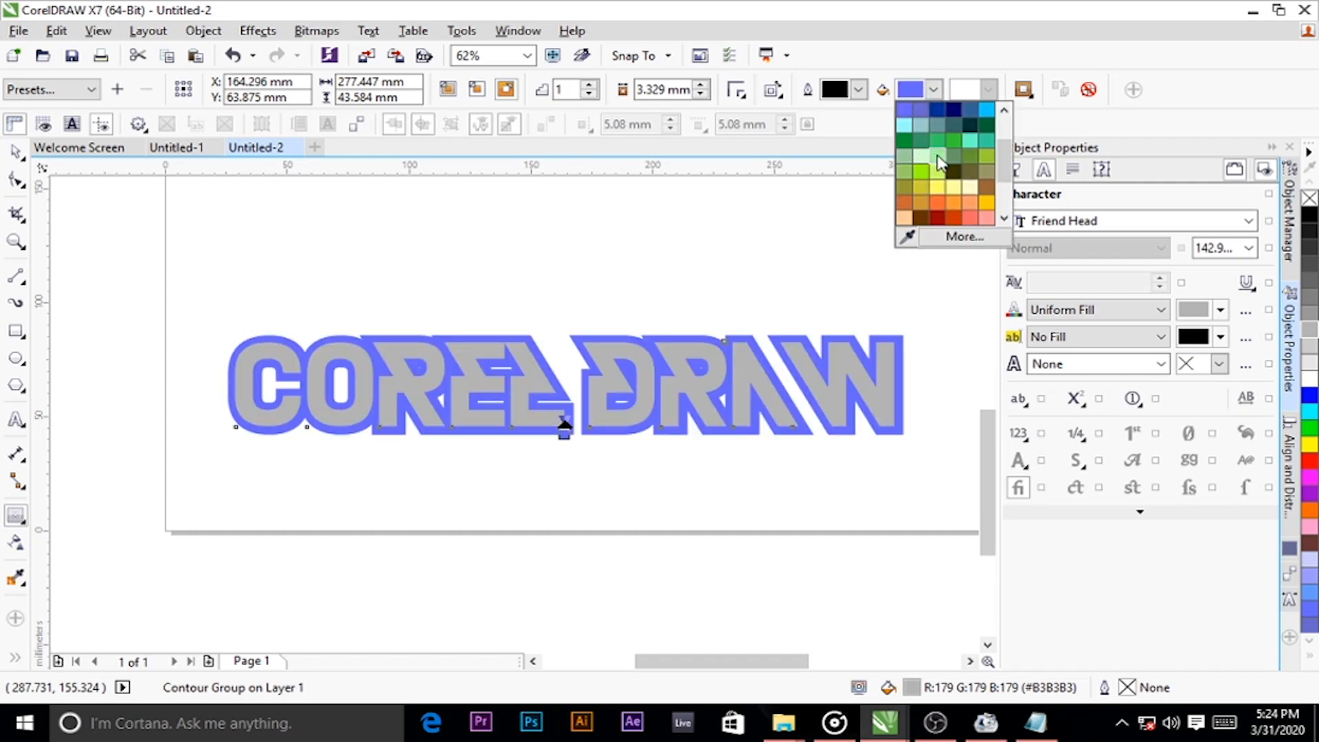
{"action": "scroll", "coordinate": [991, 161], "scroll_direction": "up", "scroll_amount": 3}
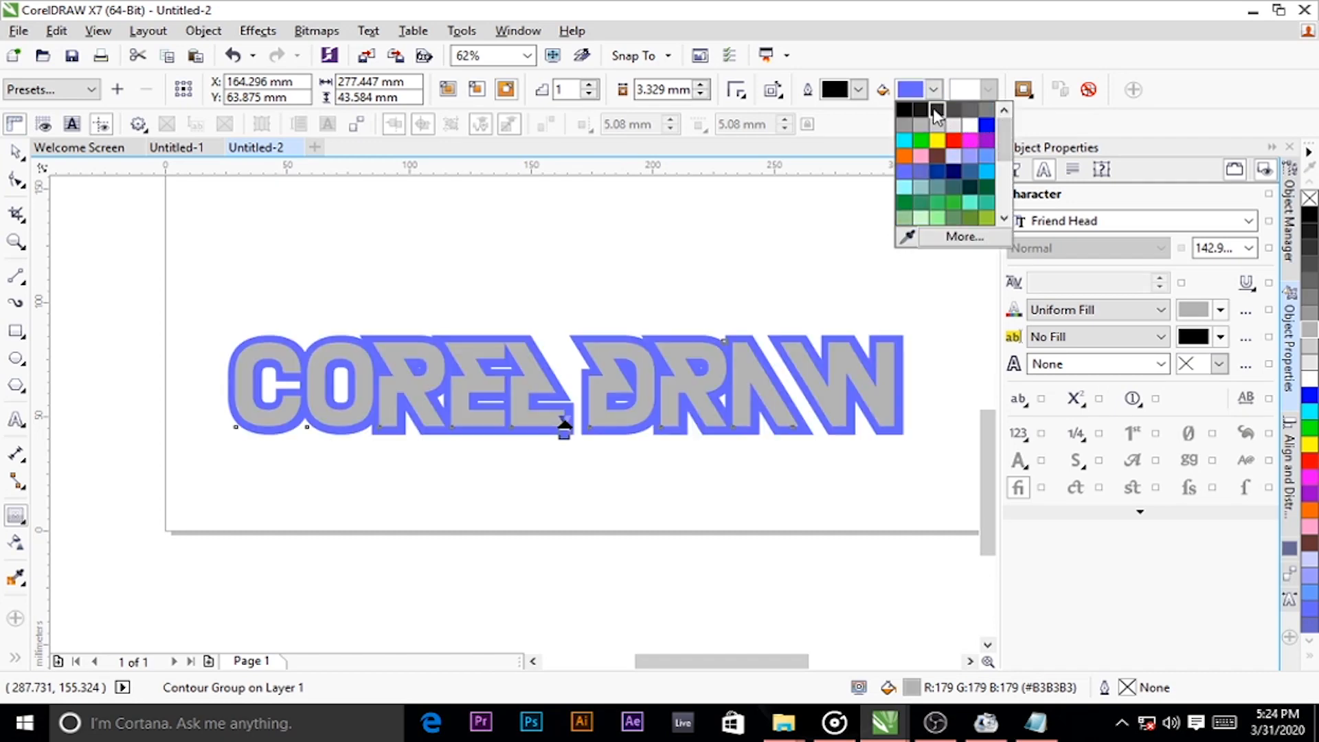
{"action": "left_click", "coordinate": [934, 109]}
{"action": "scroll", "coordinate": [484, 371], "scroll_direction": "up", "scroll_amount": 4}
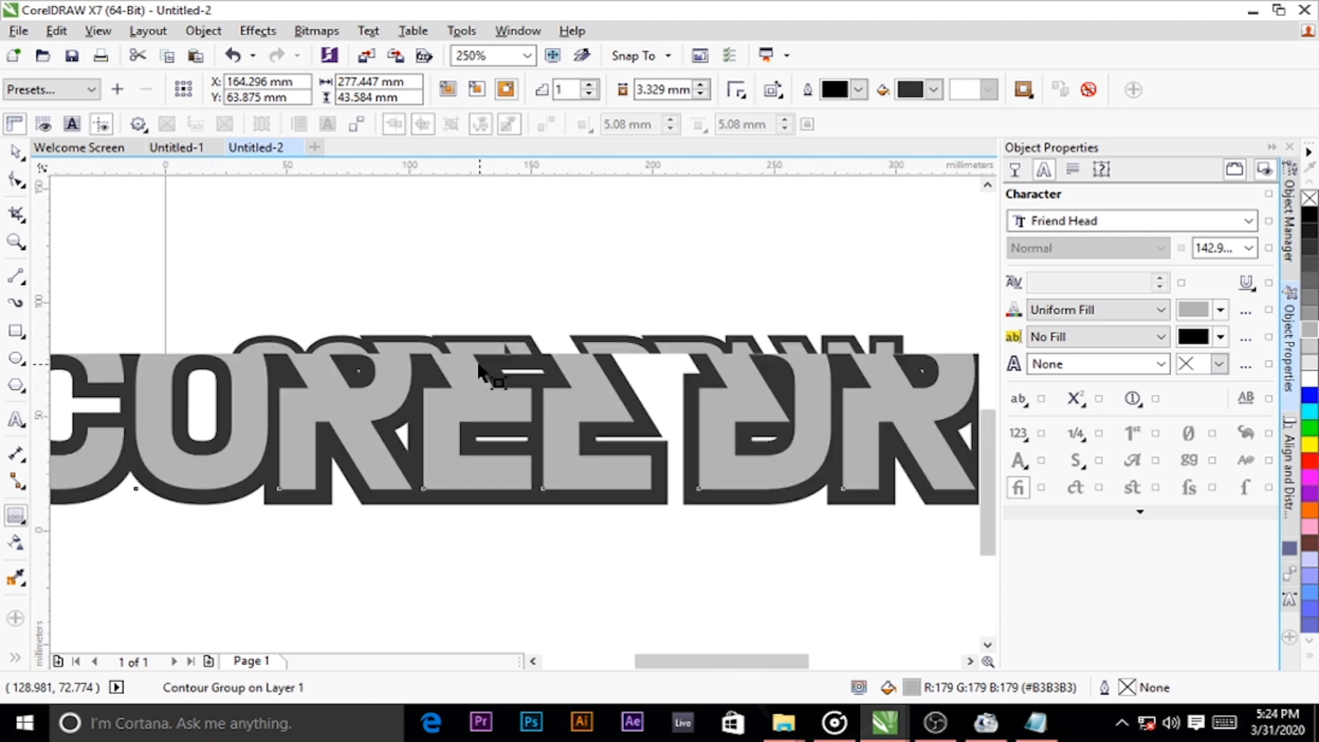
{"action": "scroll", "coordinate": [485, 371], "scroll_direction": "down", "scroll_amount": 4}
{"action": "scroll", "coordinate": [485, 371], "scroll_direction": "down", "scroll_amount": 1}
{"action": "scroll", "coordinate": [505, 382], "scroll_direction": "up", "scroll_amount": 1}
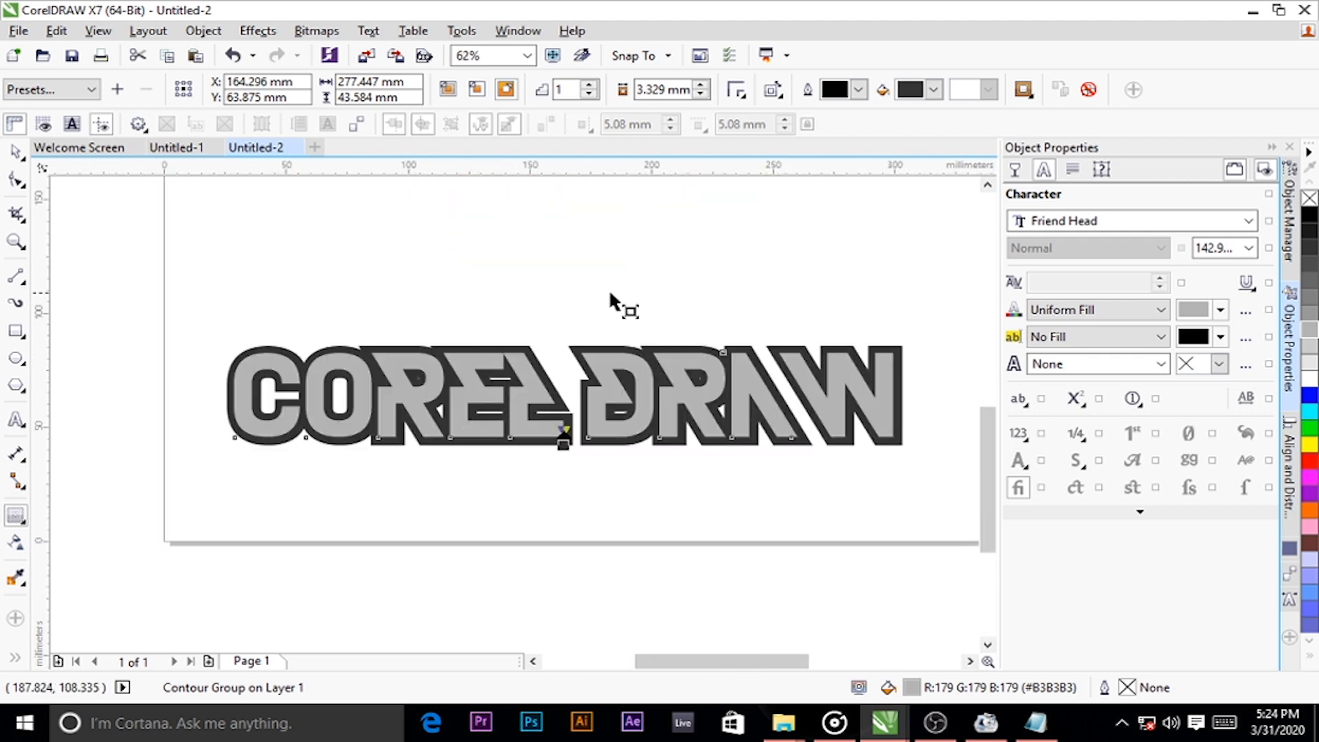
Increase the text's contour to 2 steps
{"action": "left_click", "coordinate": [590, 86]}
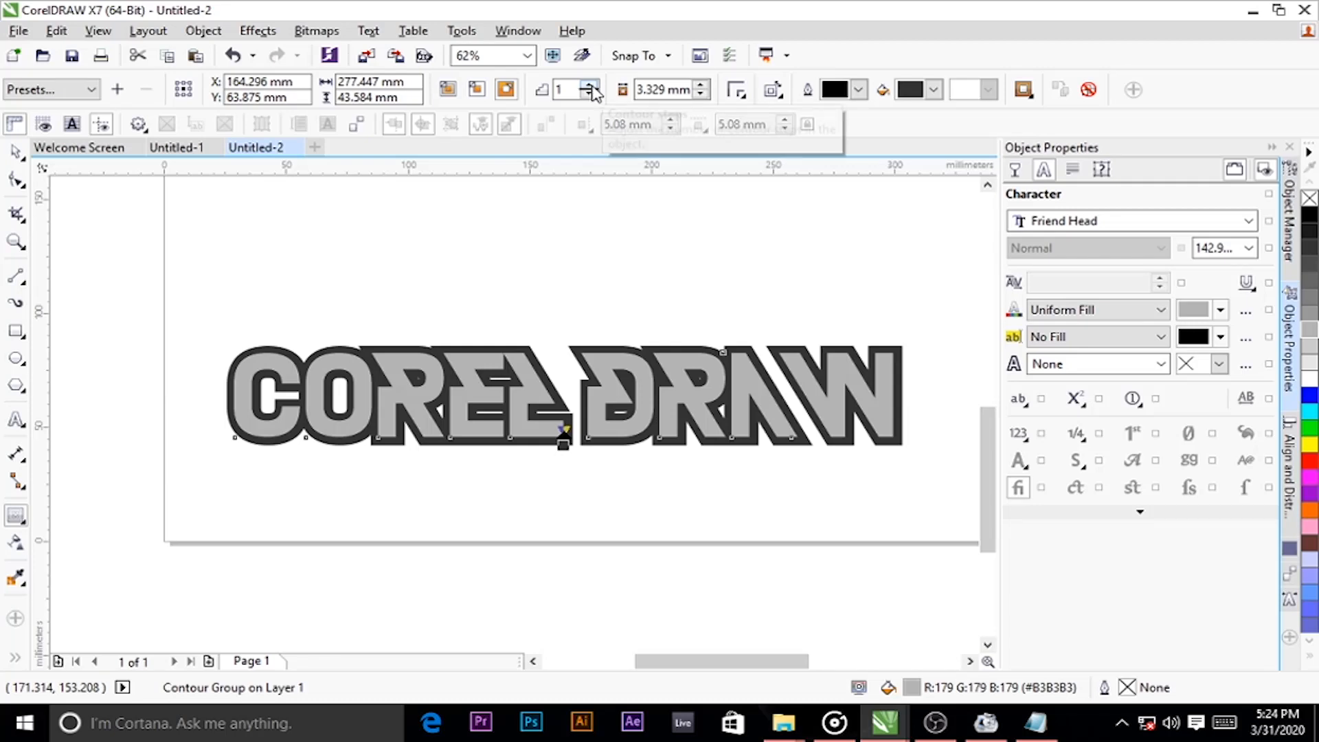
{"action": "scroll", "coordinate": [365, 357], "scroll_direction": "up", "scroll_amount": 2}
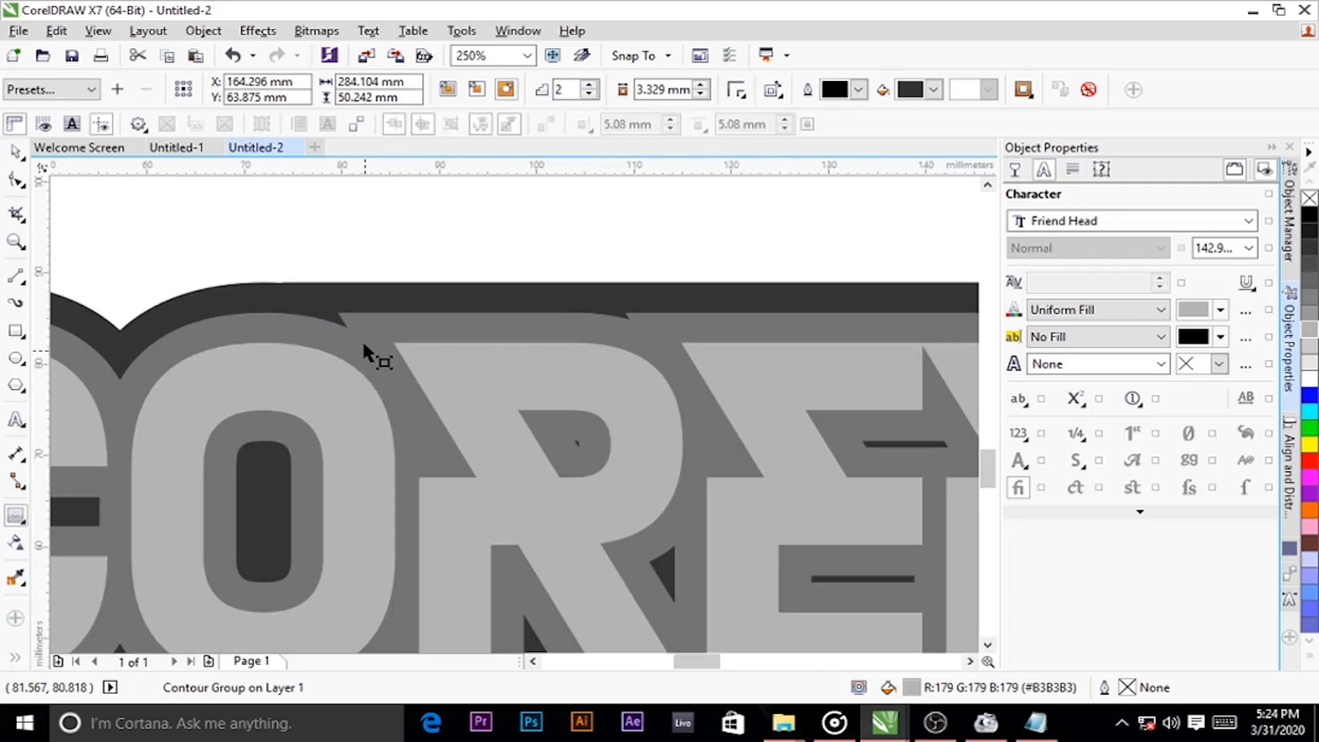
{"action": "scroll", "coordinate": [362, 330], "scroll_direction": "up", "scroll_amount": 2}
{"action": "scroll", "coordinate": [365, 330], "scroll_direction": "down", "scroll_amount": 4}
{"action": "scroll", "coordinate": [369, 326], "scroll_direction": "down", "scroll_amount": 2}
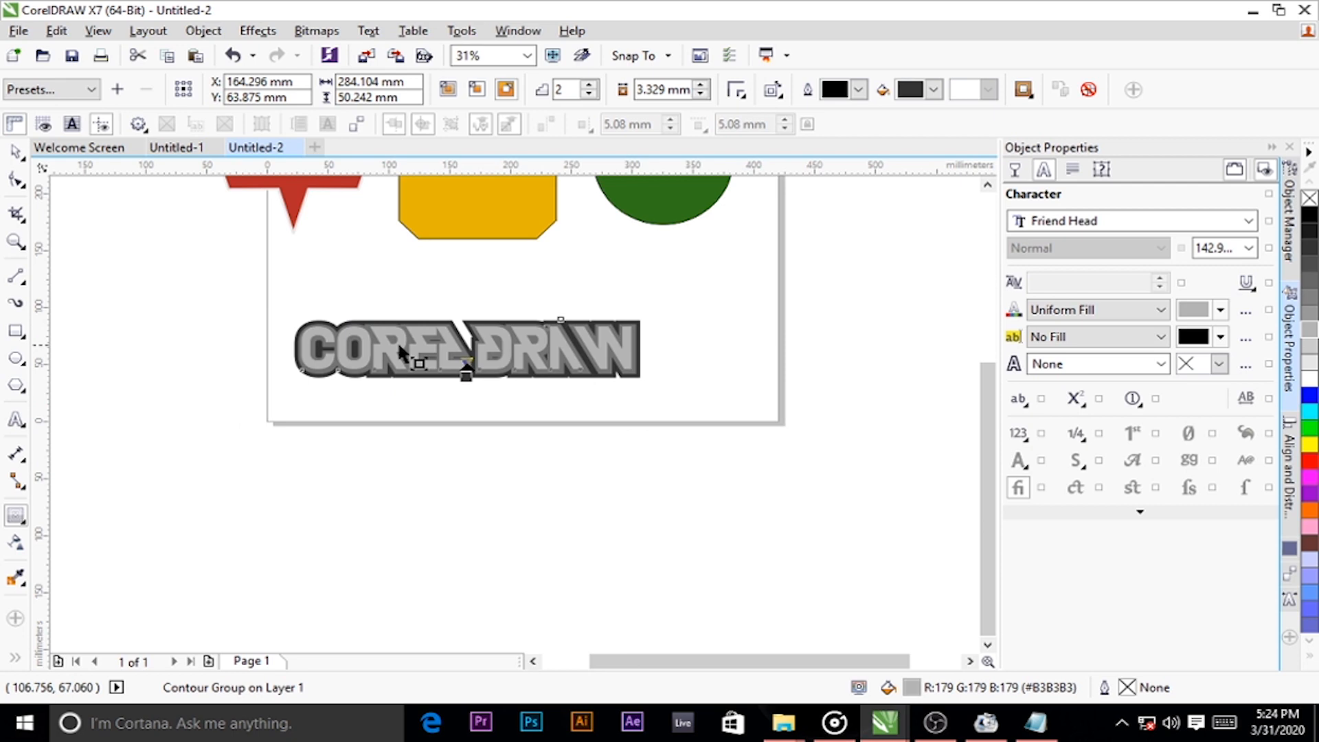
Break the contour group apart so the contour is separate from the COREL DRAW text
{"action": "scroll", "coordinate": [448, 335], "scroll_direction": "up", "scroll_amount": 2}
{"action": "scroll", "coordinate": [372, 379], "scroll_direction": "down", "scroll_amount": 2}
{"action": "scroll", "coordinate": [372, 382], "scroll_direction": "down", "scroll_amount": 2}
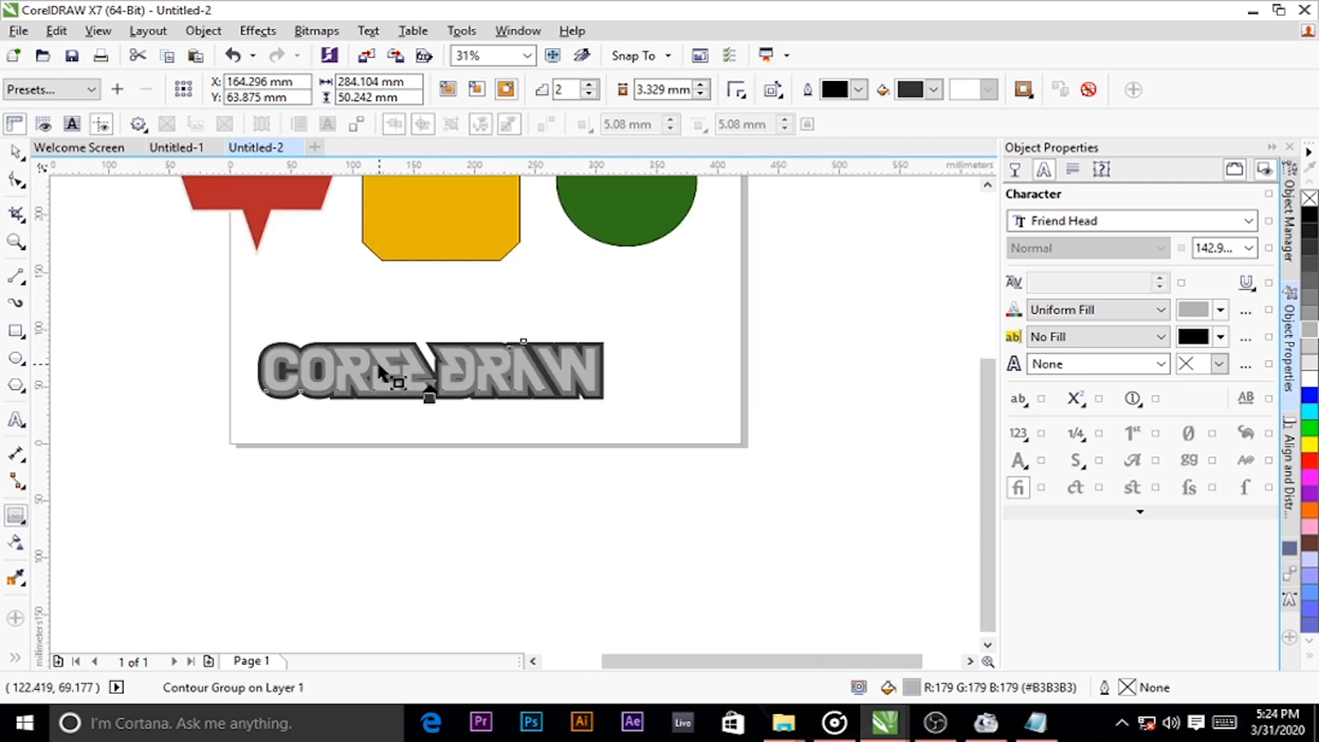
{"action": "scroll", "coordinate": [378, 358], "scroll_direction": "up", "scroll_amount": 4}
{"action": "scroll", "coordinate": [382, 348], "scroll_direction": "up", "scroll_amount": 2}
{"action": "scroll", "coordinate": [382, 349], "scroll_direction": "down", "scroll_amount": 2}
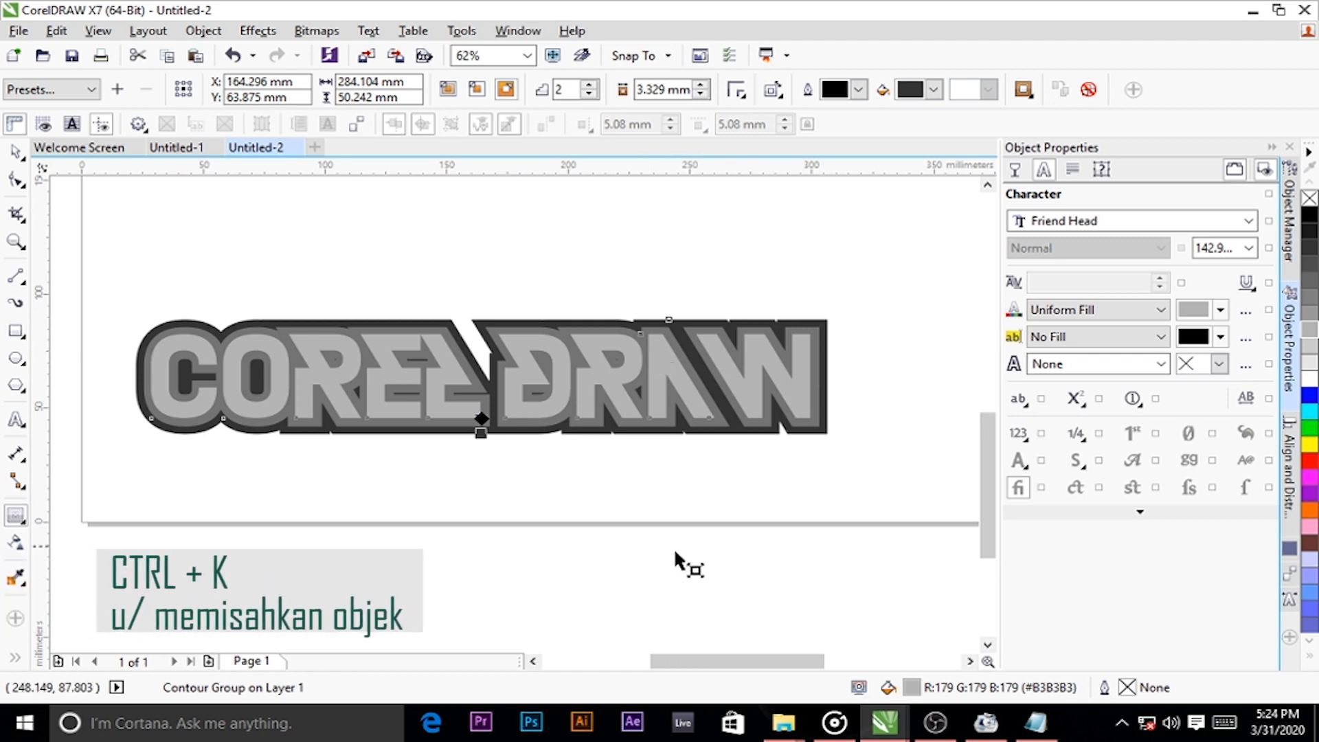
{"action": "key", "text": "ctrl+k"}
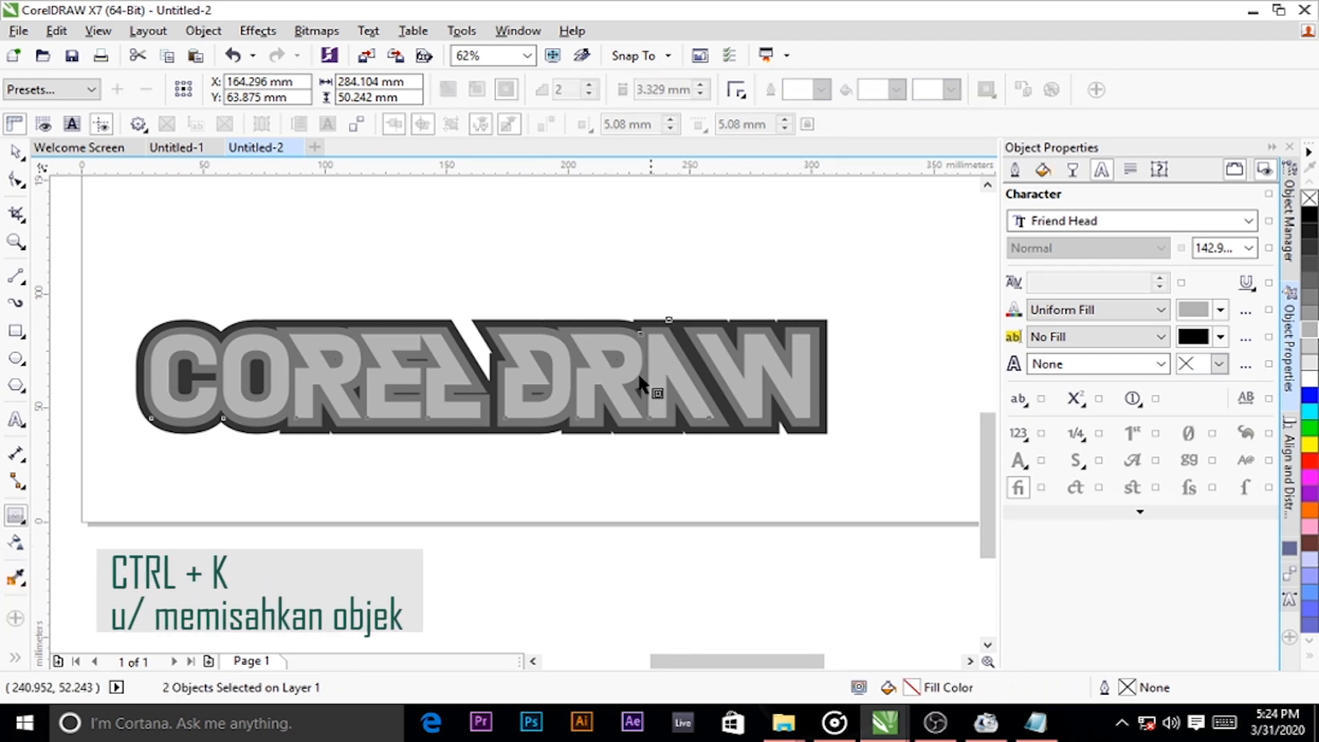
Ungroup the two-object contour behind the COREL DRAW text into separate outlines
{"action": "left_click", "coordinate": [208, 233]}
{"action": "scroll", "coordinate": [186, 329], "scroll_direction": "up", "scroll_amount": 3}
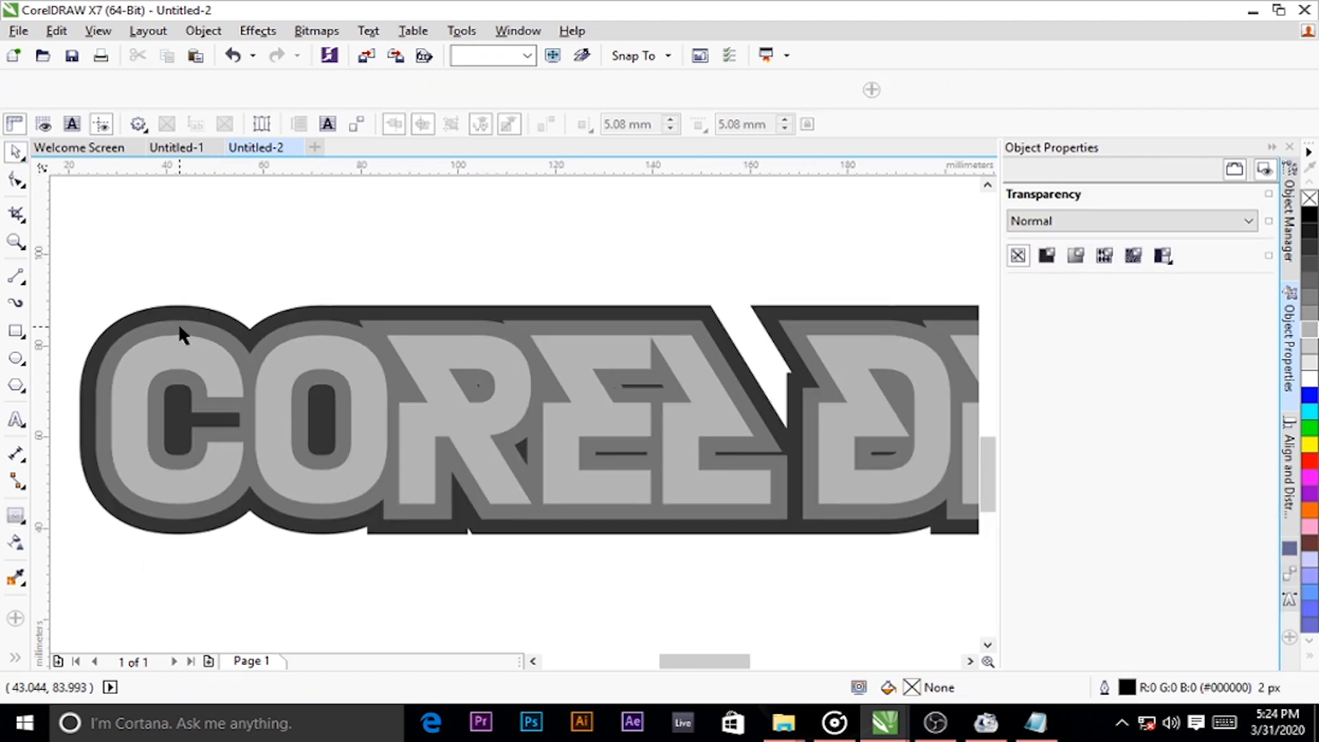
{"action": "left_click", "coordinate": [178, 326]}
{"action": "scroll", "coordinate": [179, 327], "scroll_direction": "down", "scroll_amount": 1}
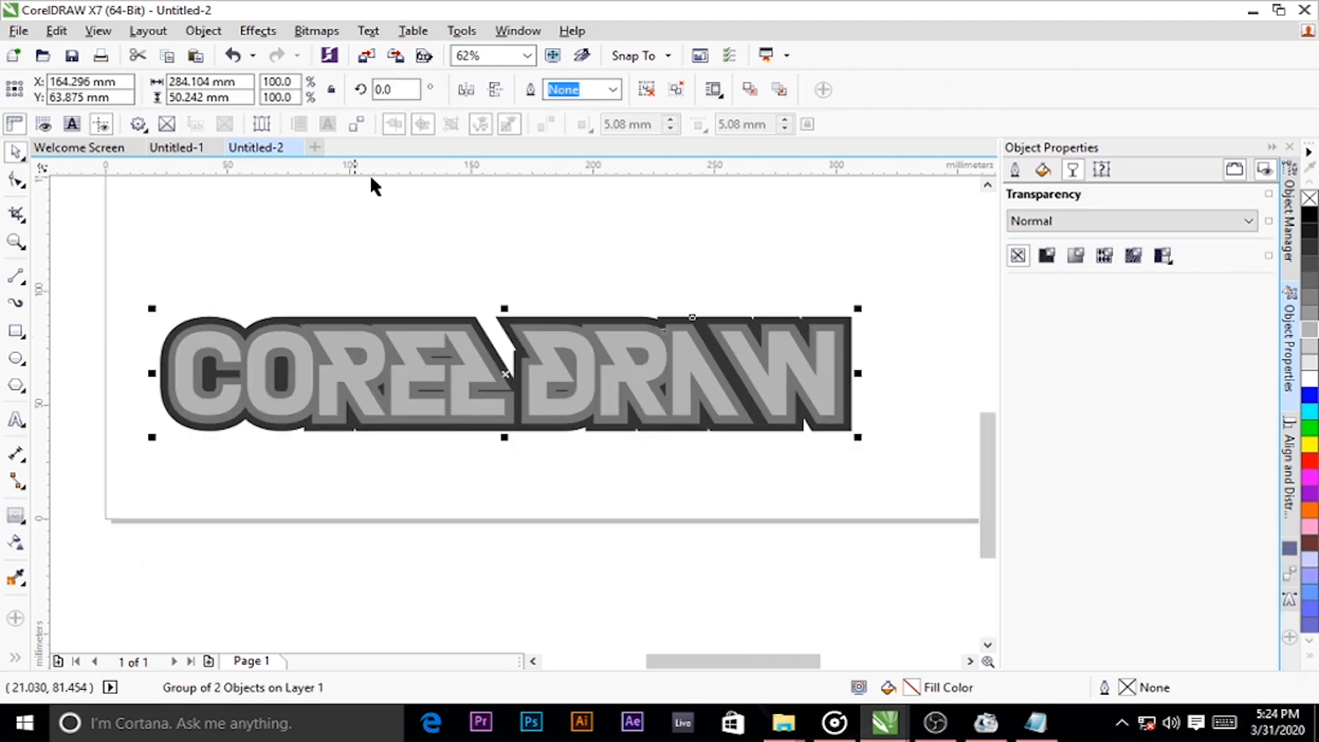
{"action": "left_click", "coordinate": [646, 91]}
{"action": "left_click", "coordinate": [403, 311]}
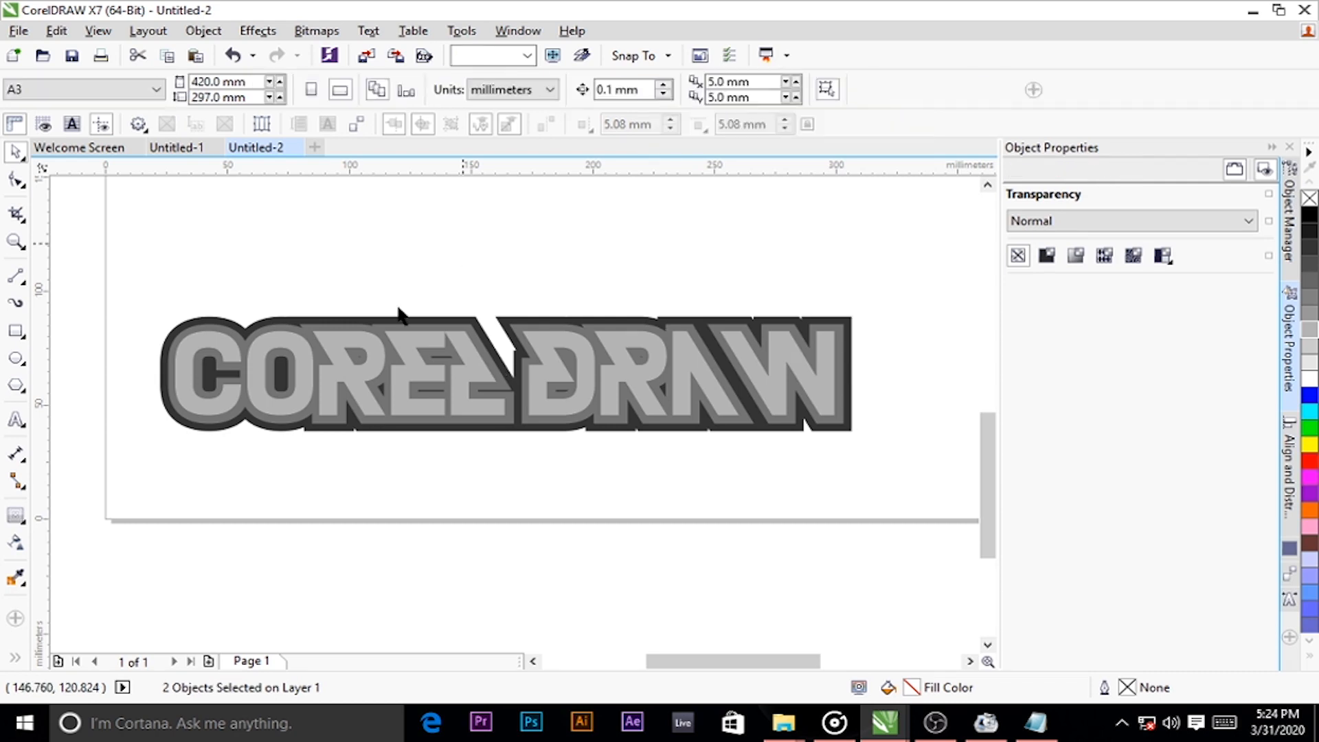
Try moving the dark outer contour away from the text, and undo the move
{"action": "left_click", "coordinate": [199, 358]}
{"action": "scroll", "coordinate": [199, 357], "scroll_direction": "up", "scroll_amount": 4}
{"action": "left_click_drag", "start_coordinate": [197, 223], "coordinate": [342, 196]}
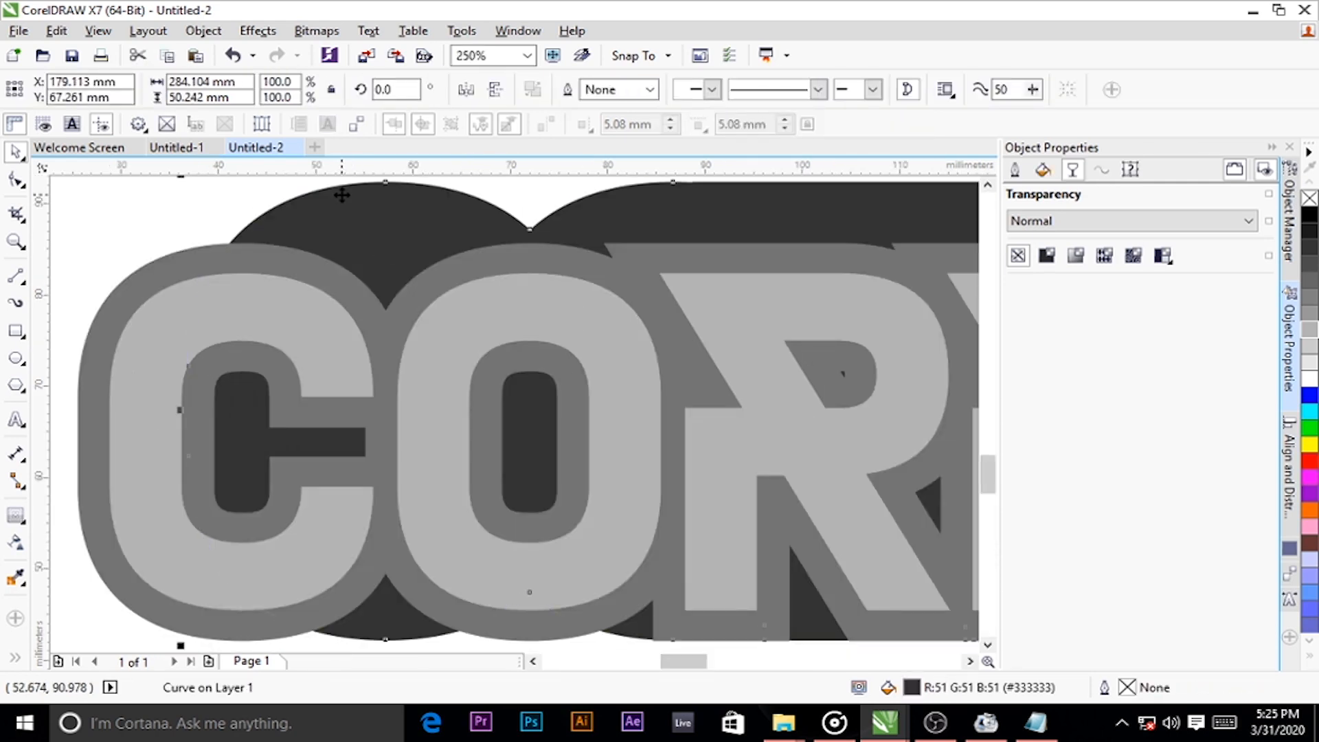
{"action": "key", "text": "ctrl+z"}
Try moving the mid-grey inner contour sideways out from behind the text, and undo the move
{"action": "left_click", "coordinate": [181, 272]}
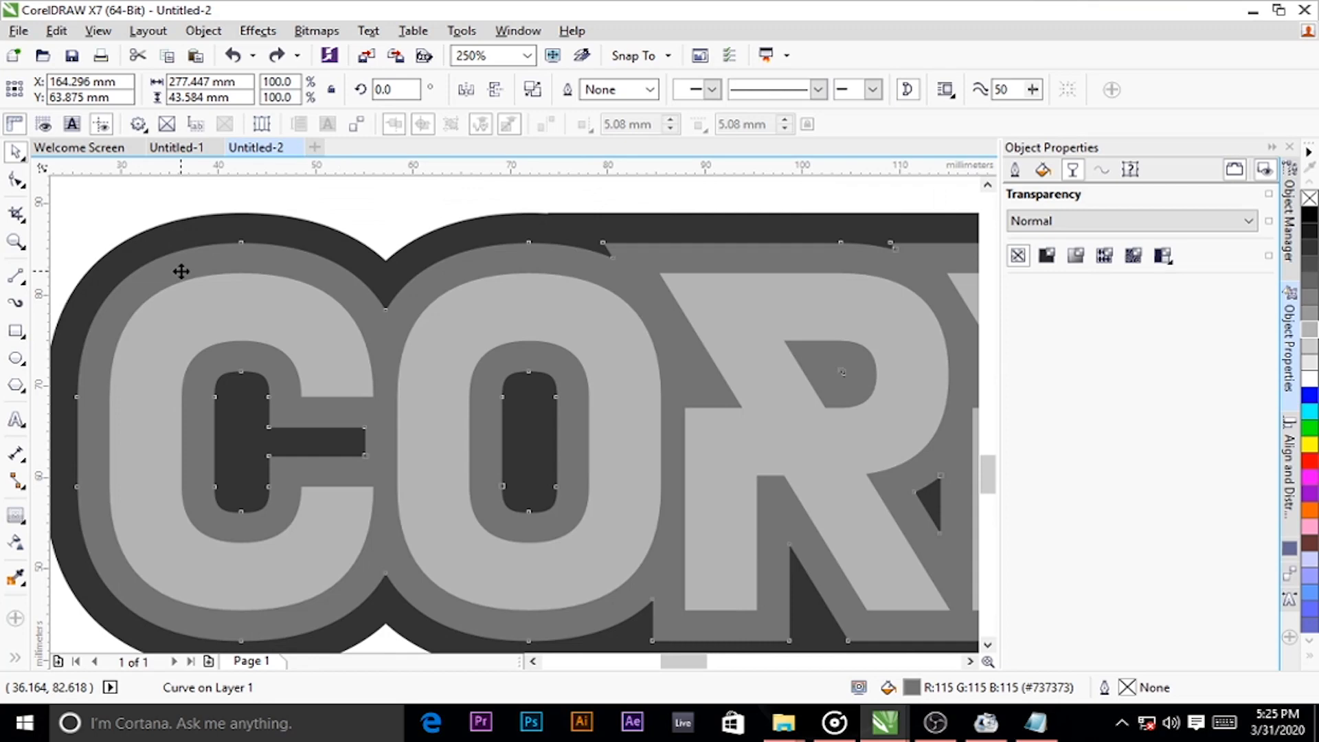
{"action": "left_click_drag", "start_coordinate": [181, 271], "coordinate": [392, 273]}
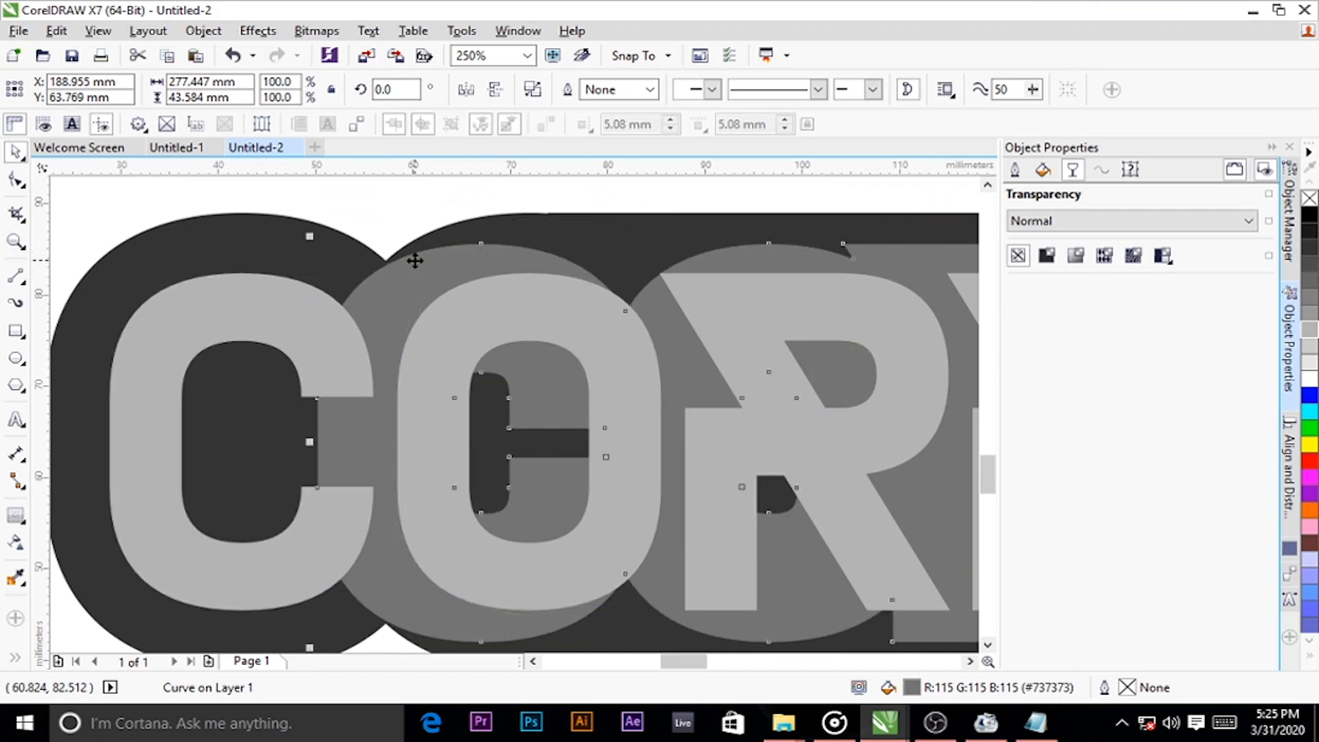
{"action": "key", "text": "ctrl+z"}
{"action": "left_click", "coordinate": [386, 198]}
{"action": "scroll", "coordinate": [319, 294], "scroll_direction": "down", "scroll_amount": 10}
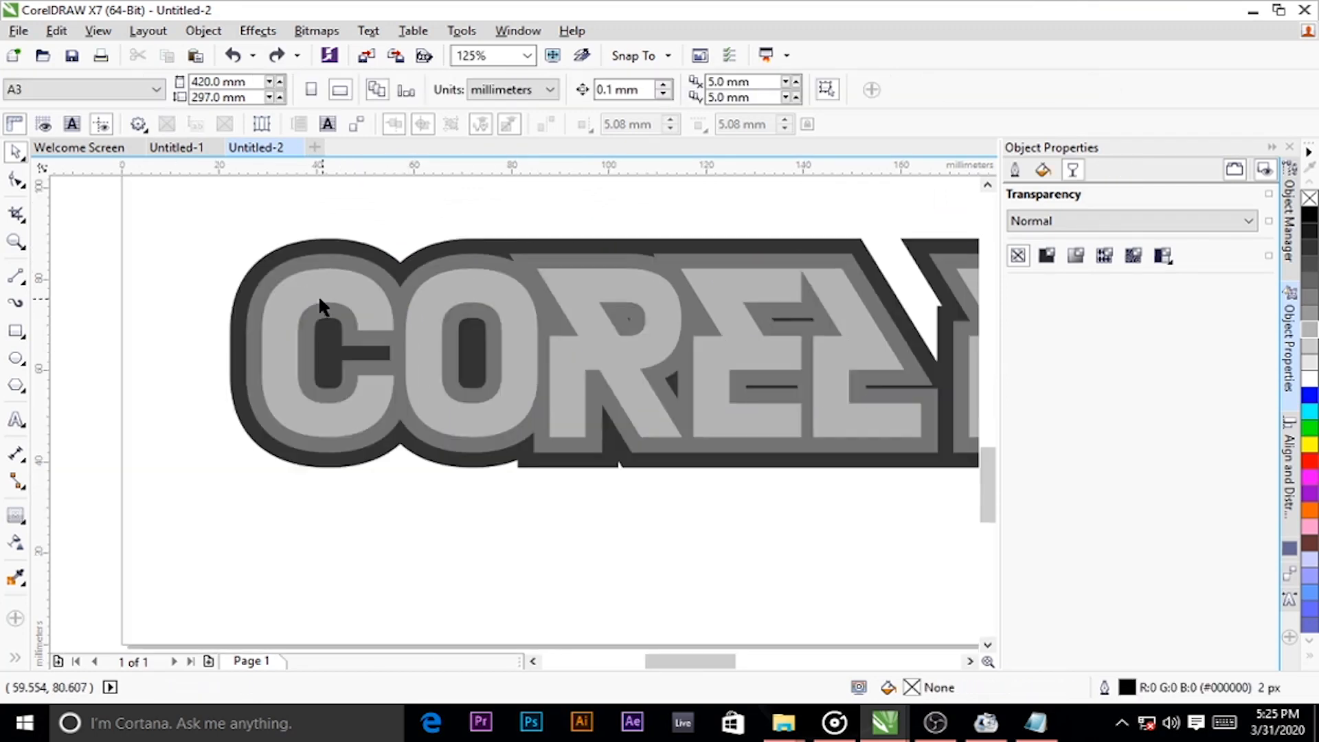
{"action": "scroll", "coordinate": [469, 265], "scroll_direction": "up", "scroll_amount": 6}
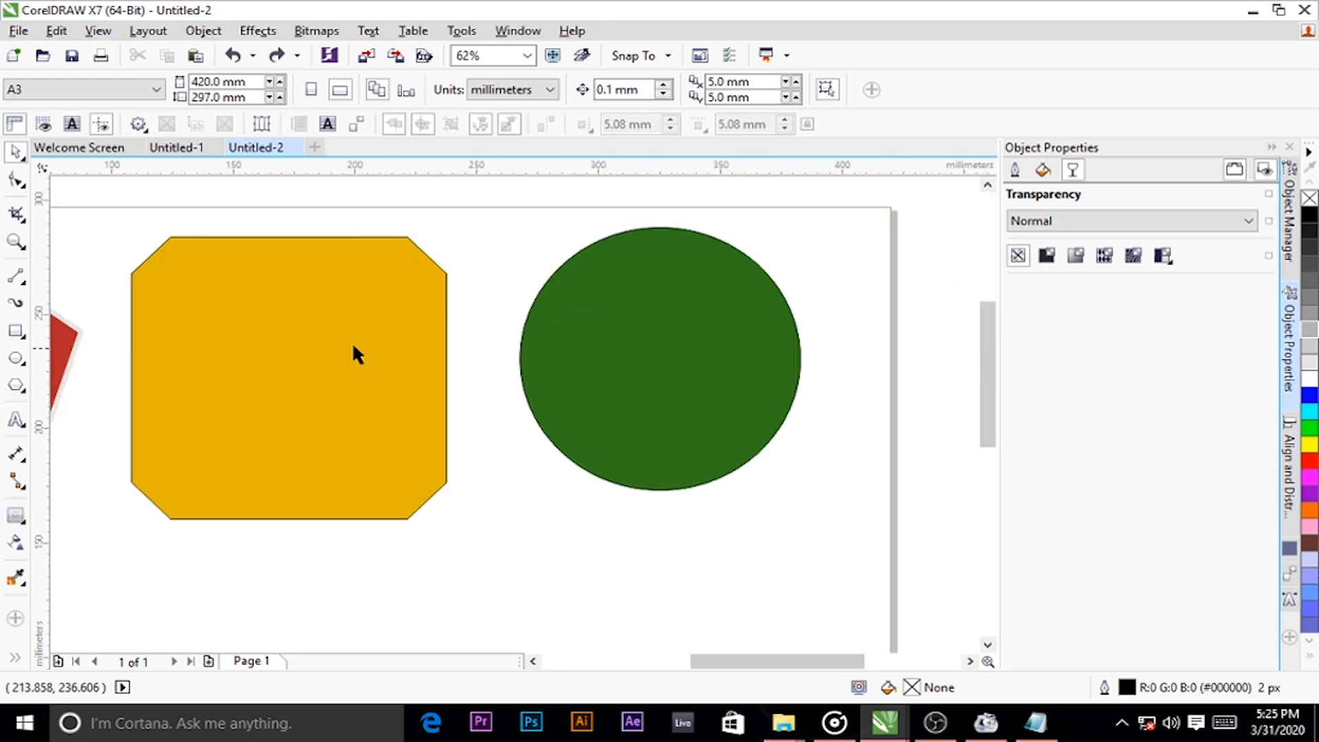
{"action": "scroll", "coordinate": [658, 380], "scroll_direction": "down", "scroll_amount": 2}
{"action": "scroll", "coordinate": [656, 375], "scroll_direction": "up", "scroll_amount": 2}
{"action": "scroll", "coordinate": [588, 390], "scroll_direction": "down", "scroll_amount": 2}
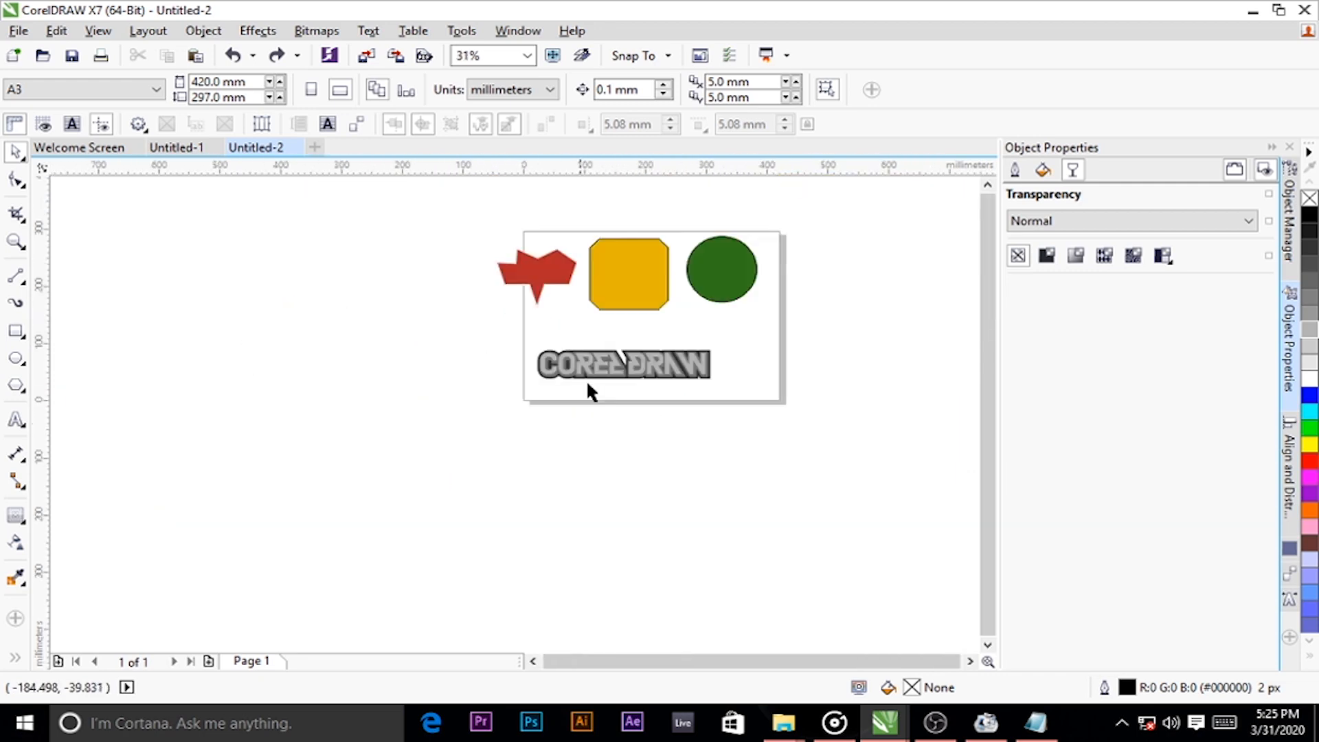
{"action": "scroll", "coordinate": [587, 381], "scroll_direction": "up", "scroll_amount": 6}
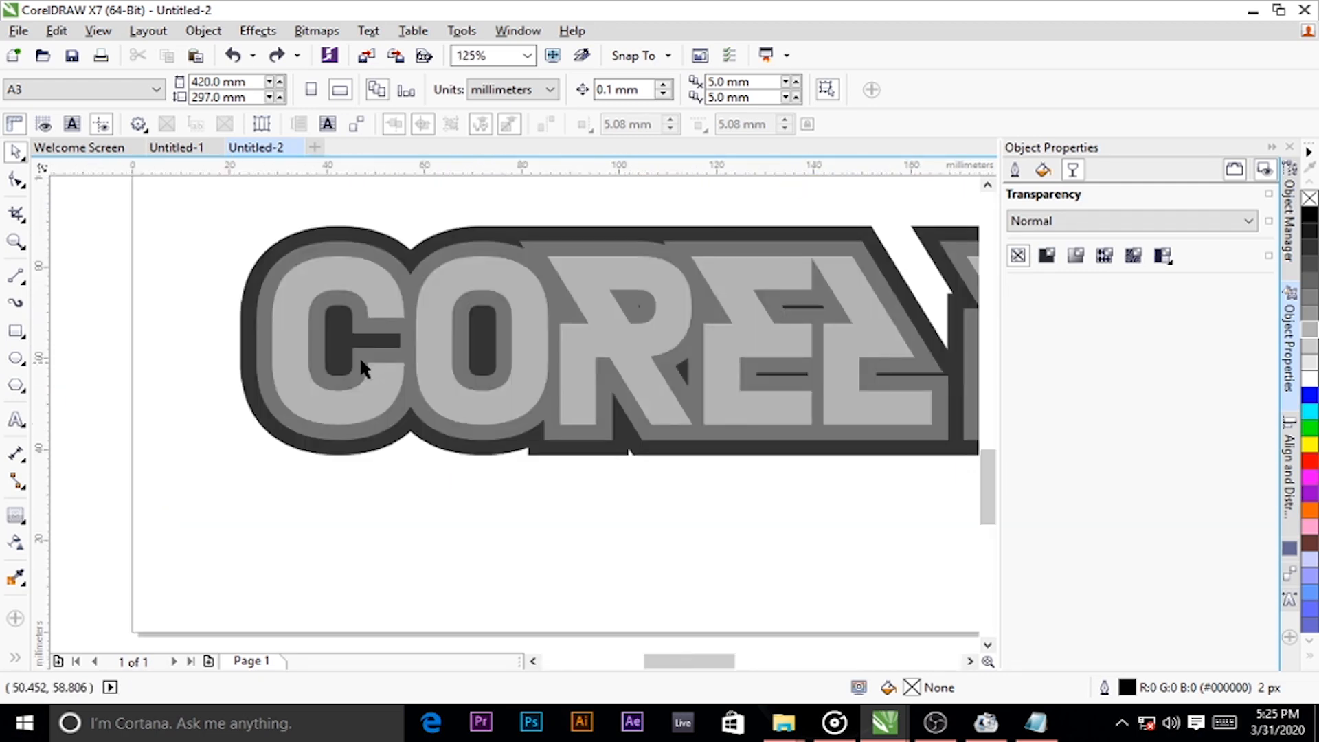
Cut the mid-grey inner contour out of the dark outer contour with Back minus front
{"action": "left_click", "coordinate": [268, 292]}
{"action": "scroll", "coordinate": [274, 279], "scroll_direction": "up", "scroll_amount": 4}
{"action": "scroll", "coordinate": [276, 281], "scroll_direction": "down", "scroll_amount": 1}
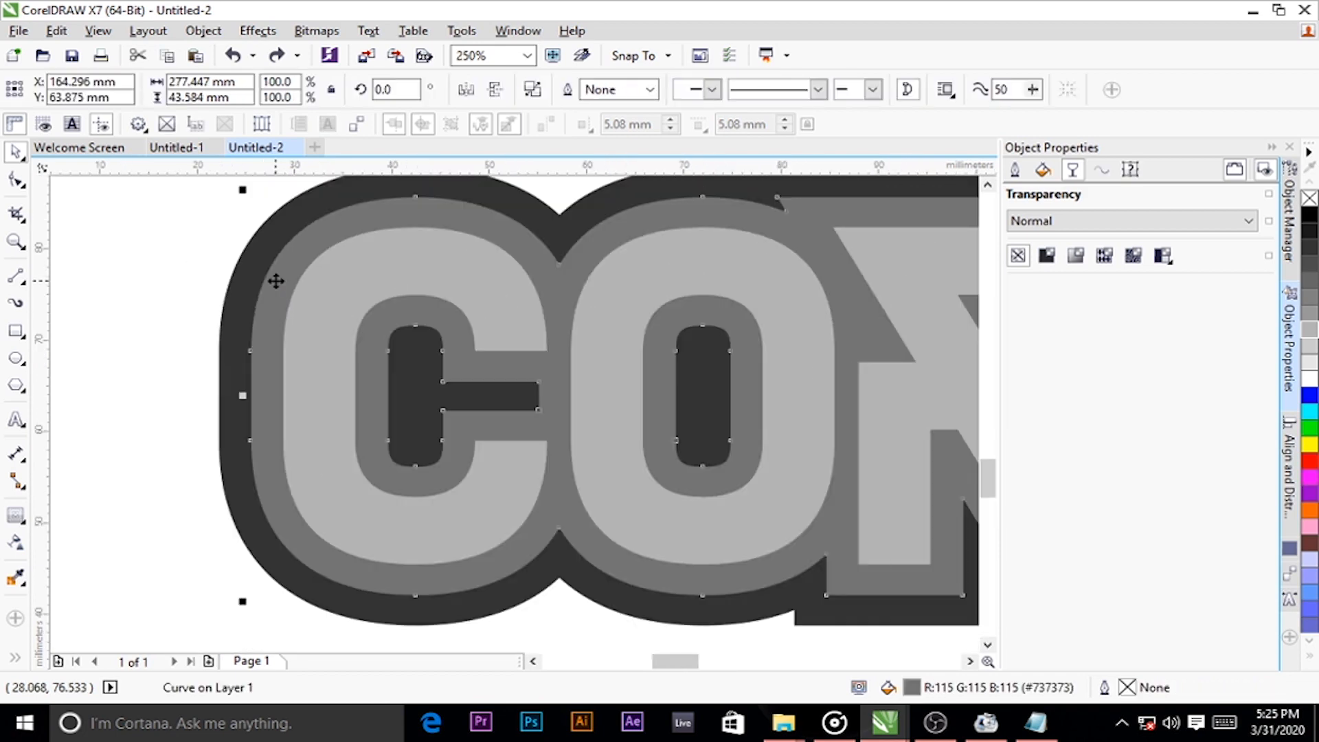
{"action": "scroll", "coordinate": [275, 280], "scroll_direction": "up", "scroll_amount": 1}
{"action": "scroll", "coordinate": [292, 318], "scroll_direction": "down", "scroll_amount": 1}
{"action": "scroll", "coordinate": [291, 318], "scroll_direction": "up", "scroll_amount": 3}
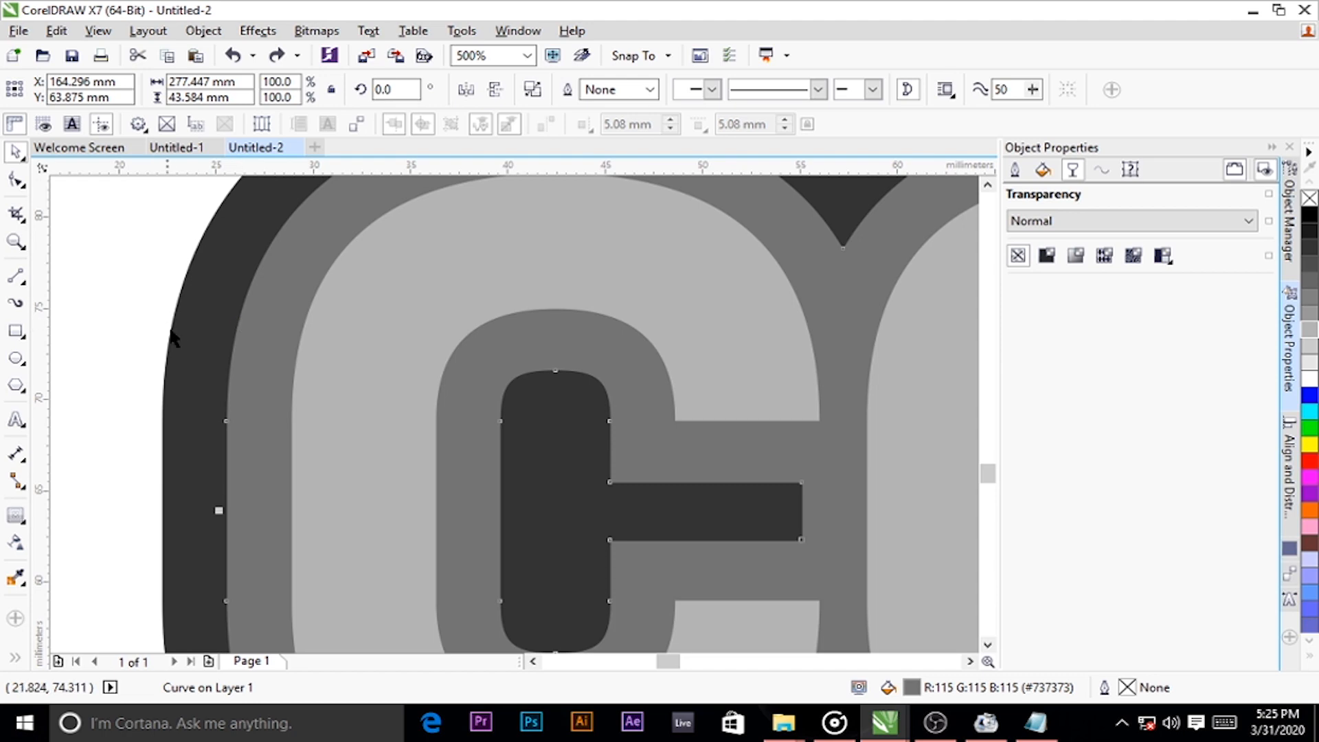
{"action": "left_click", "coordinate": [183, 337], "text": "shift"}
{"action": "scroll", "coordinate": [229, 330], "scroll_direction": "down", "scroll_amount": 3}
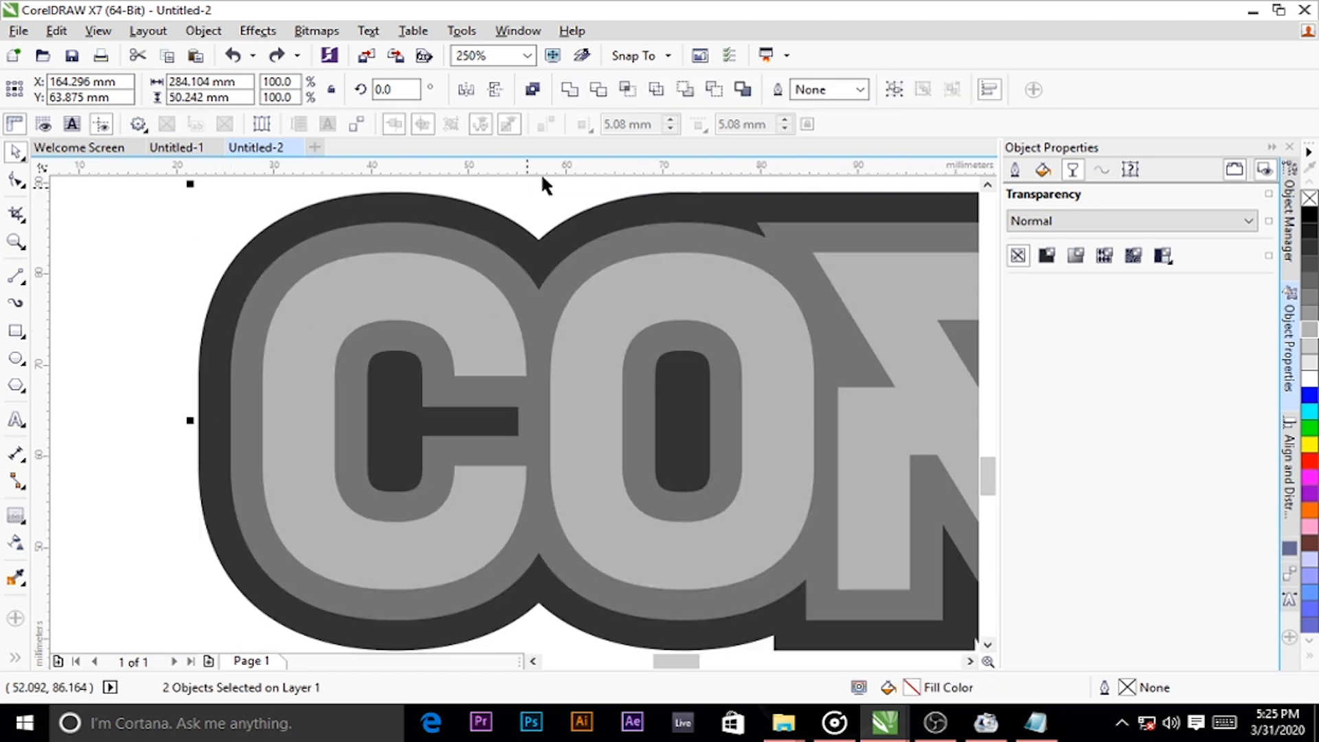
{"action": "left_click", "coordinate": [713, 90]}
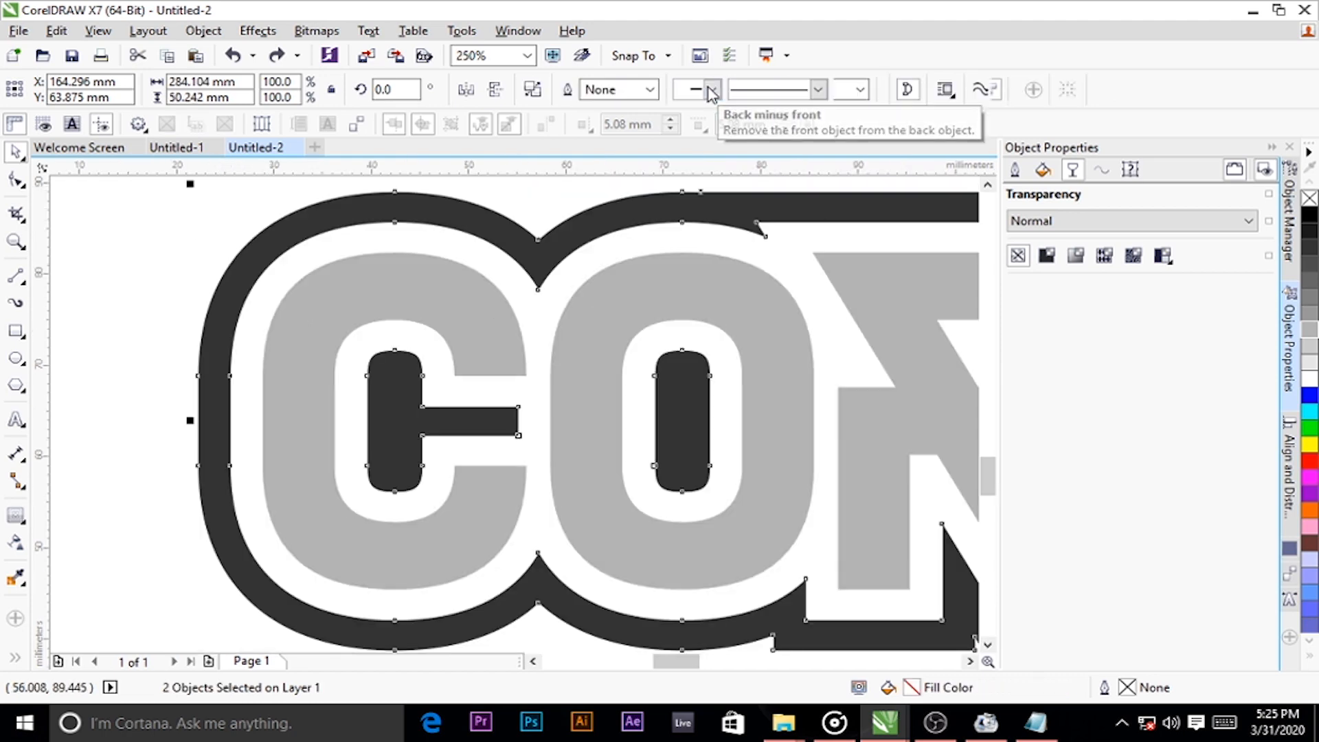
{"action": "scroll", "coordinate": [283, 396], "scroll_direction": "down", "scroll_amount": 2}
{"action": "left_click", "coordinate": [352, 472]}
{"action": "scroll", "coordinate": [494, 435], "scroll_direction": "down", "scroll_amount": 3}
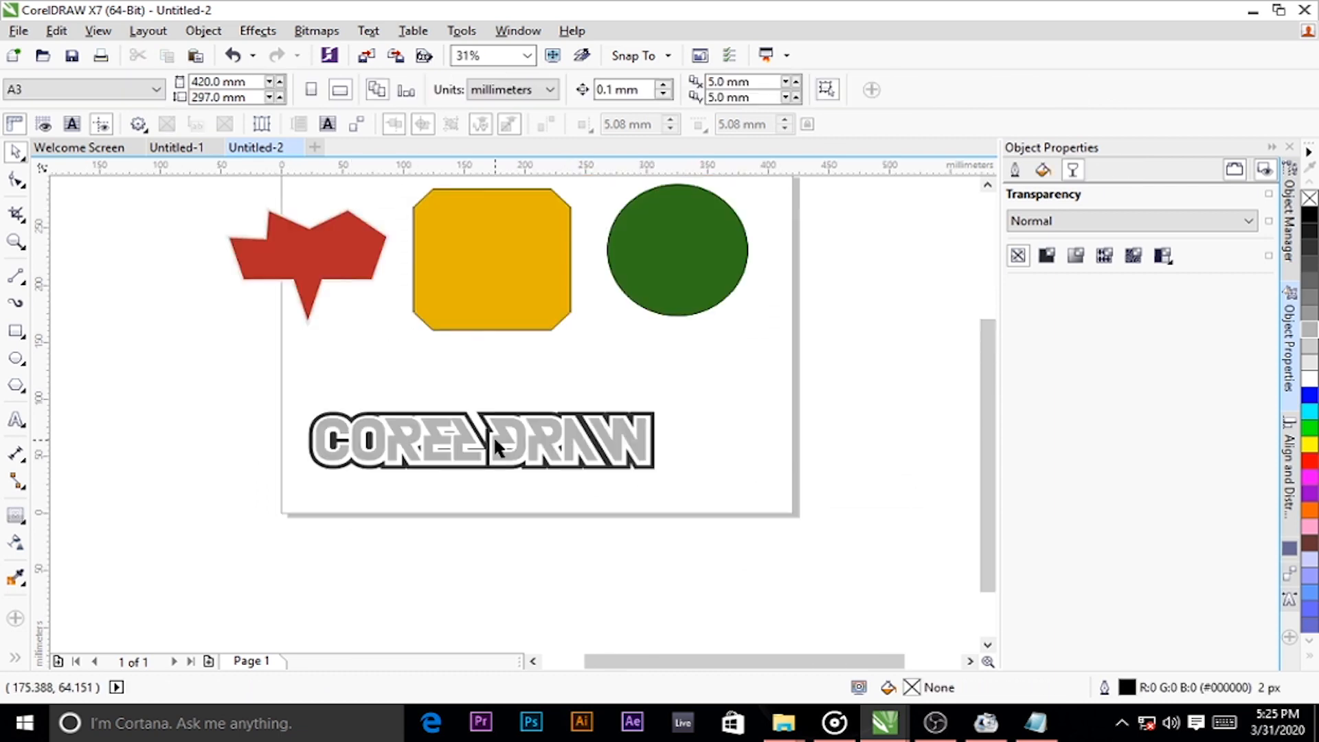
{"action": "scroll", "coordinate": [493, 436], "scroll_direction": "up", "scroll_amount": 3}
{"action": "scroll", "coordinate": [506, 357], "scroll_direction": "up", "scroll_amount": 3}
{"action": "scroll", "coordinate": [508, 362], "scroll_direction": "down", "scroll_amount": 1}
{"action": "scroll", "coordinate": [509, 360], "scroll_direction": "down", "scroll_amount": 4}
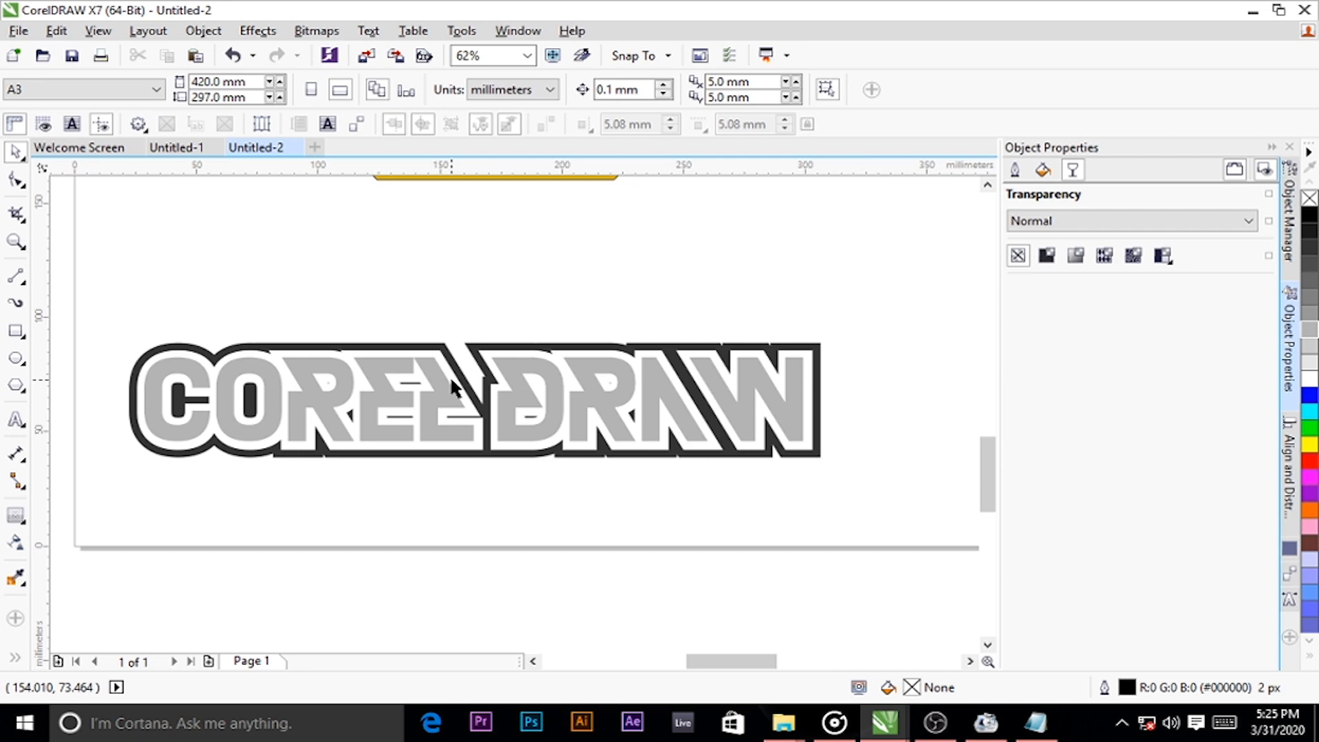
{"action": "scroll", "coordinate": [451, 375], "scroll_direction": "up", "scroll_amount": 3}
{"action": "scroll", "coordinate": [451, 375], "scroll_direction": "down", "scroll_amount": 5}
{"action": "left_click_drag", "start_coordinate": [698, 447], "coordinate": [210, 371]}
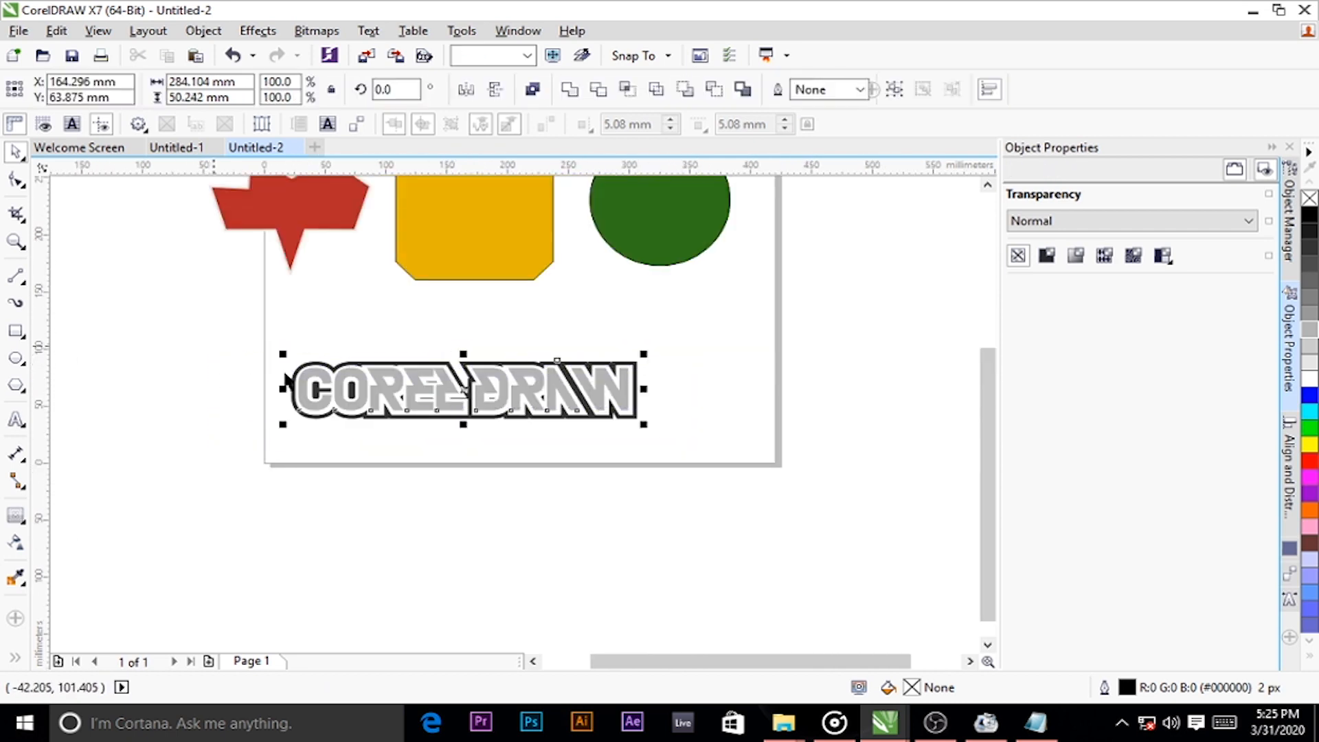
{"action": "left_click", "coordinate": [666, 433]}
{"action": "left_click_drag", "start_coordinate": [666, 432], "coordinate": [265, 387]}
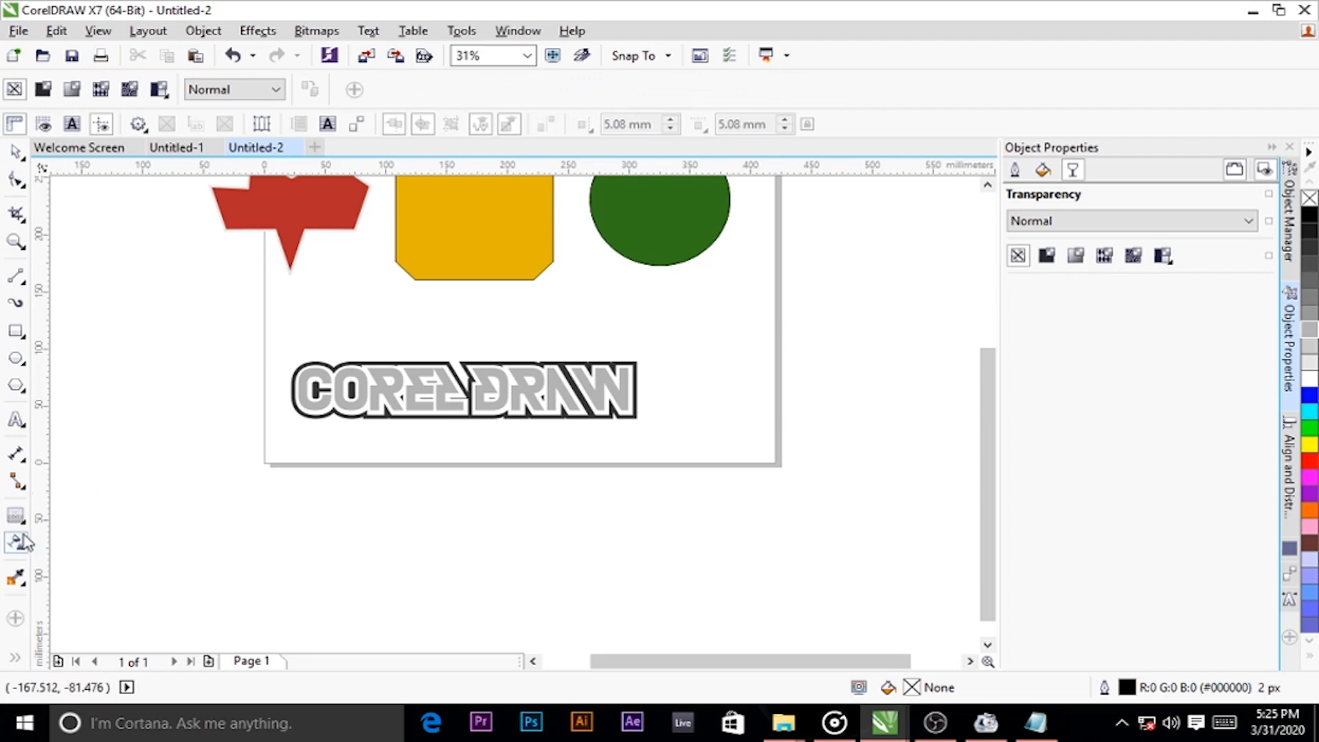
{"action": "left_click", "coordinate": [15, 516]}
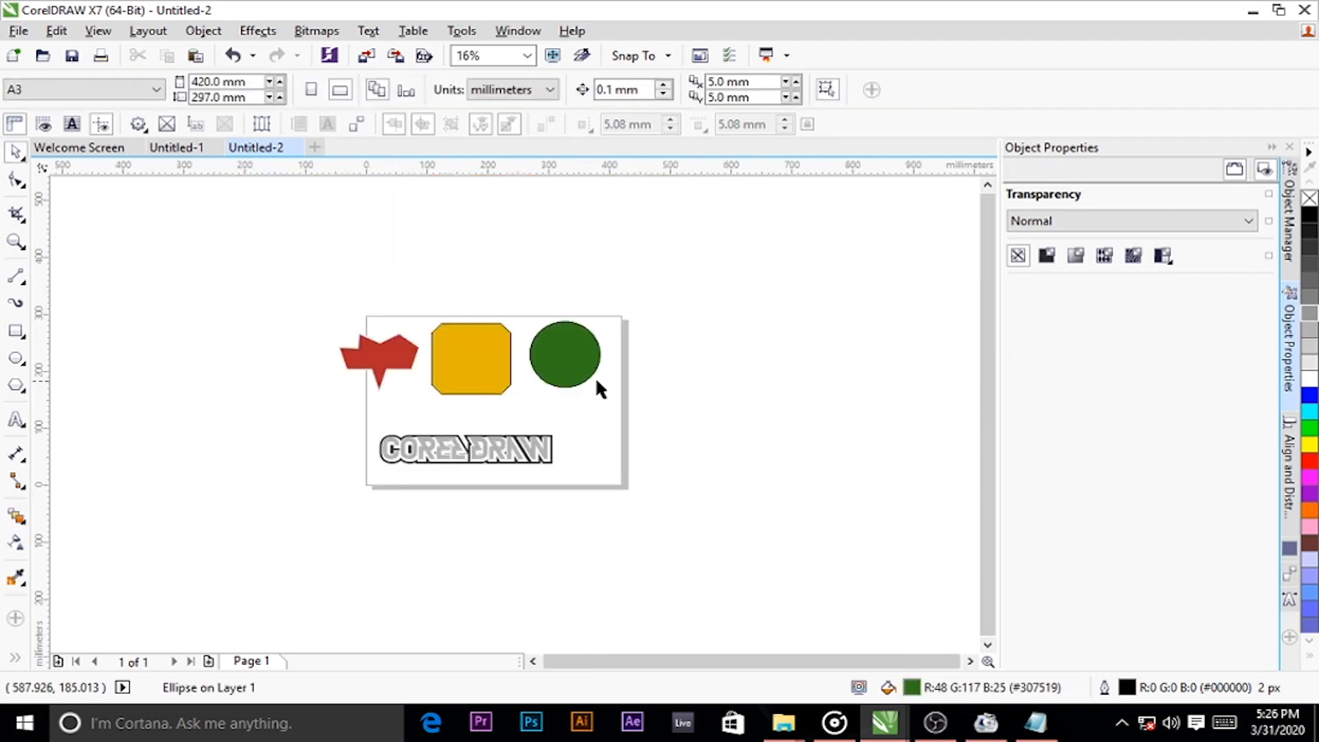
Move the COREL DRAW text, the green circle and the red shape off the page into the empty area on its right
{"action": "scroll", "coordinate": [516, 427], "scroll_direction": "up", "scroll_amount": 1}
{"action": "scroll", "coordinate": [516, 427], "scroll_direction": "down", "scroll_amount": 1}
{"action": "scroll", "coordinate": [515, 429], "scroll_direction": "down", "scroll_amount": 1}
{"action": "left_click", "coordinate": [516, 429]}
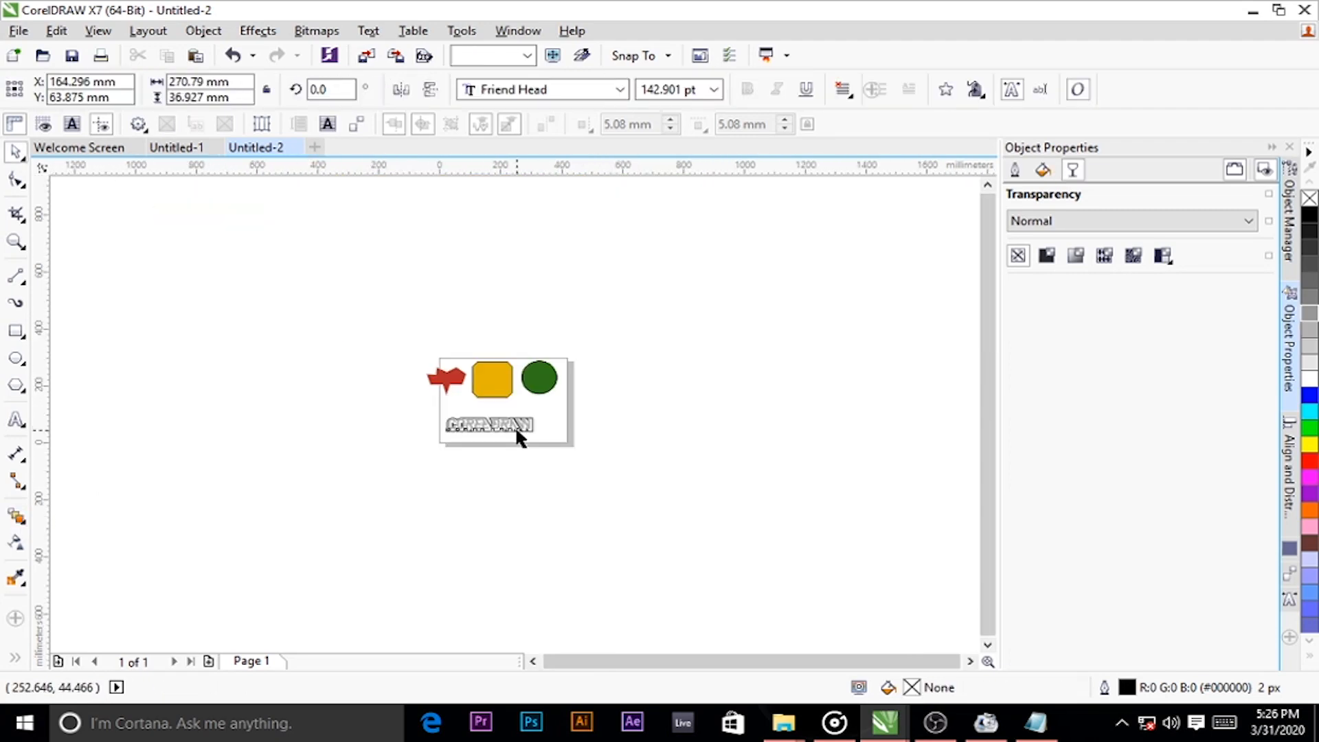
{"action": "left_click_drag", "start_coordinate": [546, 459], "coordinate": [650, 279]}
{"action": "left_click_drag", "start_coordinate": [540, 377], "coordinate": [638, 328]}
{"action": "left_click", "coordinate": [443, 383]}
{"action": "key", "text": "F10"}
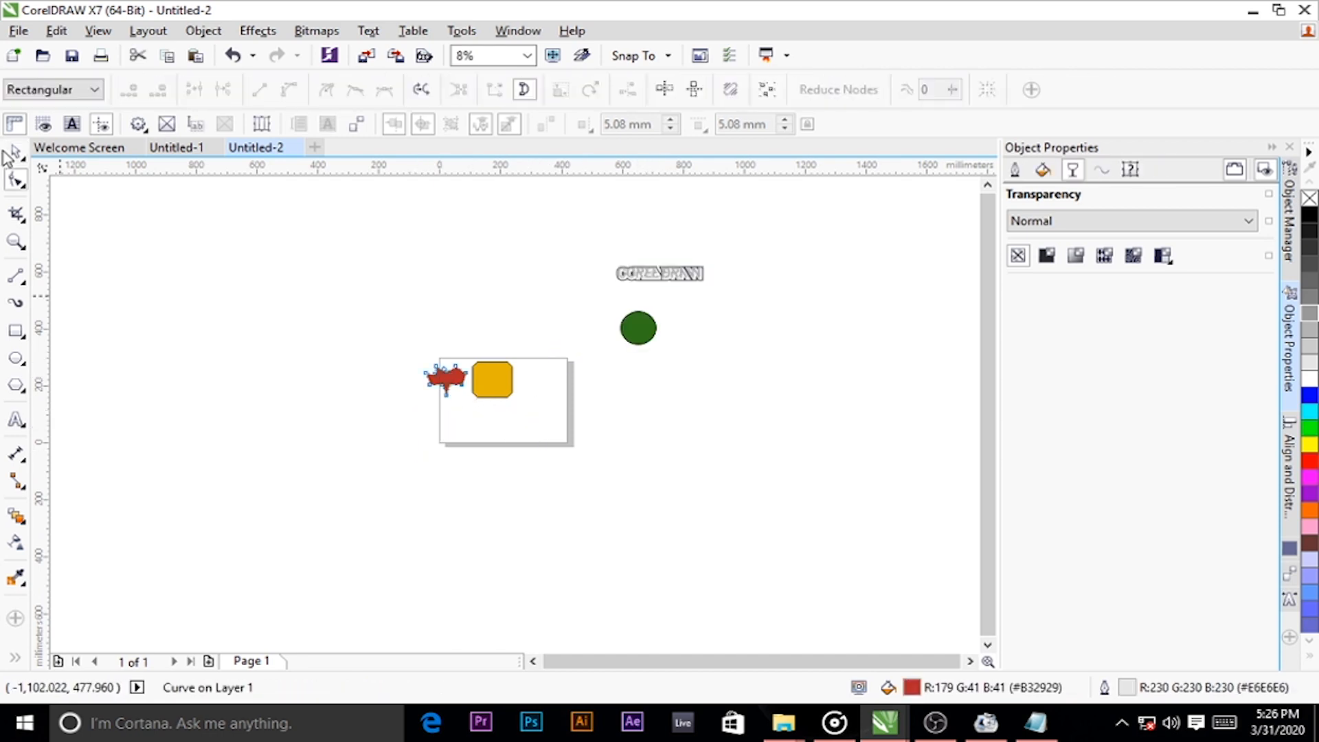
{"action": "key", "text": "space"}
{"action": "left_click_drag", "start_coordinate": [443, 378], "coordinate": [743, 342]}
{"action": "left_click", "coordinate": [619, 398]}
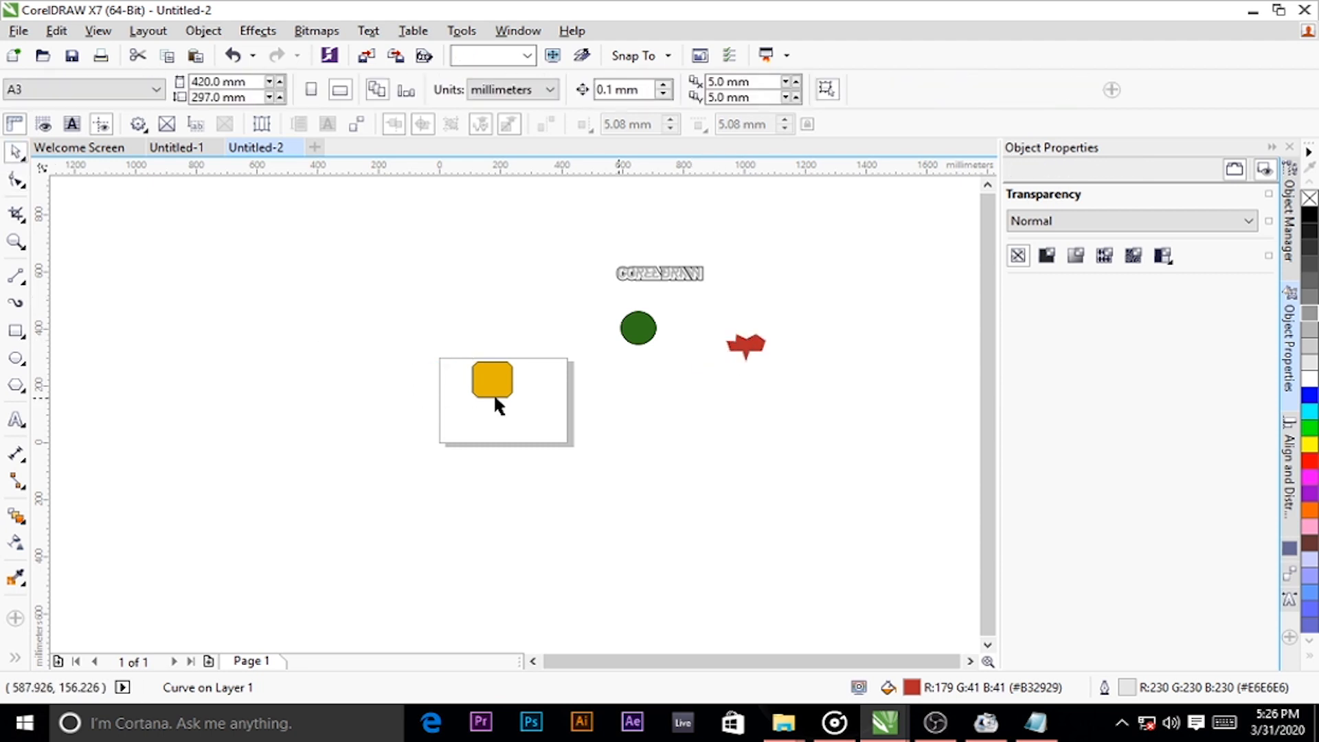
Clear the yellow rectangle from the page by moving it just beyond the page's right edge
{"action": "left_click", "coordinate": [494, 393]}
{"action": "key", "text": "Delete"}
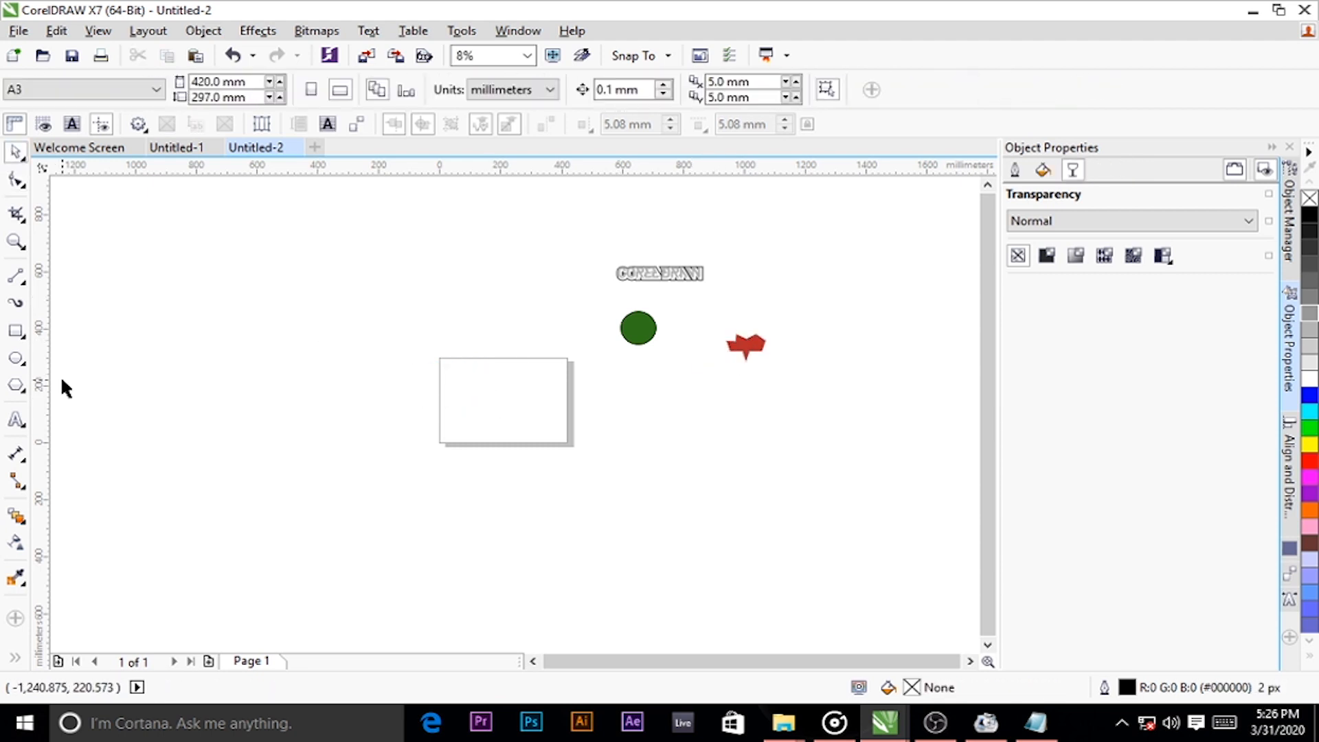
{"action": "key", "text": "ctrl+z"}
{"action": "left_click_drag", "start_coordinate": [508, 379], "coordinate": [619, 381]}
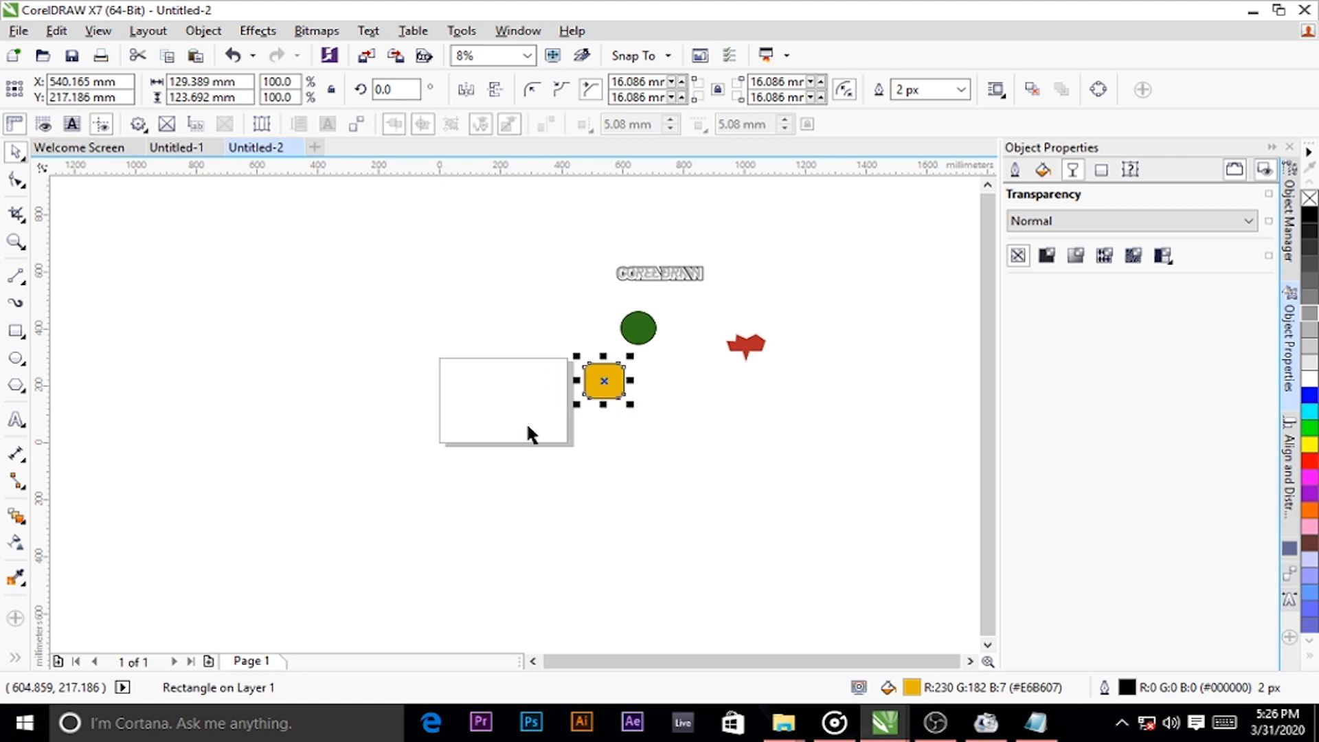
Draw a tall, narrow rectangle about 42 by 471 mm left of the page and shift it slightly upward
{"action": "left_click", "coordinate": [16, 330]}
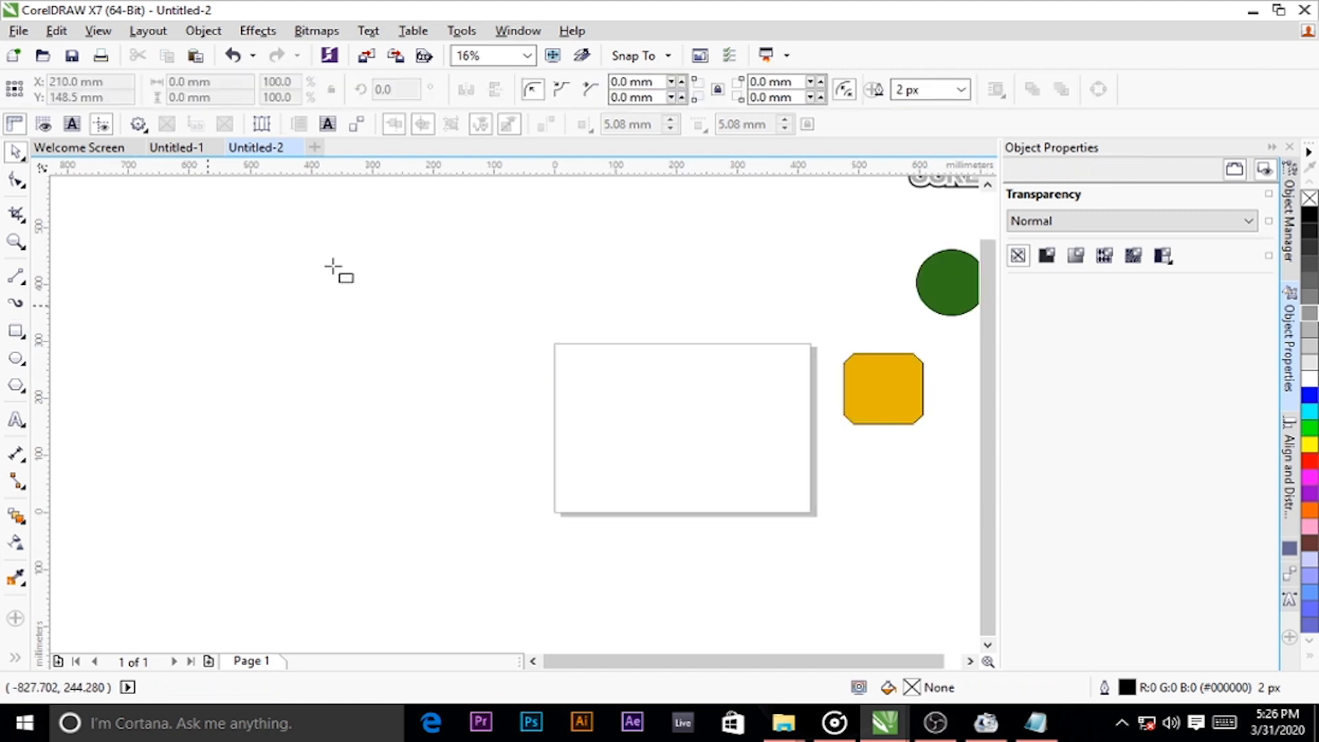
{"action": "mouse_move", "coordinate": [352, 246]}
{"action": "left_mouse_down"}
{"action": "mouse_move", "coordinate": [396, 514]}
{"action": "mouse_move", "coordinate": [376, 513]}
{"action": "left_mouse_up"}
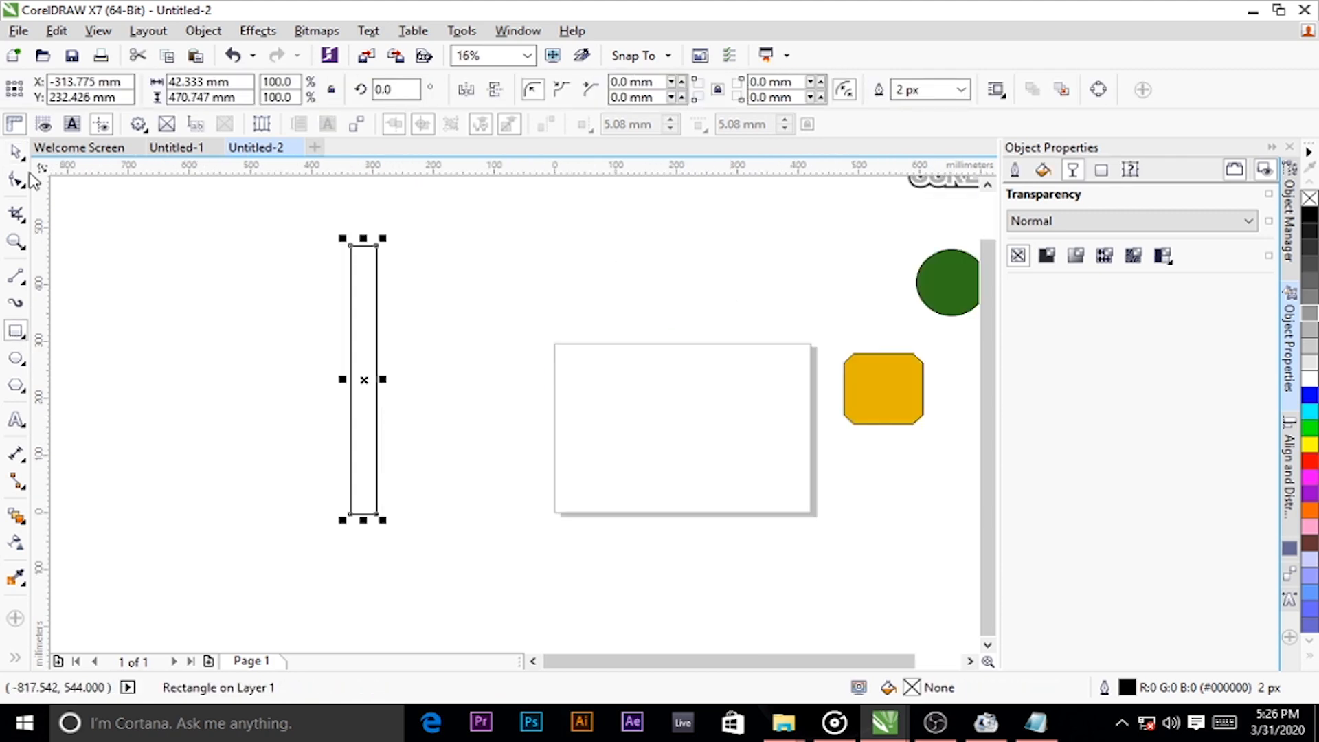
{"action": "left_click", "coordinate": [15, 152]}
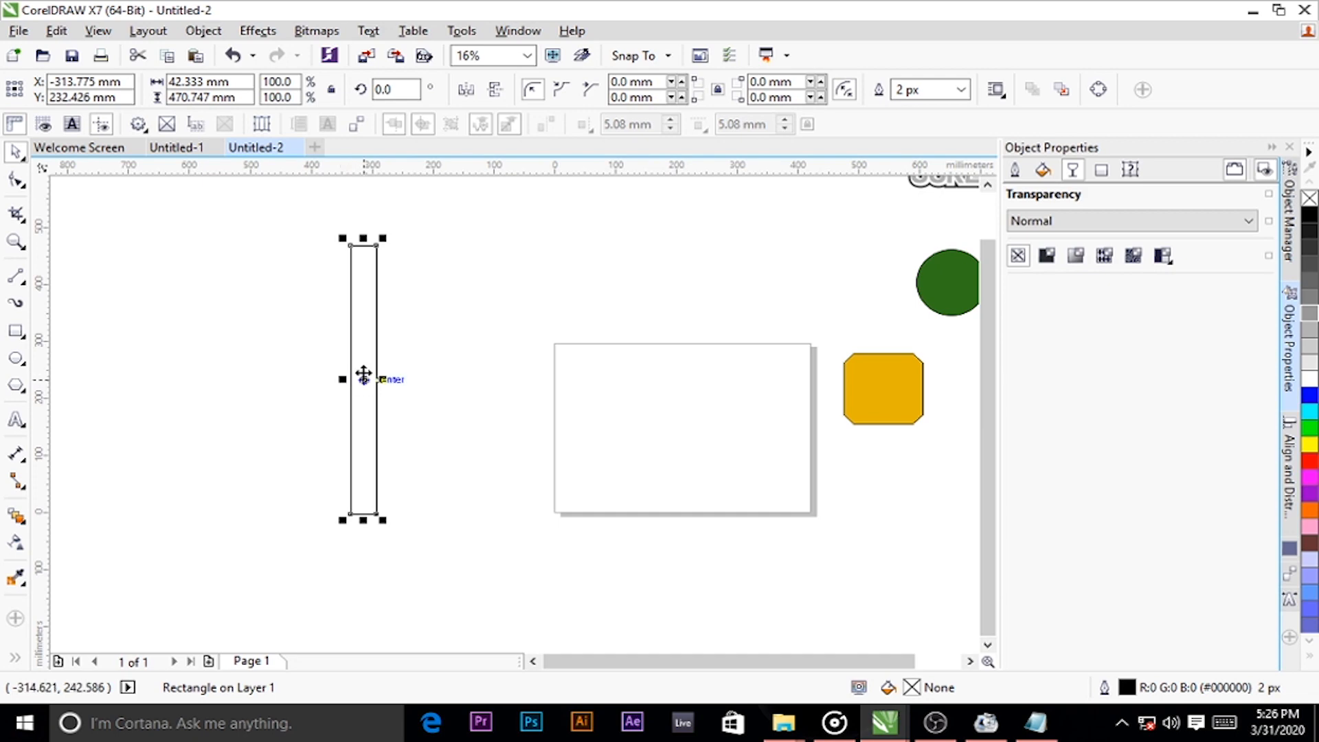
{"action": "mouse_move", "coordinate": [365, 380]}
{"action": "left_mouse_down"}
{"action": "mouse_move", "coordinate": [365, 395]}
{"action": "mouse_move", "coordinate": [363, 369]}
{"action": "left_mouse_up"}
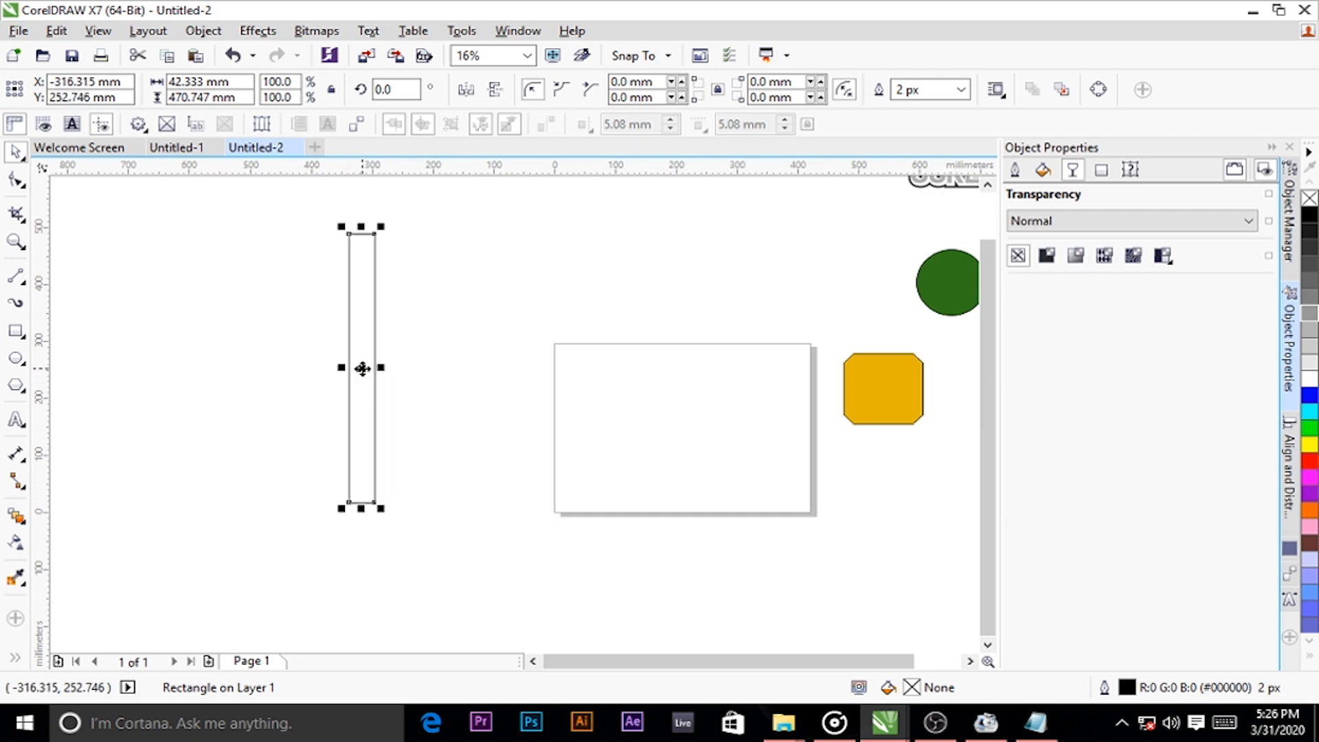
Try rotating the tall rectangle about its own center to about 306 degrees, and undo the rotation
{"action": "left_click", "coordinate": [363, 369]}
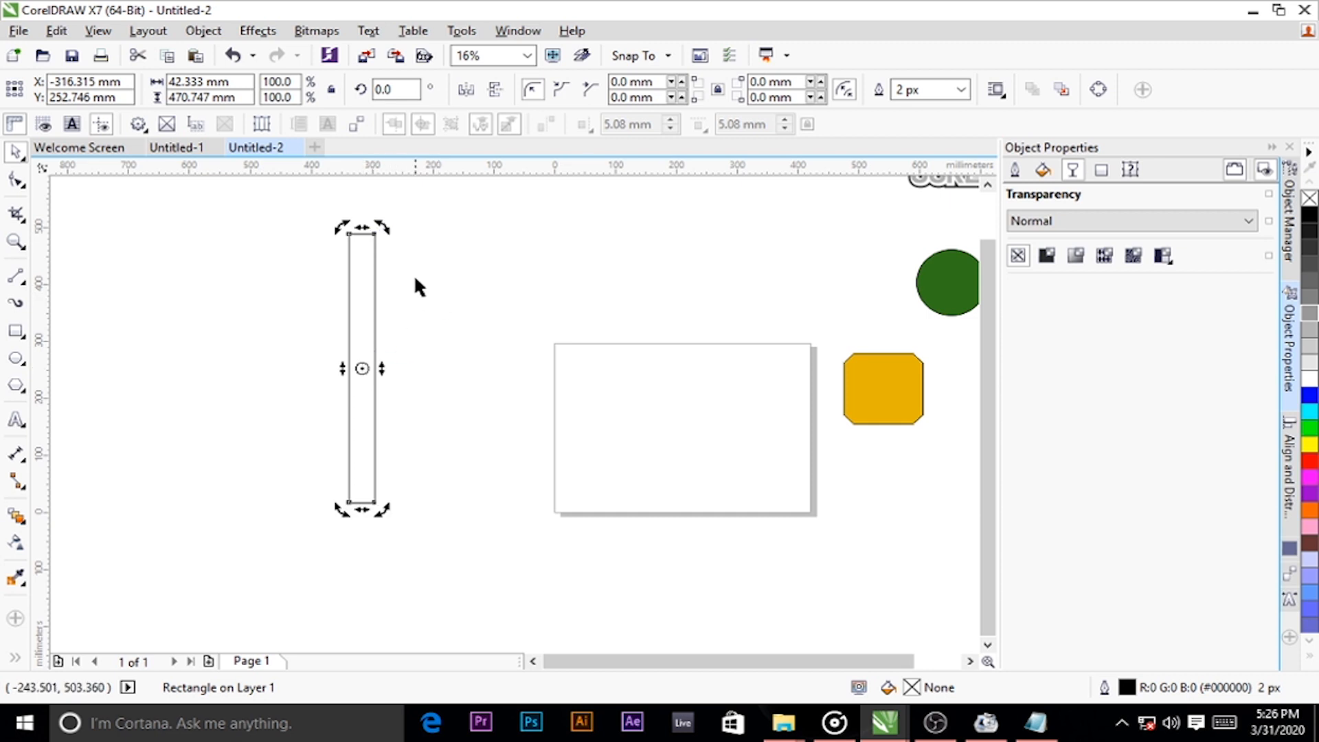
{"action": "left_click_drag", "start_coordinate": [382, 229], "coordinate": [544, 277]}
{"action": "key", "text": "ctrl+z"}
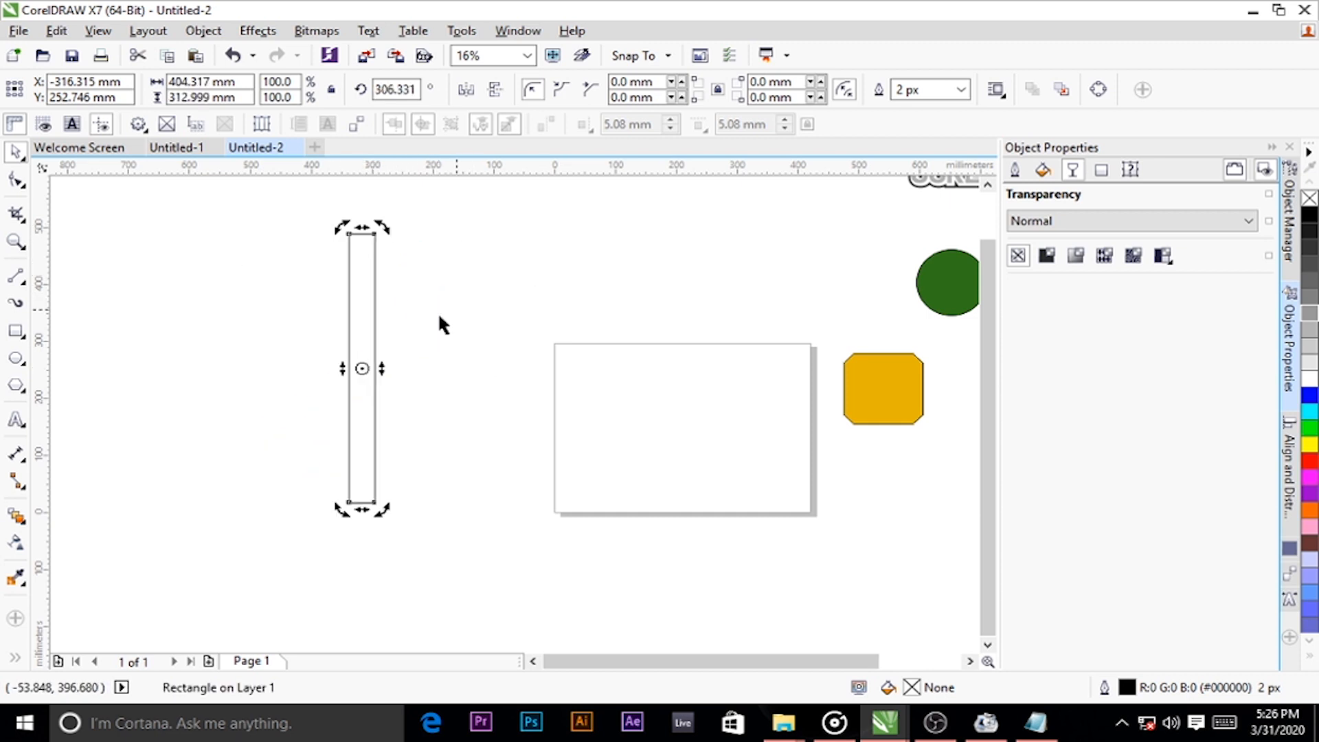
Move the tall rectangle's rotation center to the middle of its bottom edge and test rotating around it, undoing each trial
{"action": "left_click_drag", "start_coordinate": [363, 368], "coordinate": [363, 501]}
{"action": "mouse_move", "coordinate": [385, 226]}
{"action": "left_mouse_down"}
{"action": "mouse_move", "coordinate": [615, 257]}
{"action": "mouse_move", "coordinate": [300, 244]}
{"action": "mouse_move", "coordinate": [506, 277]}
{"action": "mouse_move", "coordinate": [253, 248]}
{"action": "mouse_move", "coordinate": [383, 251]}
{"action": "left_mouse_up"}
{"action": "key", "text": "ctrl+z"}
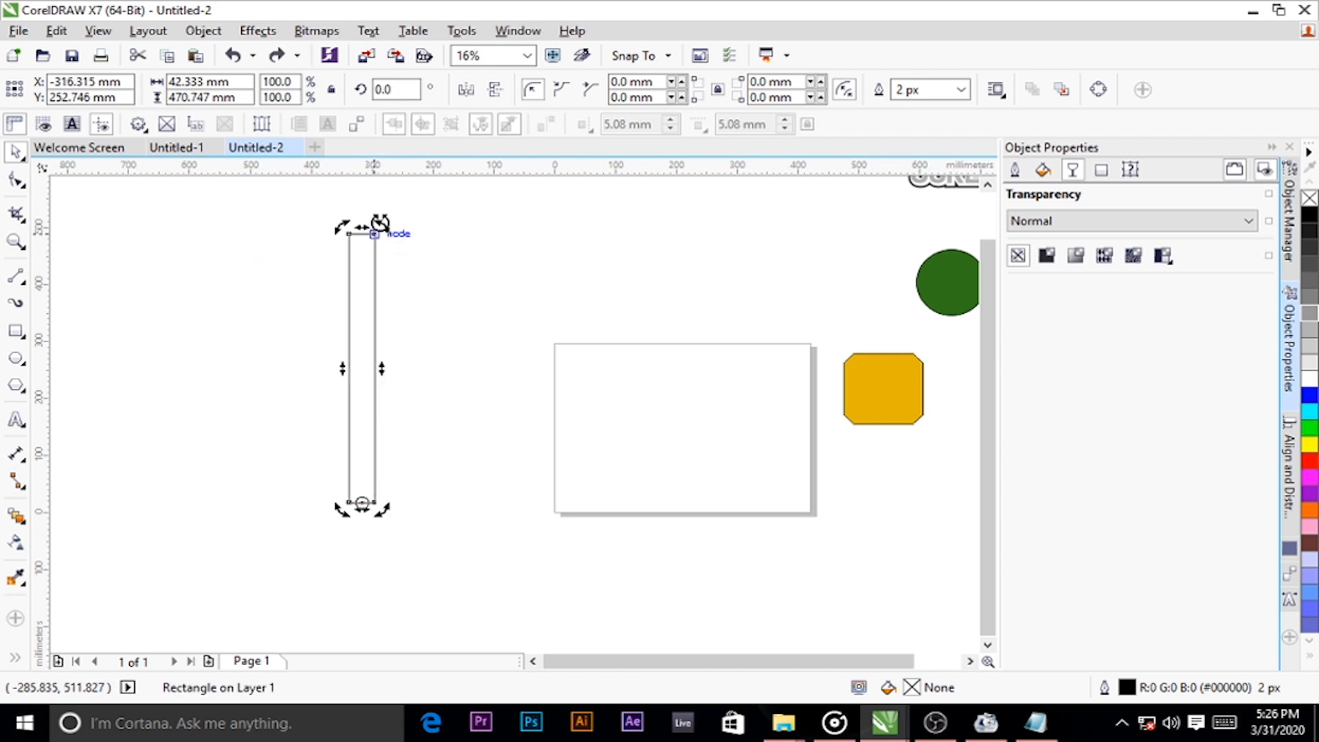
{"action": "left_click_drag", "start_coordinate": [383, 223], "coordinate": [436, 241]}
{"action": "key", "text": "ctrl+z"}
Create a copy of the tall rectangle rotated around its bottom pivot to about 346.1 degrees
{"action": "scroll", "coordinate": [389, 226], "scroll_direction": "down", "scroll_amount": 2}
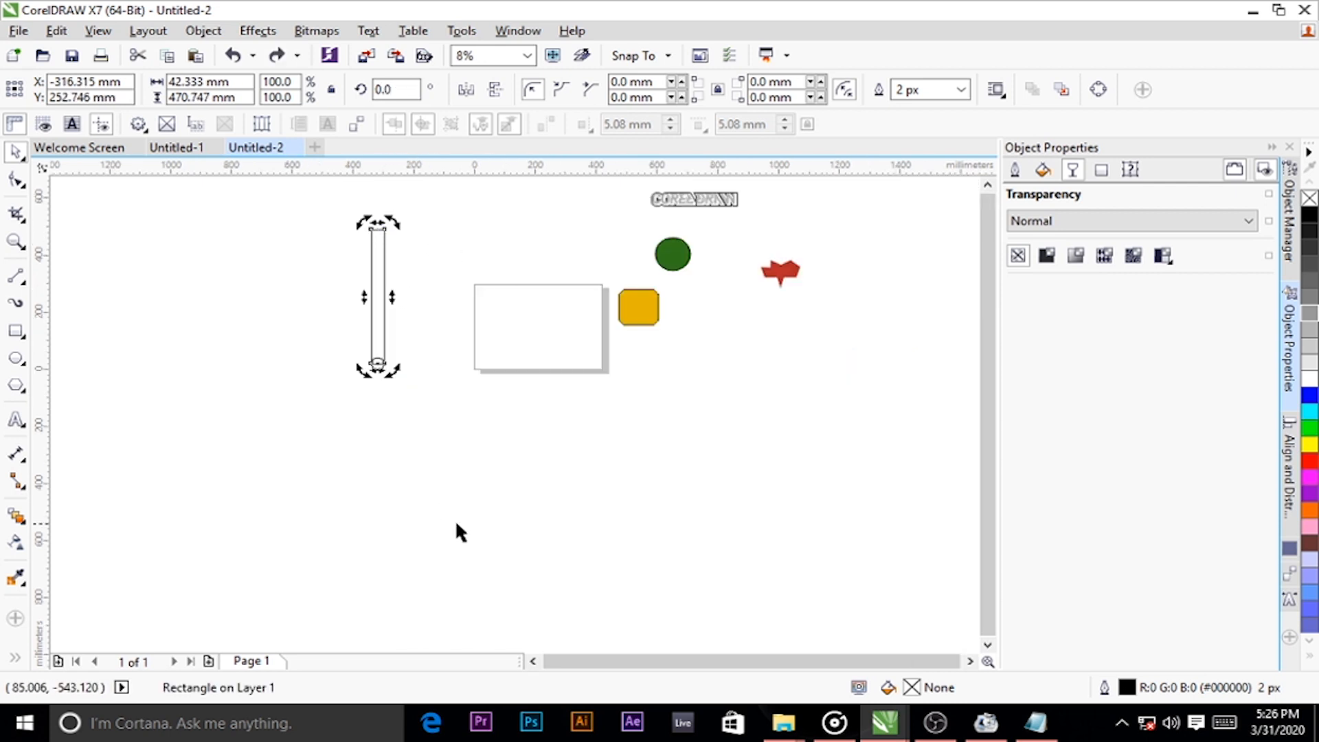
{"action": "left_click_drag", "start_coordinate": [390, 222], "coordinate": [421, 236]}
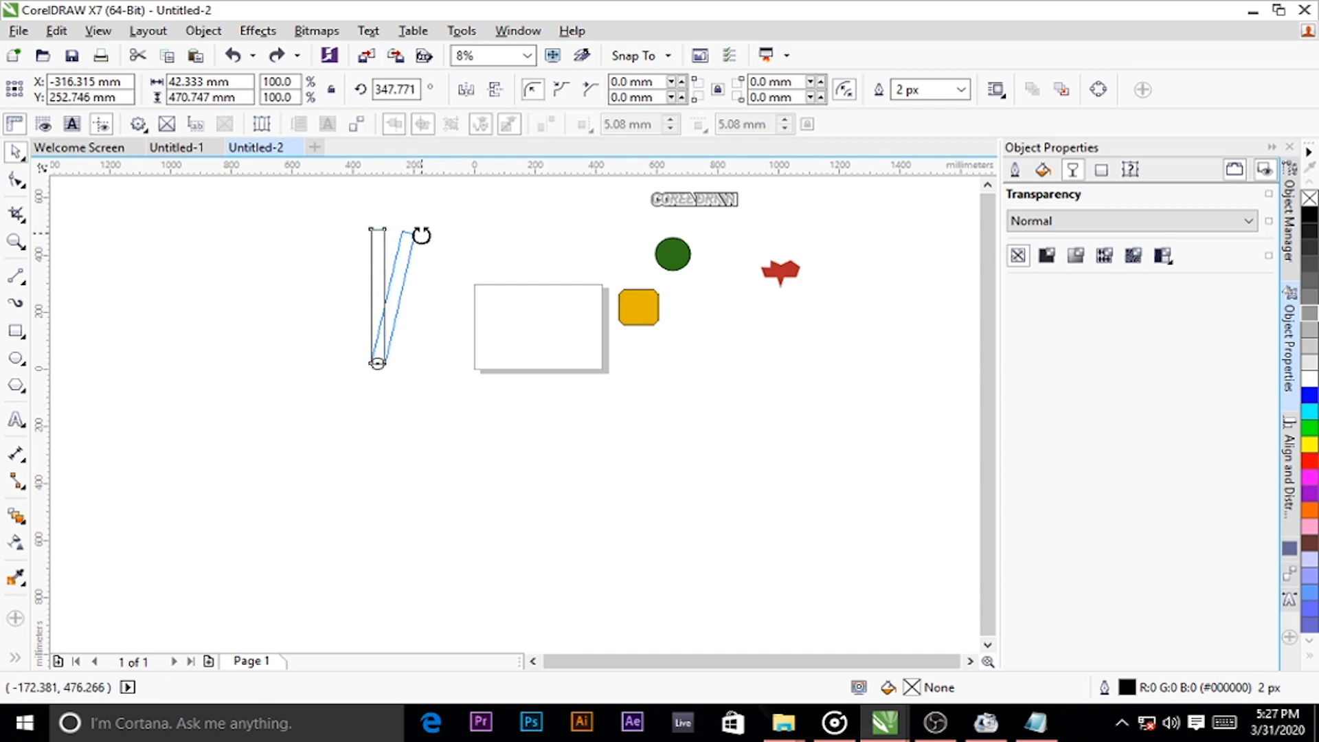
{"action": "left_click_drag", "start_coordinate": [421, 236], "coordinate": [426, 237]}
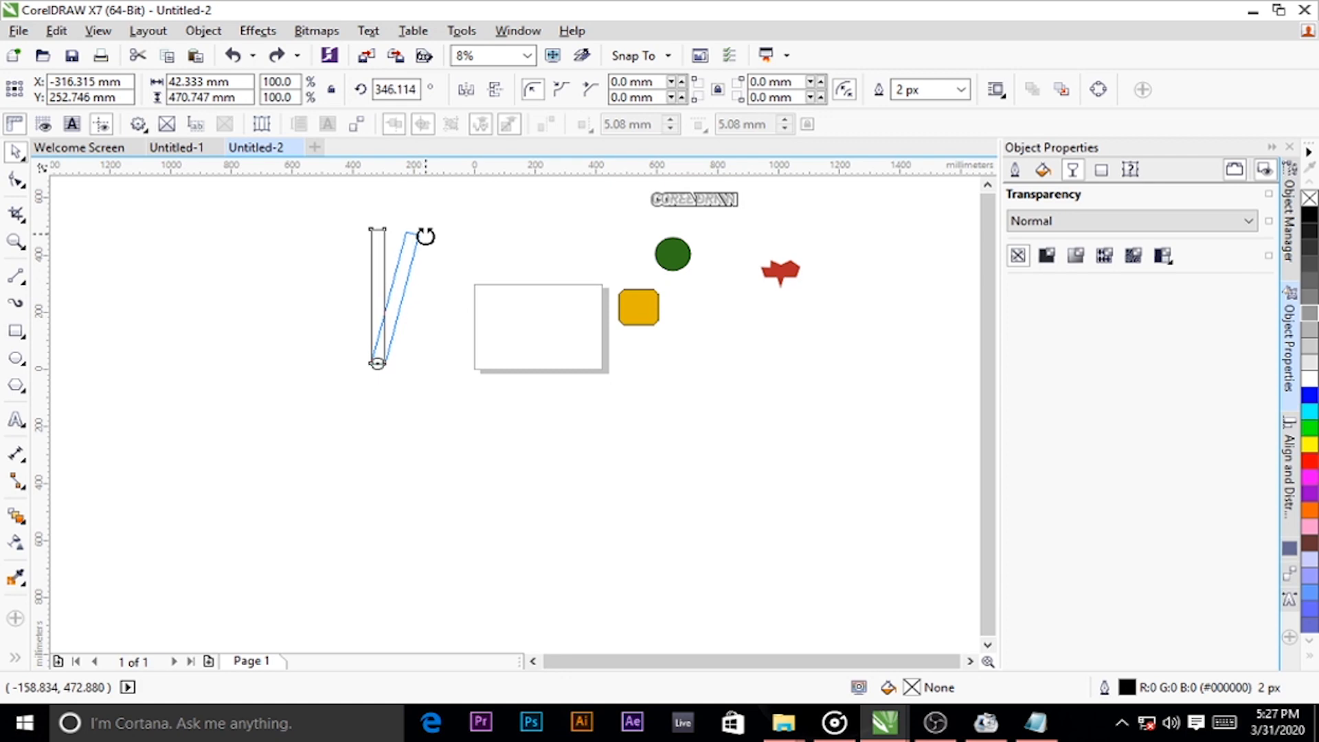
{"action": "left_click_drag", "start_coordinate": [425, 237], "coordinate": [426, 231]}
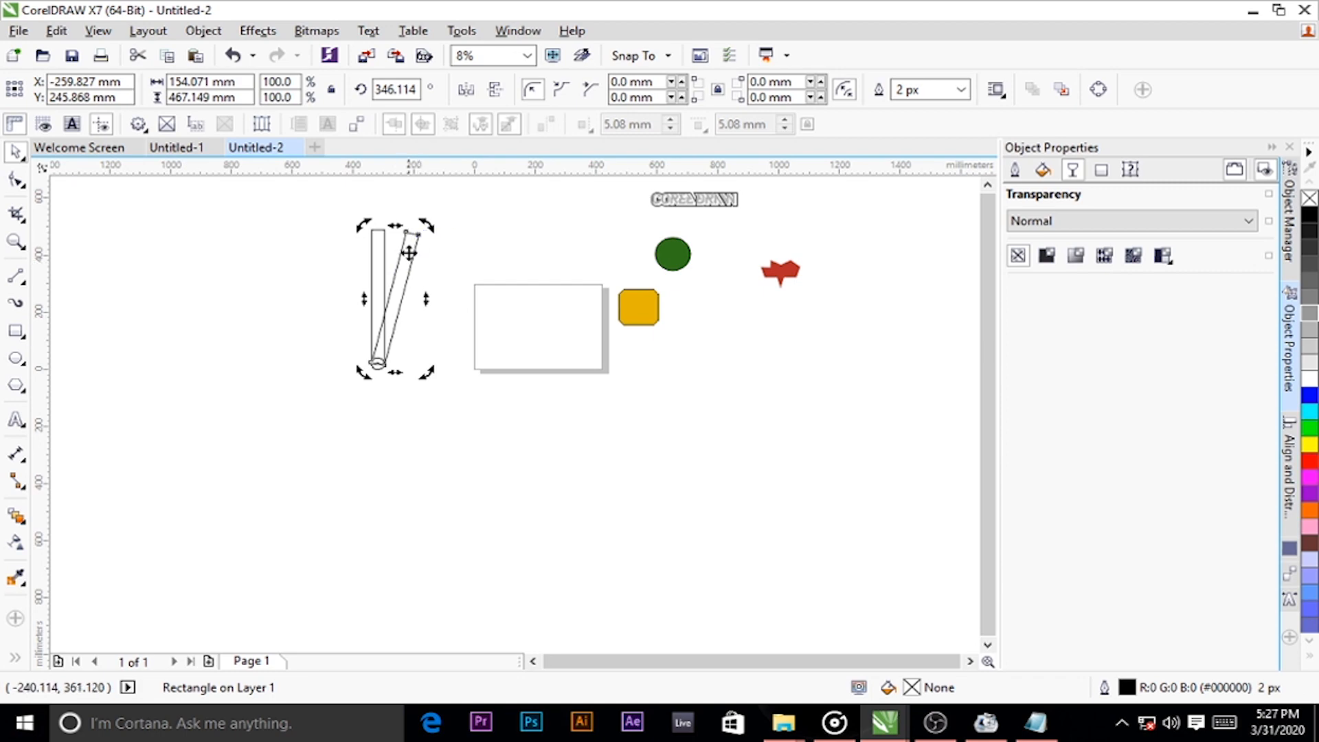
Undo the rotated copy, try rotating the tall rectangle around its bottom pivot to about 347.6 degrees, and undo that rotation
{"action": "scroll", "coordinate": [410, 246], "scroll_direction": "up", "scroll_amount": 2}
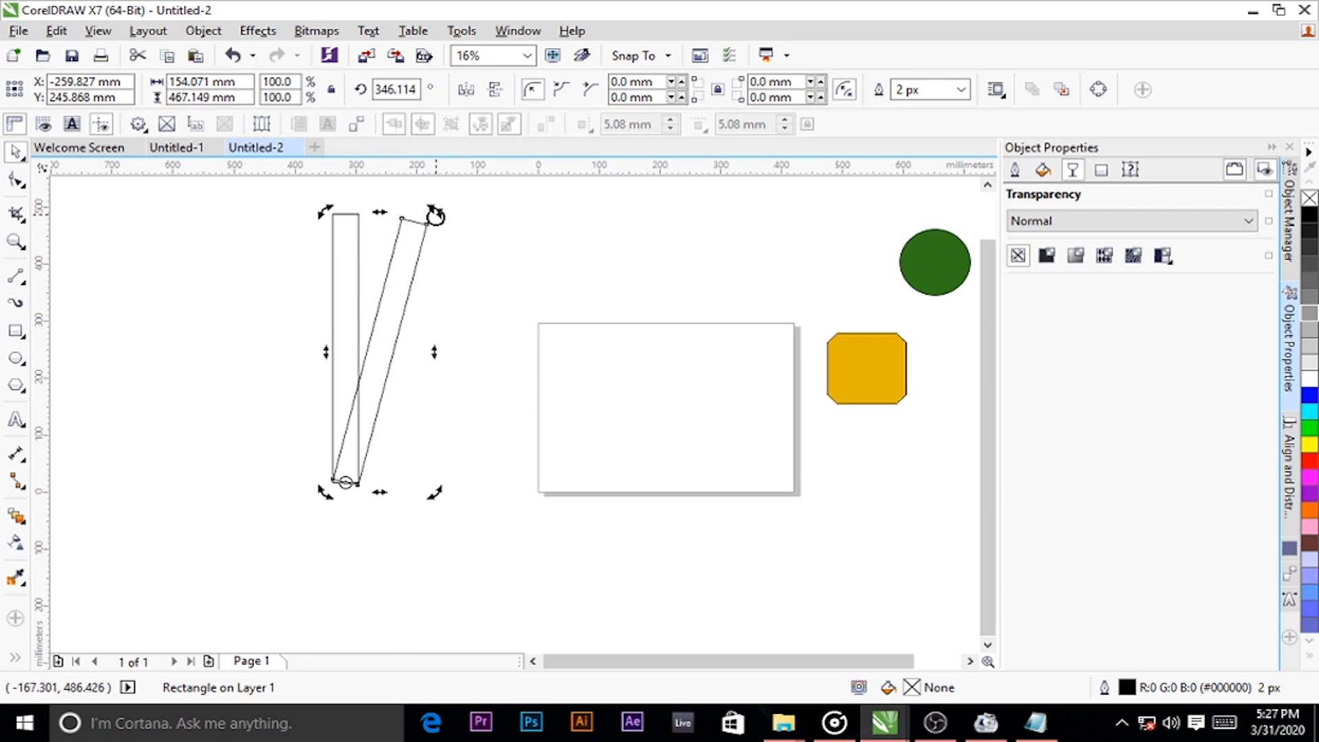
{"action": "key", "text": "ctrl+z"}
{"action": "left_click_drag", "start_coordinate": [367, 207], "coordinate": [425, 231]}
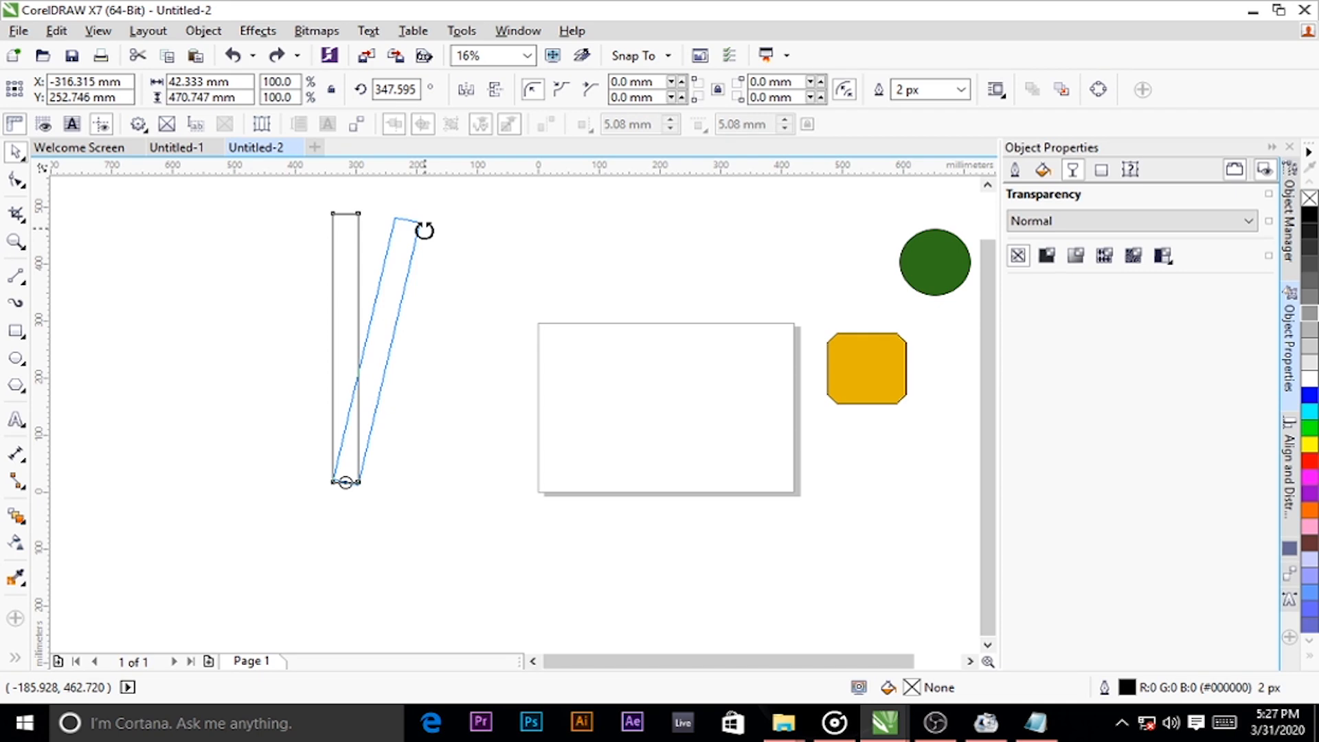
{"action": "left_click_drag", "start_coordinate": [425, 231], "coordinate": [426, 231]}
{"action": "right_click", "coordinate": [426, 232]}
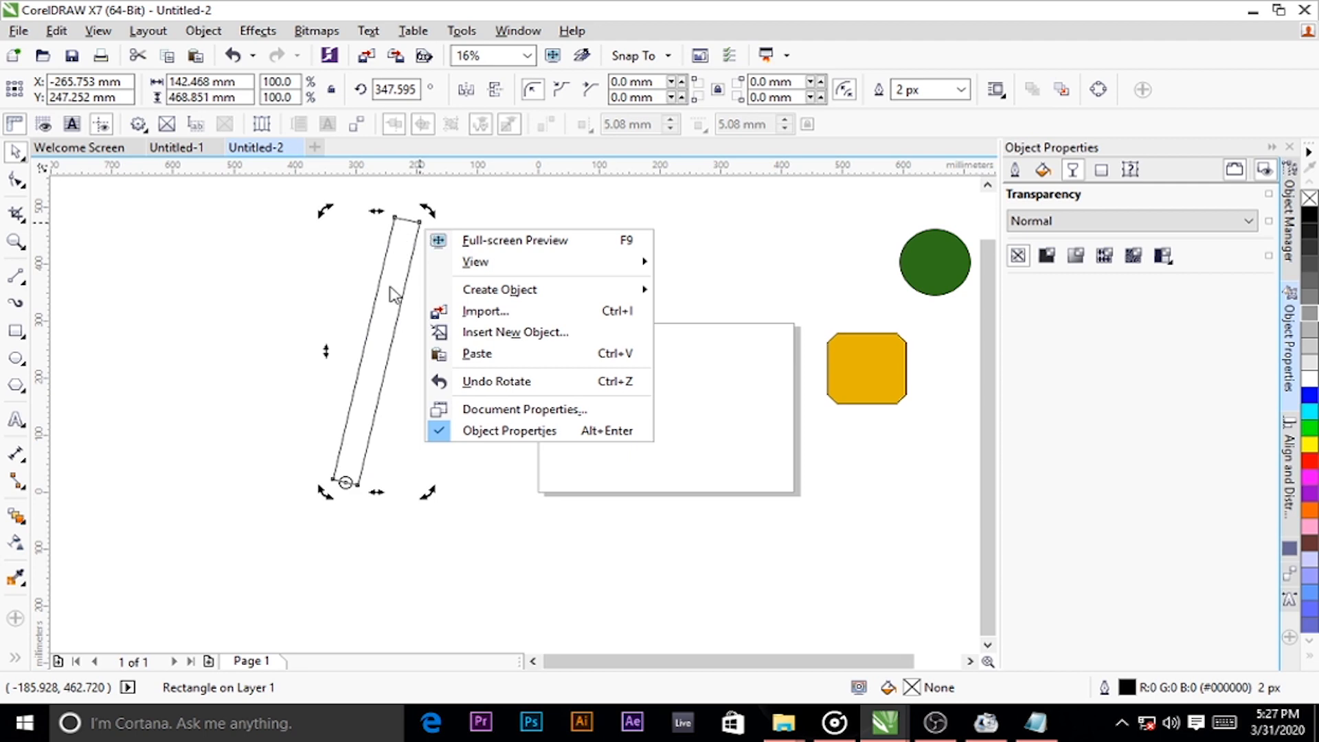
{"action": "left_click", "coordinate": [496, 381]}
Create a slightly rotated copy of the tall rectangle around its bottom pivot and repeat the duplication until the rectangles complete a full circle
{"action": "left_click_drag", "start_coordinate": [374, 206], "coordinate": [416, 233]}
{"action": "right_click", "coordinate": [427, 224]}
{"action": "left_click", "coordinate": [465, 445]}
{"action": "key", "text": "ctrl+z"}
{"action": "key", "text": "ctrl+d"}
{"action": "key", "text": "ctrl+d"}
{"action": "key", "text": "ctrl+d"}
{"action": "key", "text": "ctrl+d"}
{"action": "key", "text": "ctrl+d"}
{"action": "key", "text": "ctrl+d"}
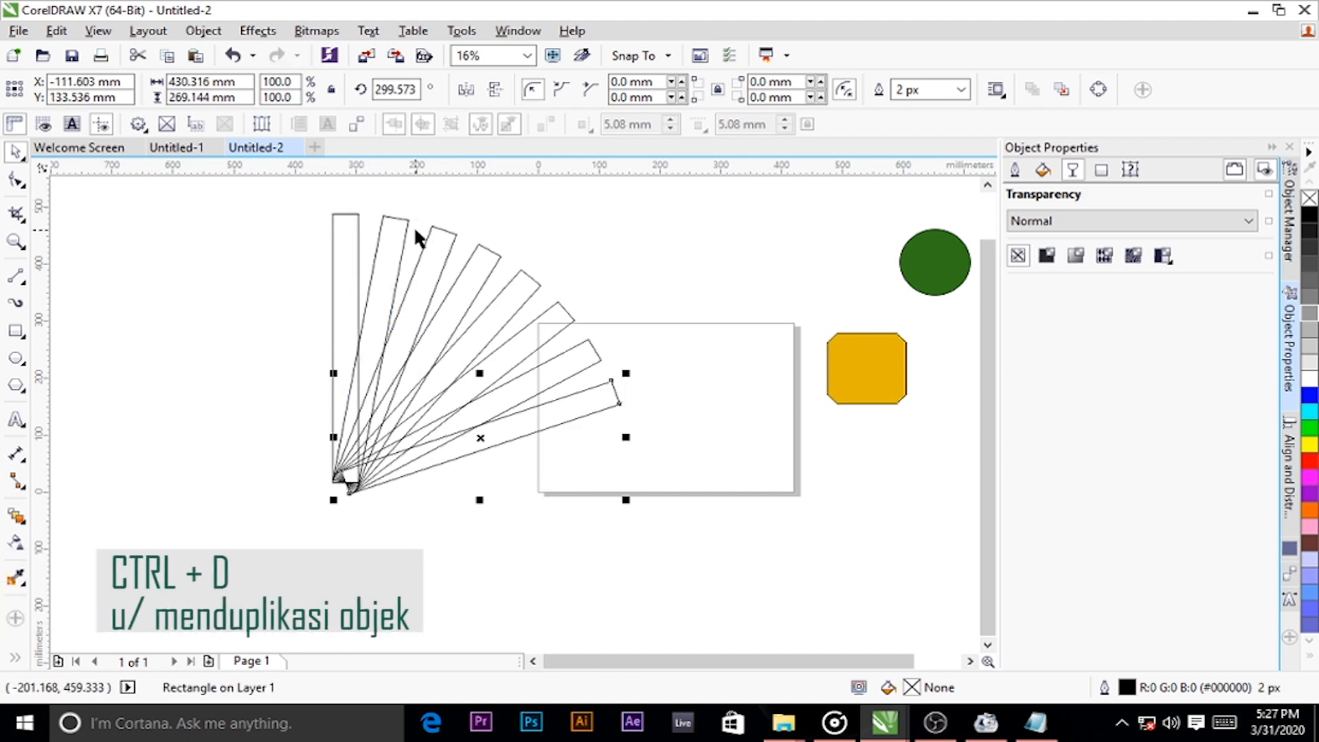
{"action": "key", "text": "ctrl+d"}
{"action": "key", "text": "ctrl+d"}
{"action": "key", "text": "ctrl+d"}
{"action": "key", "text": "ctrl+d"}
{"action": "key", "text": "ctrl+d"}
{"action": "key", "text": "ctrl+d"}
{"action": "key", "text": "ctrl+d"}
{"action": "key", "text": "ctrl+d"}
{"action": "key", "text": "ctrl+d"}
{"action": "key", "text": "ctrl+d"}
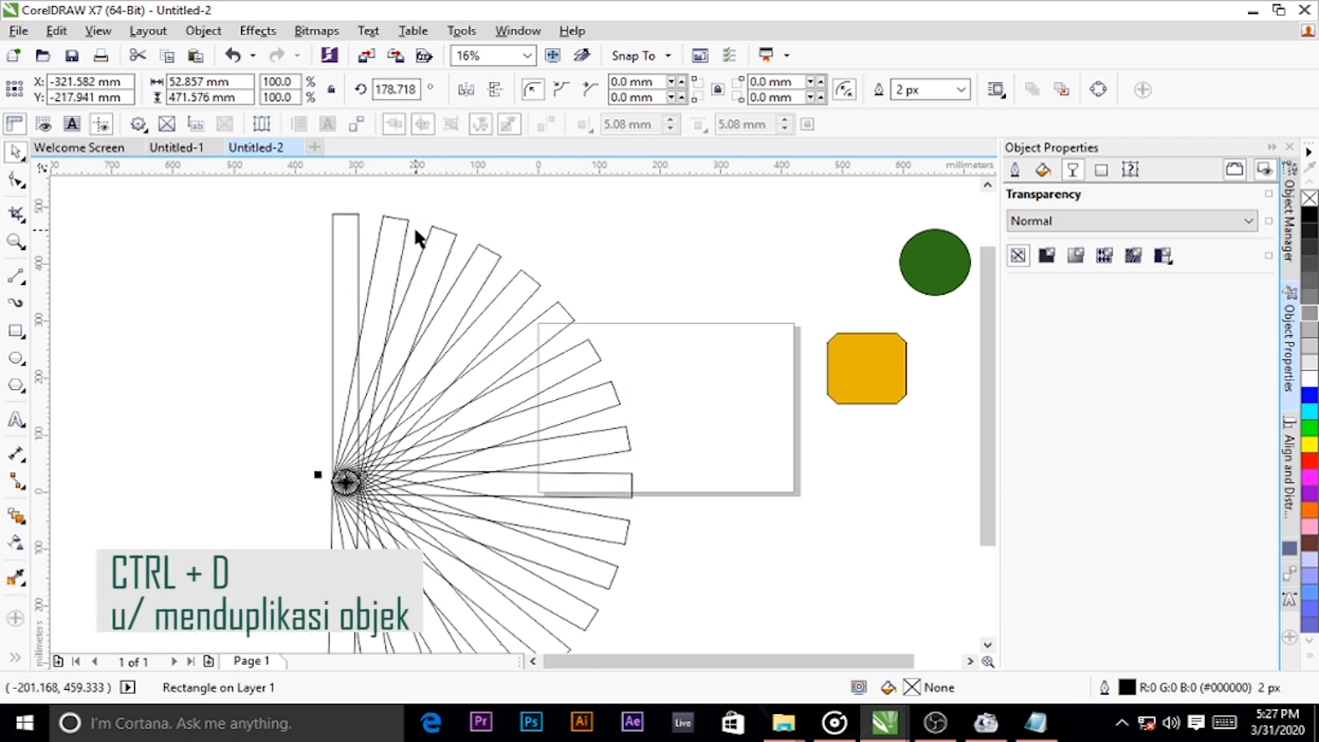
{"action": "key", "text": "ctrl+d"}
{"action": "key", "text": "ctrl+d"}
{"action": "key", "text": "ctrl+d"}
{"action": "key", "text": "ctrl+d"}
{"action": "key", "text": "ctrl+d"}
{"action": "key", "text": "ctrl+d"}
{"action": "key", "text": "ctrl+d"}
{"action": "key", "text": "ctrl+d"}
{"action": "key", "text": "ctrl+d"}
{"action": "key", "text": "ctrl+d"}
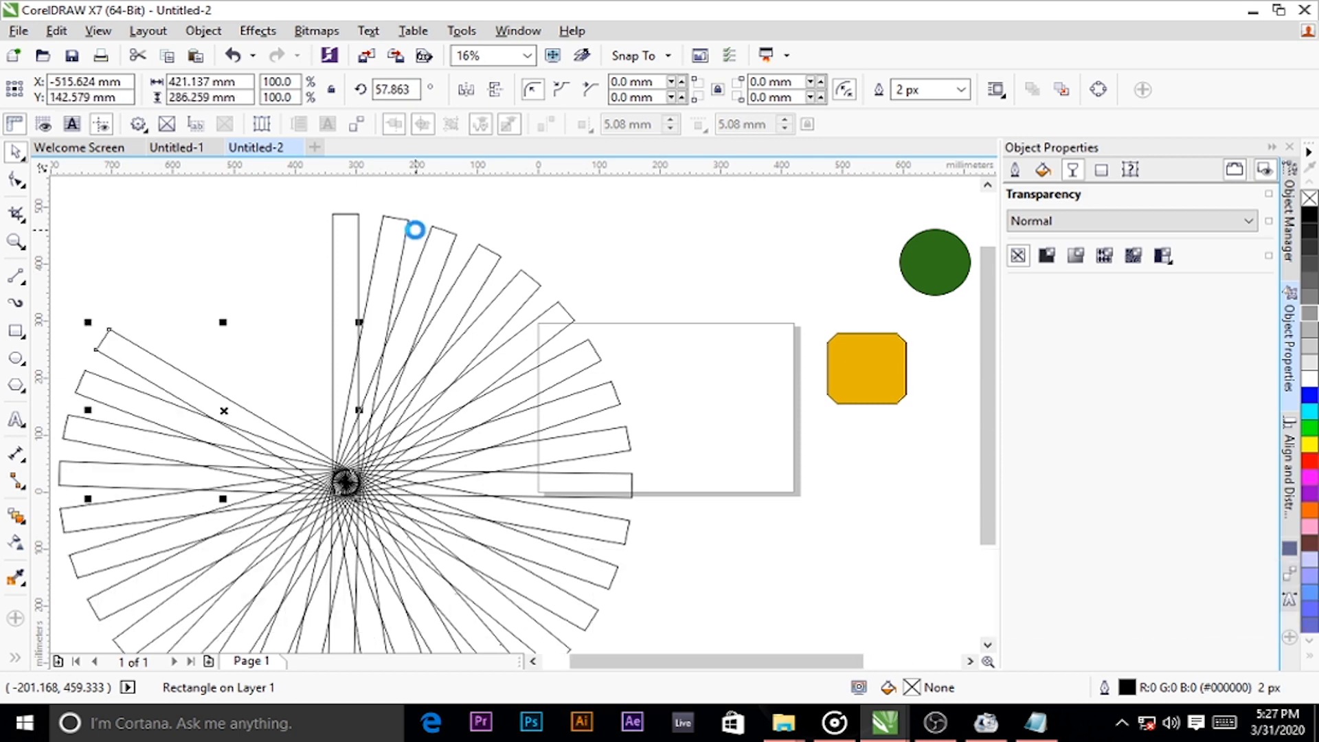
{"action": "key", "text": "ctrl+d"}
{"action": "key", "text": "ctrl+d"}
{"action": "key", "text": "ctrl+d"}
{"action": "key", "text": "ctrl+d"}
{"action": "key", "text": "ctrl+d"}
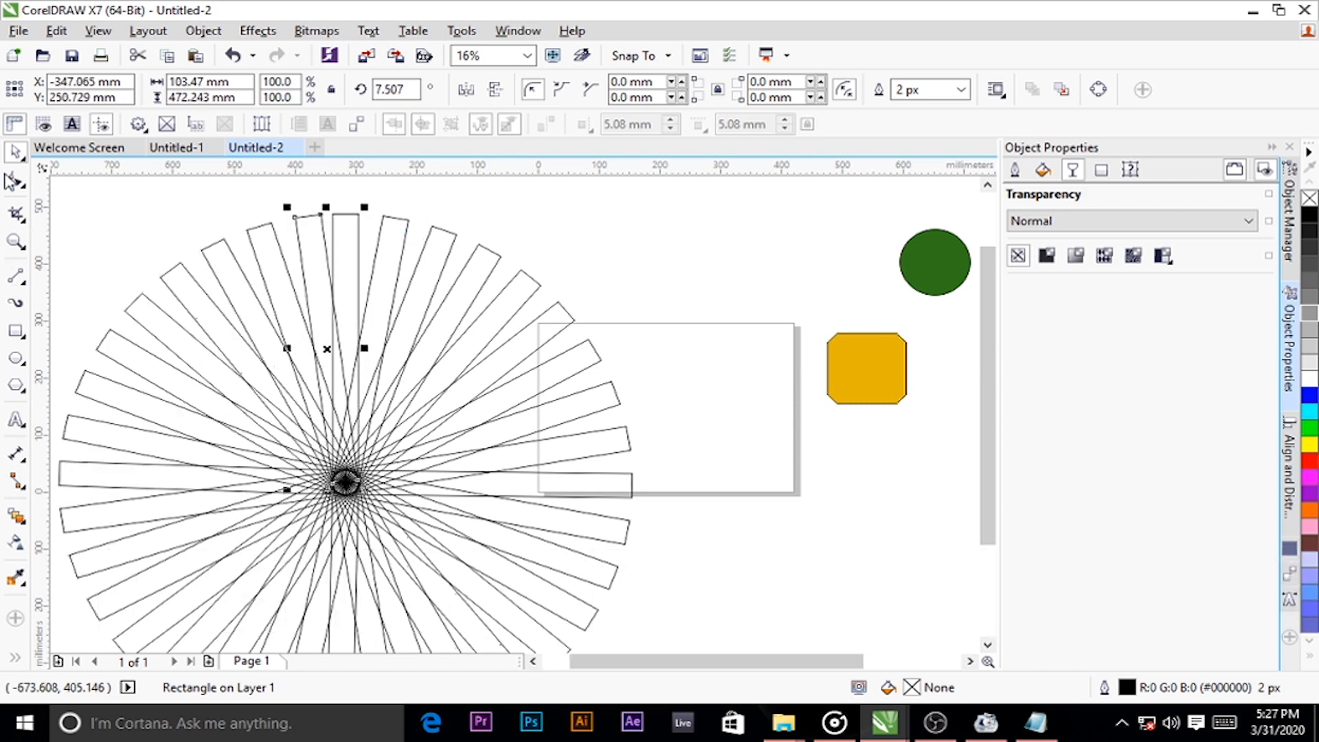
Select the full circle of rotated rectangles and weld them into a single sunburst curve
{"action": "scroll", "coordinate": [407, 253], "scroll_direction": "down", "scroll_amount": 3}
{"action": "scroll", "coordinate": [443, 323], "scroll_direction": "up", "scroll_amount": 2}
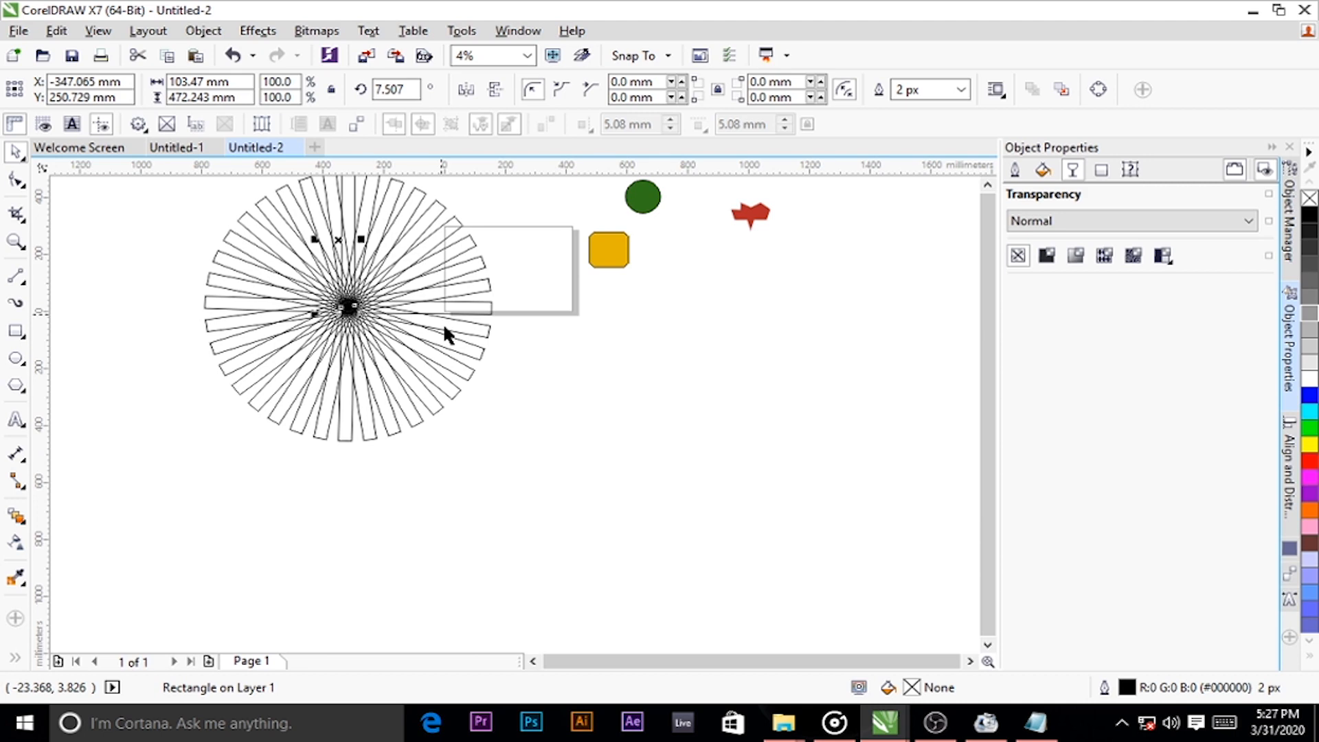
{"action": "left_click", "coordinate": [476, 459]}
{"action": "scroll", "coordinate": [477, 458], "scroll_direction": "down", "scroll_amount": 1}
{"action": "scroll", "coordinate": [478, 340], "scroll_direction": "up", "scroll_amount": 1}
{"action": "left_click_drag", "start_coordinate": [497, 227], "coordinate": [147, 568]}
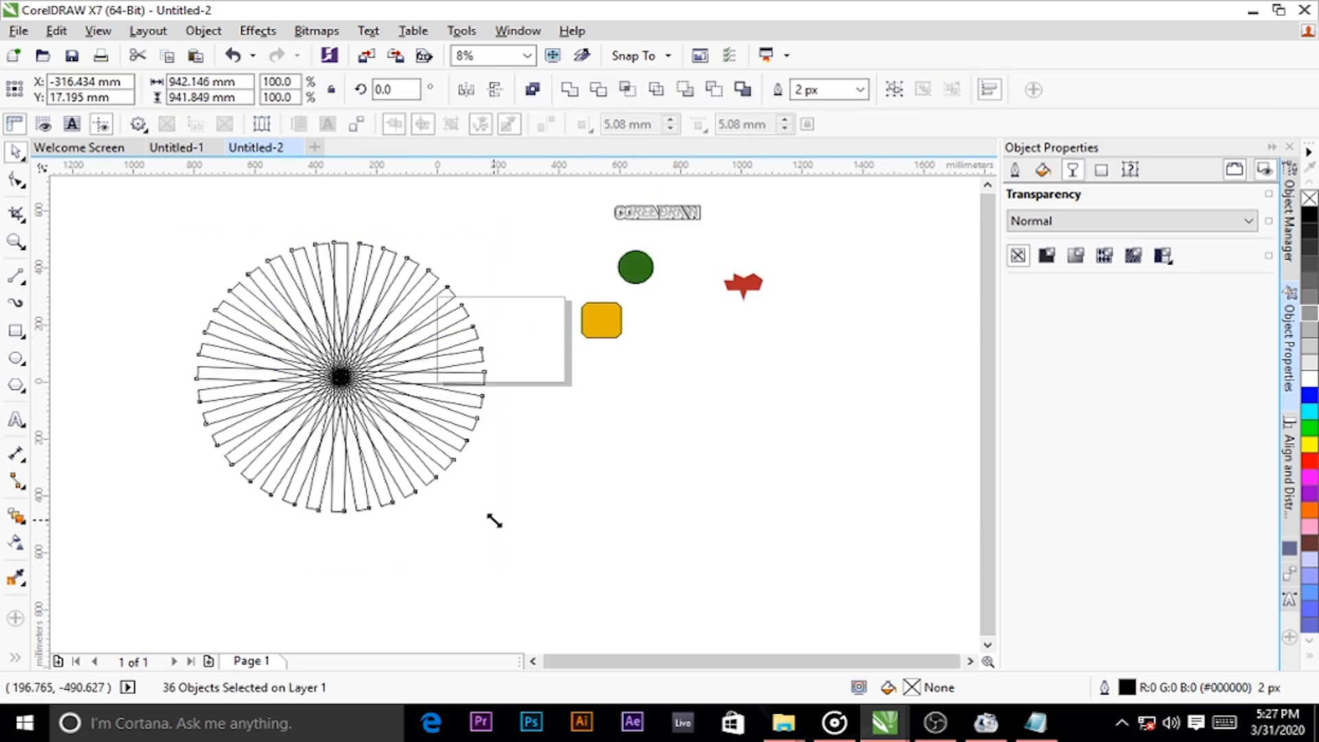
{"action": "scroll", "coordinate": [351, 442], "scroll_direction": "up", "scroll_amount": 6}
{"action": "scroll", "coordinate": [410, 300], "scroll_direction": "up", "scroll_amount": 3}
{"action": "scroll", "coordinate": [414, 301], "scroll_direction": "down", "scroll_amount": 1}
{"action": "scroll", "coordinate": [414, 300], "scroll_direction": "down", "scroll_amount": 5}
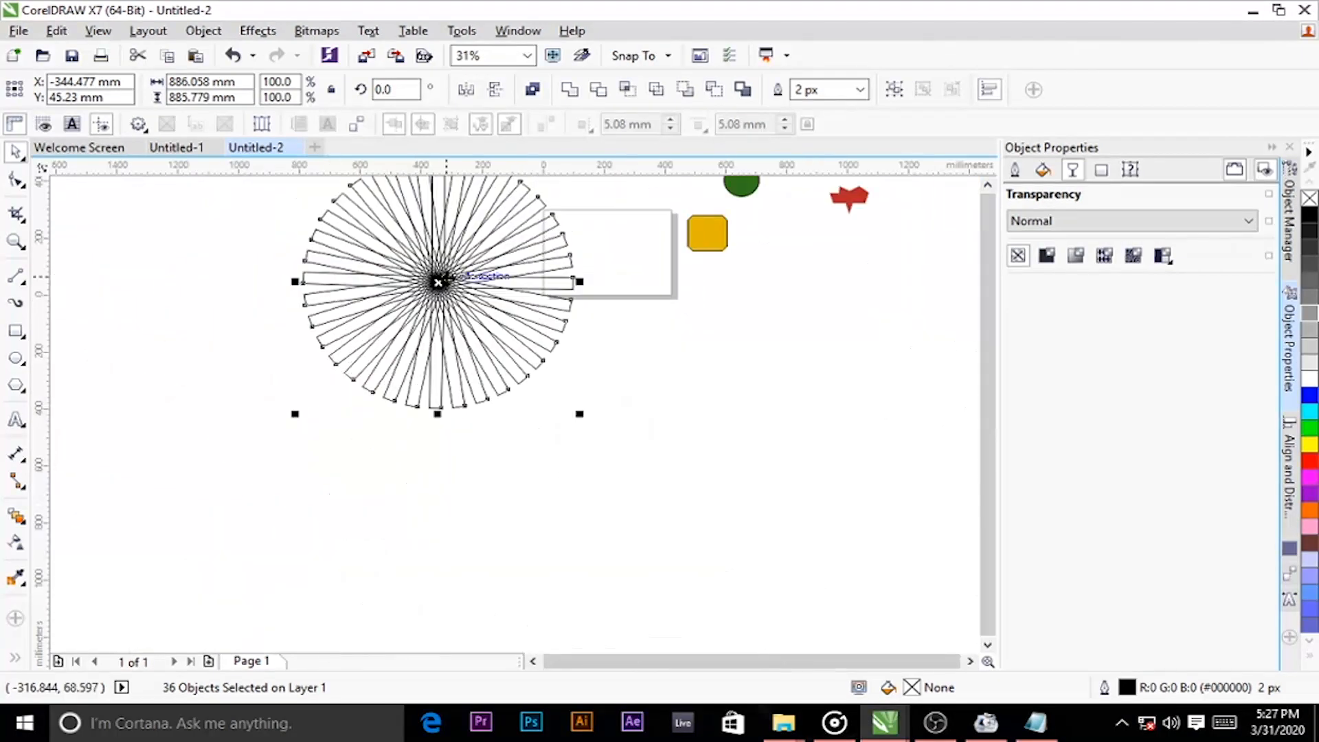
{"action": "scroll", "coordinate": [438, 285], "scroll_direction": "up", "scroll_amount": 1}
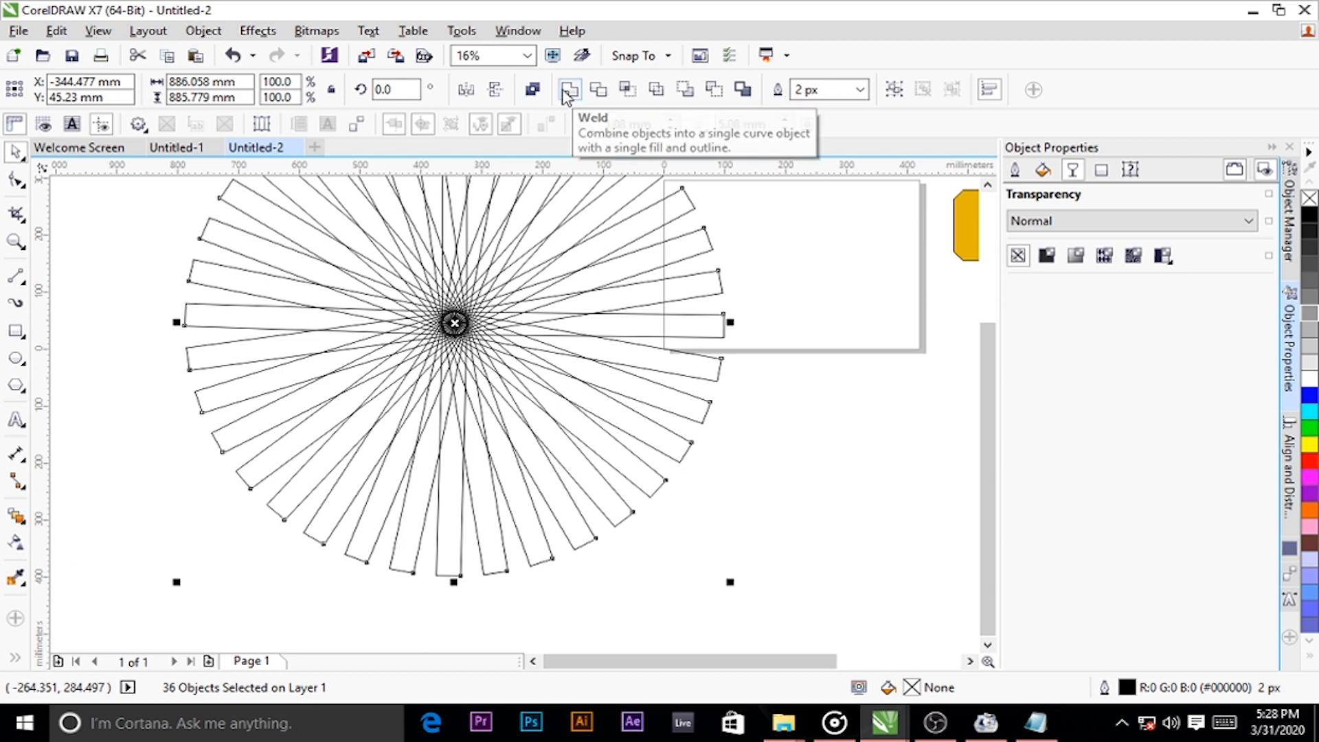
{"action": "left_click", "coordinate": [567, 92]}
{"action": "scroll", "coordinate": [682, 450], "scroll_direction": "down", "scroll_amount": 1}
{"action": "scroll", "coordinate": [594, 345], "scroll_direction": "up", "scroll_amount": 1}
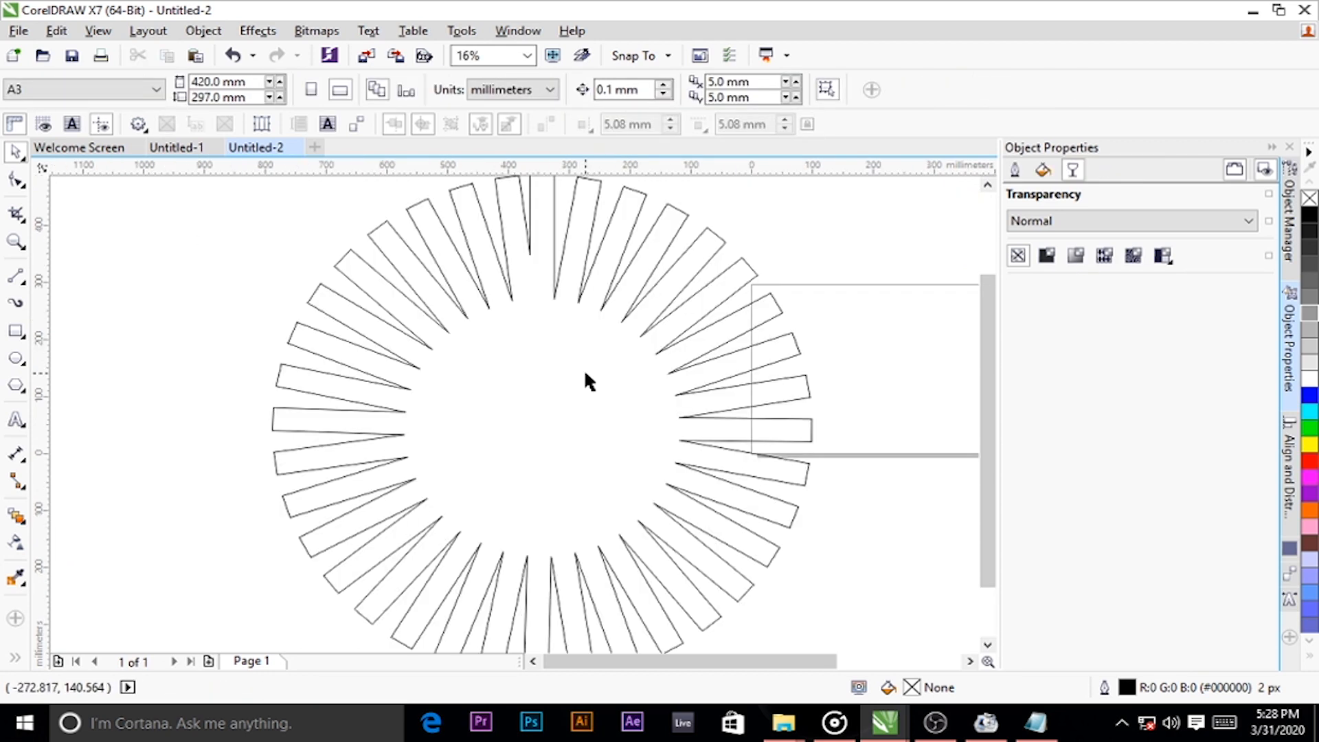
Fill the welded sunburst with dark gray #666666, and undo the fill and the weld
{"action": "key", "text": "ctrl+a"}
{"action": "left_click", "coordinate": [1311, 280]}
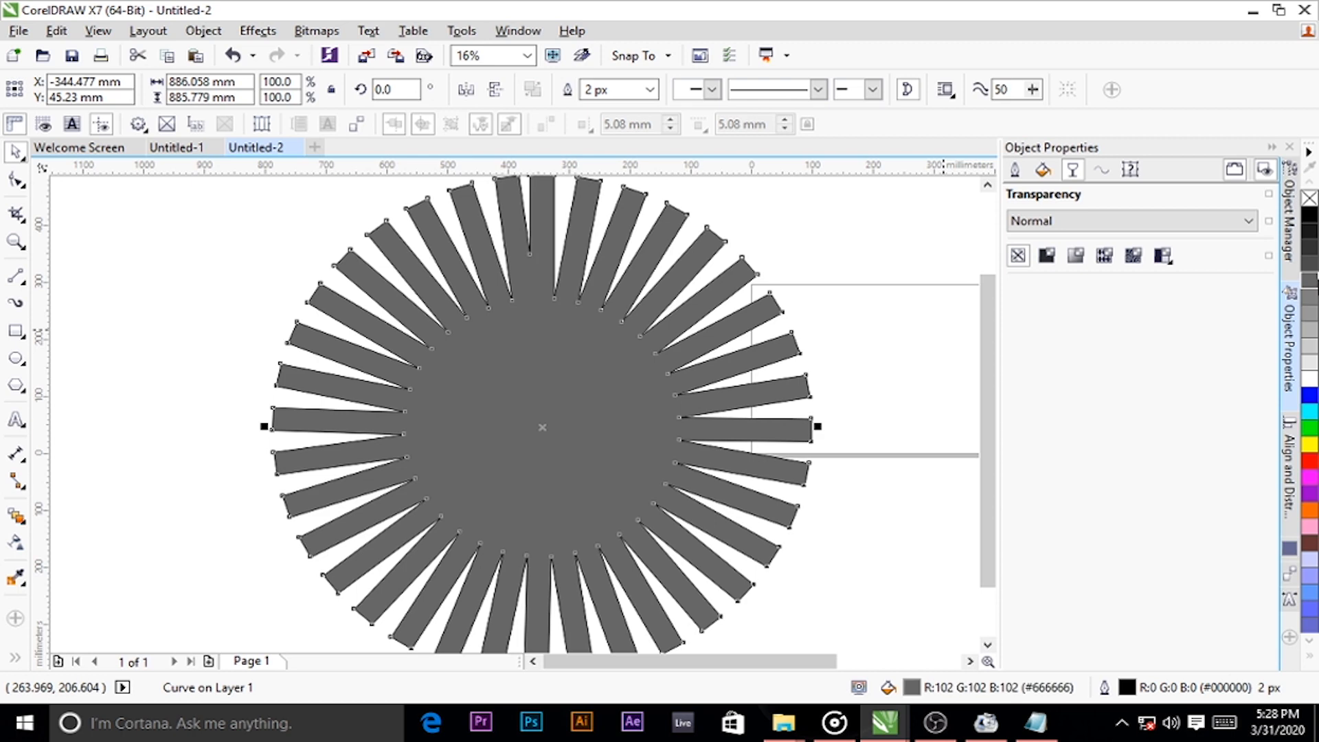
{"action": "left_click", "coordinate": [843, 270]}
{"action": "key", "text": "ctrl+z"}
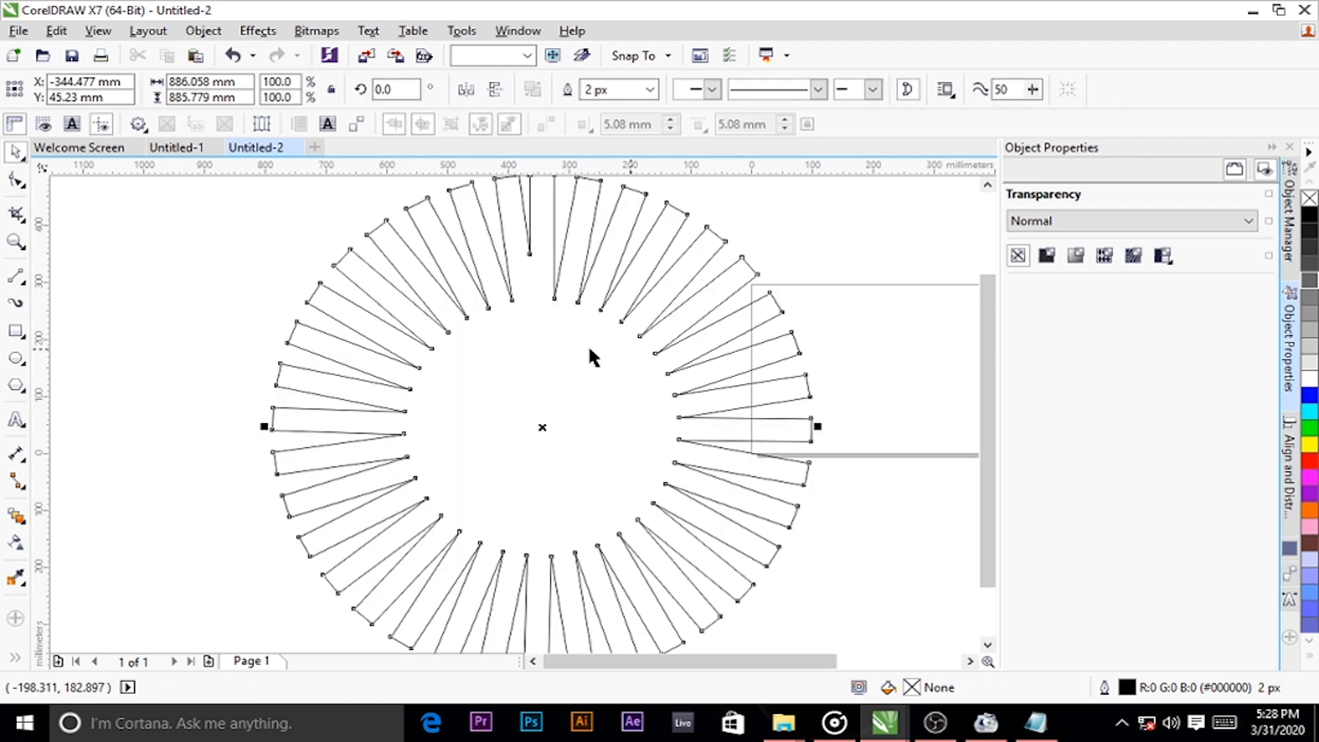
{"action": "scroll", "coordinate": [522, 384], "scroll_direction": "down", "scroll_amount": 2}
{"action": "scroll", "coordinate": [384, 411], "scroll_direction": "down", "scroll_amount": 1}
{"action": "scroll", "coordinate": [723, 398], "scroll_direction": "up", "scroll_amount": 1}
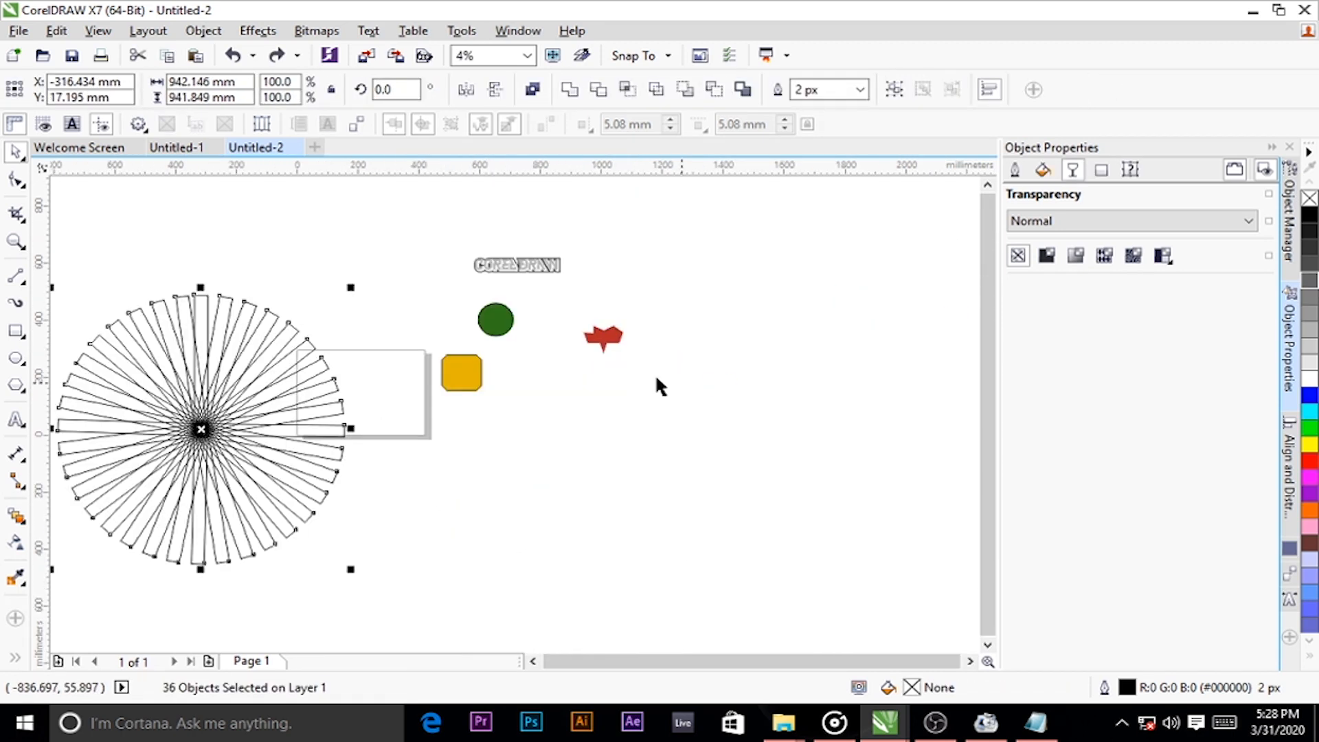
Move the green circle down so it overlaps the right side of the yellow chamfered rectangle
{"action": "scroll", "coordinate": [455, 365], "scroll_direction": "up", "scroll_amount": 2}
{"action": "left_click", "coordinate": [455, 369]}
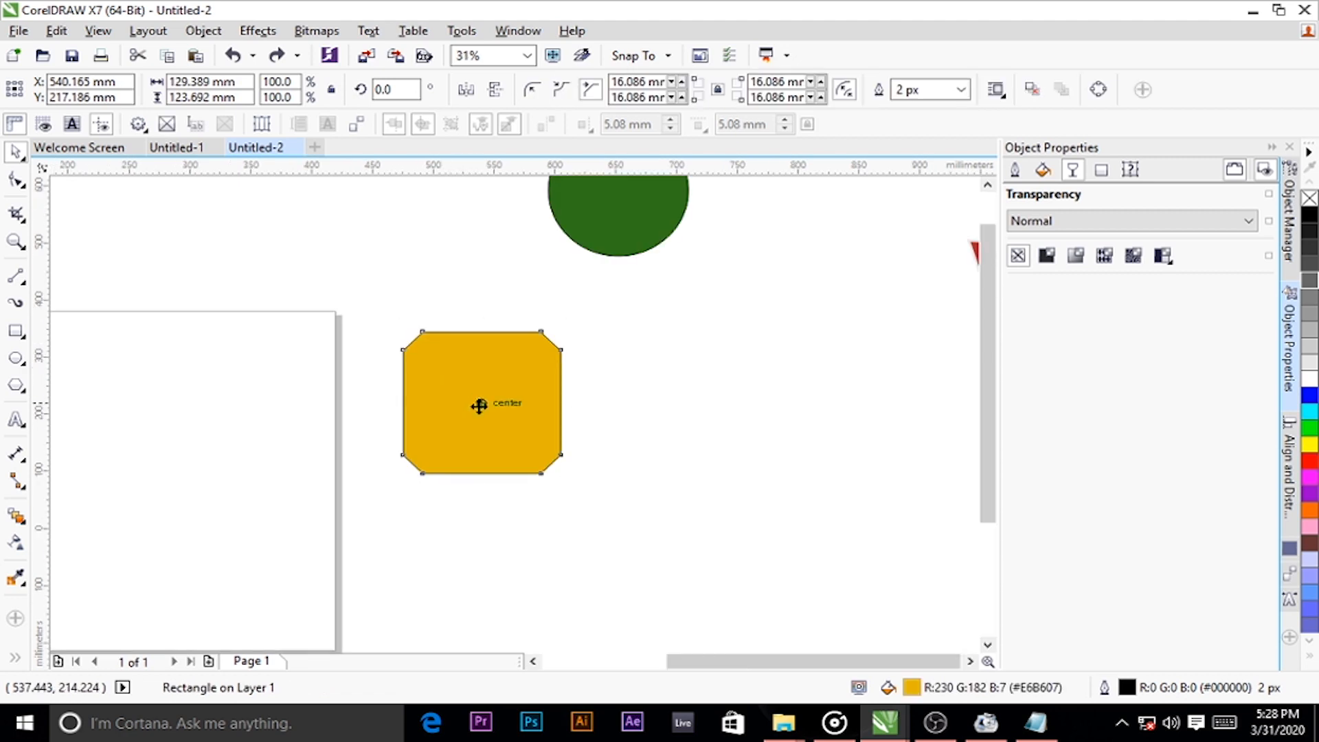
{"action": "scroll", "coordinate": [479, 406], "scroll_direction": "down", "scroll_amount": 1}
{"action": "left_click_drag", "start_coordinate": [526, 306], "coordinate": [530, 400]}
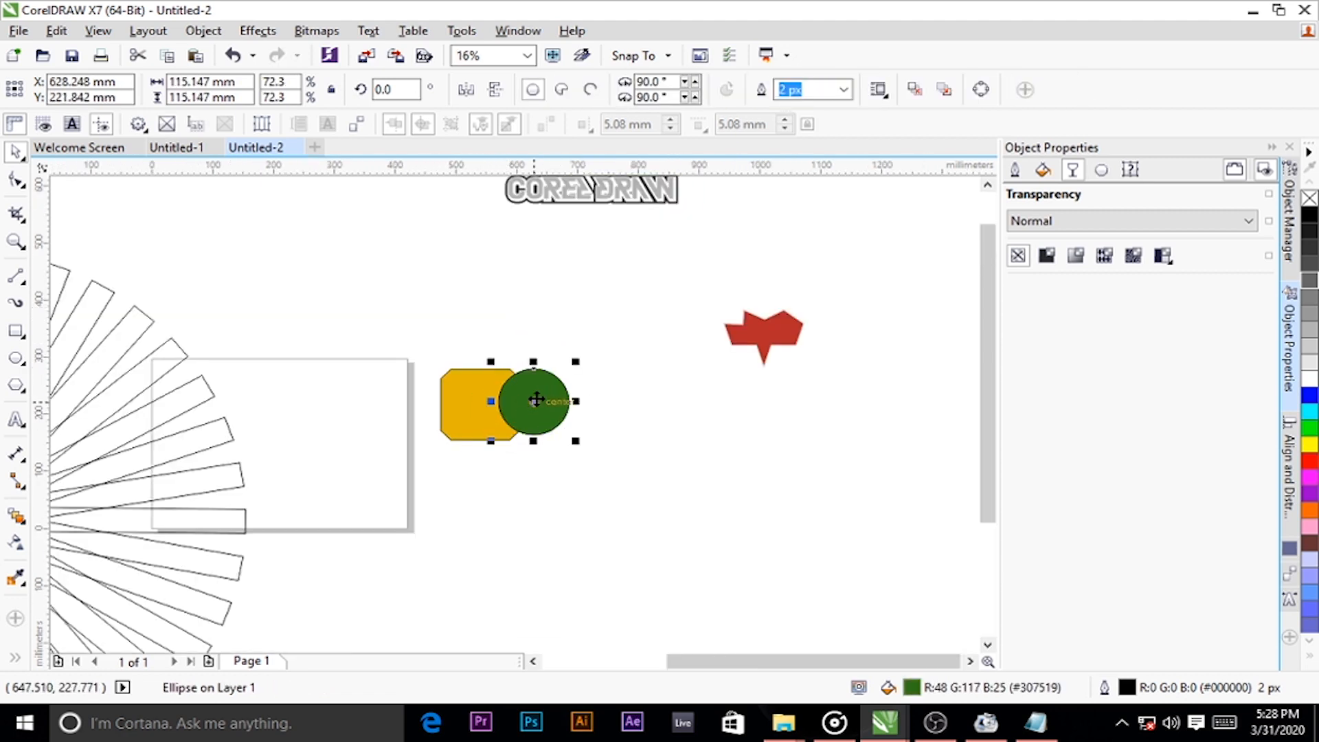
Try welding the yellow chamfered rectangle and the green circle together, and undo the weld
{"action": "left_click", "coordinate": [471, 397], "text": "shift"}
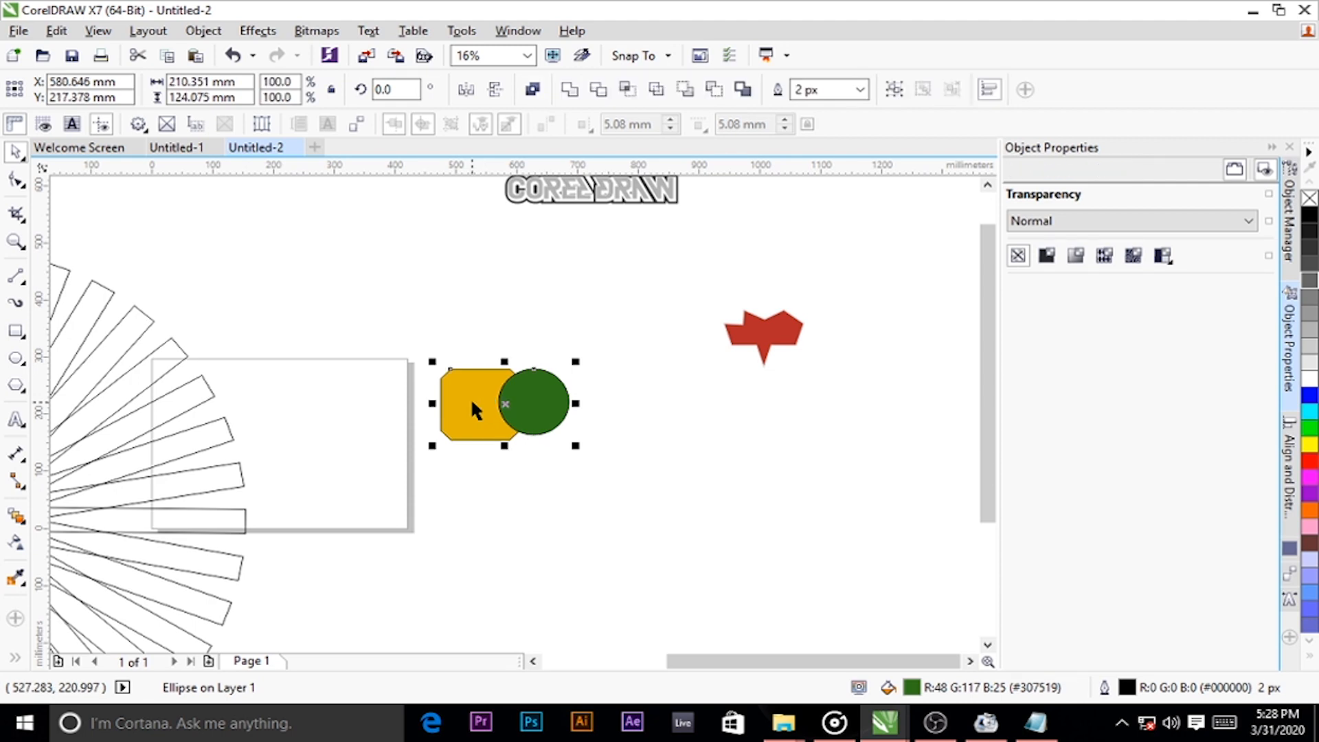
{"action": "left_click", "coordinate": [568, 89]}
{"action": "left_click", "coordinate": [547, 209]}
{"action": "key", "text": "ctrl+z"}
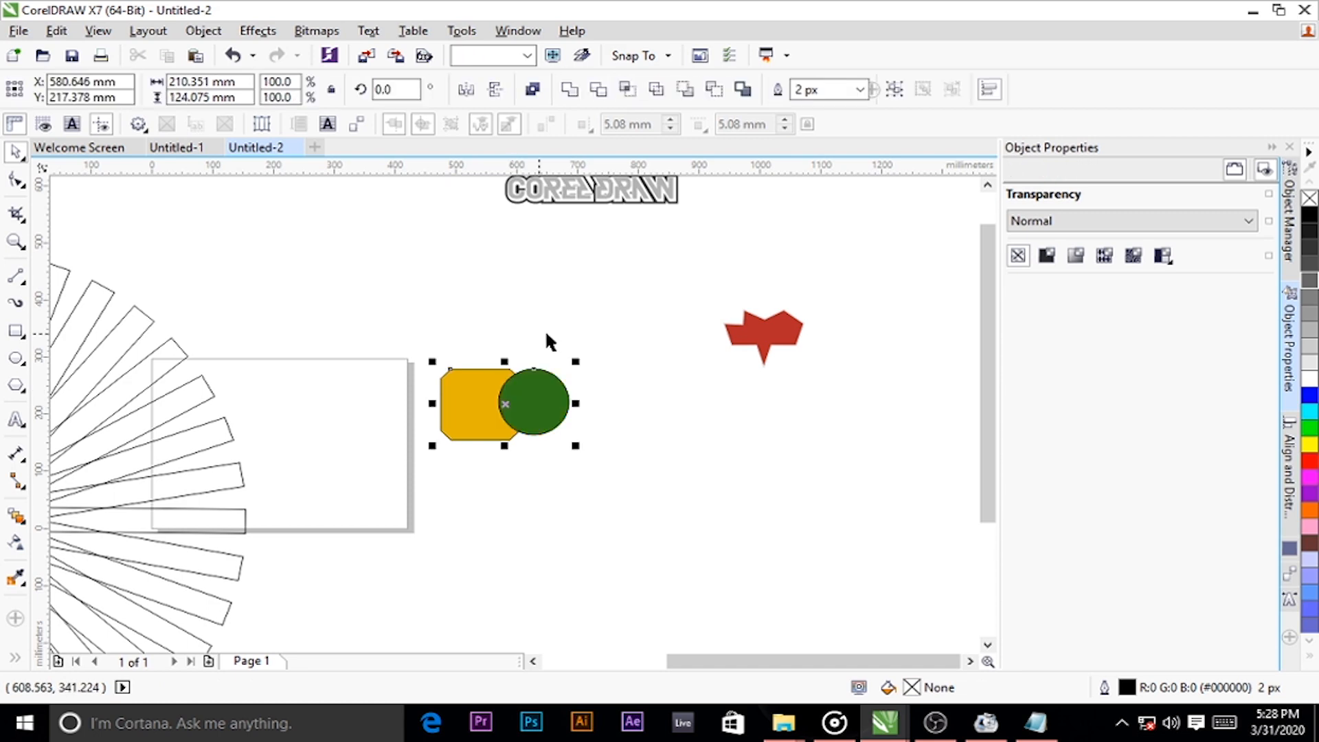
Draw a rounded rectangle and a wide plain rectangle about 328 by 80 mm on the page, placing the wide one across its lower edge
{"action": "scroll", "coordinate": [567, 336], "scroll_direction": "down", "scroll_amount": 2}
{"action": "left_click_drag", "start_coordinate": [306, 256], "coordinate": [522, 522]}
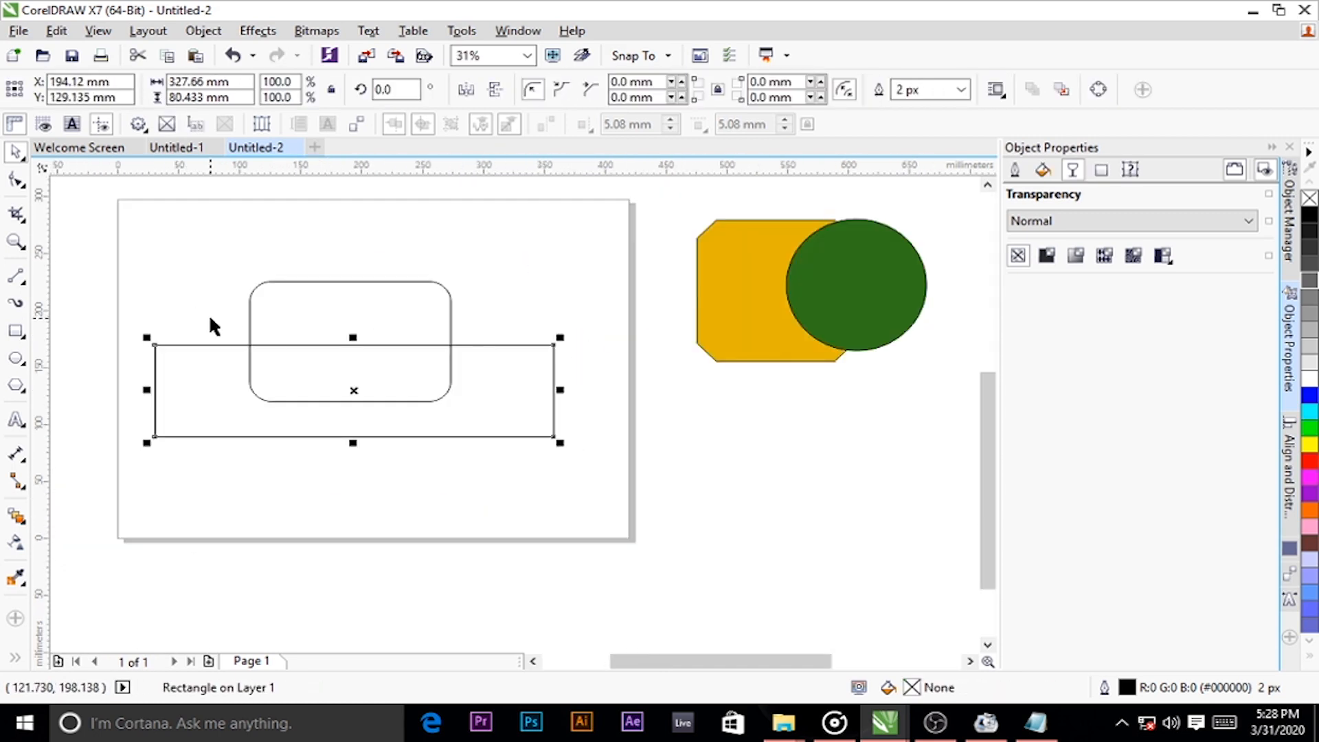
{"action": "left_click", "coordinate": [551, 333]}
{"action": "left_click", "coordinate": [492, 412]}
{"action": "left_click_drag", "start_coordinate": [492, 412], "coordinate": [458, 421]}
{"action": "left_click_drag", "start_coordinate": [457, 421], "coordinate": [522, 440]}
{"action": "left_click", "coordinate": [384, 316]}
{"action": "left_click", "coordinate": [481, 442]}
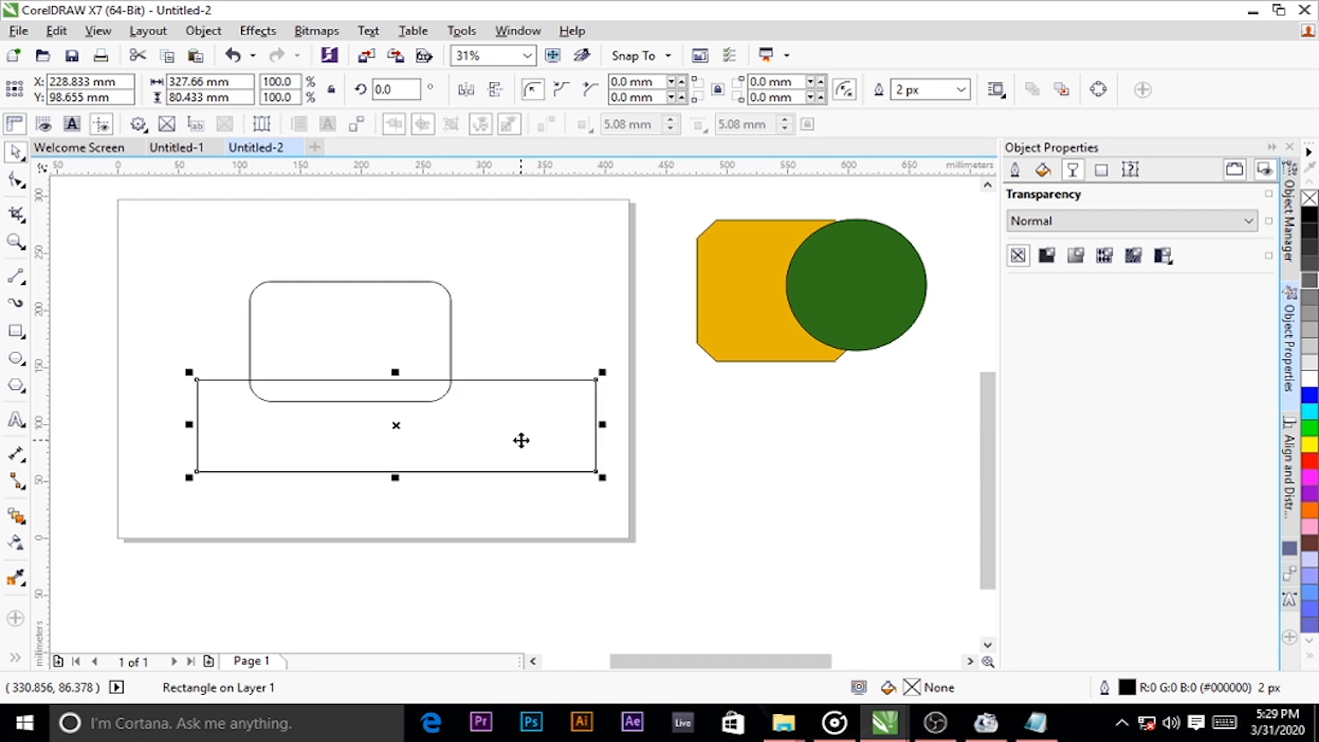
Try the center, top, bottom, right and left alignments of the two rectangles, finishing with them bottom-aligned and horizontally centered
{"action": "left_click", "coordinate": [355, 304], "text": "shift"}
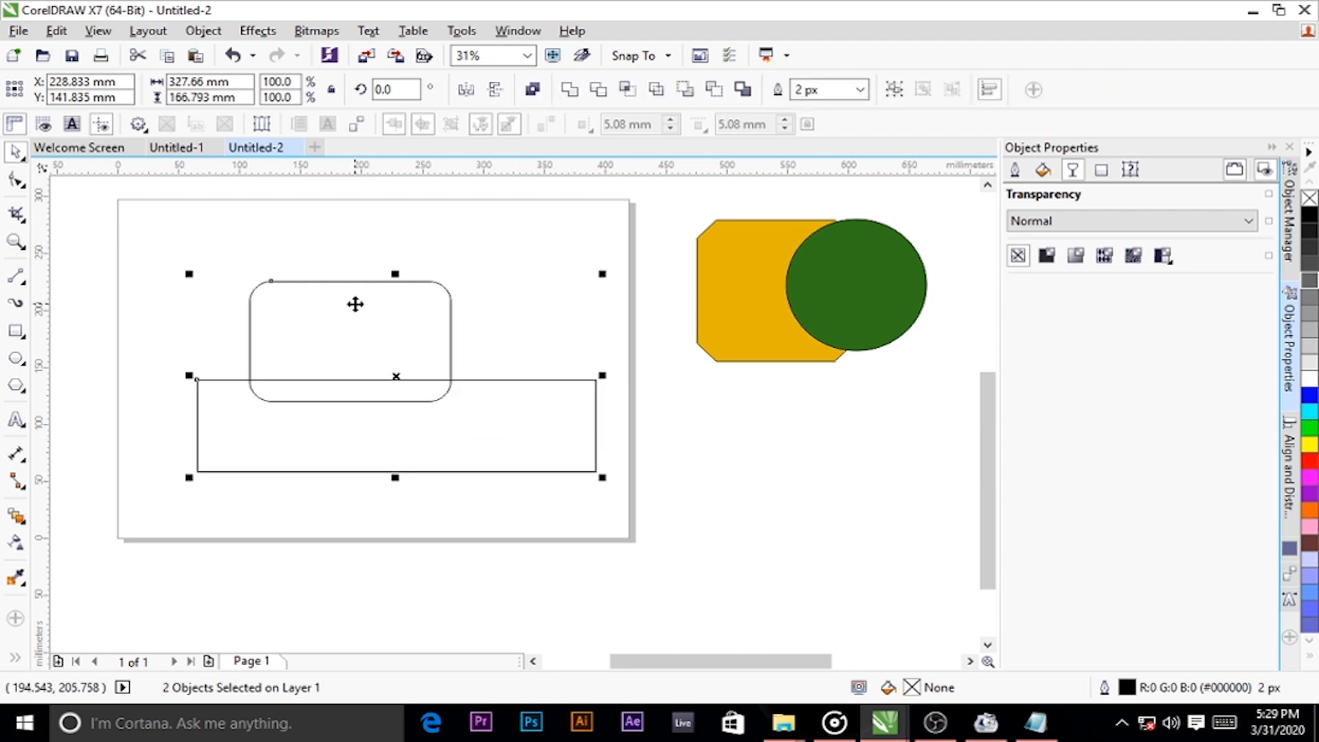
{"action": "key", "text": "c"}
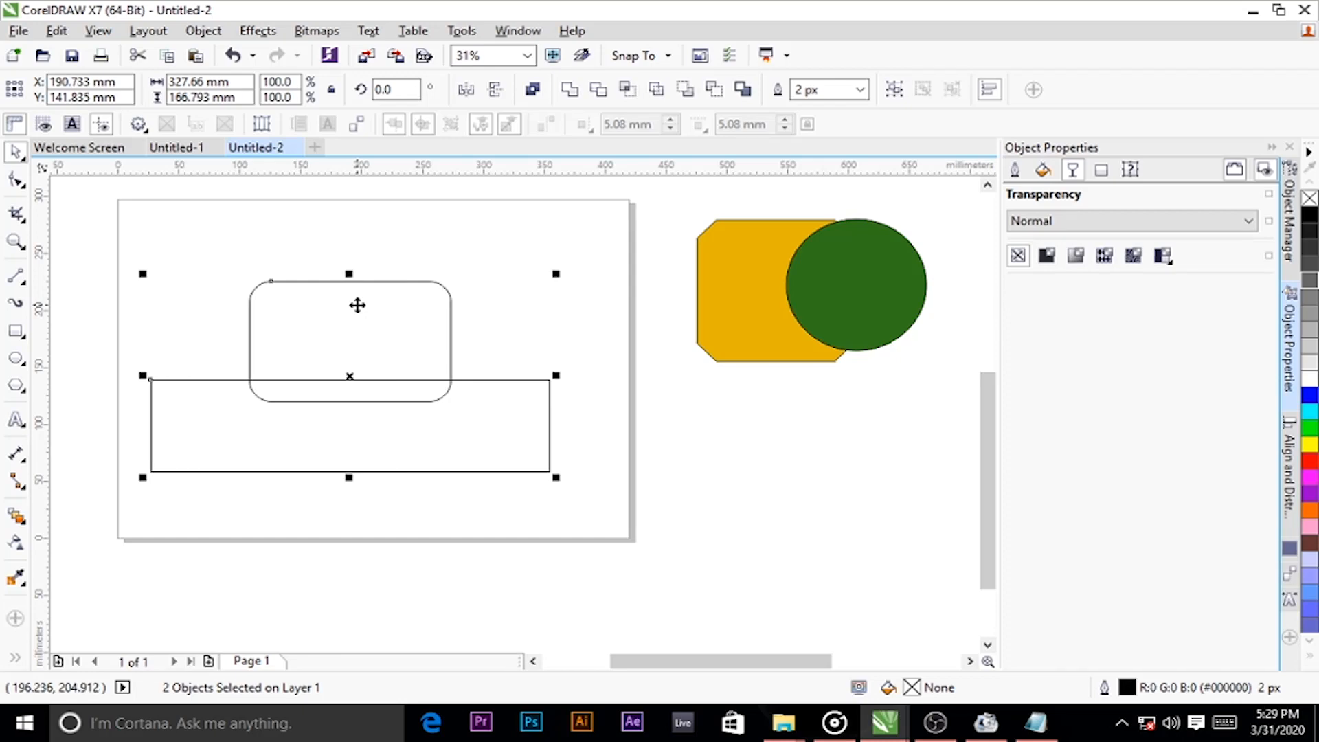
{"action": "key", "text": "e"}
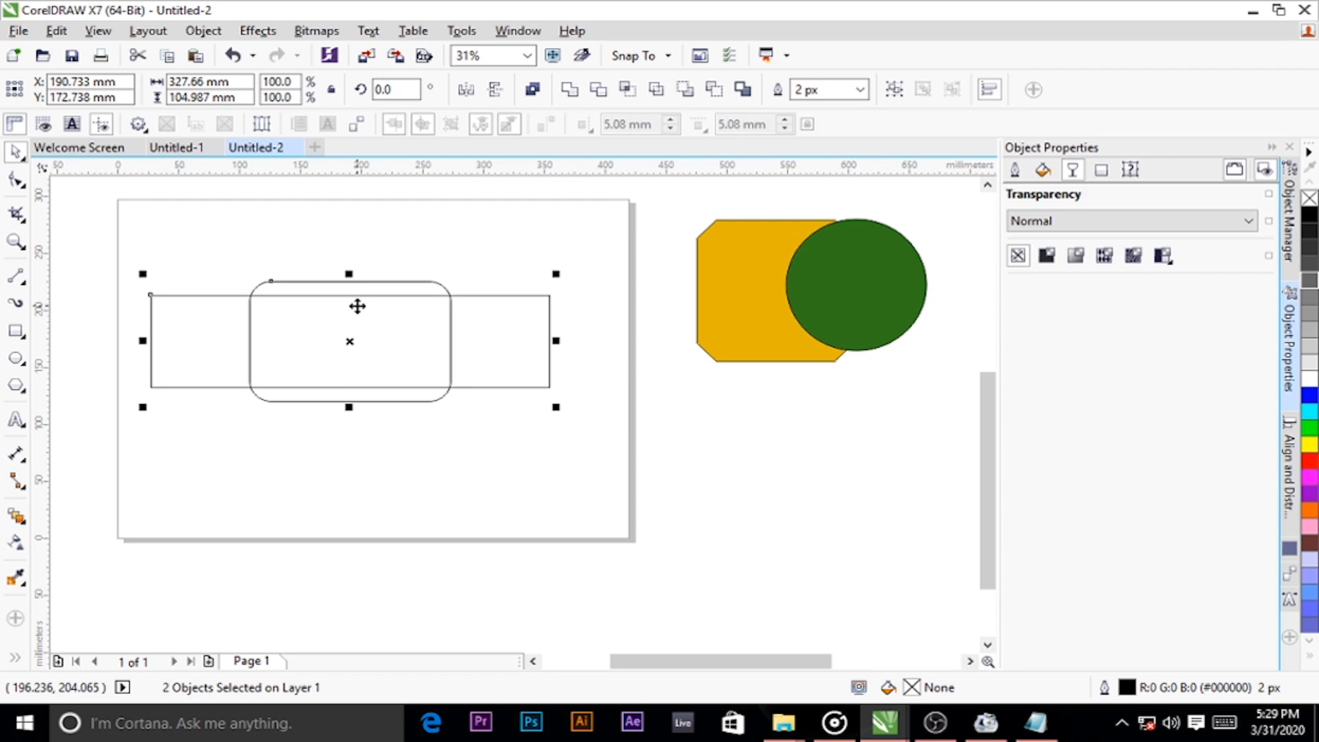
{"action": "key", "text": "t"}
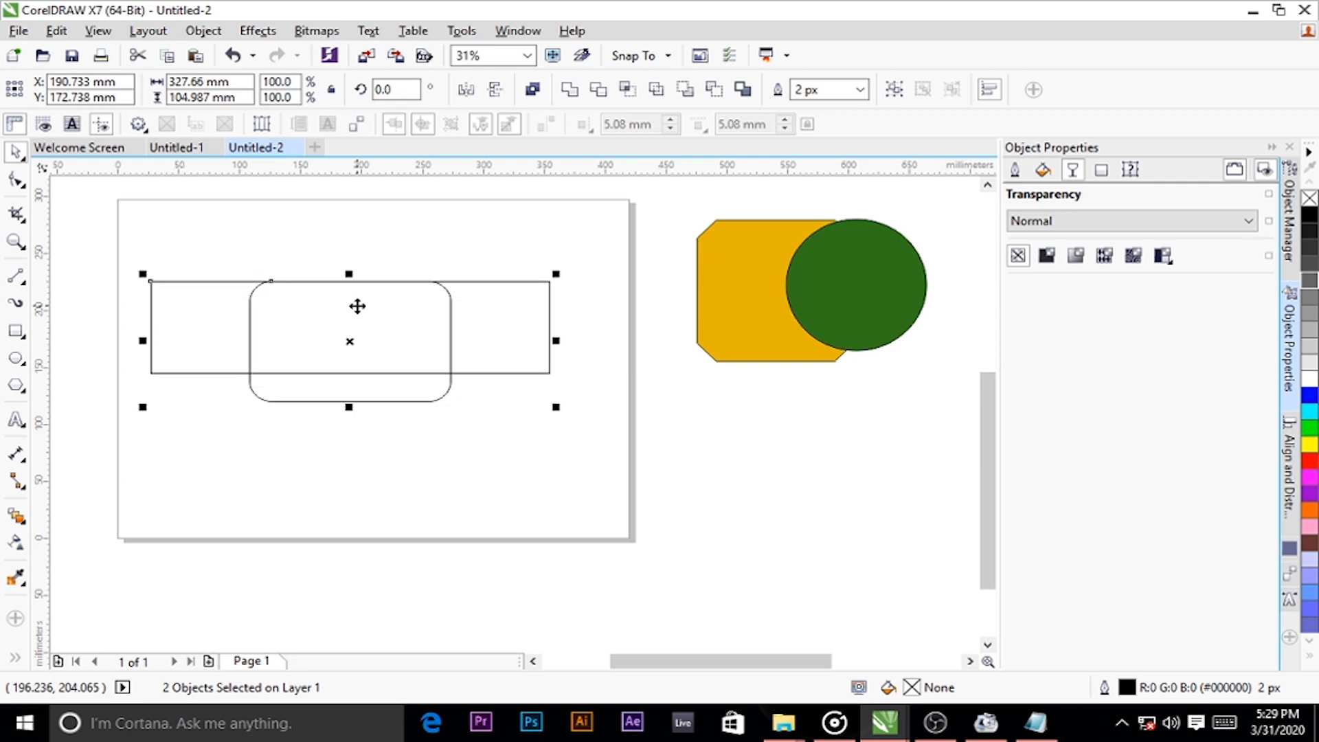
{"action": "key", "text": "b"}
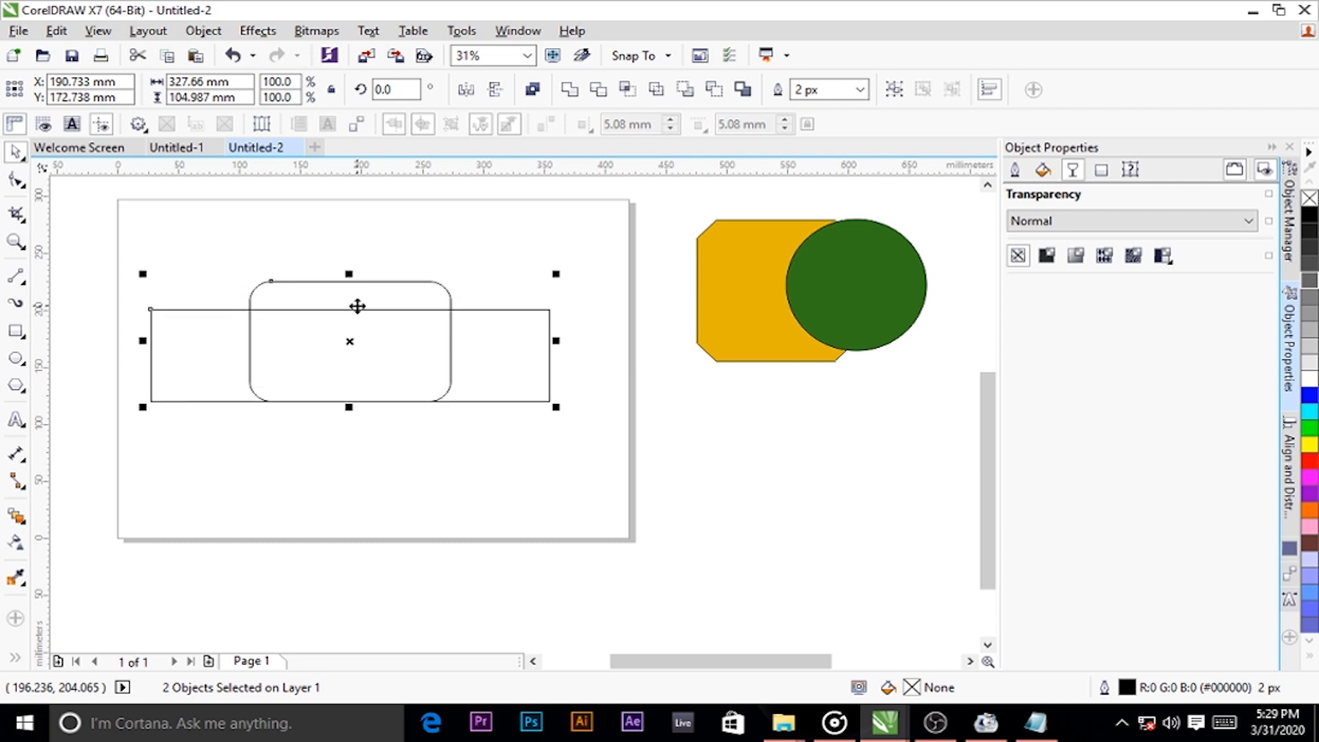
{"action": "key", "text": "r"}
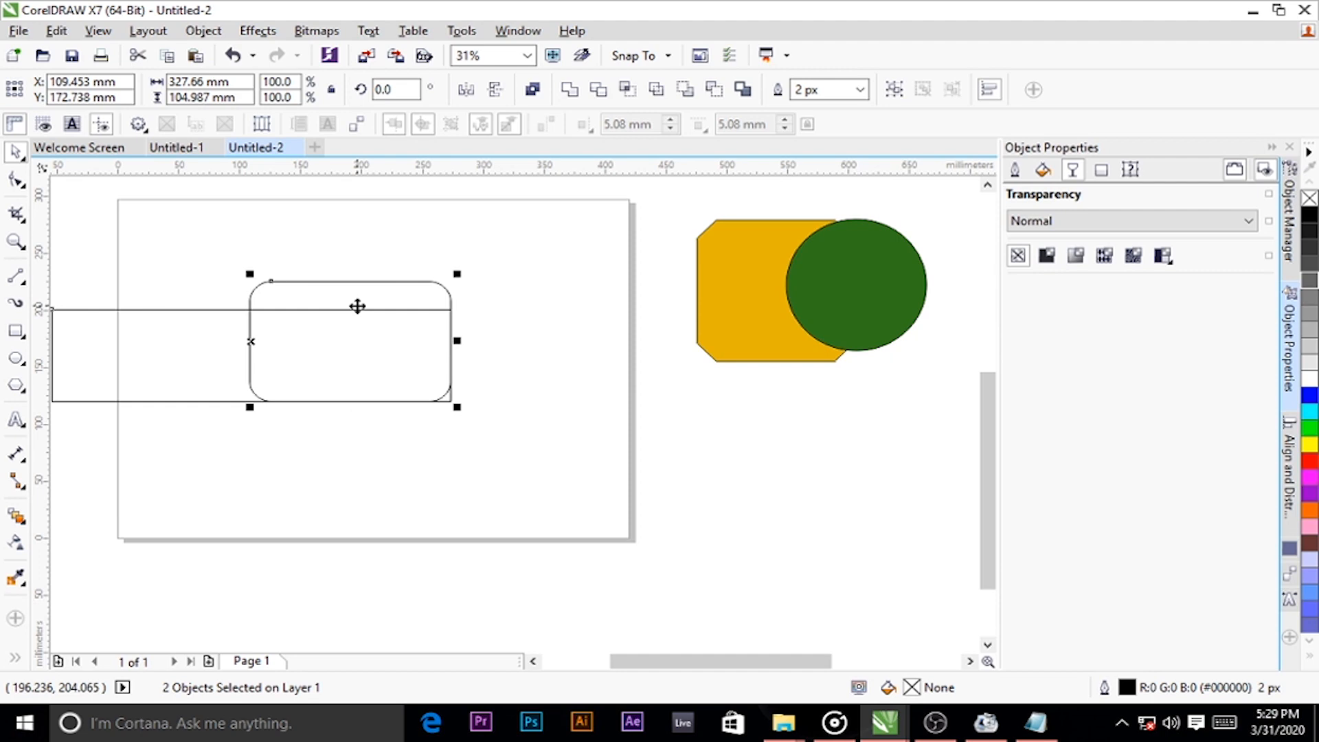
{"action": "key", "text": "l"}
{"action": "key", "text": "c"}
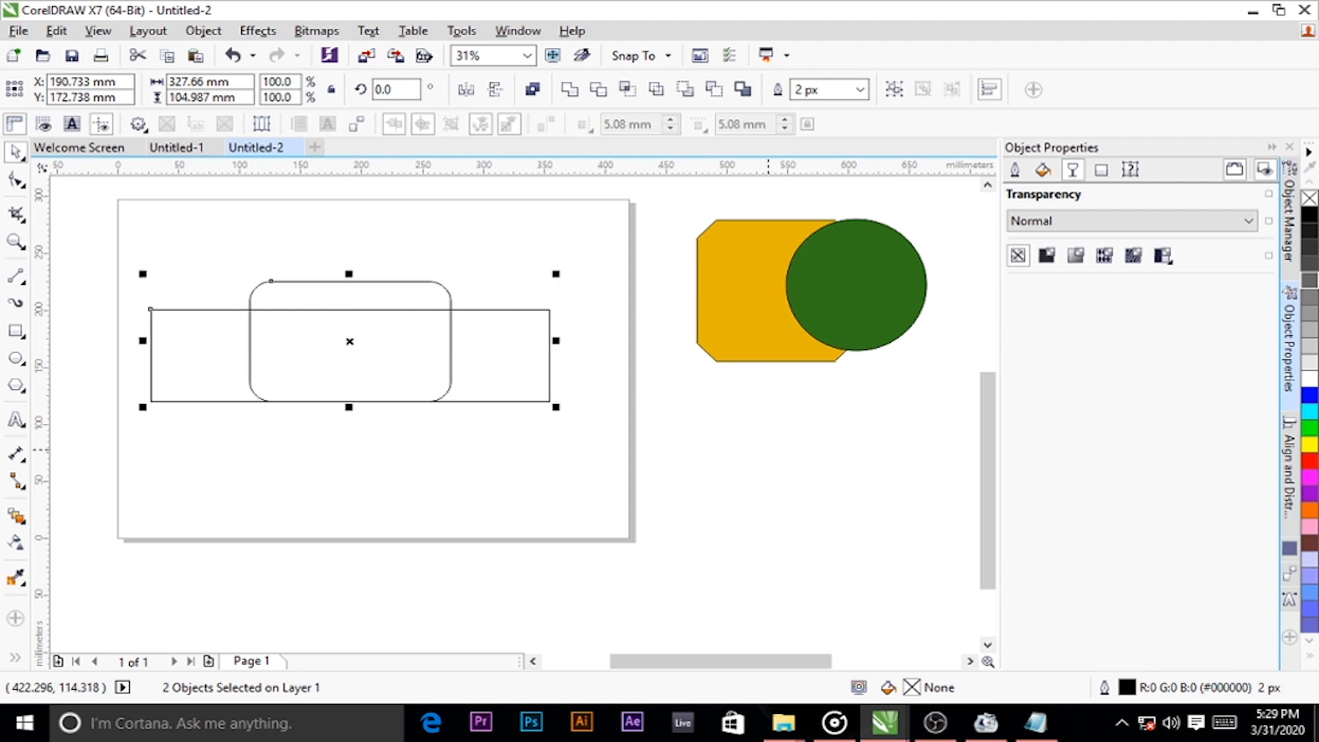
{"action": "left_click", "coordinate": [734, 547]}
Lower the wide rectangle slightly and round its corners to about 19.5 mm
{"action": "left_click", "coordinate": [435, 401]}
{"action": "key", "text": "e"}
{"action": "left_click", "coordinate": [16, 180]}
{"action": "left_click_drag", "start_coordinate": [151, 329], "coordinate": [174, 330]}
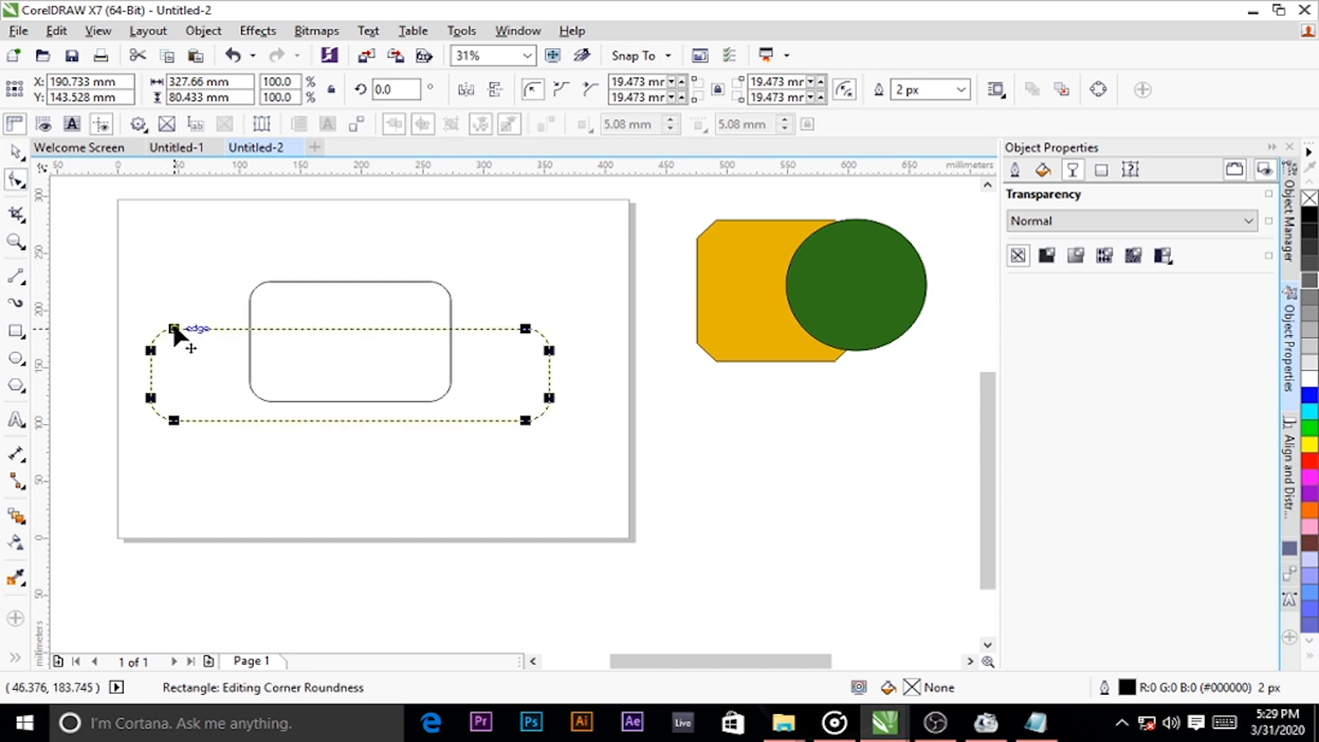
Enlarge the upper rounded rectangle and raise it above the wide rectangle to form the car's cabin
{"action": "left_click", "coordinate": [16, 152]}
{"action": "left_click", "coordinate": [424, 297]}
{"action": "left_click", "coordinate": [455, 279]}
{"action": "left_click", "coordinate": [421, 294]}
{"action": "left_click_drag", "start_coordinate": [455, 275], "coordinate": [471, 265]}
{"action": "left_click_drag", "start_coordinate": [417, 309], "coordinate": [416, 299]}
Weld the cabin and the wide rounded rectangle into a single car-body outline
{"action": "left_click", "coordinate": [392, 440]}
{"action": "left_click", "coordinate": [210, 376]}
{"action": "left_click", "coordinate": [274, 321], "text": "shift"}
{"action": "left_click", "coordinate": [567, 89]}
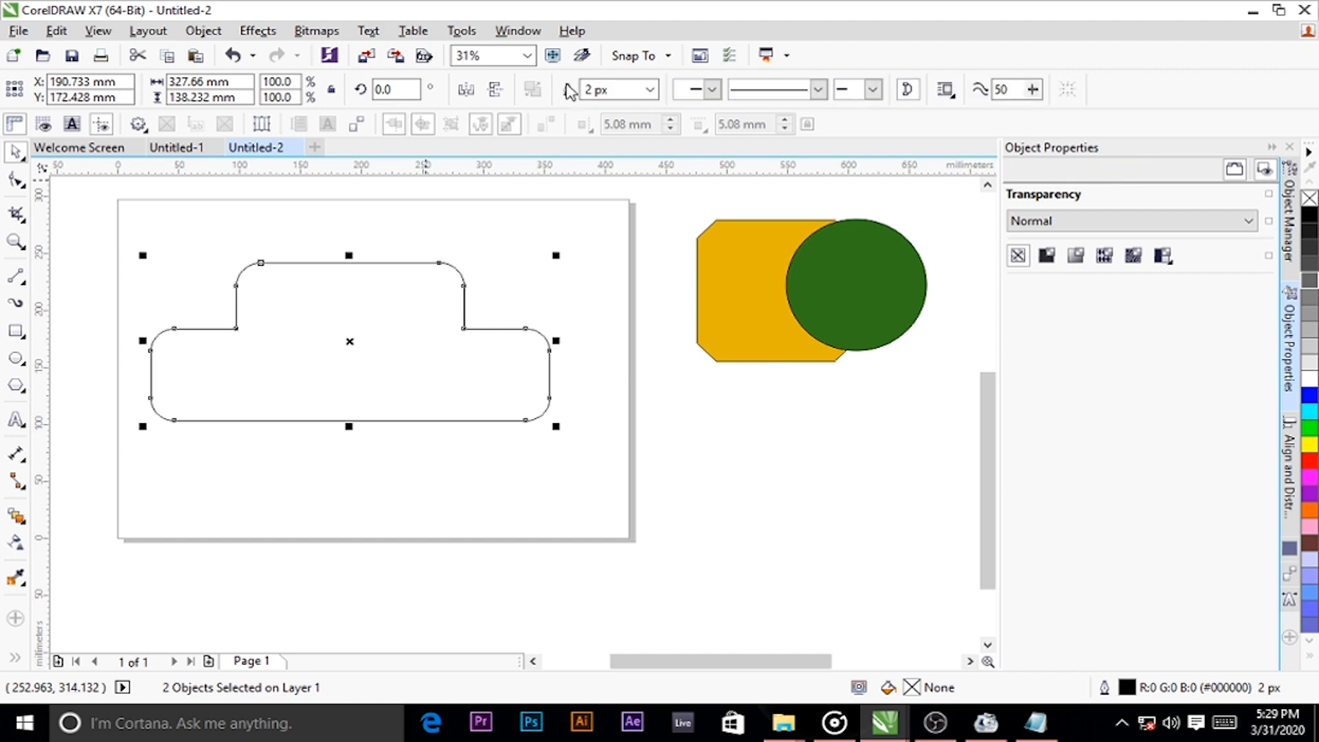
{"action": "left_click", "coordinate": [589, 310]}
Narrow the welded car body to about 289 mm wide
{"action": "scroll", "coordinate": [589, 310], "scroll_direction": "down", "scroll_amount": 1}
{"action": "left_click", "coordinate": [518, 332]}
{"action": "left_click_drag", "start_coordinate": [576, 325], "coordinate": [565, 326]}
{"action": "left_click", "coordinate": [489, 389]}
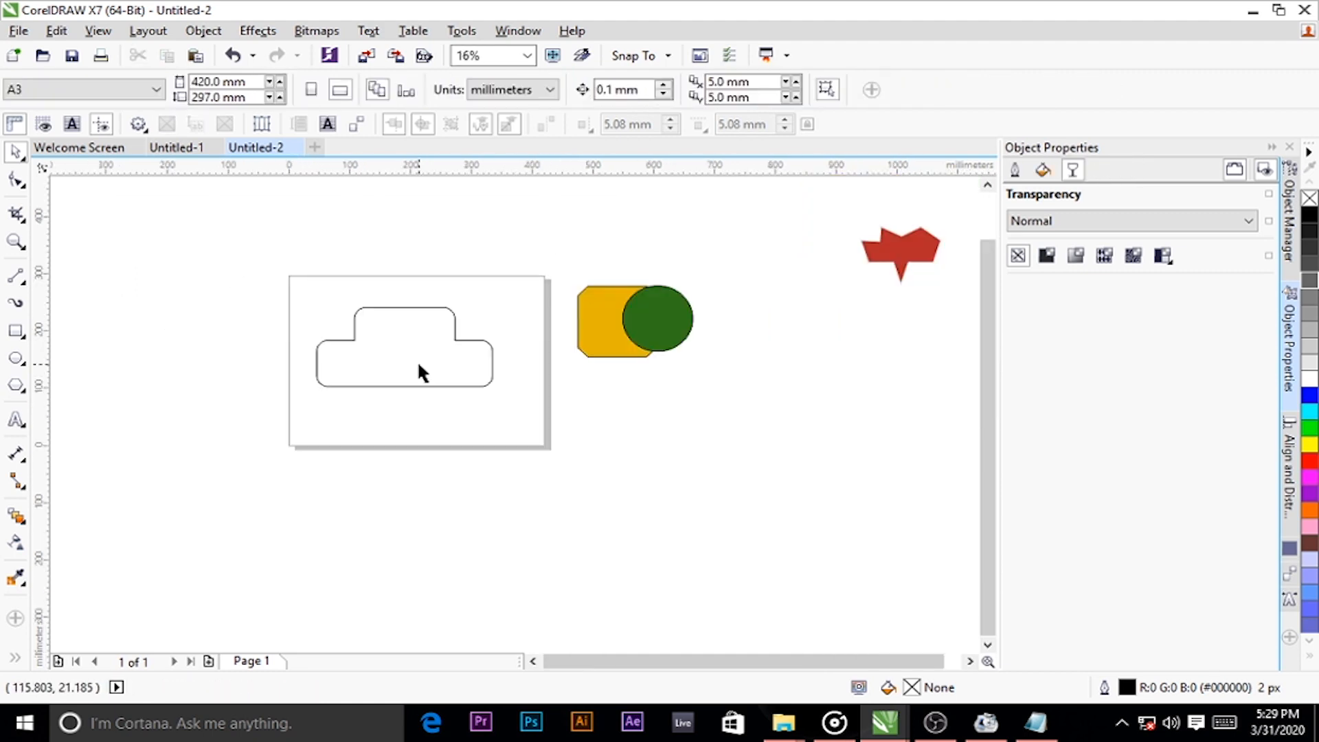
Draw matching wheel circles over the left and right parts of the car body's lower edge
{"action": "scroll", "coordinate": [418, 364], "scroll_direction": "up", "scroll_amount": 1}
{"action": "left_click", "coordinate": [16, 358]}
{"action": "left_click", "coordinate": [110, 358]}
{"action": "left_click_drag", "start_coordinate": [275, 371], "coordinate": [482, 391]}
{"action": "key", "text": "space"}
{"action": "left_click", "coordinate": [292, 430]}
Add a smaller concentric copy inside the left wheel circle and cut the outer circle from the body with Back minus front
{"action": "scroll", "coordinate": [292, 430], "scroll_direction": "up", "scroll_amount": 1}
{"action": "left_click_drag", "start_coordinate": [374, 455], "coordinate": [356, 442]}
{"action": "right_click", "coordinate": [356, 442]}
{"action": "left_click", "coordinate": [366, 396]}
{"action": "left_click", "coordinate": [405, 385], "text": "shift"}
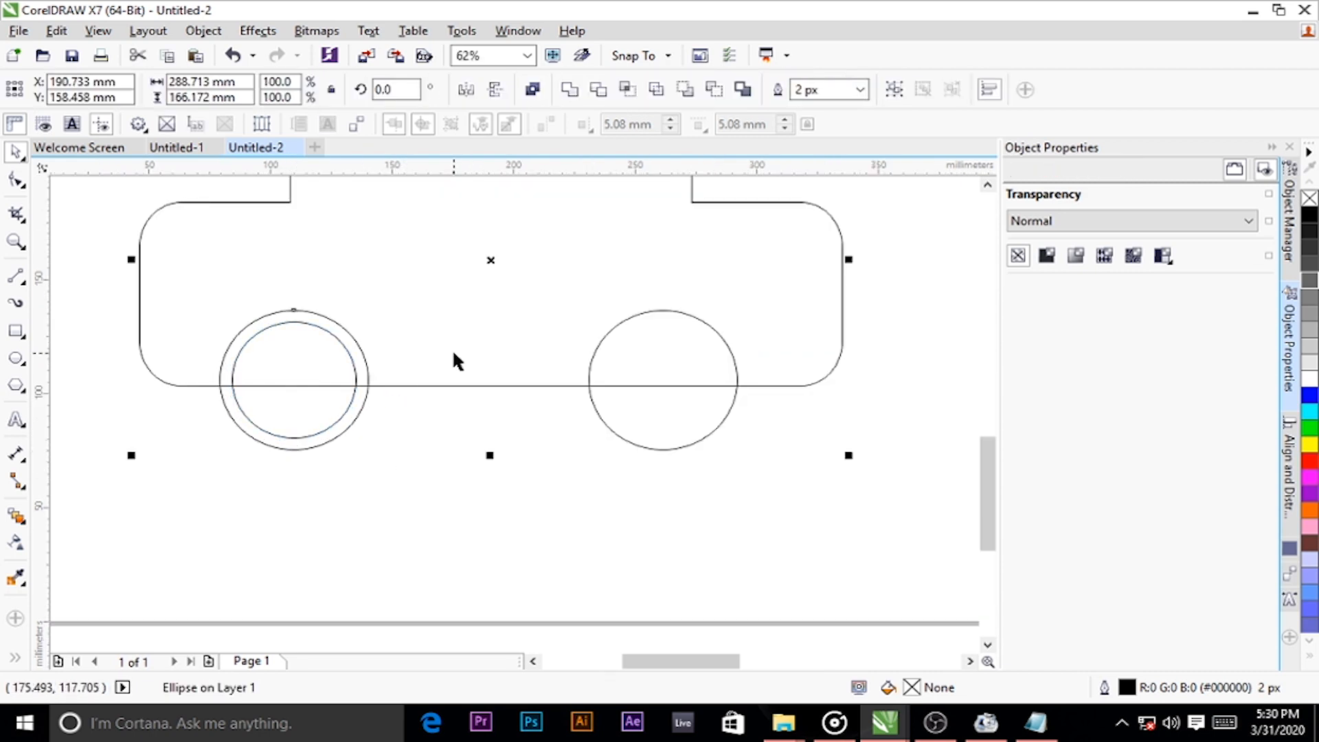
{"action": "left_click", "coordinate": [714, 89]}
Add a smaller concentric copy inside the right wheel circle and cut the outer circle from the body with Back minus front
{"action": "left_click", "coordinate": [631, 447]}
{"action": "left_click_drag", "start_coordinate": [744, 455], "coordinate": [738, 448]}
{"action": "right_click", "coordinate": [737, 447]}
{"action": "left_click", "coordinate": [728, 497]}
{"action": "left_click", "coordinate": [727, 415]}
{"action": "left_click", "coordinate": [758, 386], "text": "shift"}
{"action": "left_click", "coordinate": [717, 90]}
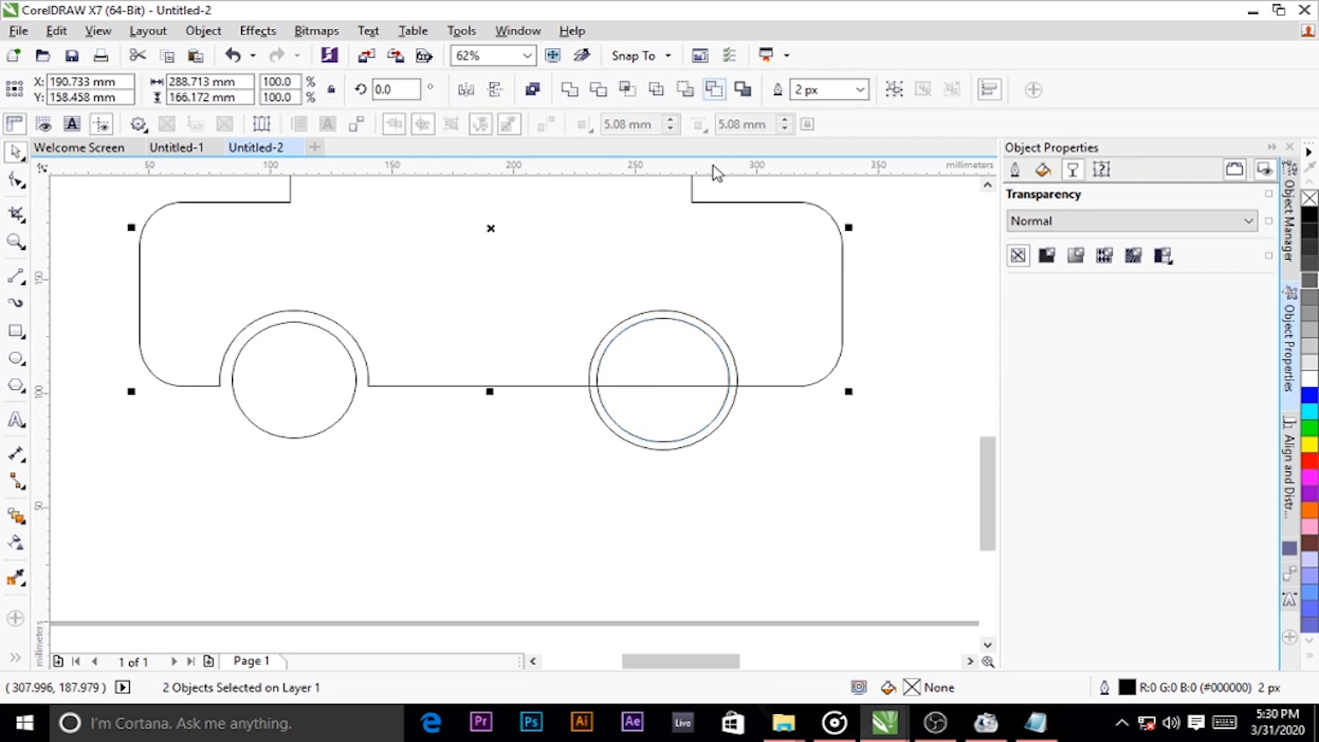
{"action": "left_click", "coordinate": [569, 519]}
Scale the whole car to 78.6% and move it to the upper middle of the page
{"action": "scroll", "coordinate": [405, 375], "scroll_direction": "down", "scroll_amount": 2}
{"action": "scroll", "coordinate": [333, 377], "scroll_direction": "up", "scroll_amount": 1}
{"action": "scroll", "coordinate": [347, 340], "scroll_direction": "down", "scroll_amount": 1}
{"action": "scroll", "coordinate": [354, 342], "scroll_direction": "up", "scroll_amount": 1}
{"action": "left_click", "coordinate": [406, 374]}
{"action": "scroll", "coordinate": [512, 531], "scroll_direction": "down", "scroll_amount": 2}
{"action": "left_click_drag", "start_coordinate": [395, 560], "coordinate": [573, 423]}
{"action": "scroll", "coordinate": [516, 485], "scroll_direction": "up", "scroll_amount": 1}
{"action": "left_click_drag", "start_coordinate": [508, 496], "coordinate": [536, 481]}
{"action": "scroll", "coordinate": [535, 483], "scroll_direction": "up", "scroll_amount": 1}
{"action": "left_click_drag", "start_coordinate": [637, 350], "coordinate": [559, 386]}
{"action": "left_click", "coordinate": [580, 437]}
{"action": "scroll", "coordinate": [580, 437], "scroll_direction": "down", "scroll_amount": 1}
{"action": "scroll", "coordinate": [534, 457], "scroll_direction": "up", "scroll_amount": 1}
{"action": "left_click", "coordinate": [446, 422]}
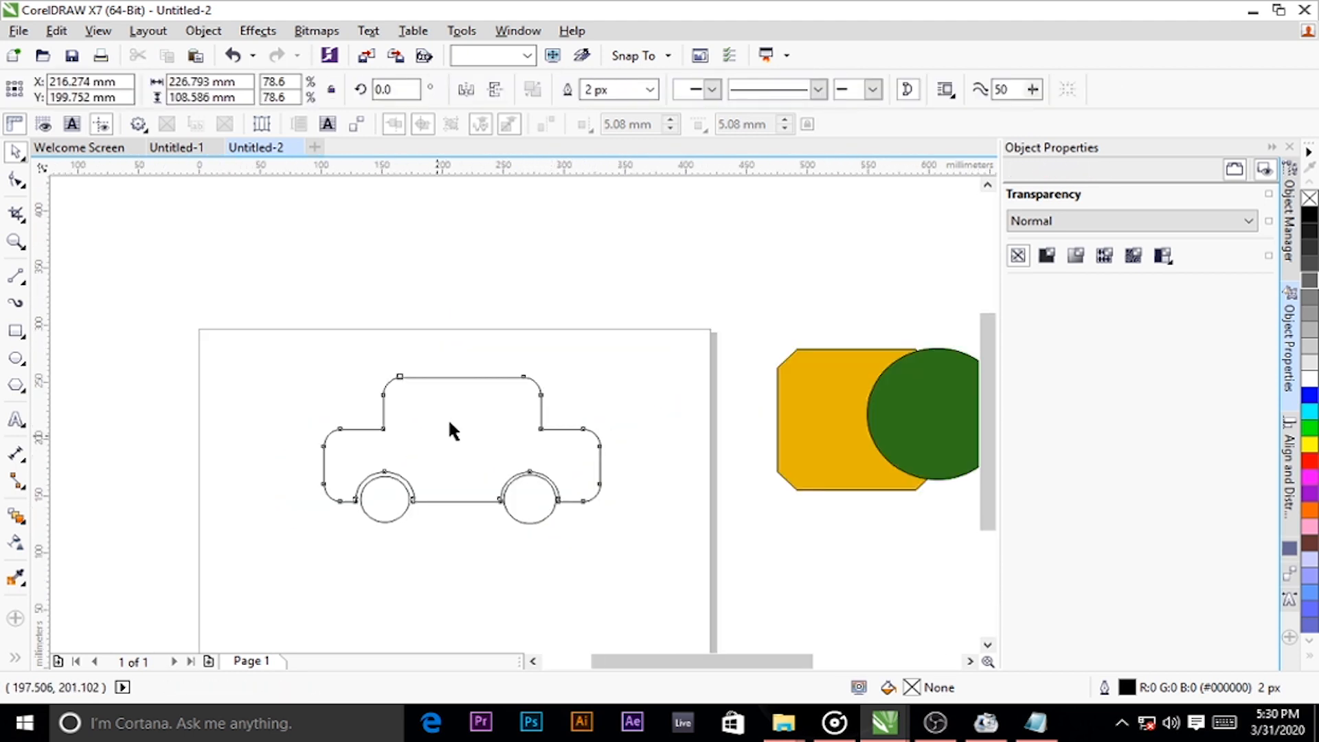
{"action": "left_click", "coordinate": [549, 499]}
{"action": "left_click", "coordinate": [397, 453]}
{"action": "left_click", "coordinate": [287, 298]}
{"action": "left_click", "coordinate": [398, 465]}
{"action": "left_click", "coordinate": [541, 497]}
Fill the car body with solid gray #696969 and set its outline width to None
{"action": "scroll", "coordinate": [420, 488], "scroll_direction": "up", "scroll_amount": 1}
{"action": "left_click", "coordinate": [471, 427]}
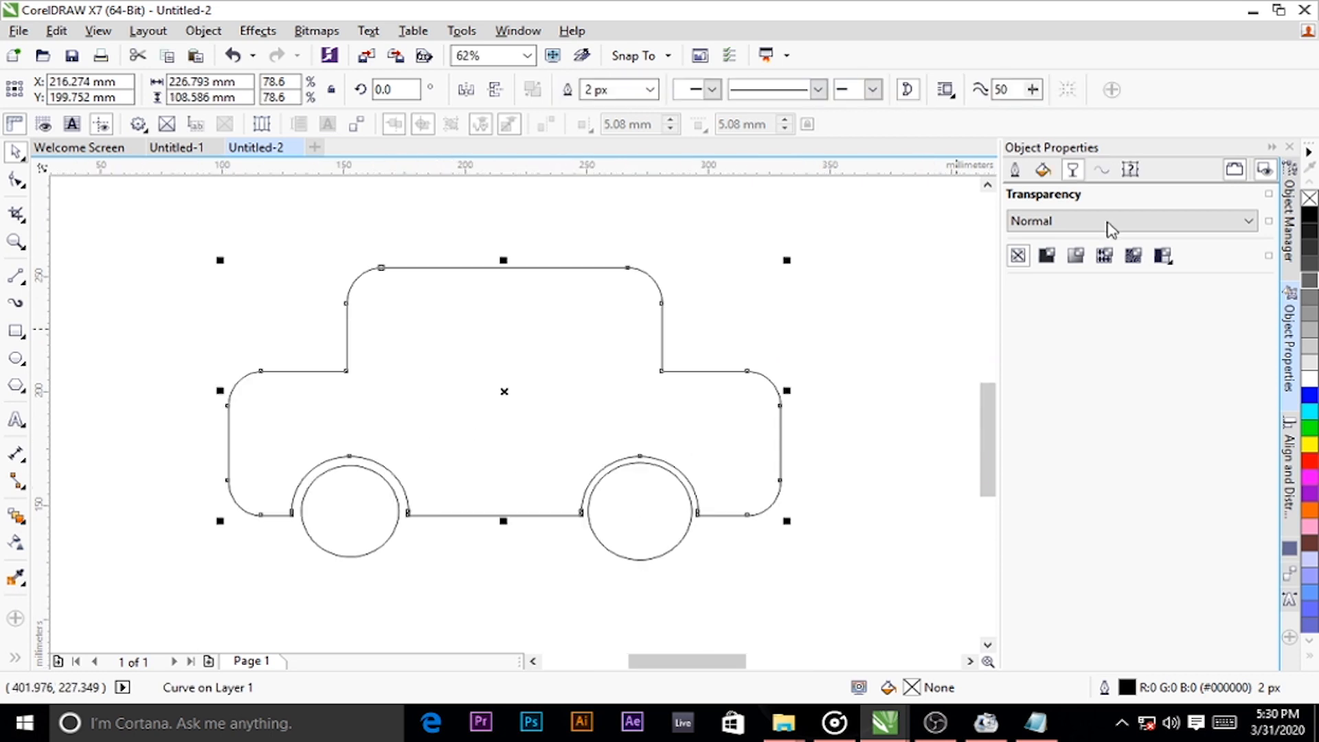
{"action": "left_click", "coordinate": [1043, 170]}
{"action": "left_click", "coordinate": [1048, 221]}
{"action": "left_click", "coordinate": [1171, 386]}
{"action": "left_click", "coordinate": [1014, 394]}
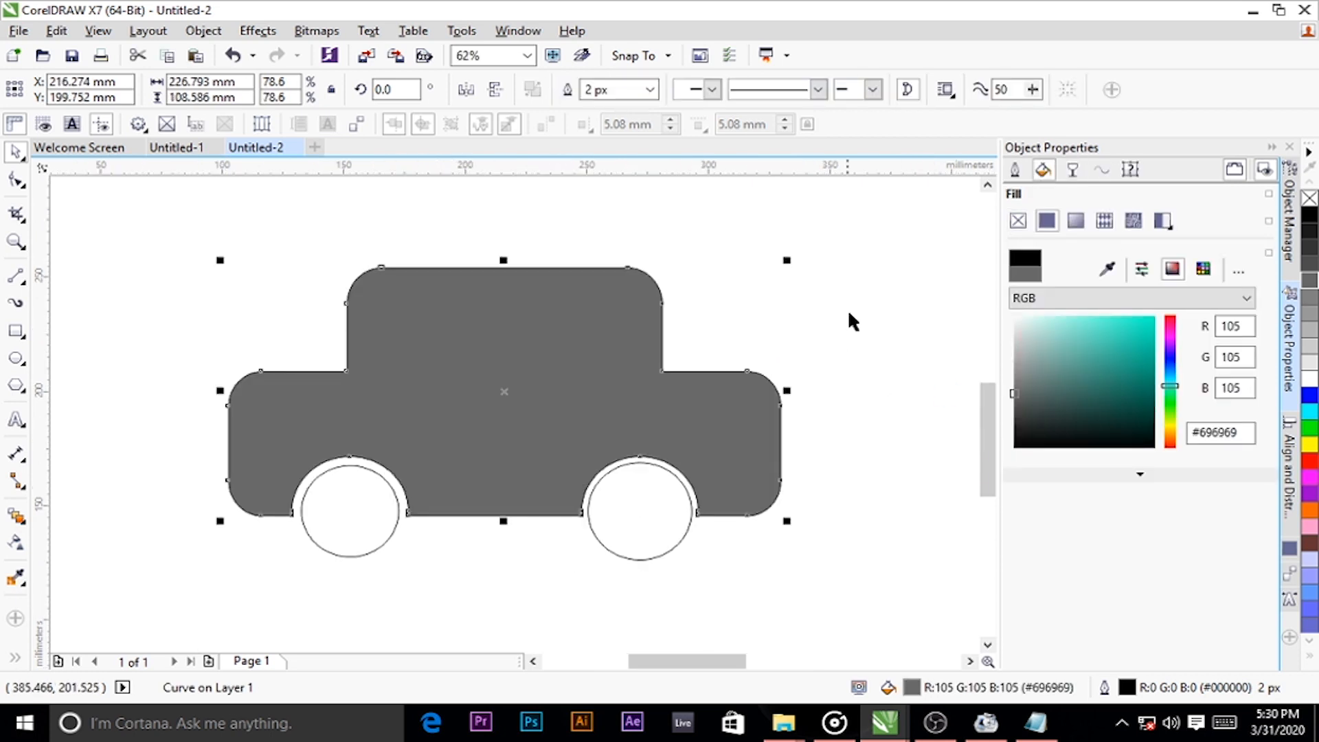
{"action": "left_click", "coordinate": [649, 89]}
{"action": "left_click", "coordinate": [605, 106]}
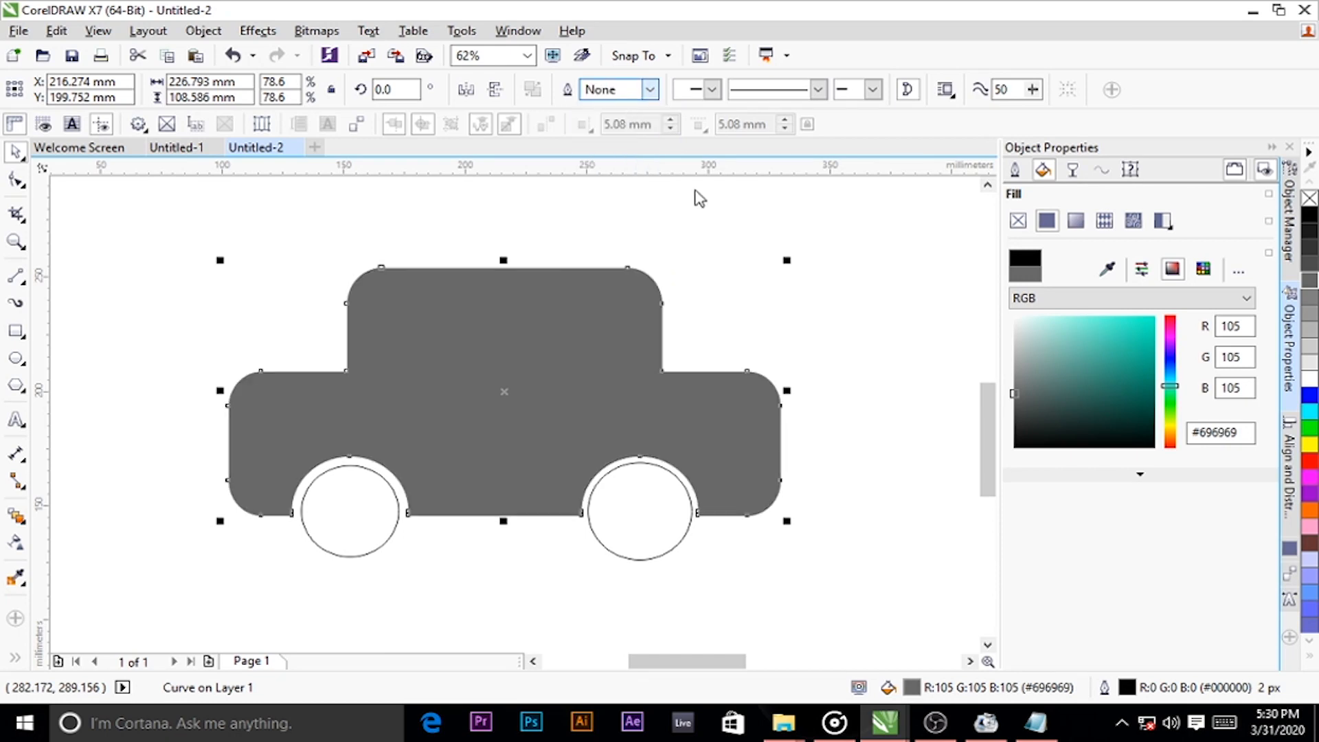
{"action": "left_click", "coordinate": [758, 285]}
Draw a window about 96 by 30 mm in the car's roof section, round its corners to about 4.2 mm and fill it white
{"action": "left_click", "coordinate": [16, 334]}
{"action": "left_click_drag", "start_coordinate": [379, 290], "coordinate": [613, 360]}
{"action": "key", "text": "F10"}
{"action": "left_click_drag", "start_coordinate": [376, 293], "coordinate": [411, 311]}
{"action": "left_click", "coordinate": [12, 145]}
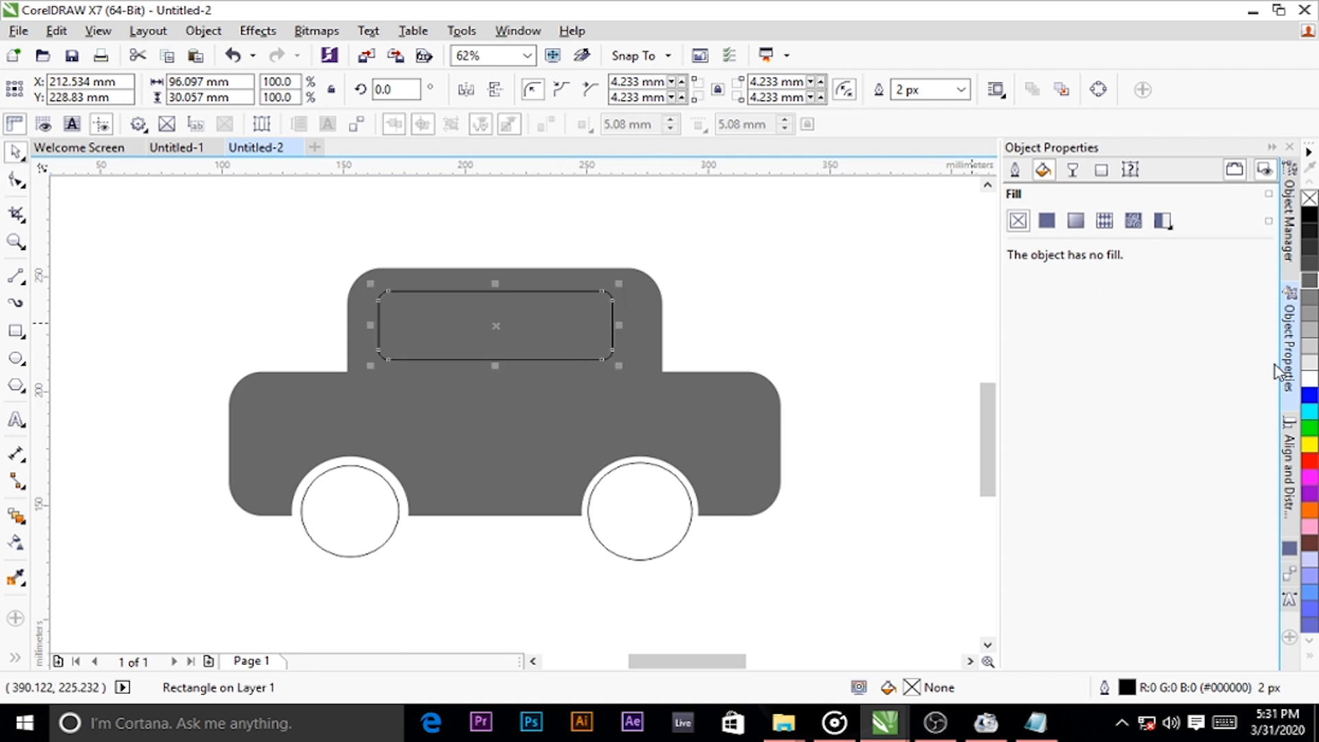
{"action": "left_click", "coordinate": [1309, 378]}
{"action": "left_click", "coordinate": [877, 412]}
Fill both wheel circles with black and remove their outlines
{"action": "scroll", "coordinate": [759, 419], "scroll_direction": "down", "scroll_amount": 2}
{"action": "left_click", "coordinate": [575, 459]}
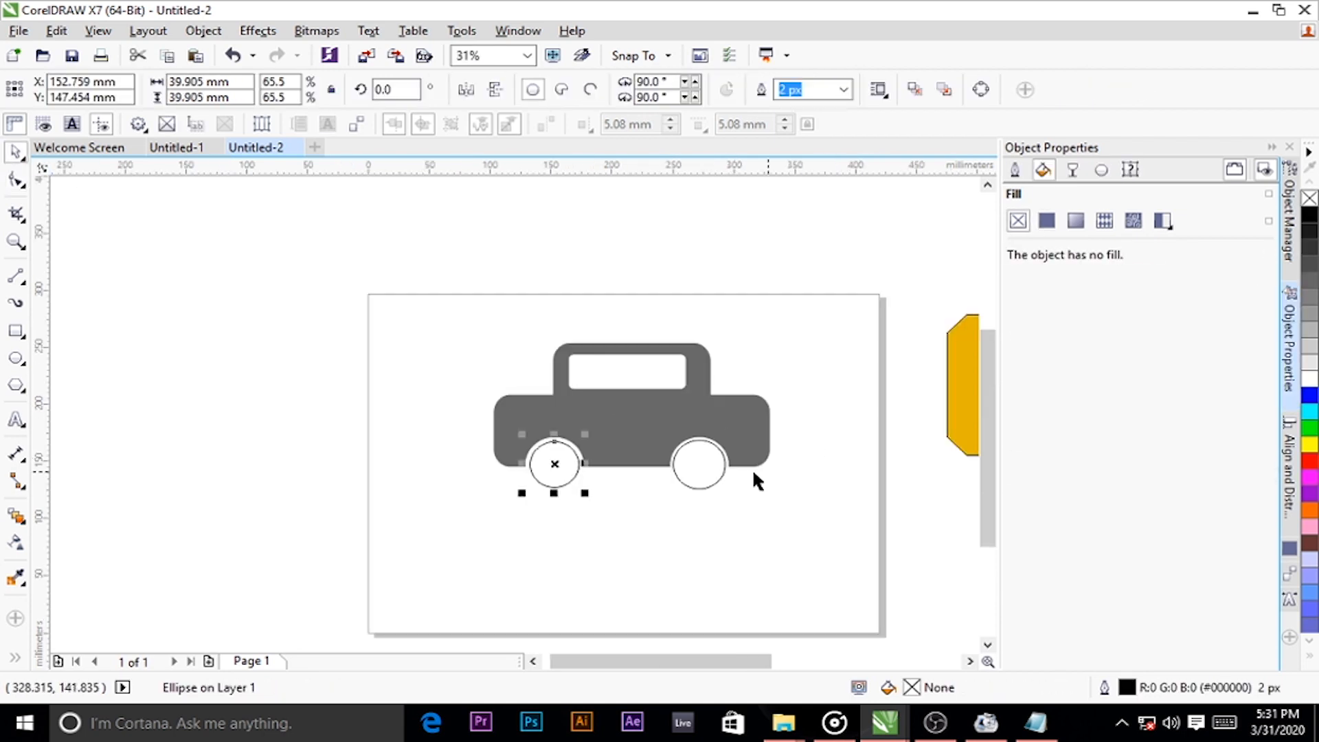
{"action": "scroll", "coordinate": [754, 474], "scroll_direction": "up", "scroll_amount": 2}
{"action": "left_click", "coordinate": [754, 457], "text": "shift"}
{"action": "left_click", "coordinate": [1309, 214]}
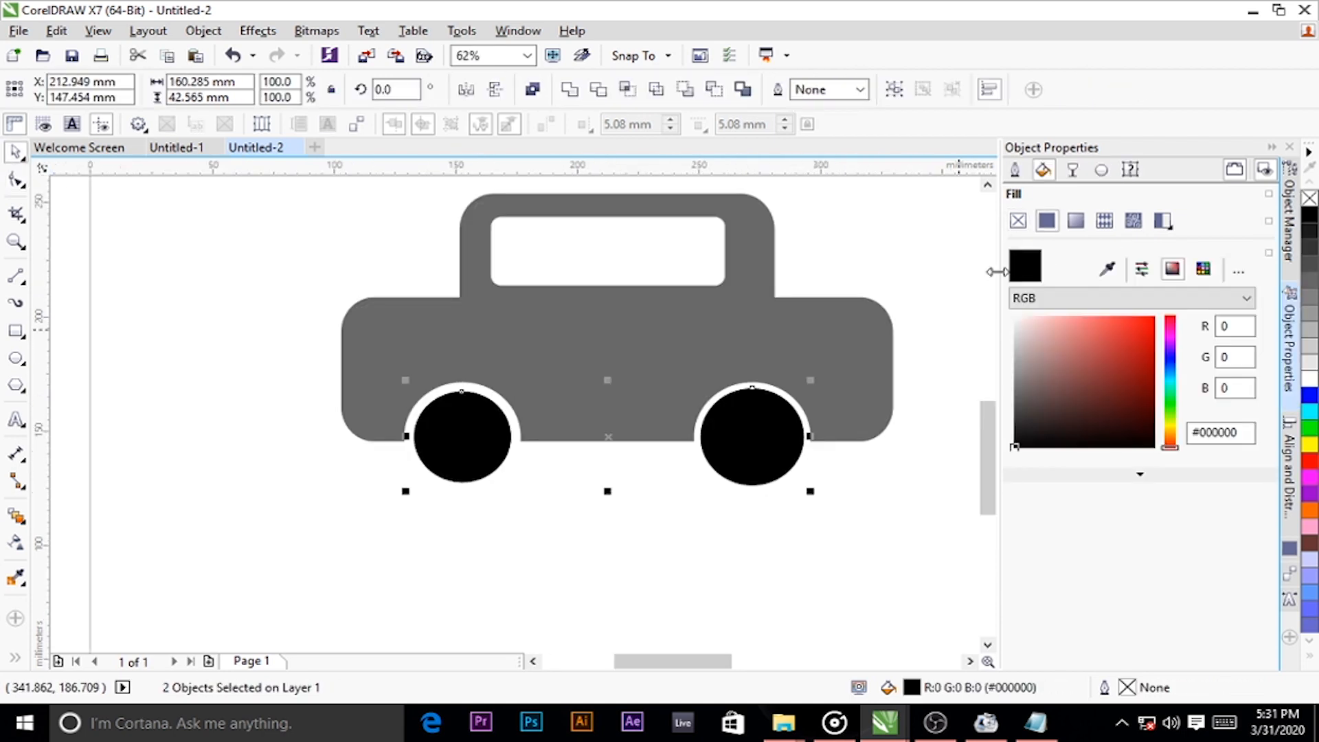
Add a concentric copy about 29 mm in diameter inside the left wheel and fill it white
{"action": "left_click", "coordinate": [488, 474]}
{"action": "scroll", "coordinate": [496, 507], "scroll_direction": "up", "scroll_amount": 2}
{"action": "key", "text": "Delete"}
{"action": "key", "text": "ctrl+z"}
{"action": "left_click_drag", "start_coordinate": [533, 482], "coordinate": [512, 459]}
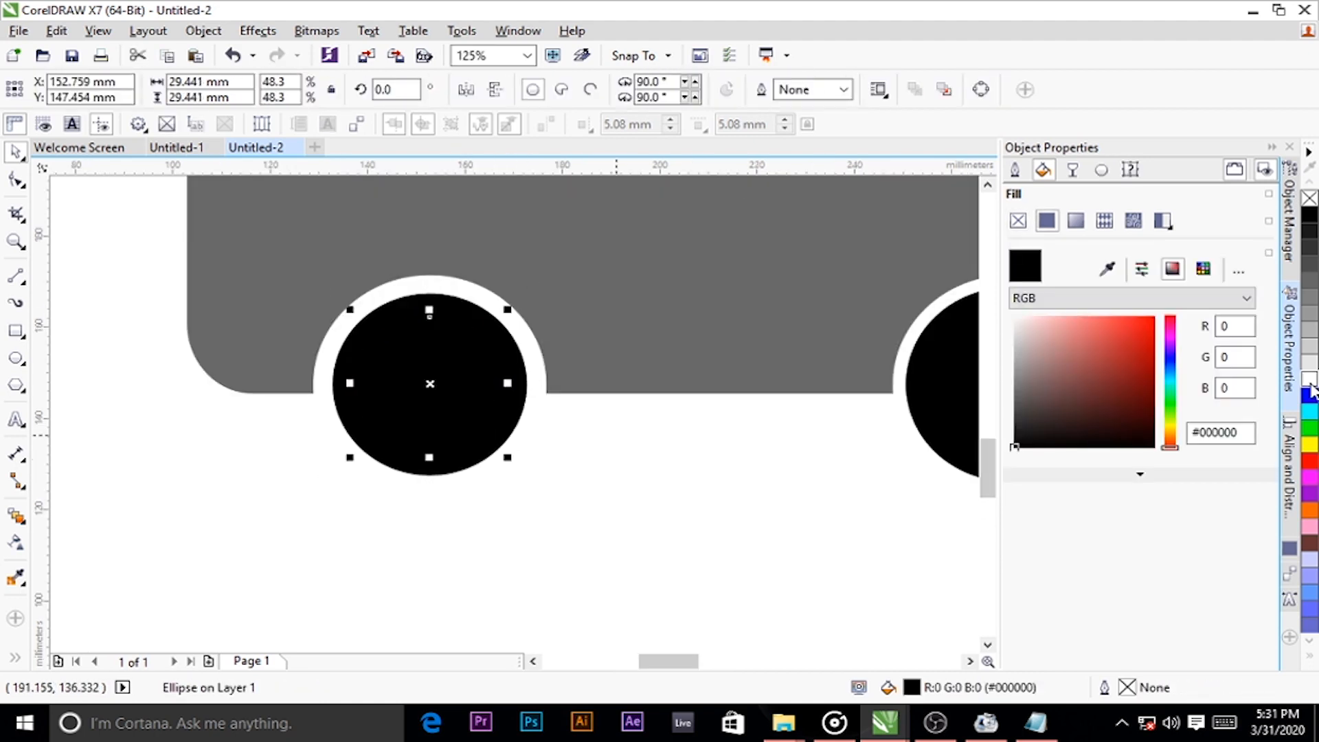
{"action": "left_click", "coordinate": [1310, 380]}
Copy the white hub circle to the right wheel and center it inside the black circle
{"action": "scroll", "coordinate": [392, 509], "scroll_direction": "down", "scroll_amount": 2}
{"action": "left_click_drag", "start_coordinate": [415, 439], "coordinate": [700, 438]}
{"action": "right_click", "coordinate": [700, 439]}
{"action": "left_click", "coordinate": [722, 520]}
{"action": "left_click", "coordinate": [711, 448]}
{"action": "scroll", "coordinate": [711, 448], "scroll_direction": "up", "scroll_amount": 1}
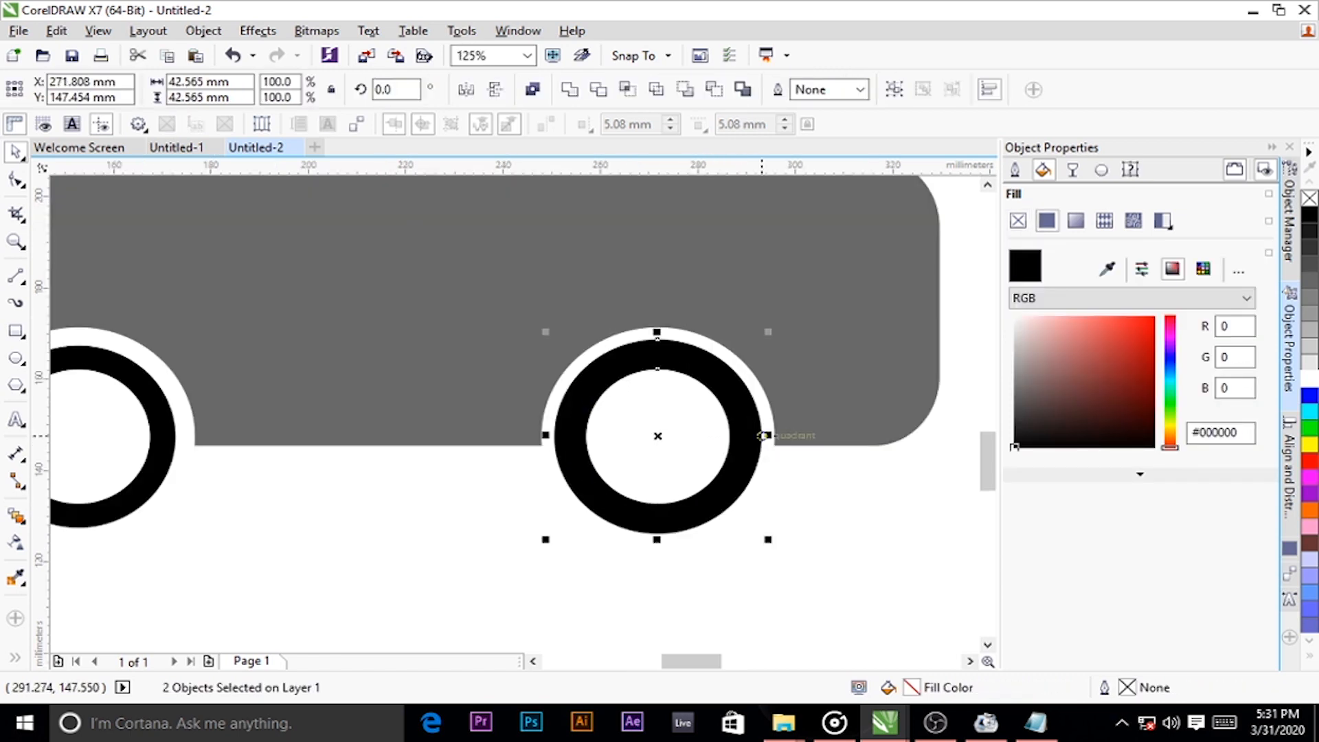
{"action": "key", "text": "Escape"}
Move the whole car to the lower middle of the page and place the outlined COREL DRAW text above it
{"action": "scroll", "coordinate": [640, 456], "scroll_direction": "down", "scroll_amount": 2}
{"action": "left_click_drag", "start_coordinate": [360, 307], "coordinate": [707, 574]}
{"action": "left_click", "coordinate": [457, 260]}
{"action": "left_click_drag", "start_coordinate": [372, 250], "coordinate": [811, 572]}
{"action": "left_click_drag", "start_coordinate": [416, 292], "coordinate": [819, 552]}
{"action": "left_click_drag", "start_coordinate": [651, 421], "coordinate": [422, 402]}
{"action": "left_click", "coordinate": [662, 289]}
{"action": "left_click", "coordinate": [575, 442]}
{"action": "key", "text": "ctrl+z"}
{"action": "left_click", "coordinate": [769, 309]}
{"action": "left_click_drag", "start_coordinate": [769, 309], "coordinate": [361, 581]}
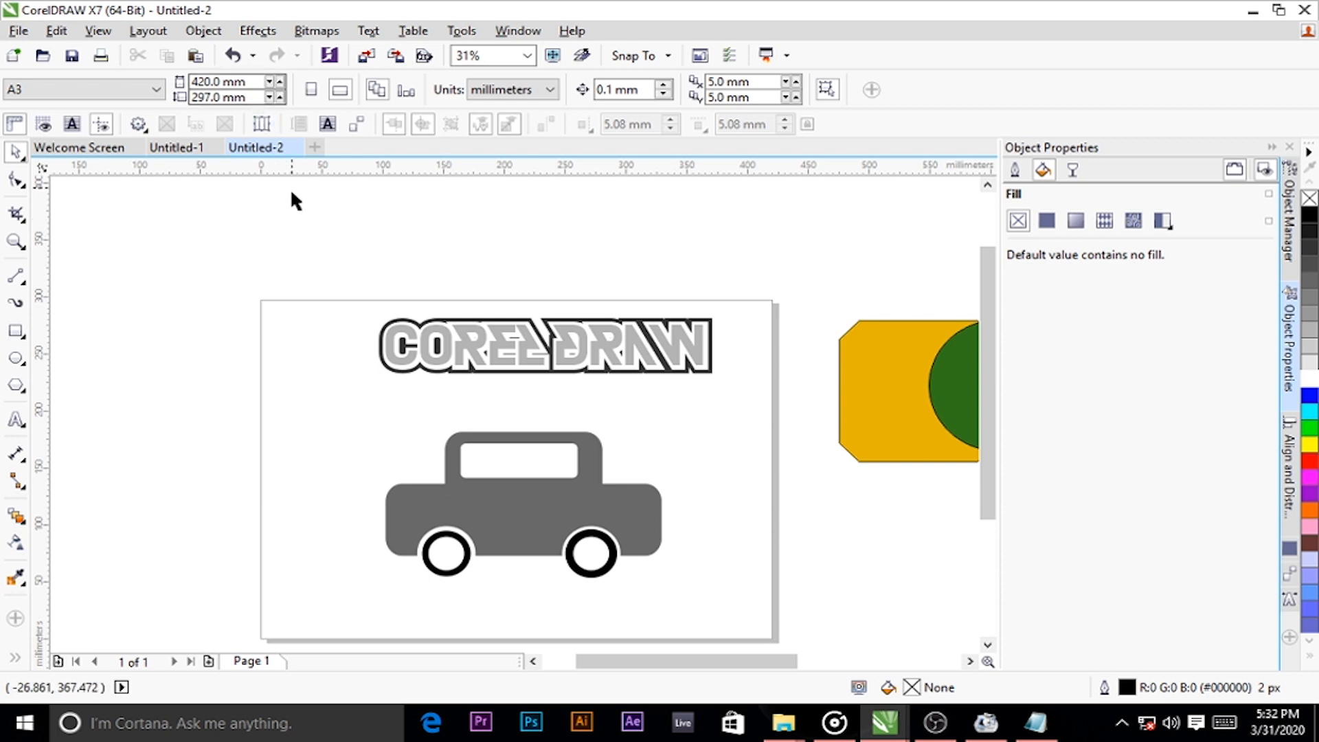
{"action": "scroll", "coordinate": [294, 204], "scroll_direction": "down", "scroll_amount": 1}
{"action": "scroll", "coordinate": [324, 234], "scroll_direction": "up", "scroll_amount": 1}
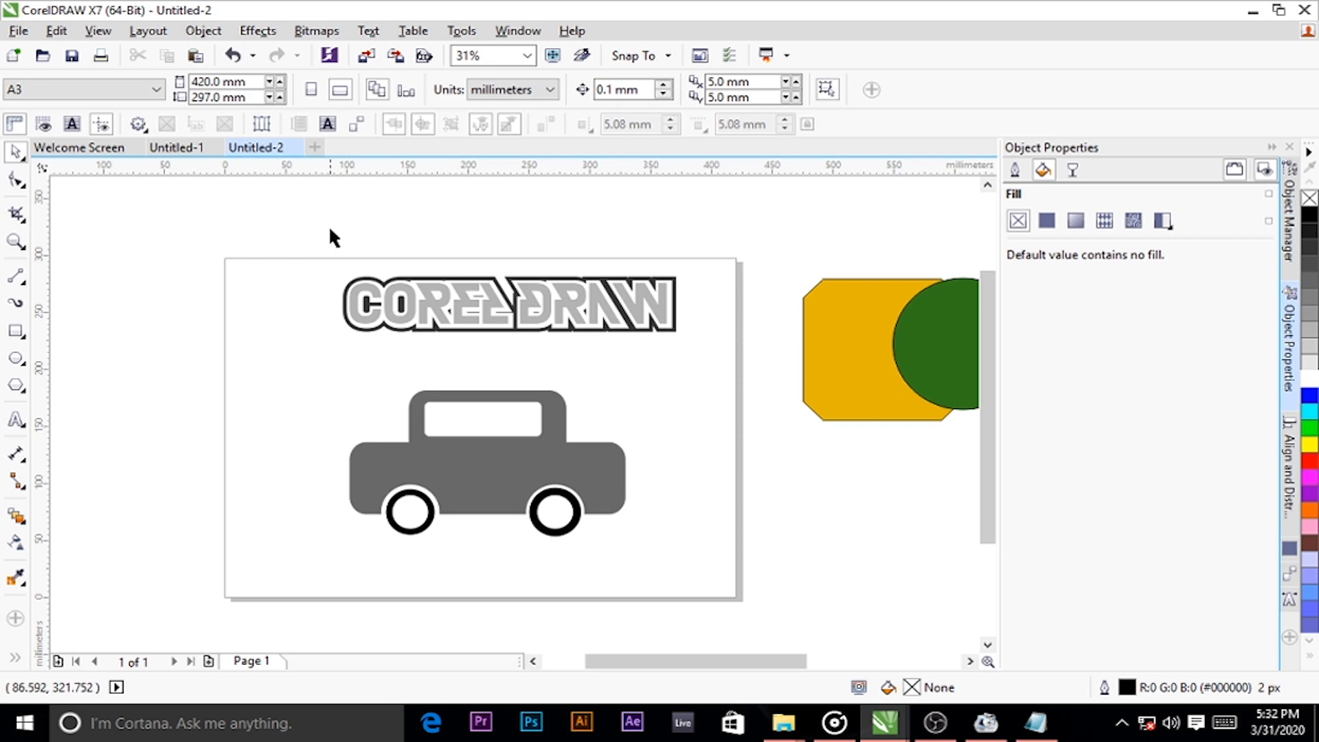